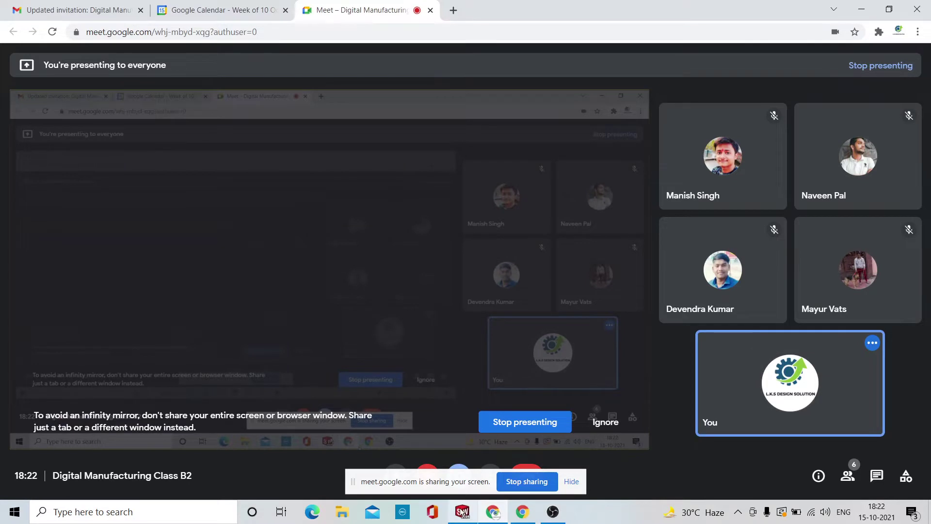
Switch to SOLIDWORKS and create a new part document.
left_click(462, 512)
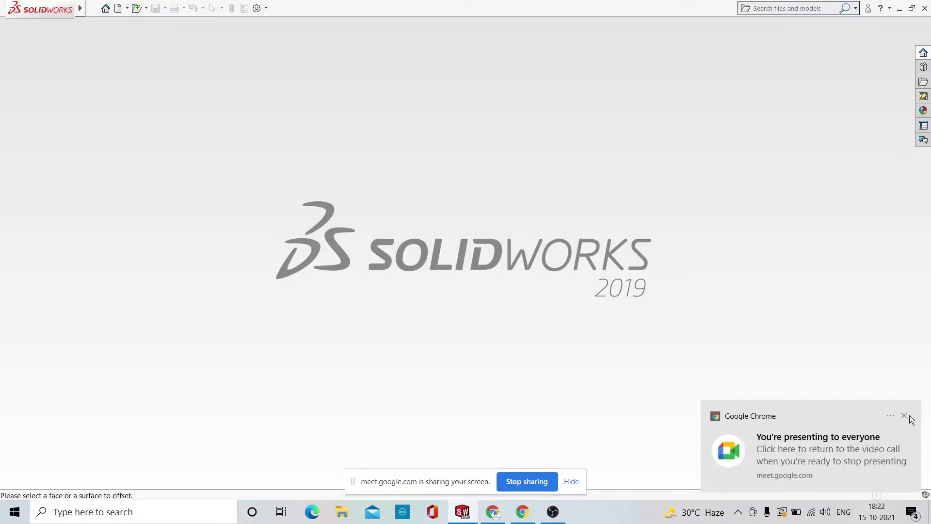
left_click(905, 415)
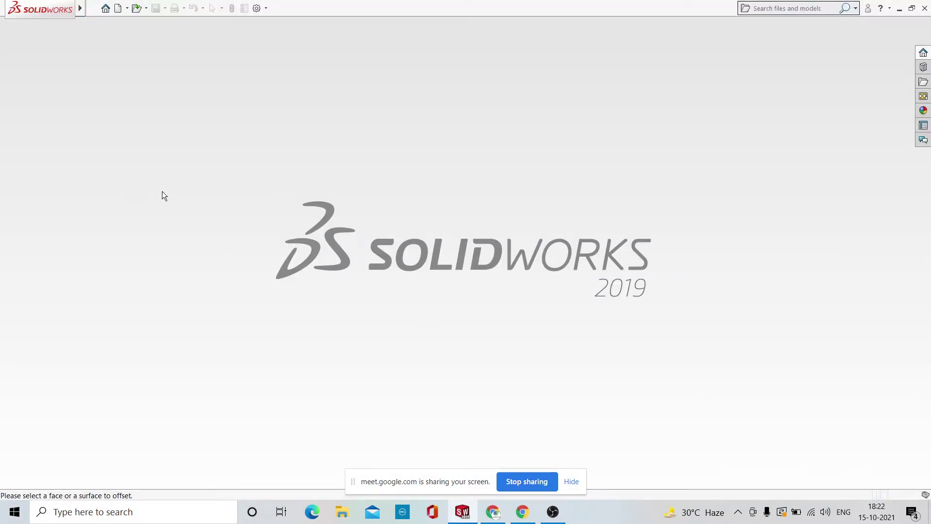
left_click(118, 9)
left_click(393, 381)
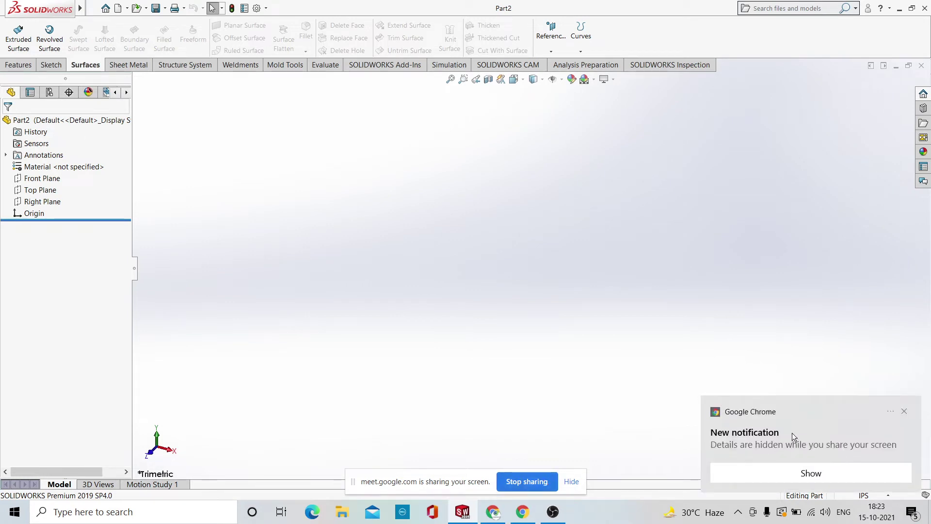
Set the part's document units to MMGS (millimeter, gram, second).
left_click(904, 412)
left_click(873, 497)
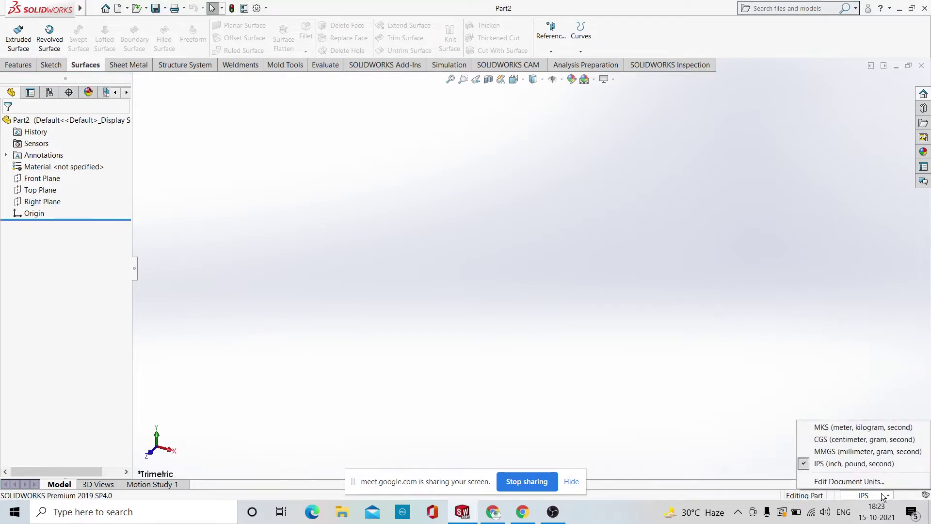
left_click(878, 452)
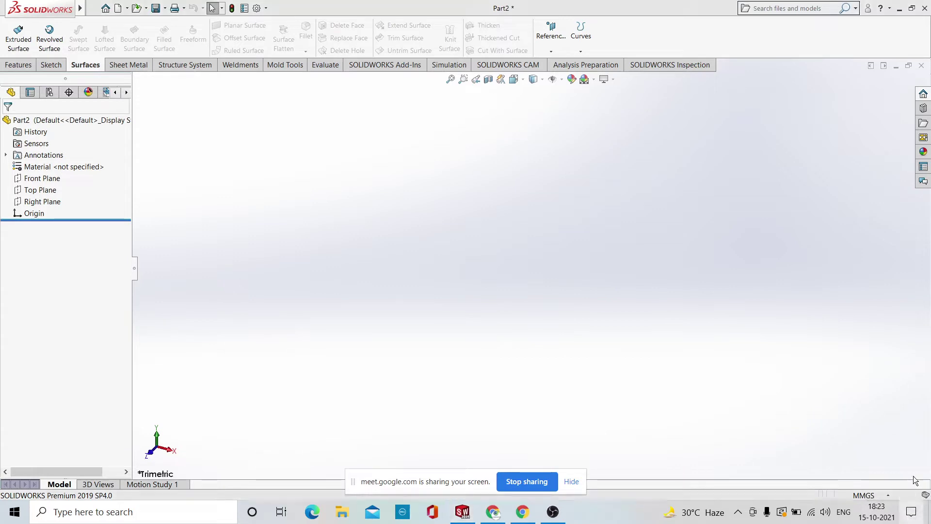
Dismiss the pending Microsoft Edge and SupportAssist notifications in the Windows notification centre.
left_click(913, 513)
left_click(915, 51)
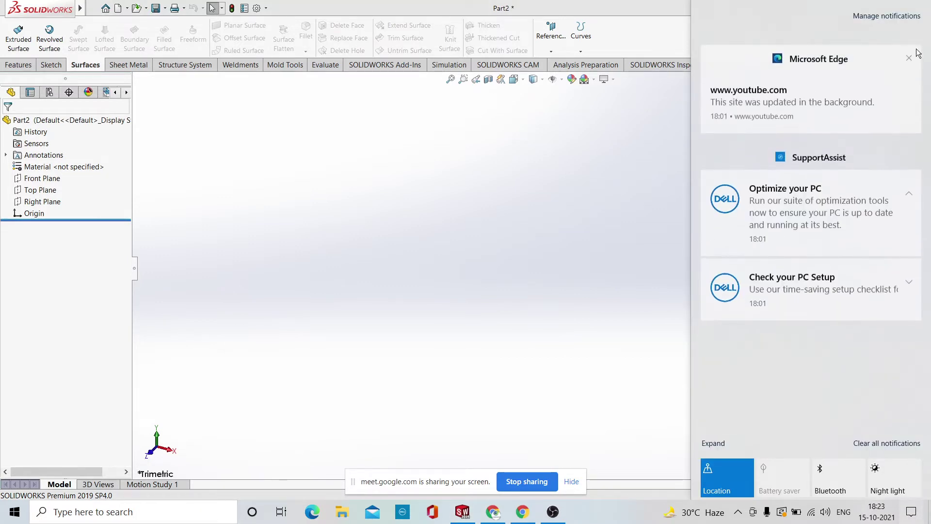
left_click(907, 51)
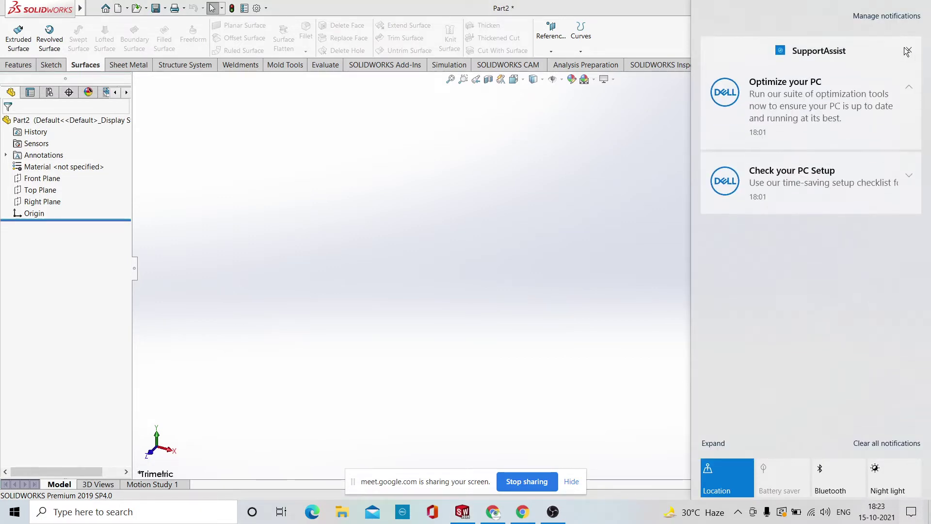
left_click(908, 51)
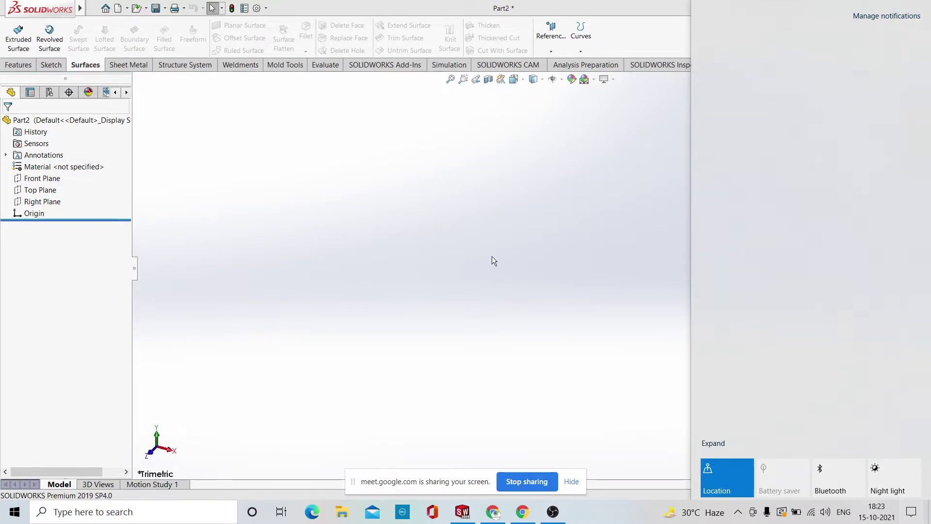
left_click(491, 256)
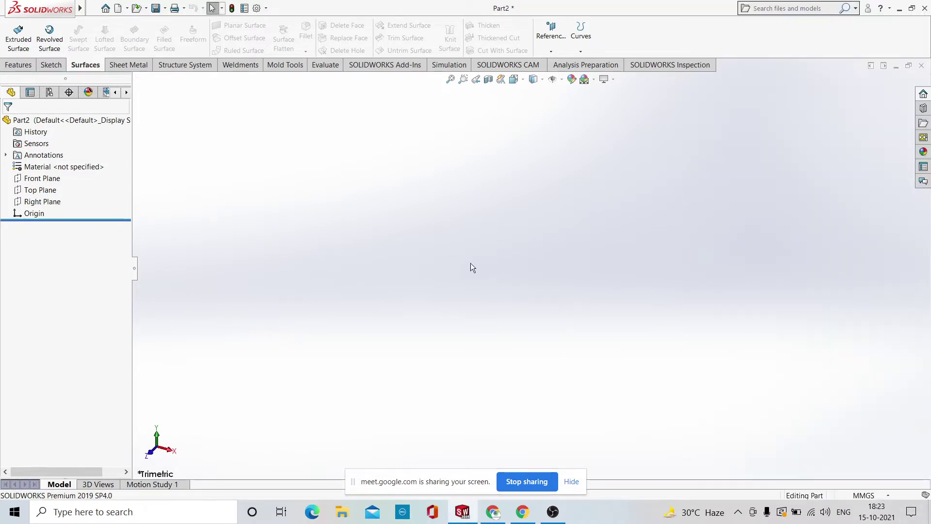
Change the background scene of the graphics area to plain white.
left_click(593, 80)
left_click(605, 79)
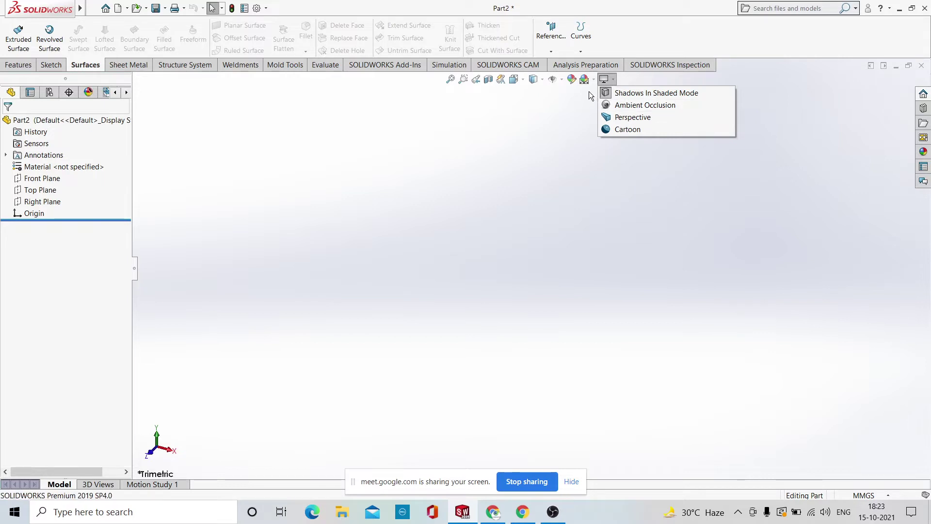
left_click(593, 80)
left_click(612, 105)
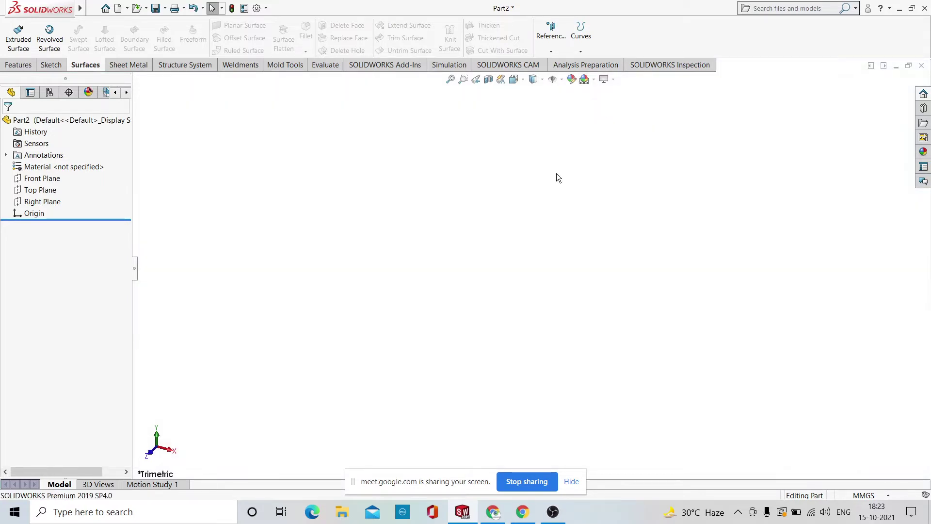
Start a new sketch on the Front Plane.
left_click(42, 190)
left_click(43, 180)
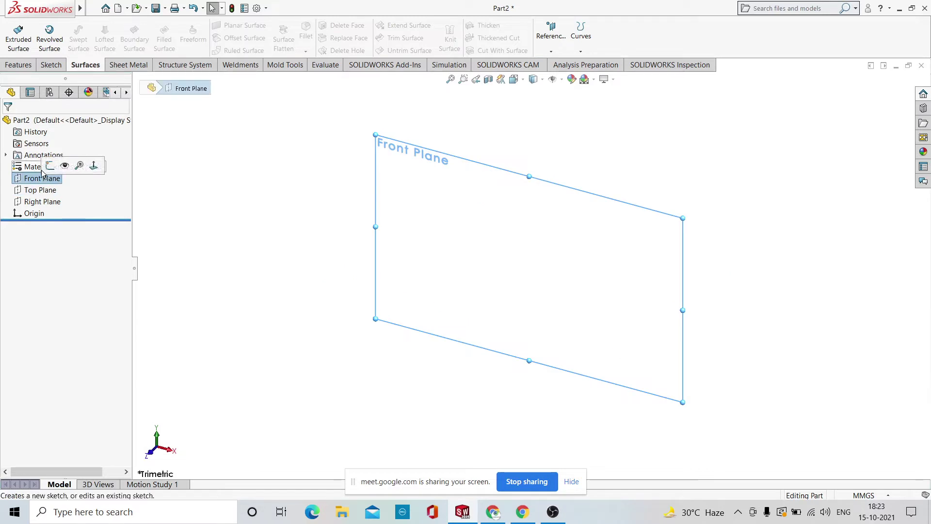
left_click(50, 166)
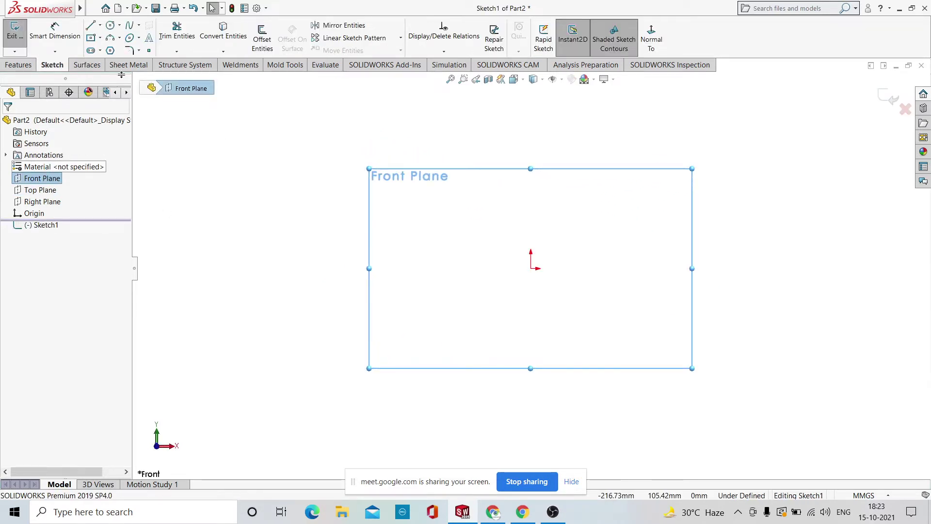
Sketch a closed stepped line profile from the origin: about 51 mm up, 11 left, 45 up, 22 right, 96 down, and back to the origin.
mouse_move(65, 16)
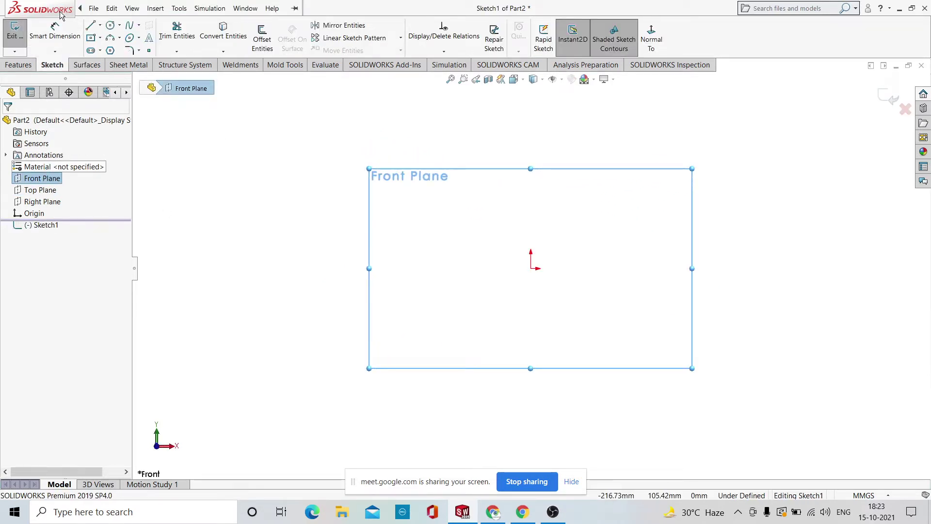
left_click(91, 29)
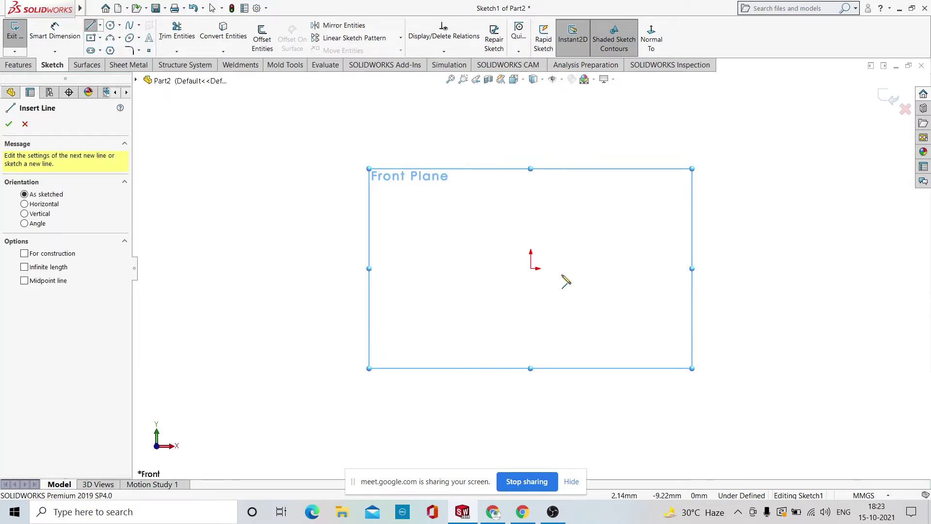
left_click(532, 267)
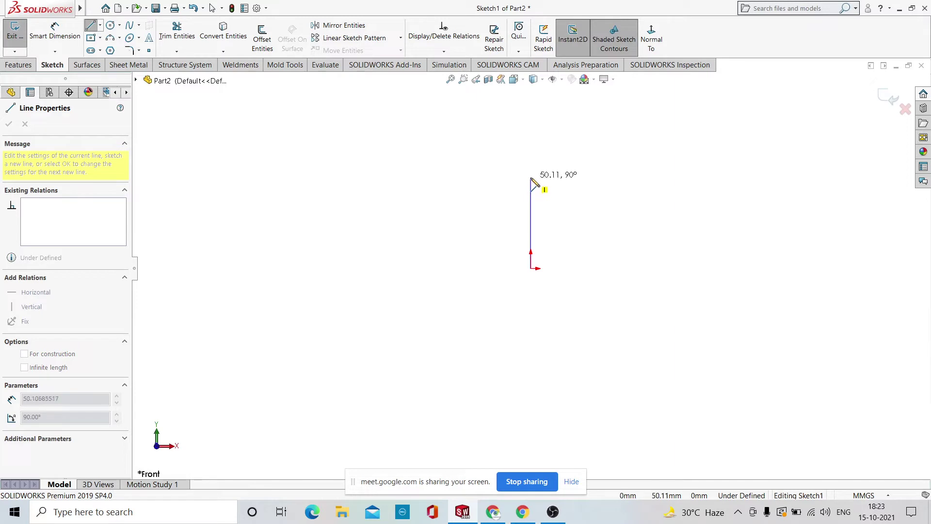
left_click(531, 175)
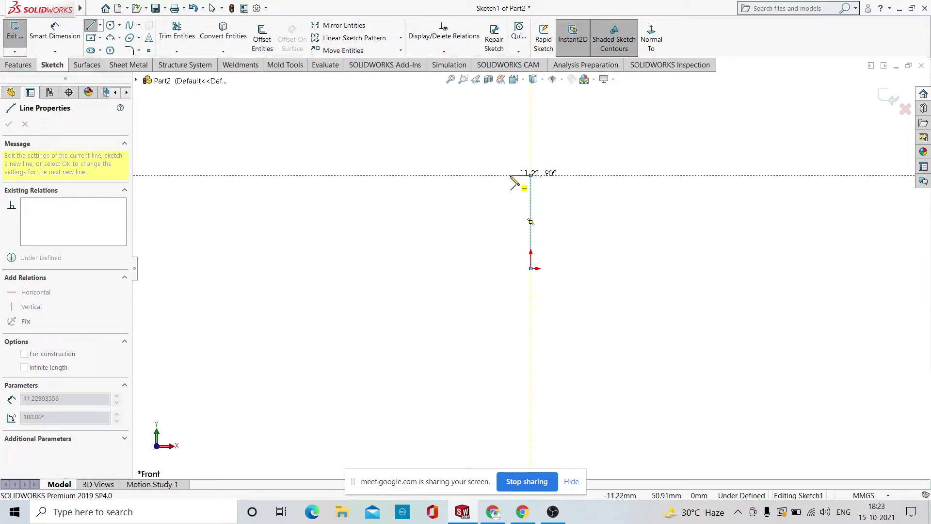
left_click(510, 176)
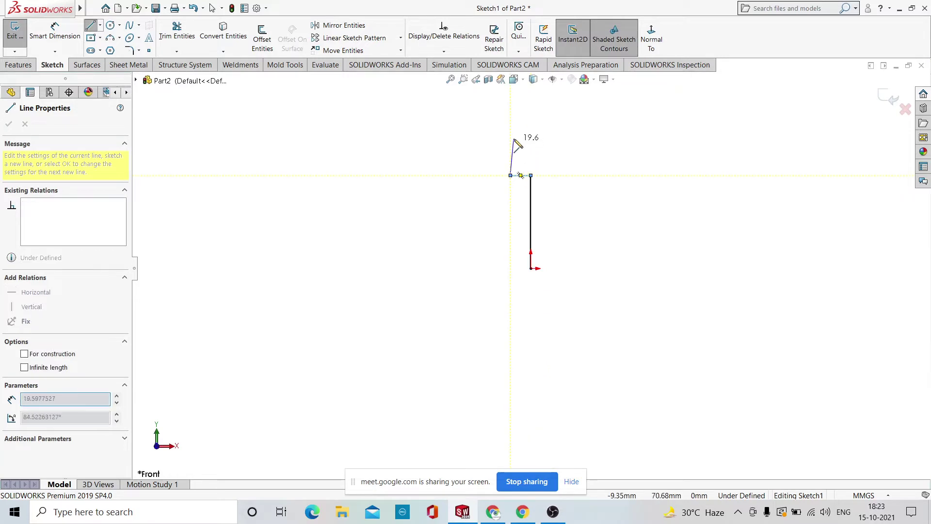
left_click(510, 95)
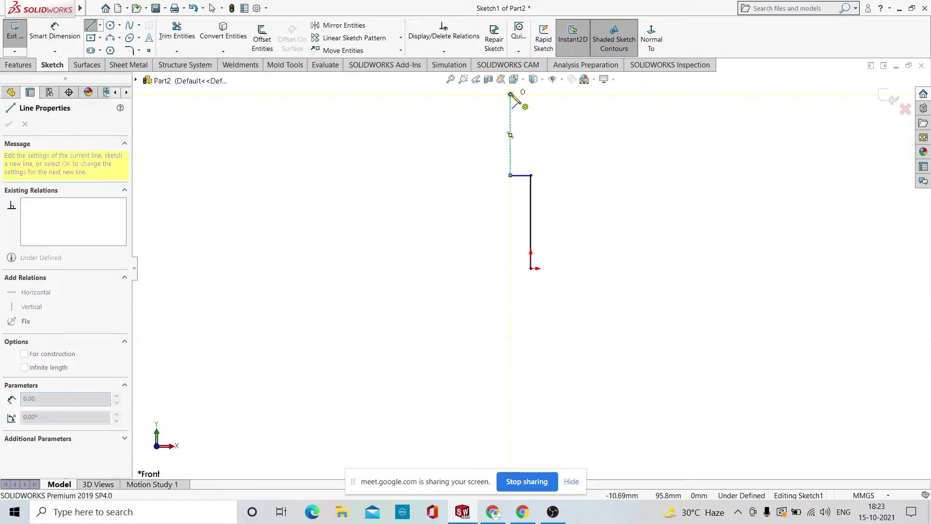
left_click(550, 95)
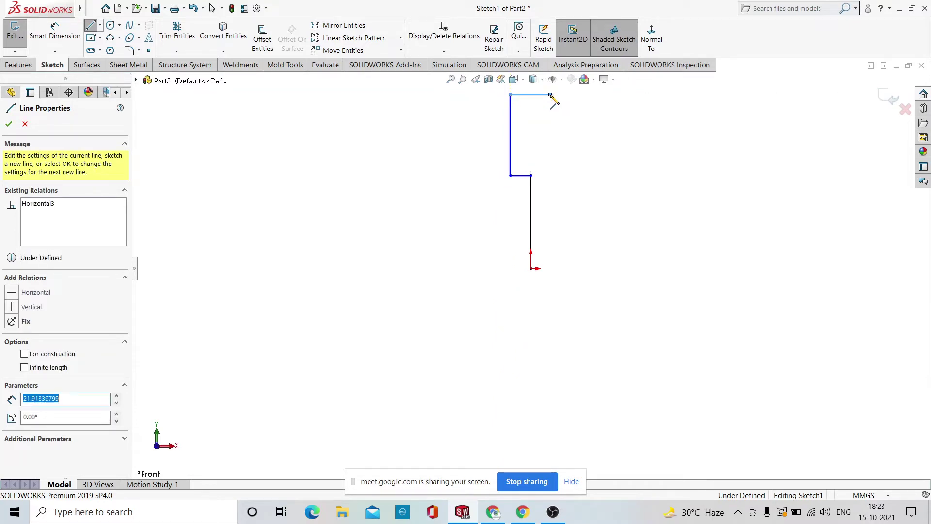
left_click(550, 268)
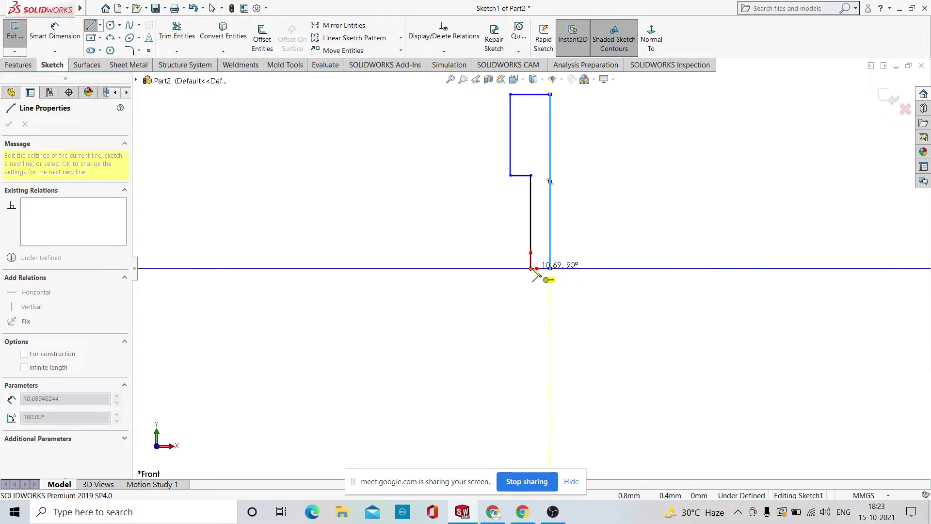
left_click(530, 268)
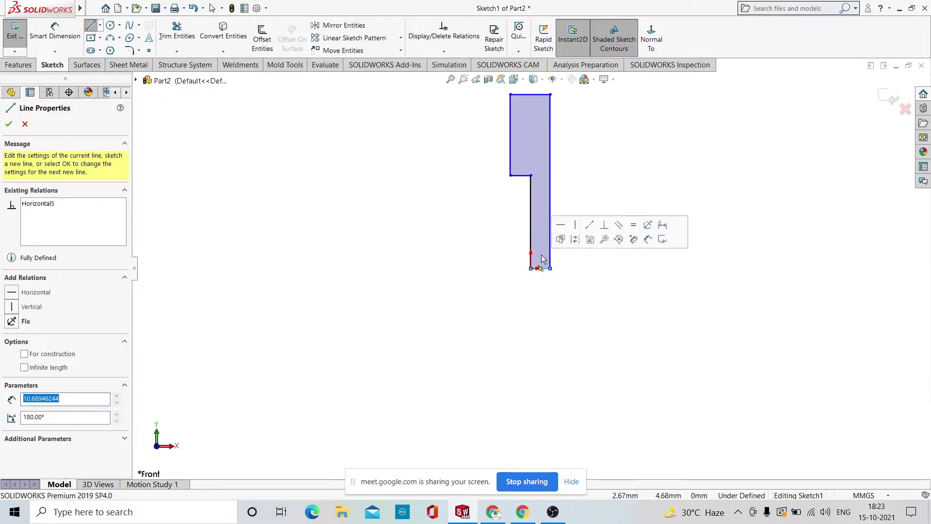
left_click(621, 189)
key("z")
right_click(598, 263)
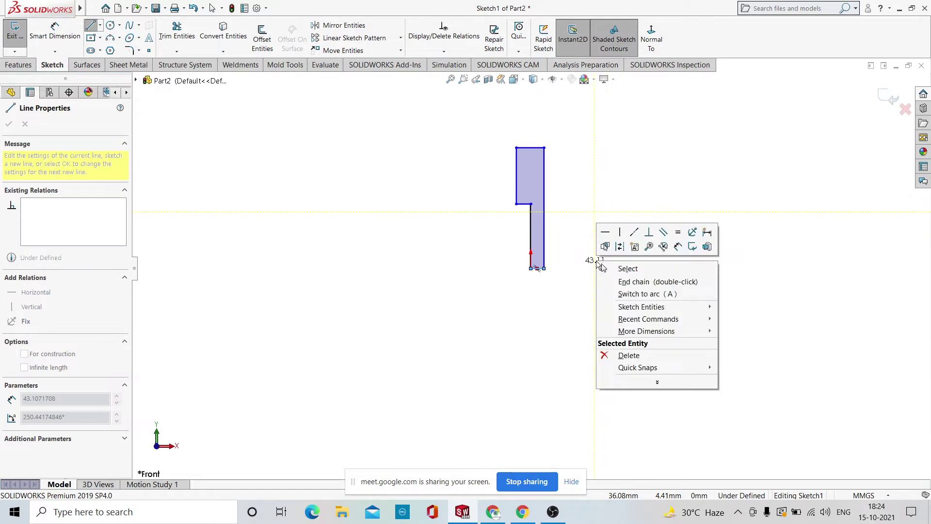
left_click(633, 268)
Dimension the profile's top edge with Smart Dimension and set its width to 10 mm.
scroll(513, 216, "down", 5)
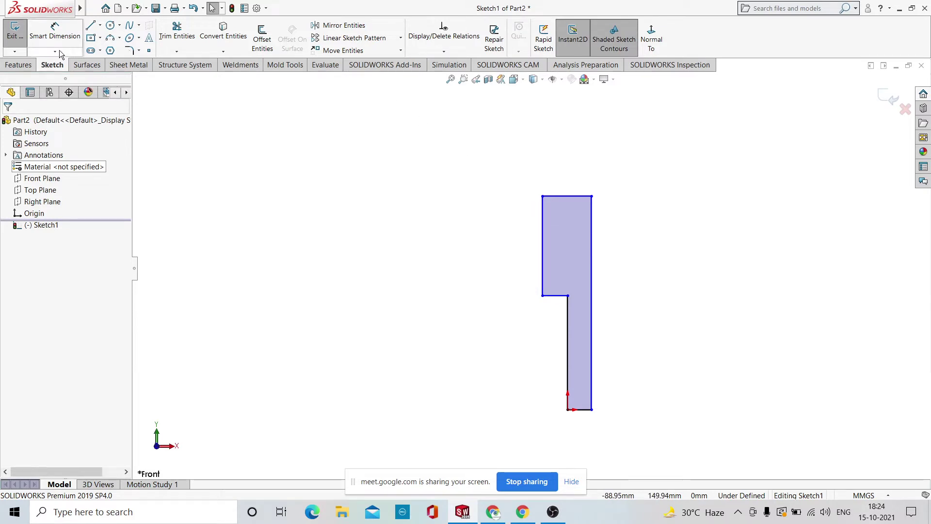
left_click(55, 30)
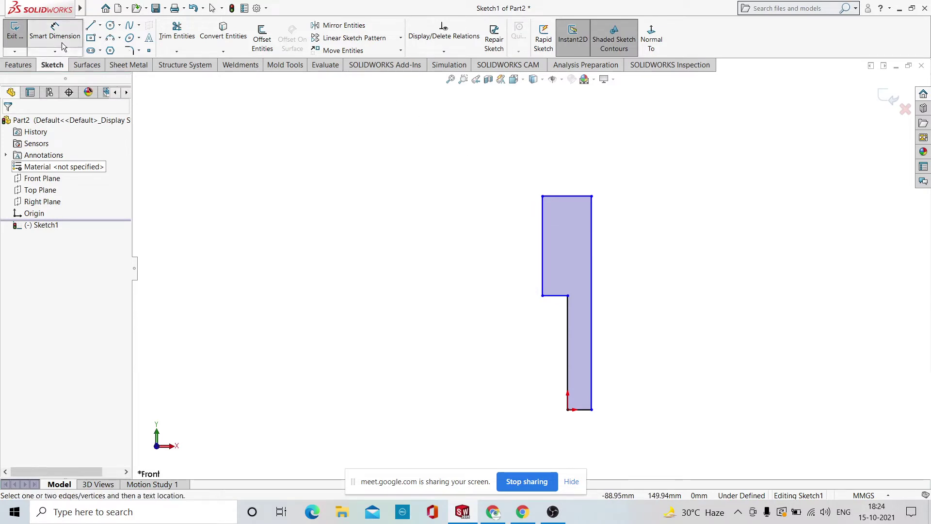
left_click(567, 198)
left_click(565, 160)
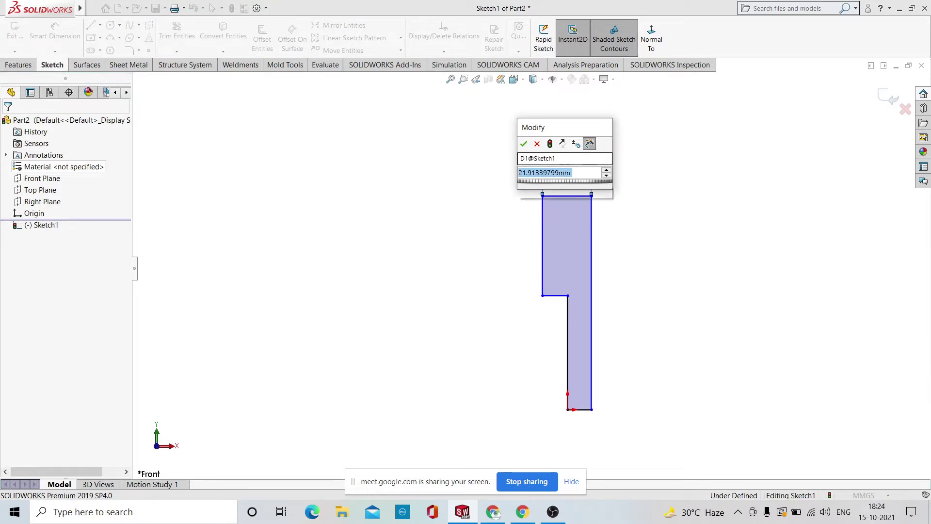
type("10")
key("Return")
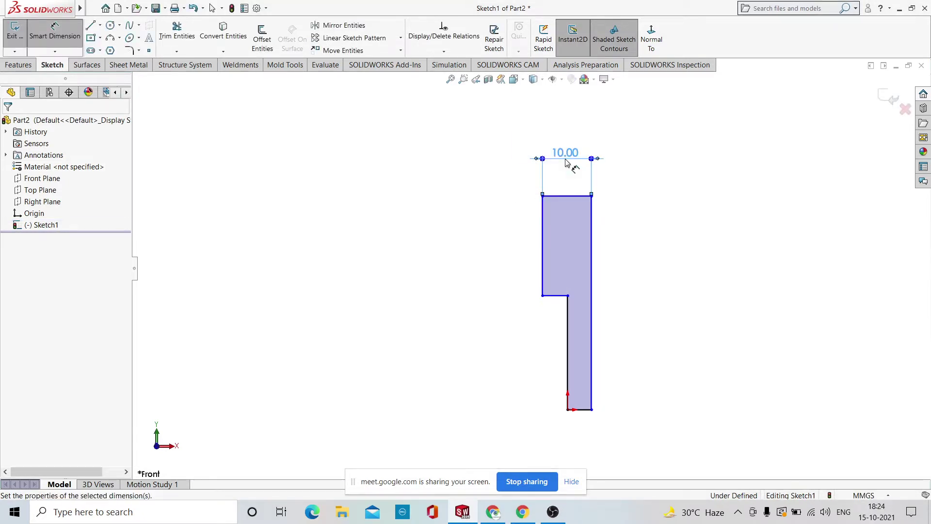
Dimension the left vertical edge of the wider upper section and set its length to 18 mm.
left_click(543, 245)
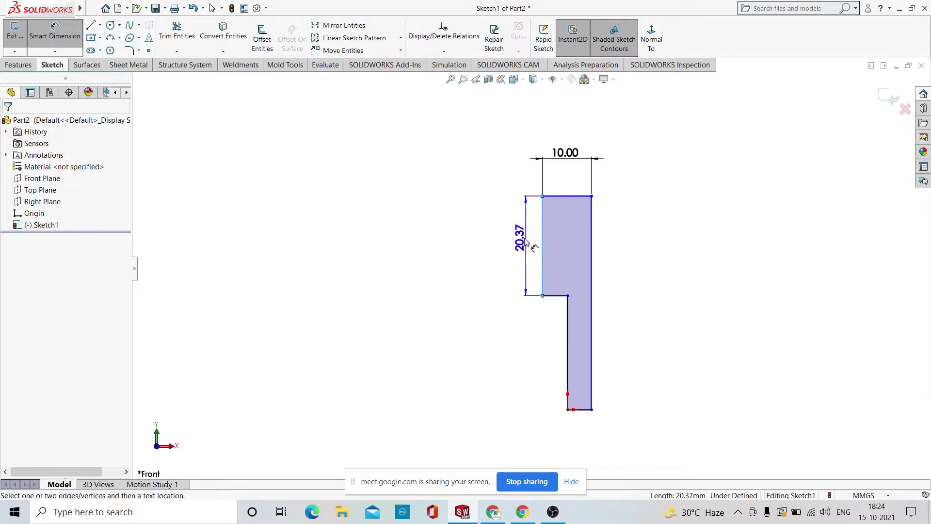
left_click(504, 237)
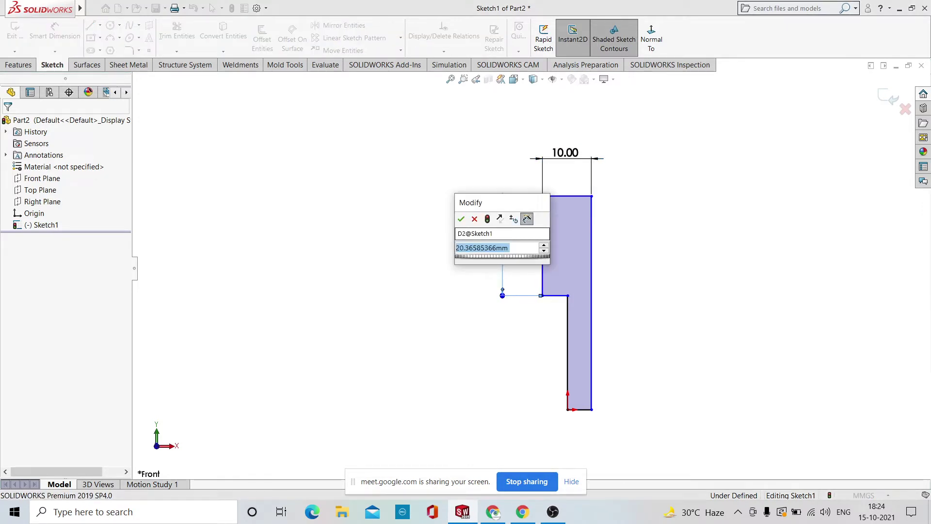
type("18")
key("Return")
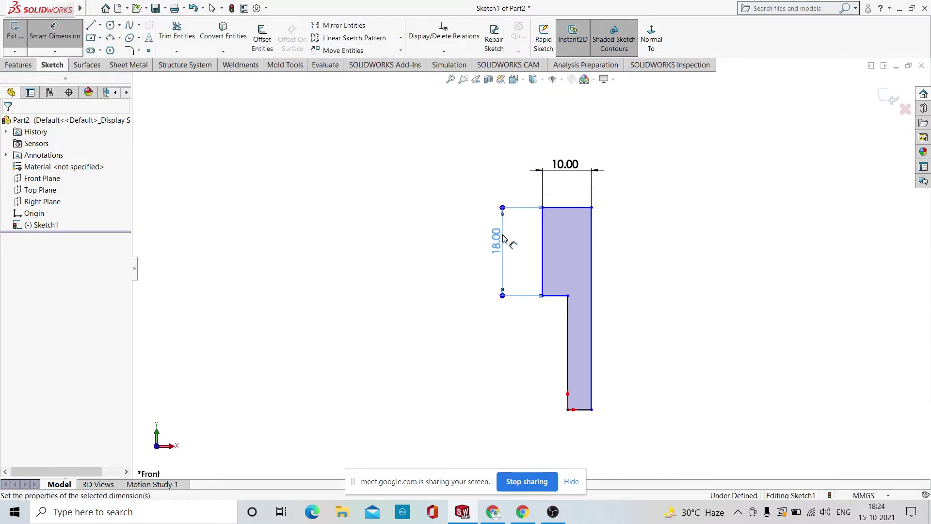
Dimension the bottom edge of the narrow lower section and set its width to 1.5 mm.
left_click(584, 412)
left_click(591, 444)
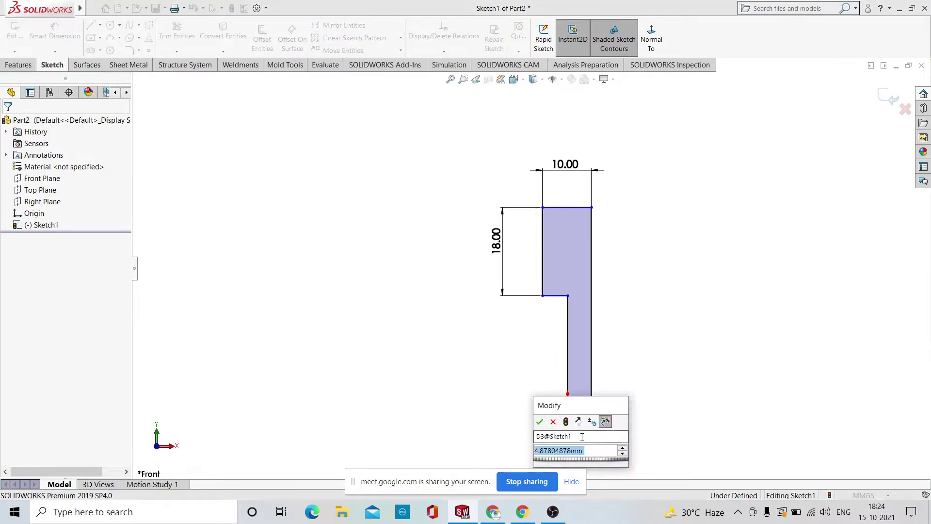
type("1.5")
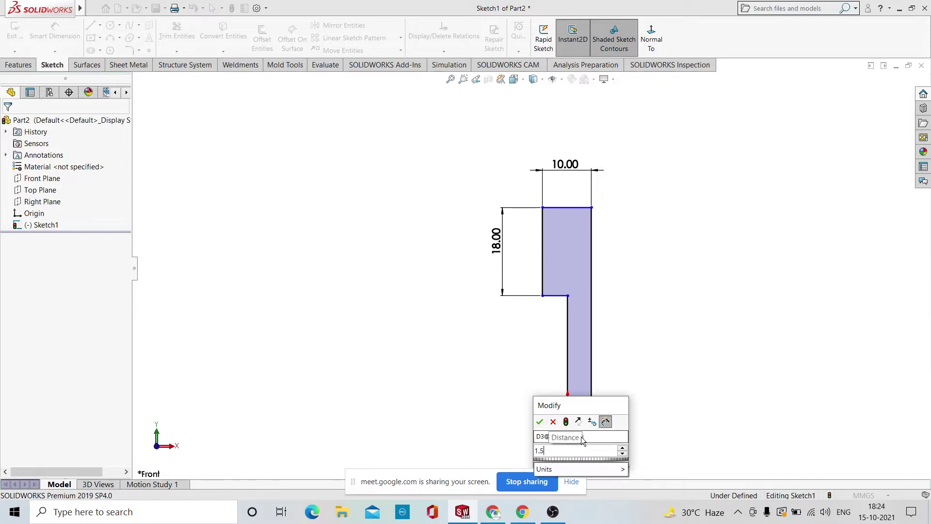
key("Return")
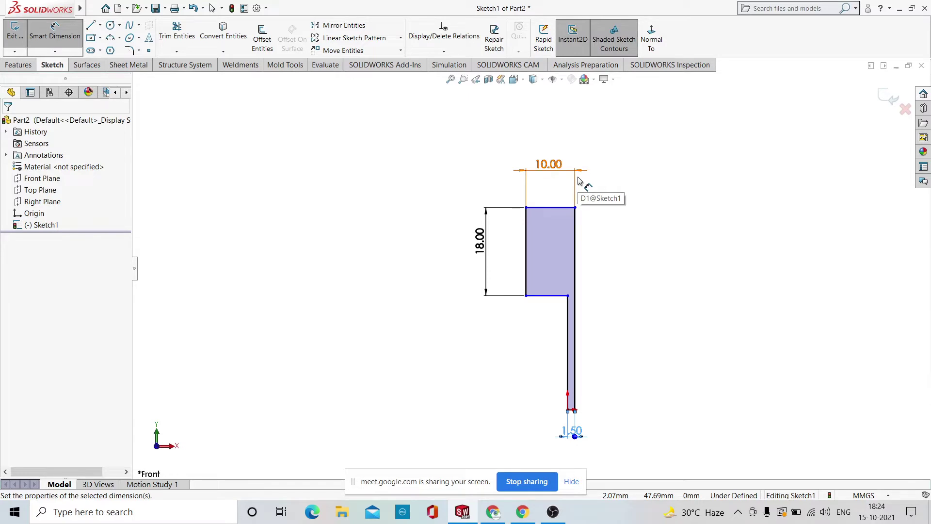
Change the profile's top edge width dimension to 2.5 mm.
double_click(551, 164)
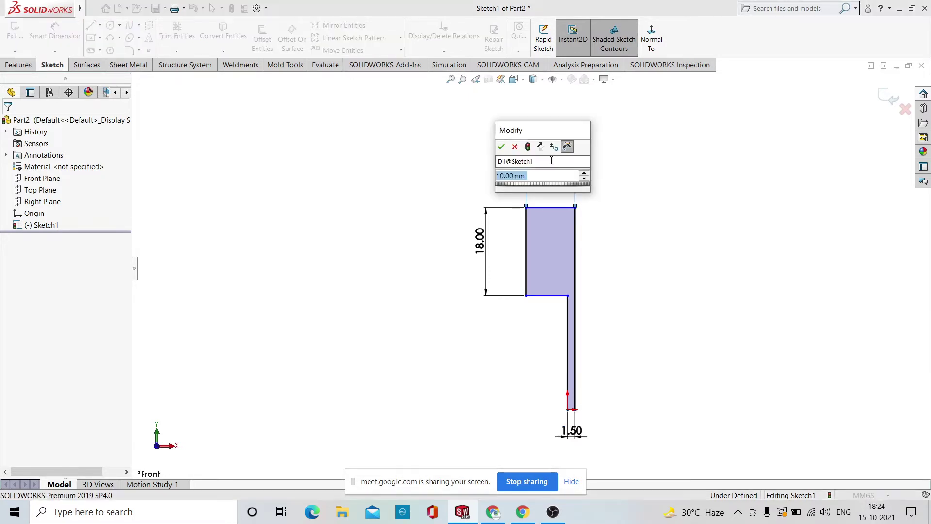
type("2.5")
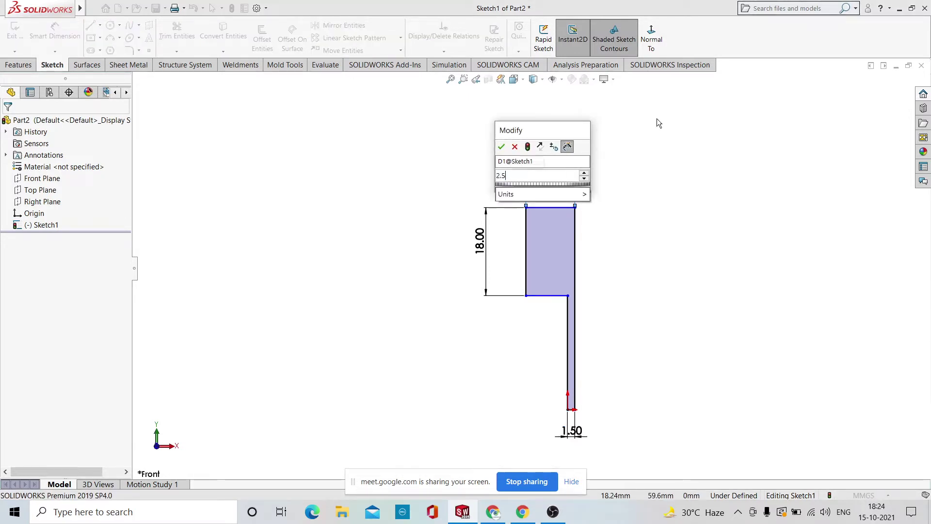
key("Return")
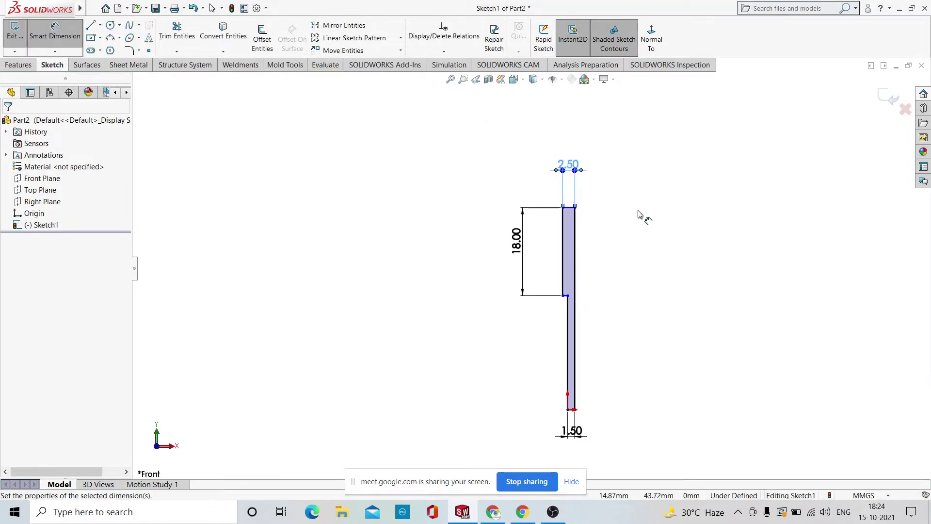
Try to dimension the short horizontal edge at the step between the wide and narrow sections.
scroll(582, 279, "down", 4)
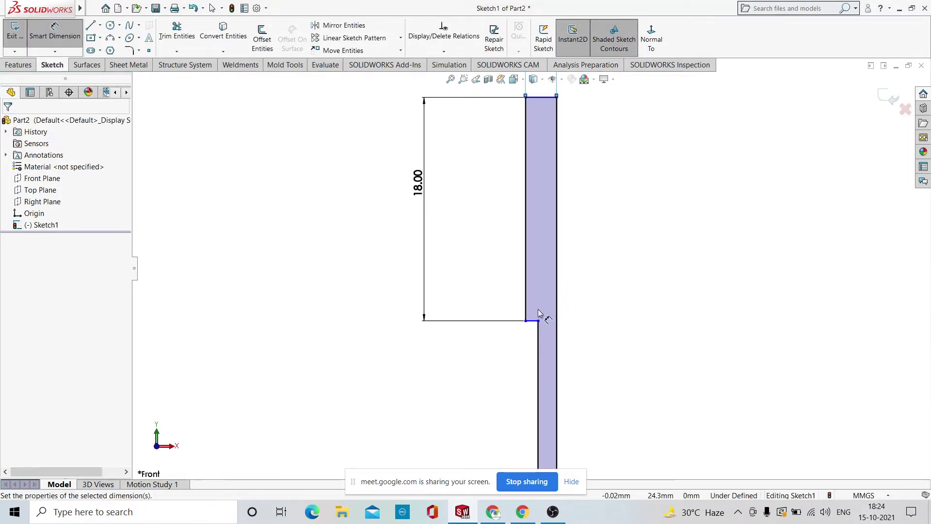
scroll(546, 308, "down", 3)
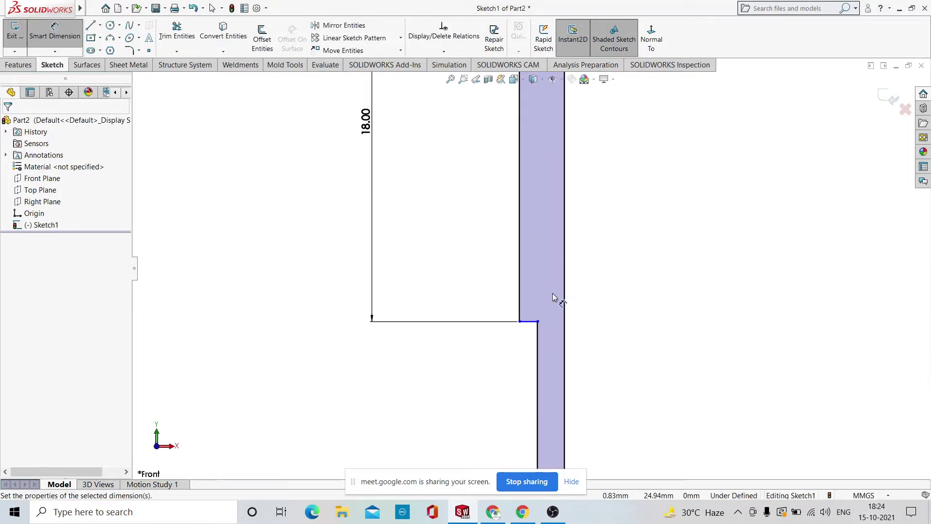
left_click(523, 329)
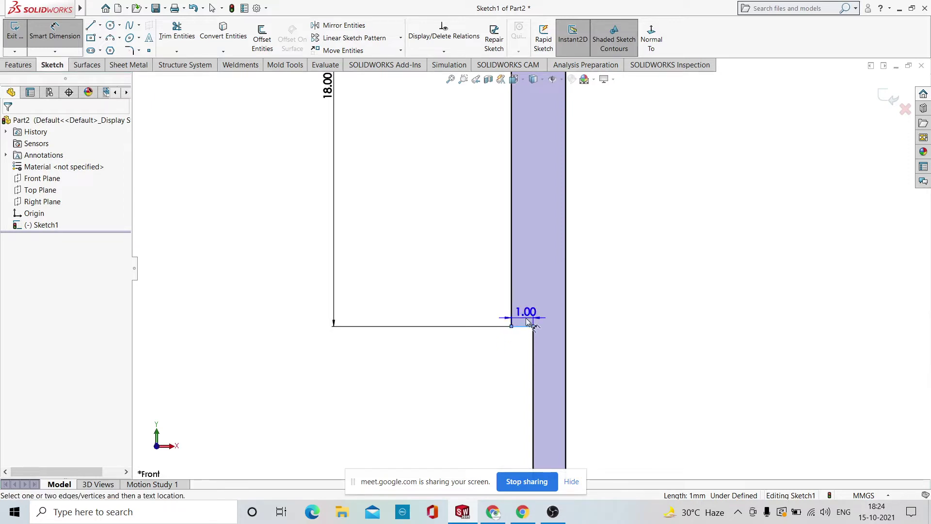
left_click(529, 299)
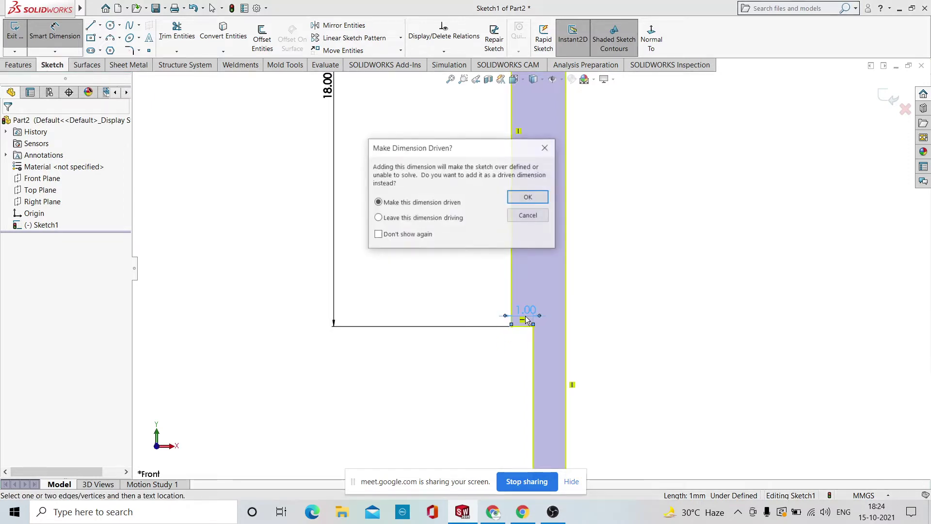
left_click(545, 147)
scroll(563, 304, "up", 3)
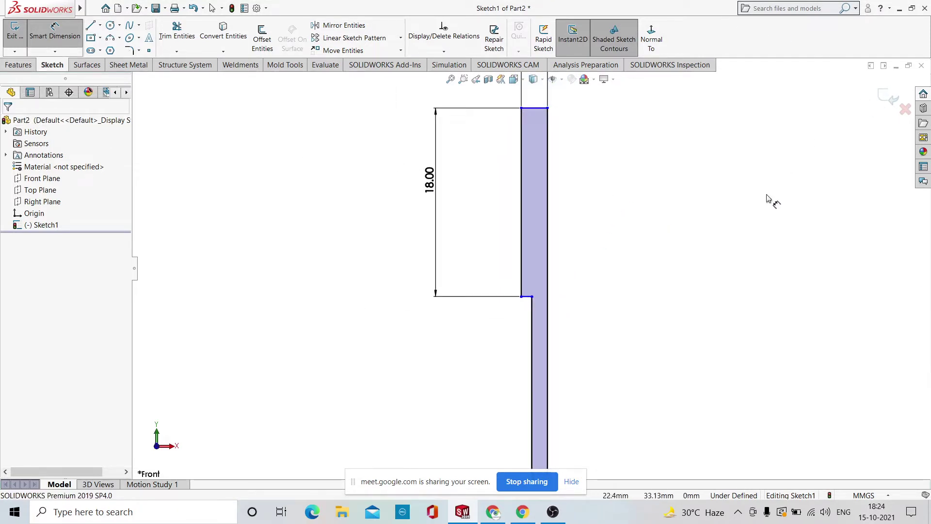
key("f")
mouse_move(716, 220)
middle_mouse_down()
mouse_move(656, 220)
mouse_move(619, 249)
mouse_move(687, 205)
middle_mouse_up()
scroll(565, 226, "down", 4)
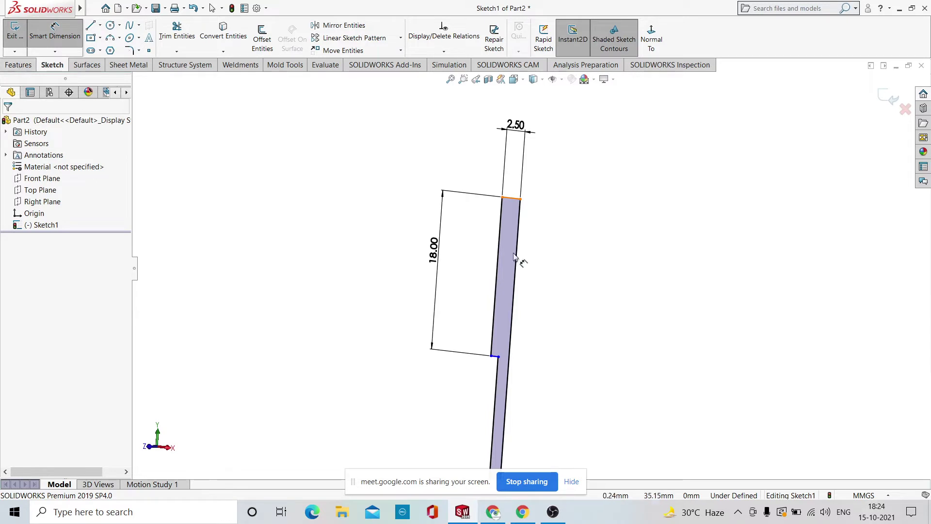
mouse_move(675, 217)
middle_mouse_down()
mouse_move(713, 270)
mouse_move(725, 143)
middle_mouse_up()
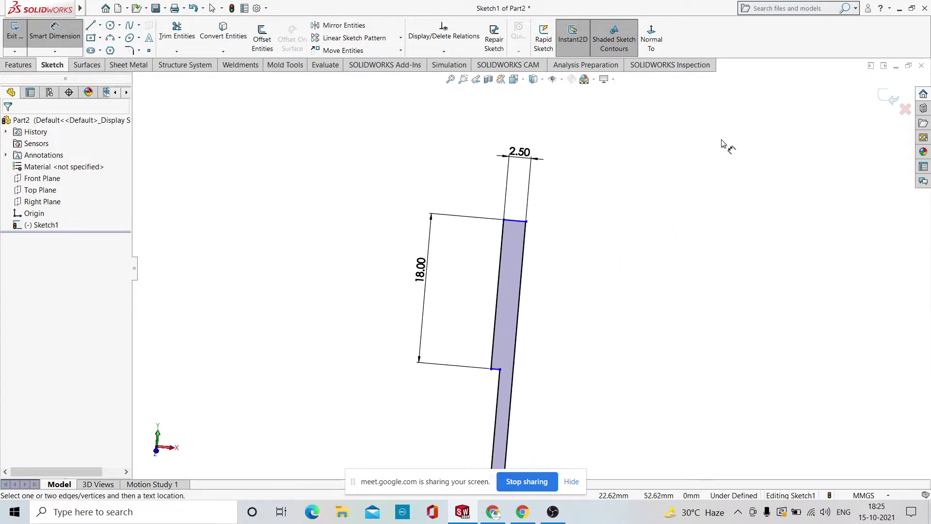
left_click(652, 38)
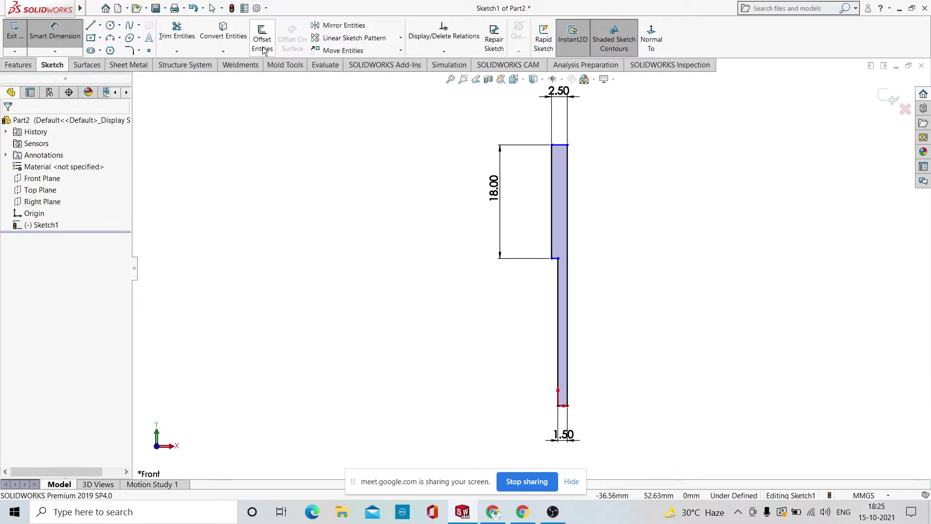
left_click(21, 65)
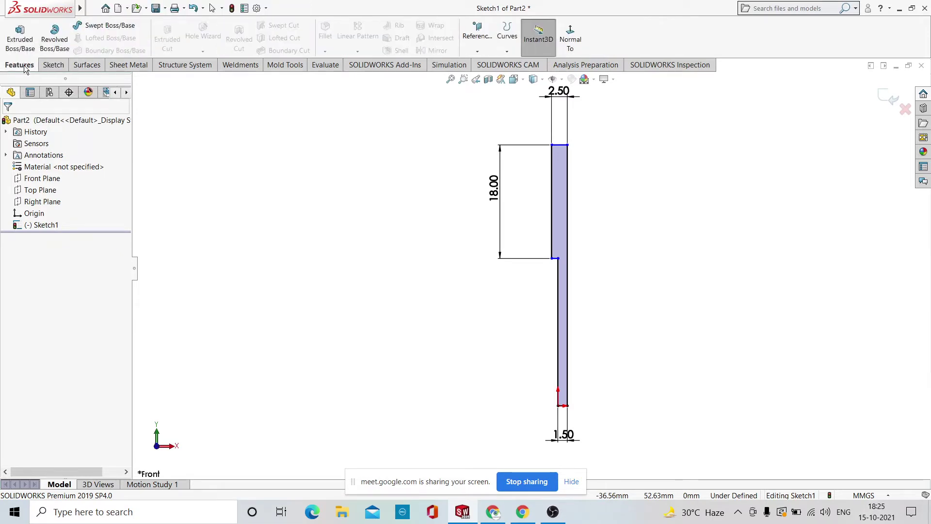
left_click(50, 65)
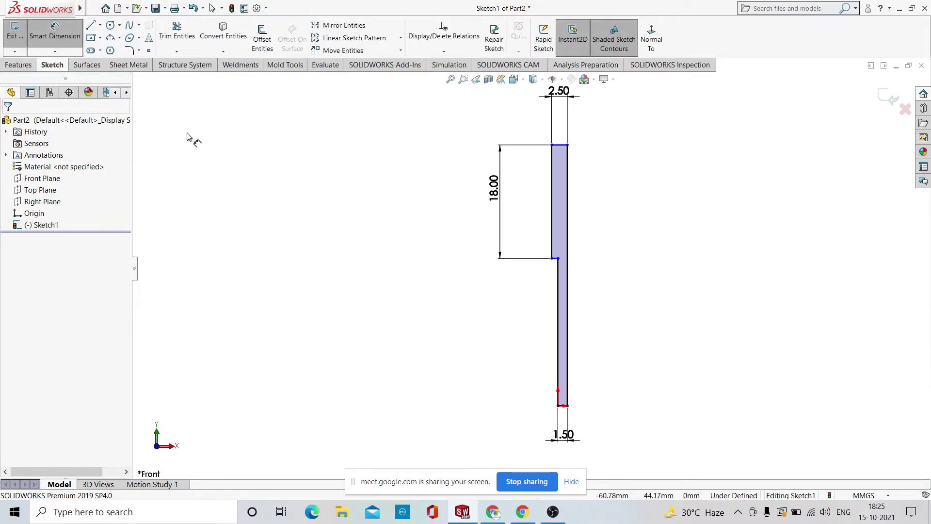
Try to add a 1 mm, 45-degree angle-distance sketch chamfer at the profile's inner step corner.
left_click(138, 51)
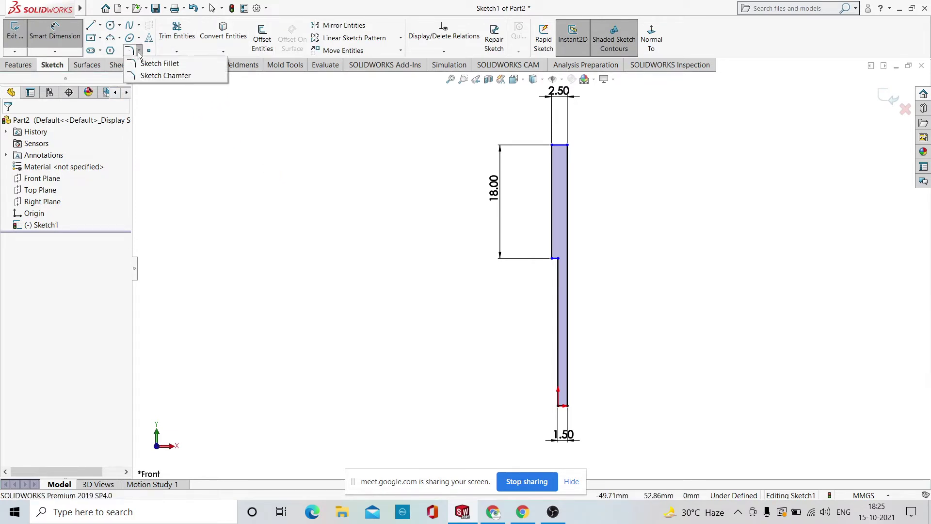
left_click(136, 78)
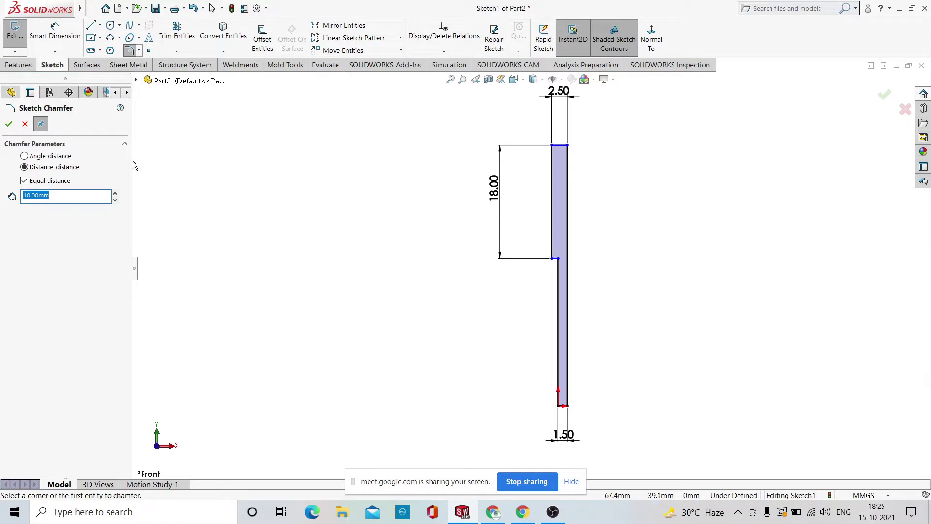
type("1")
left_click(24, 157)
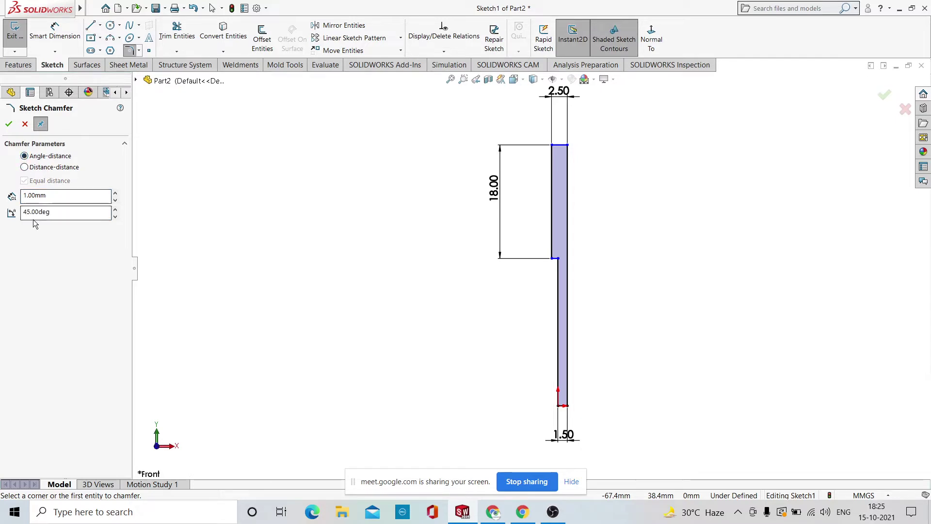
scroll(567, 258, "down", 3)
scroll(544, 259, "down", 4)
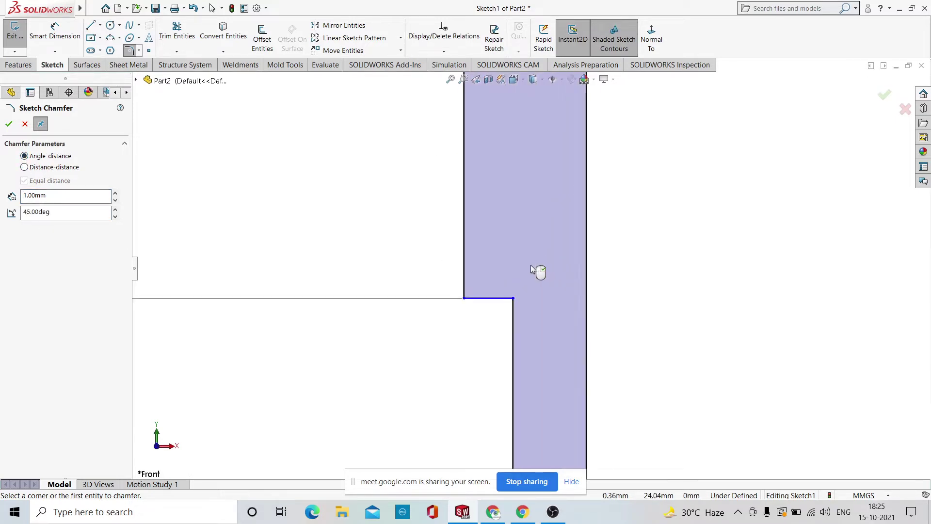
left_click(512, 301)
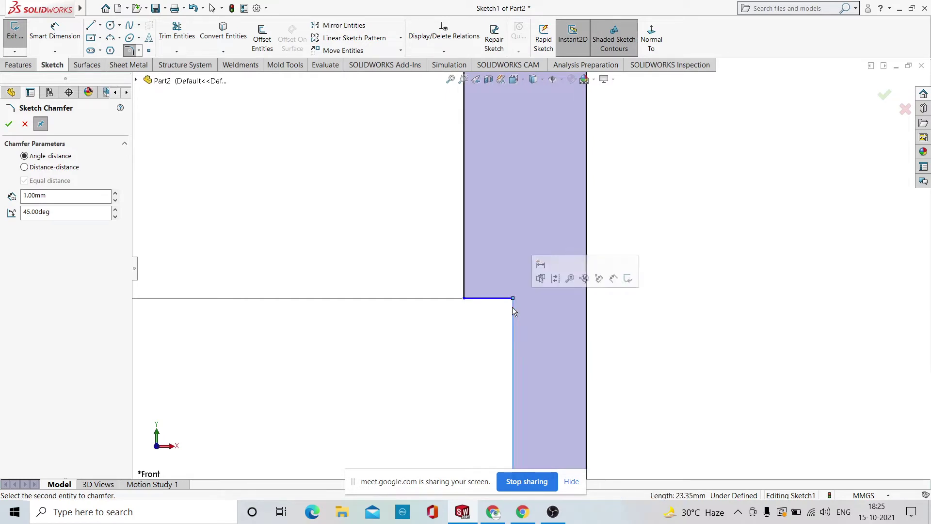
left_click(501, 299)
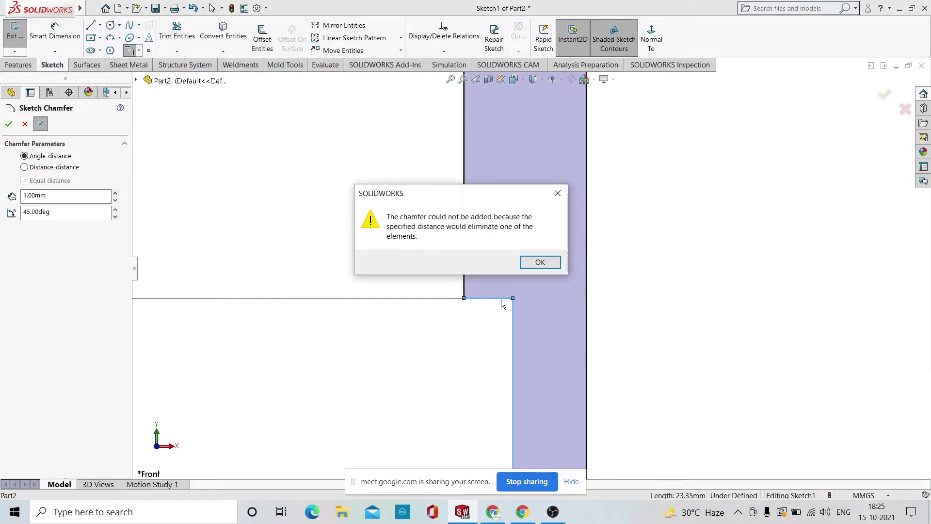
left_click(539, 263)
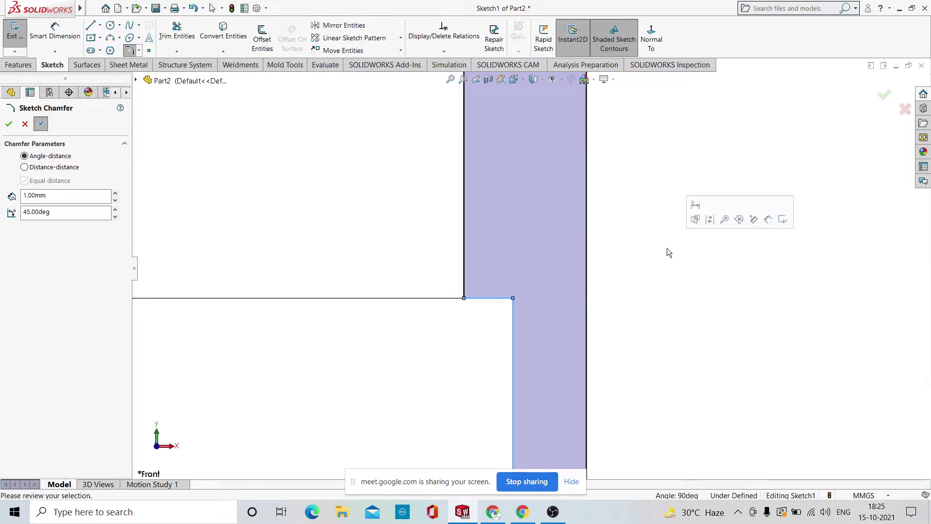
key("z")
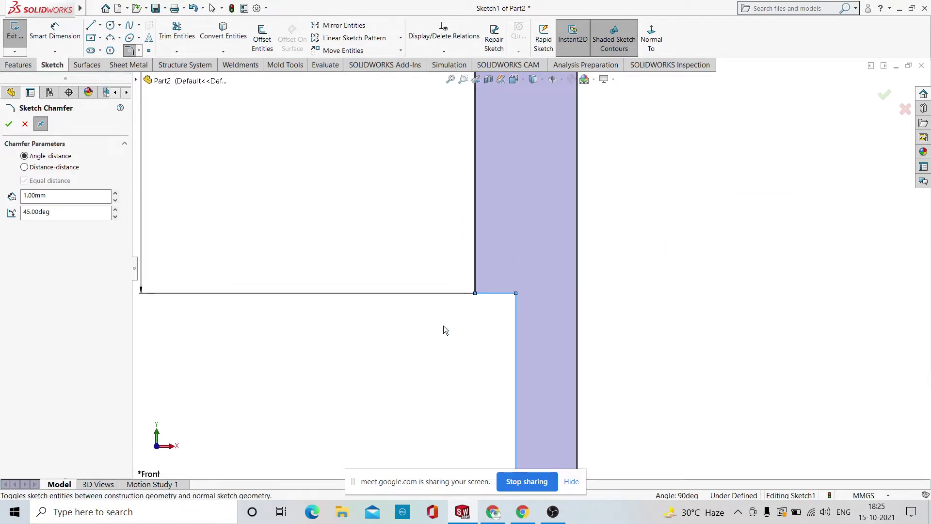
key("f")
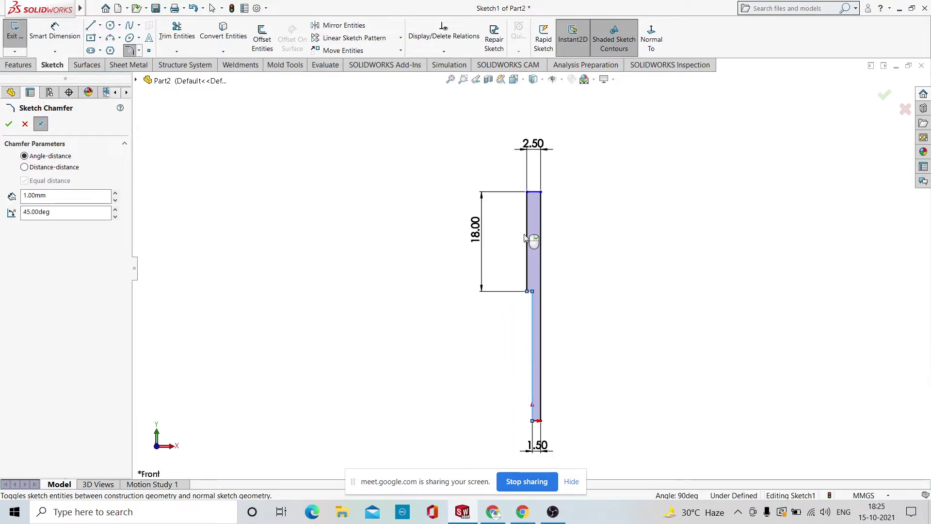
left_click(906, 110)
left_click(905, 111)
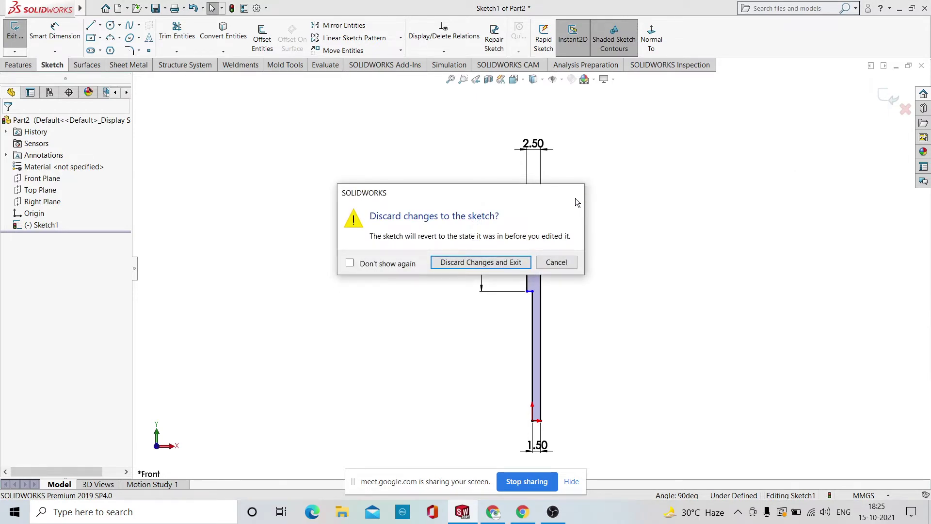
key("Escape")
Exit the sketch and extrude the stepped profile as a Blind boss 10 mm deep.
left_click(887, 95)
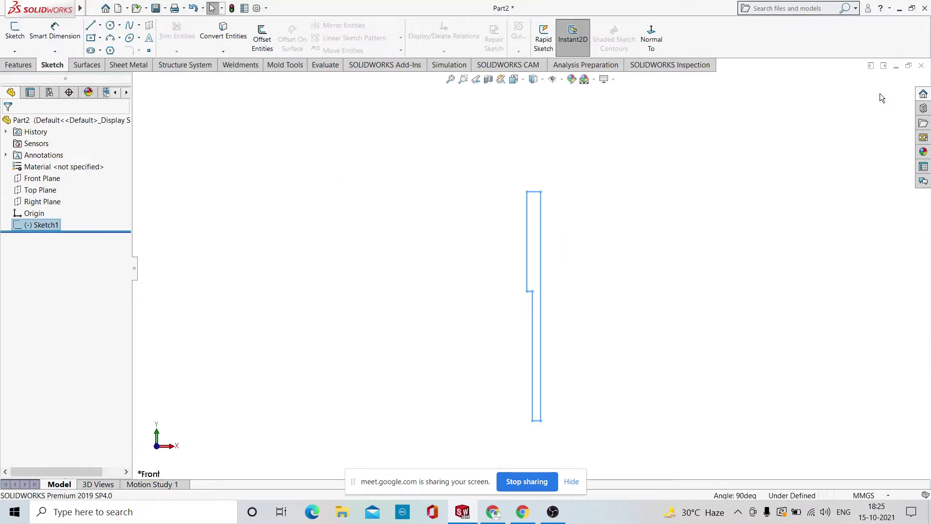
left_click(18, 65)
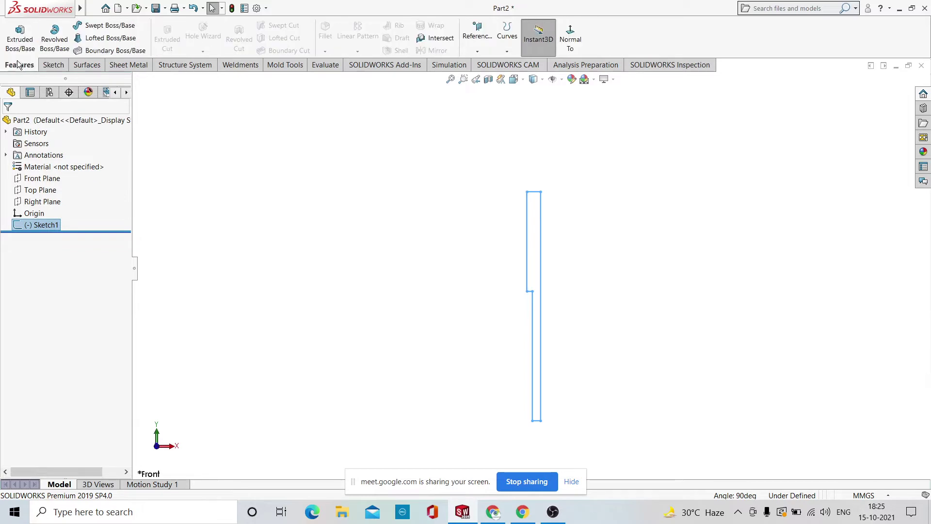
left_click(15, 43)
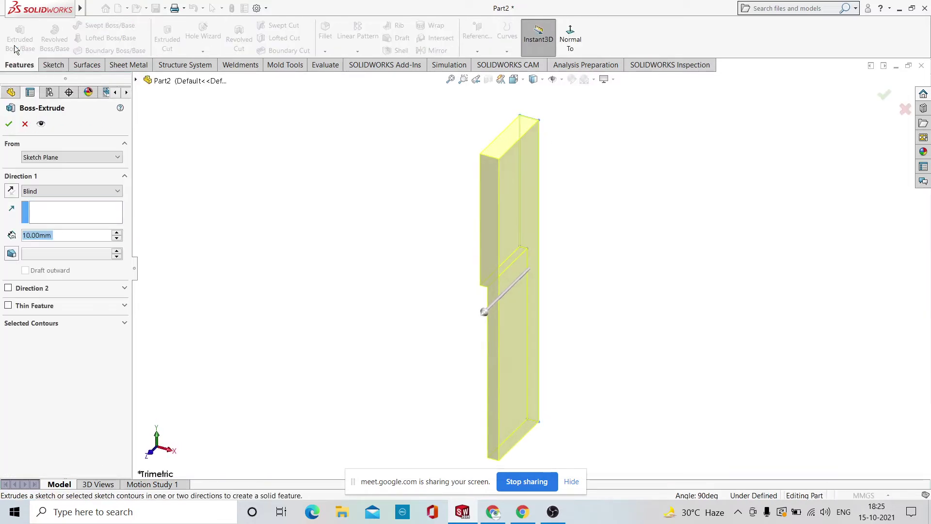
left_click(10, 125)
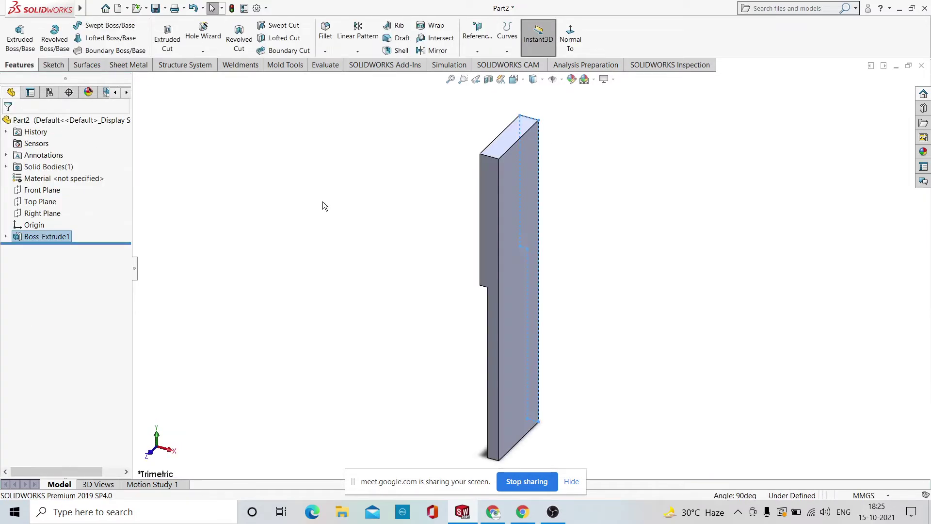
Chamfer the inner edge where the step meets the narrow section's face with a distance of 1 mm at 45 degrees.
middle_click_drag(441, 244, 528, 252)
scroll(528, 250, "down", 6)
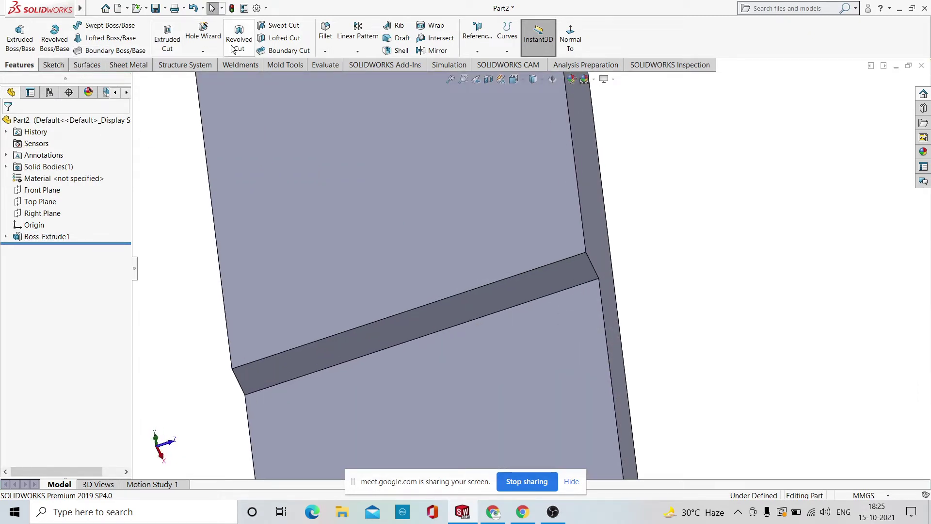
left_click(331, 52)
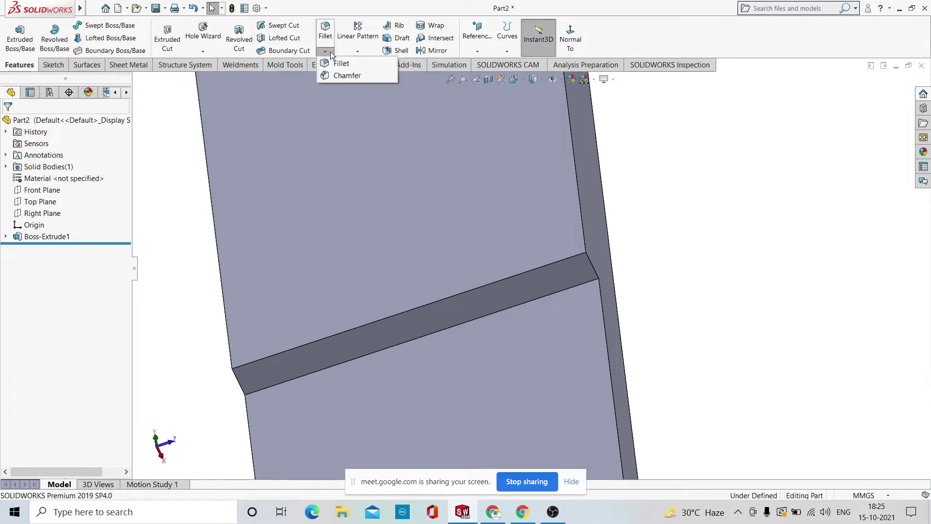
left_click(330, 77)
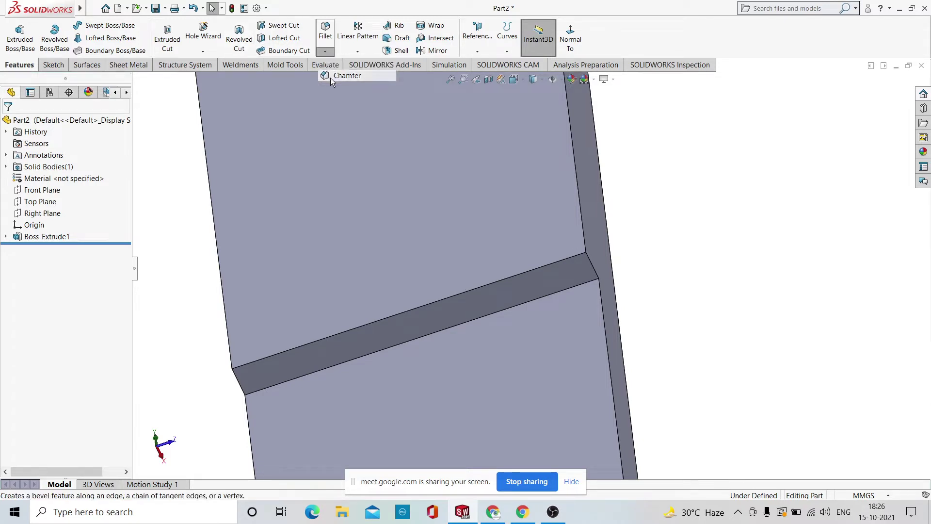
left_click(504, 313)
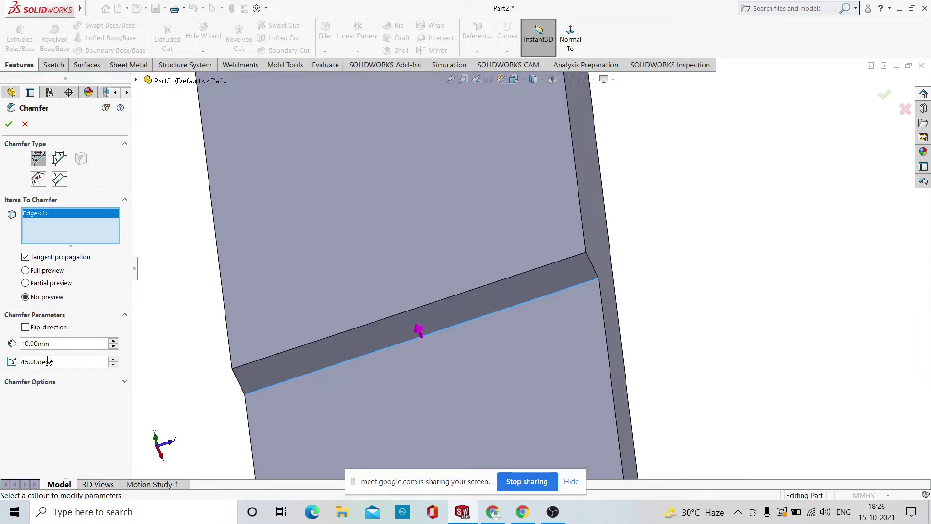
left_click(23, 343)
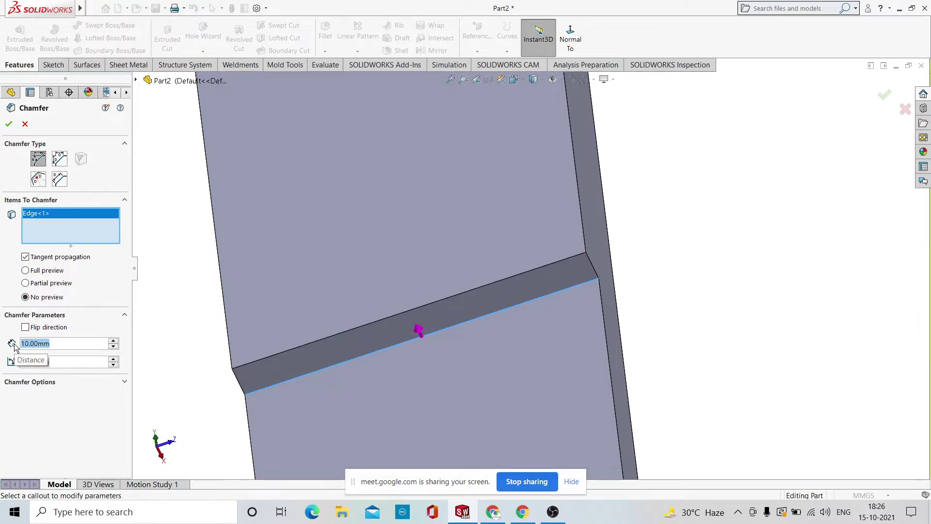
type("1")
key("Return")
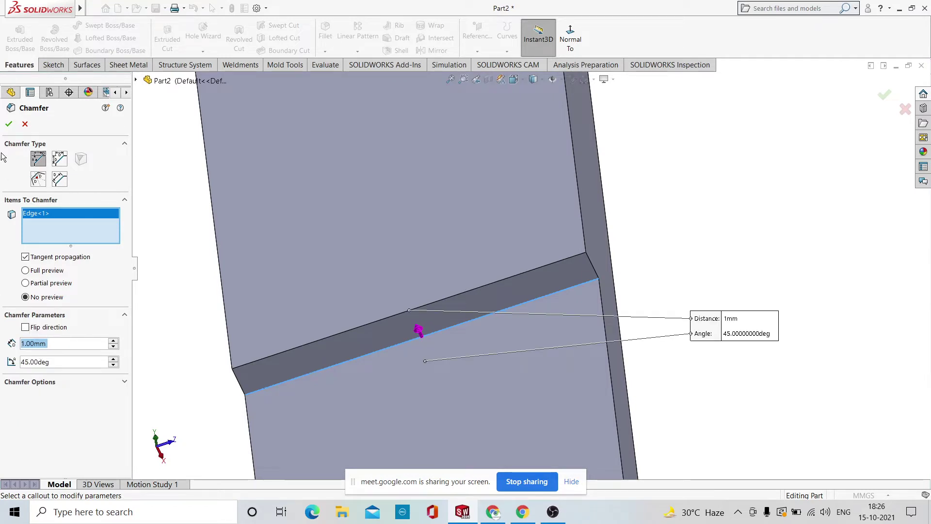
left_click(10, 127)
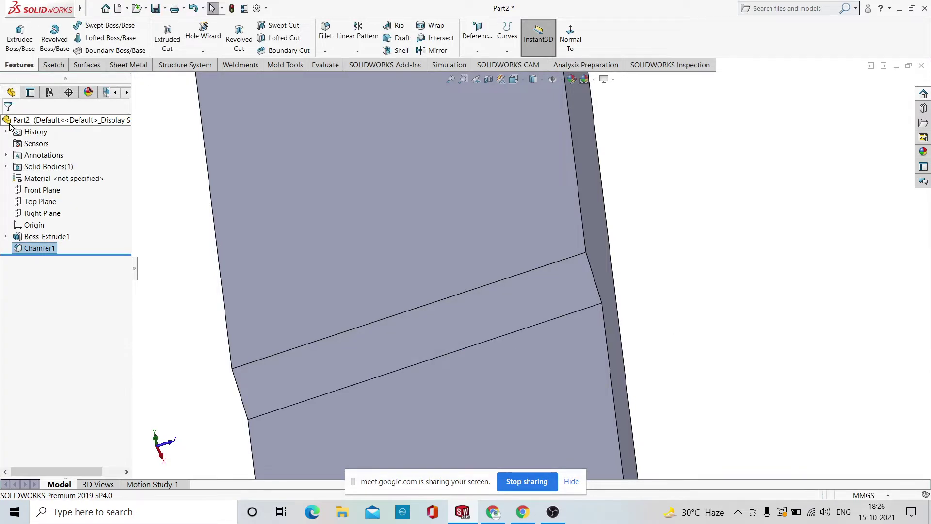
Examine the chamfered step and the part's overall shape from several viewing angles.
middle_click_drag(380, 224, 675, 291)
scroll(671, 212, "up", 5)
left_click(571, 35)
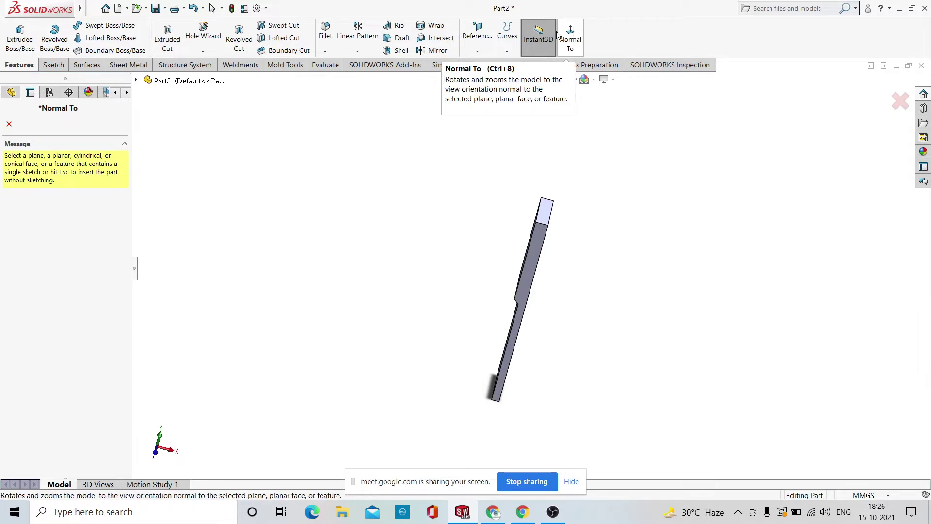
left_click(9, 124)
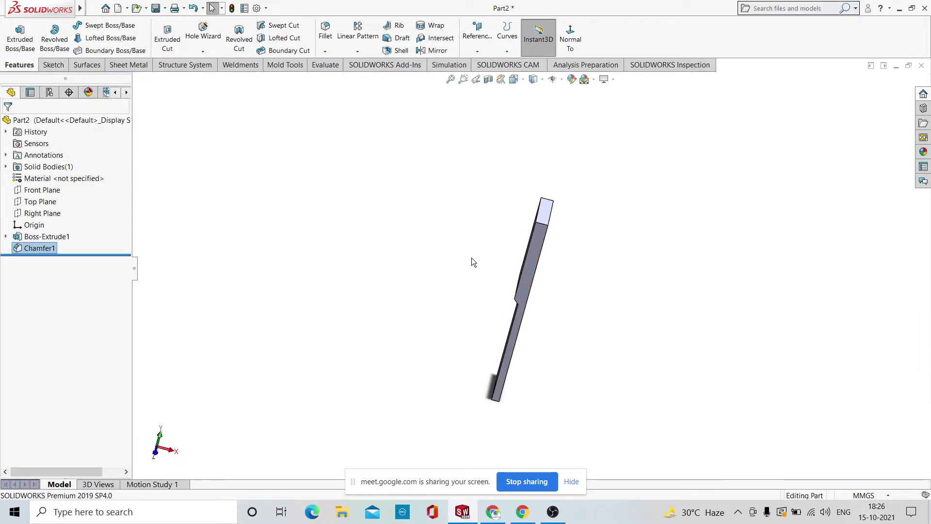
mouse_move(637, 208)
middle_mouse_down()
mouse_move(682, 173)
mouse_move(736, 152)
mouse_move(680, 224)
mouse_move(663, 154)
mouse_move(640, 162)
mouse_move(620, 245)
mouse_move(640, 212)
middle_mouse_up()
scroll(514, 294, "down", 3)
middle_click_drag(513, 295, 641, 272)
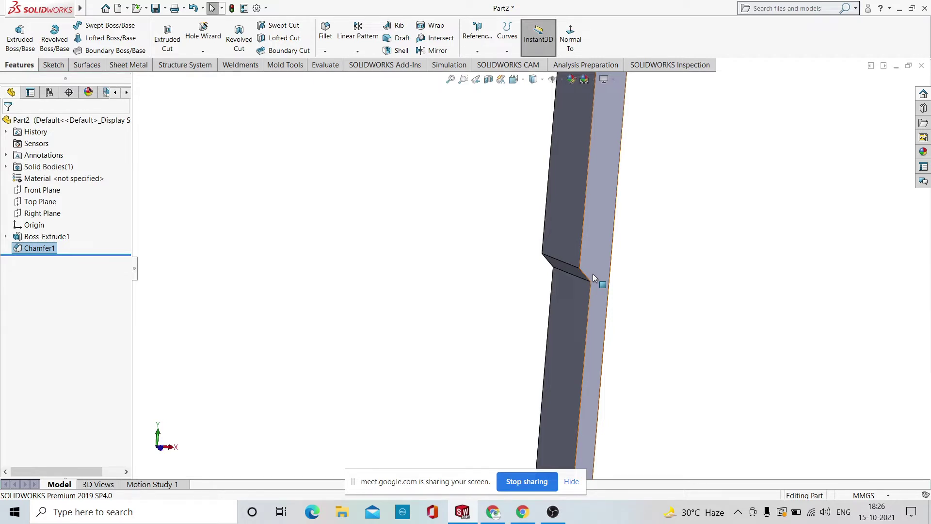
key("f")
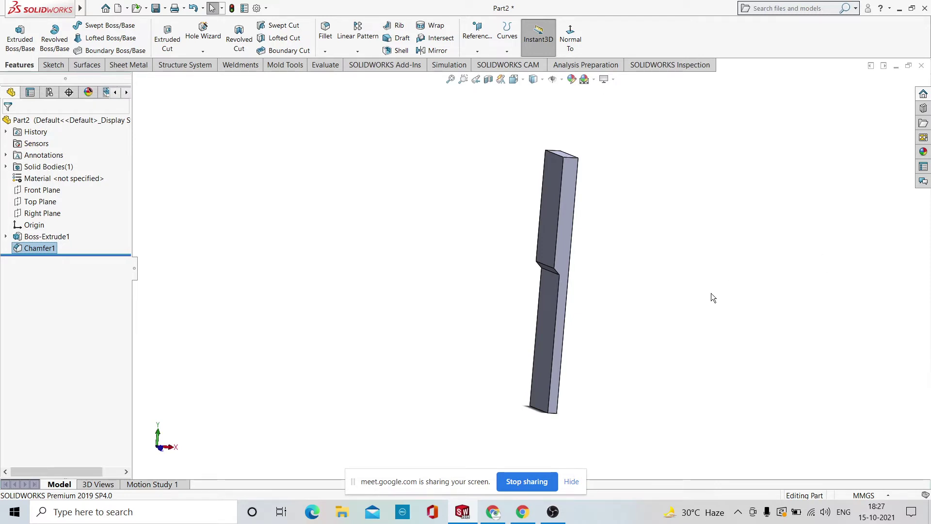
key("ctrl+4")
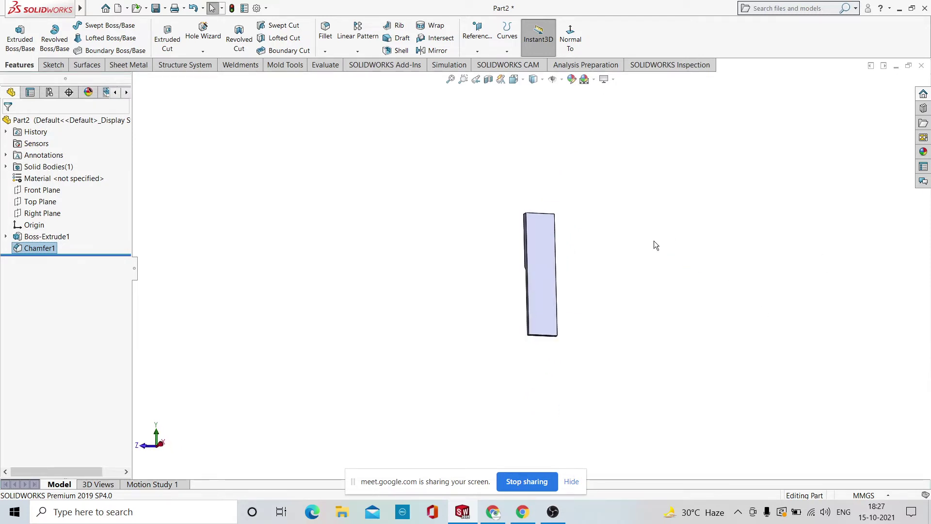
left_click(546, 241)
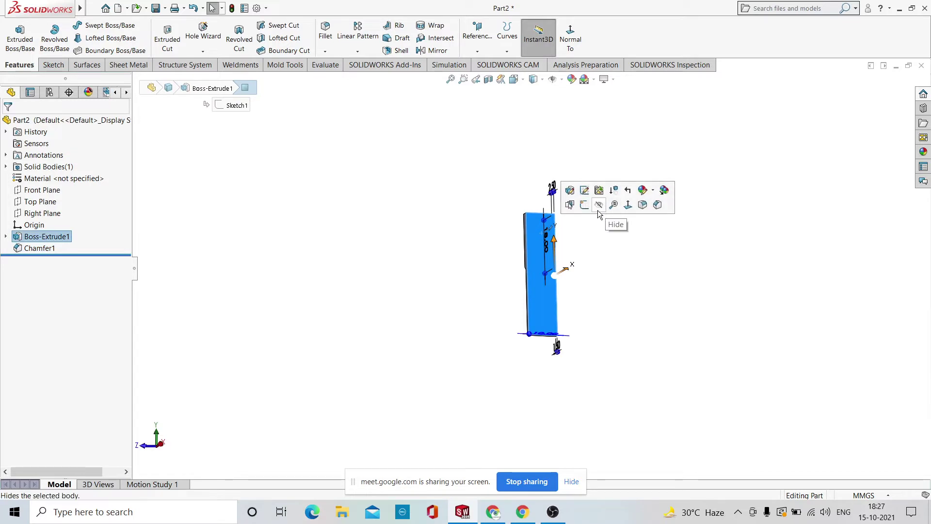
left_click(585, 208)
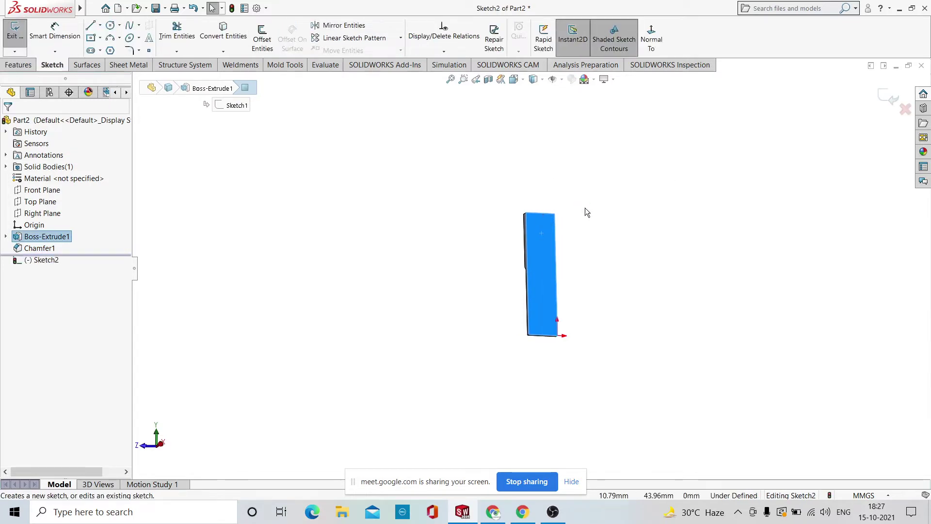
left_click(654, 51)
left_click(672, 260)
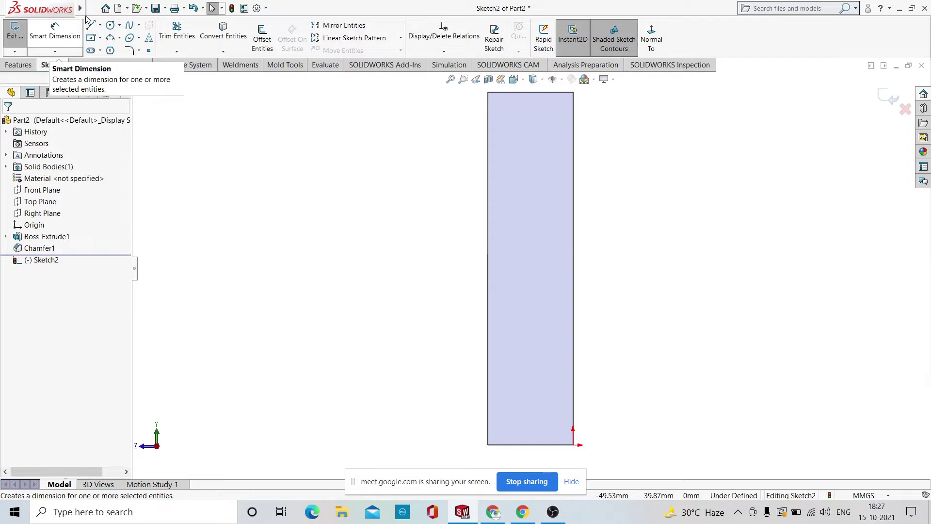
scroll(496, 264, "up", 3)
mouse_move(496, 265)
middle_mouse_down()
mouse_move(690, 283)
mouse_move(773, 310)
mouse_move(719, 276)
middle_mouse_up()
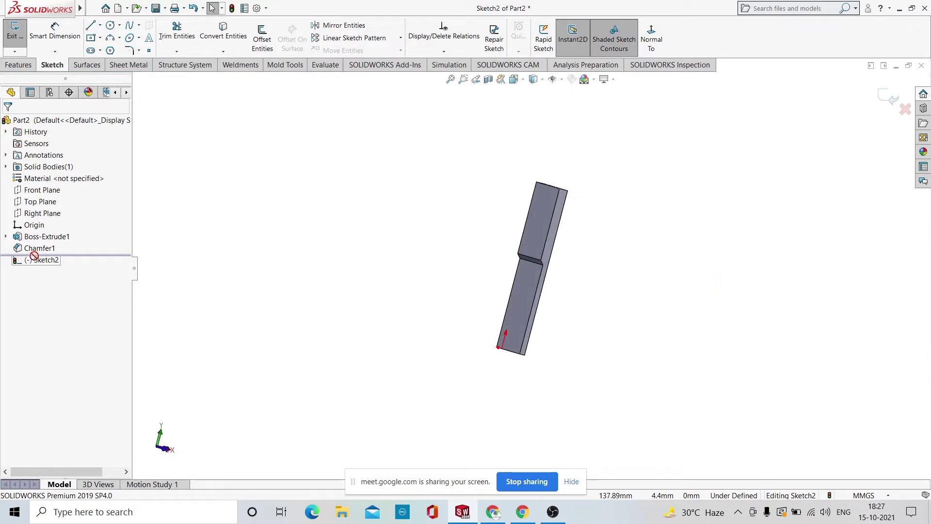
left_click(6, 237)
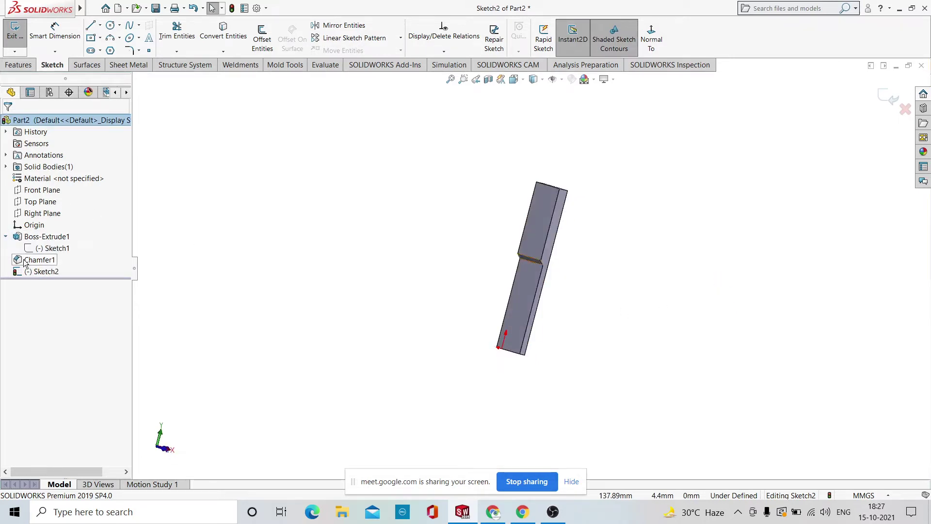
left_click(33, 241)
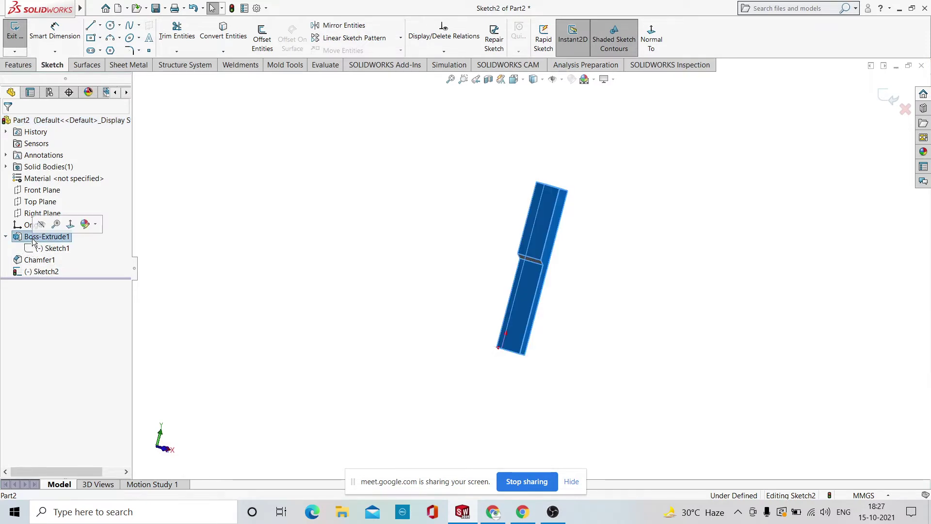
left_click(216, 248)
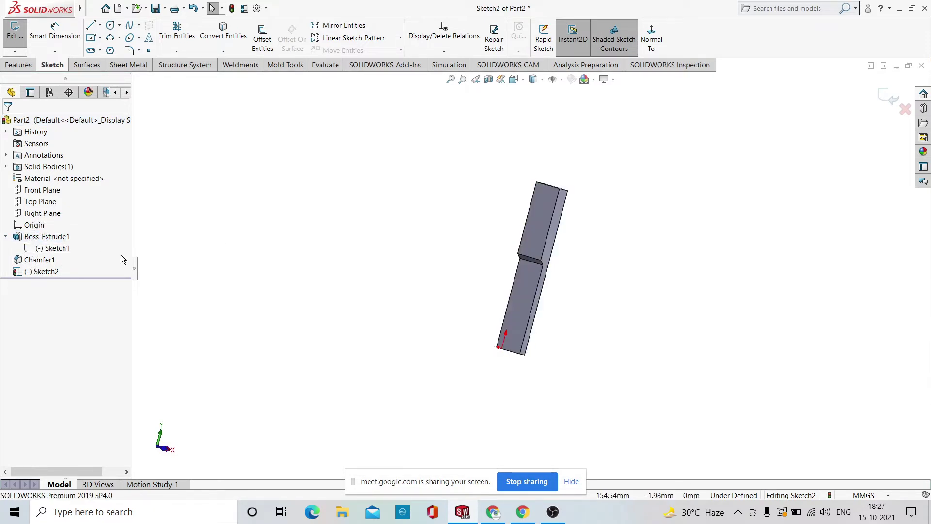
left_click(39, 240)
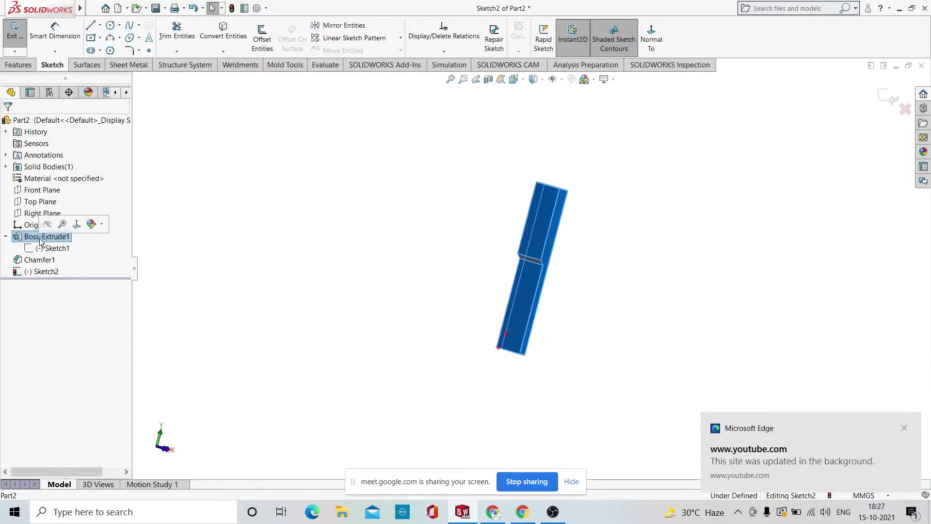
left_click(239, 263)
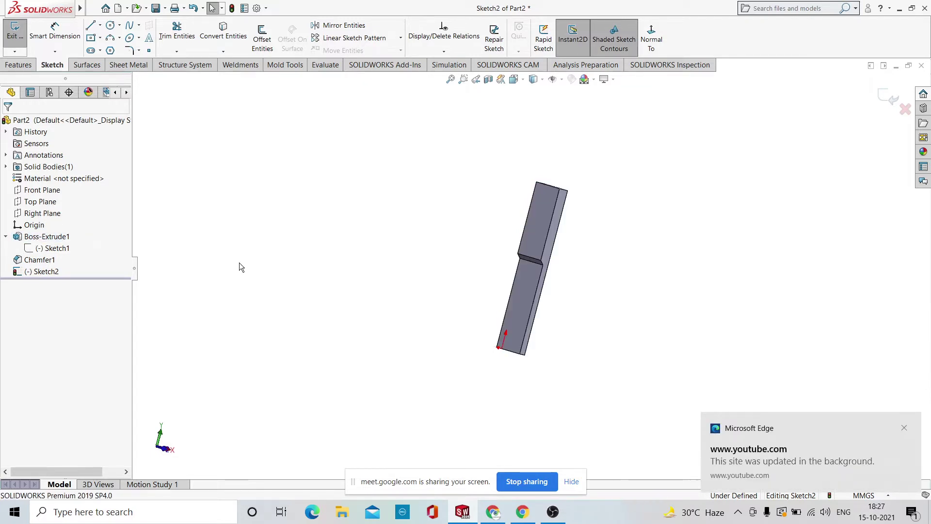
left_click(522, 289)
left_click(347, 274)
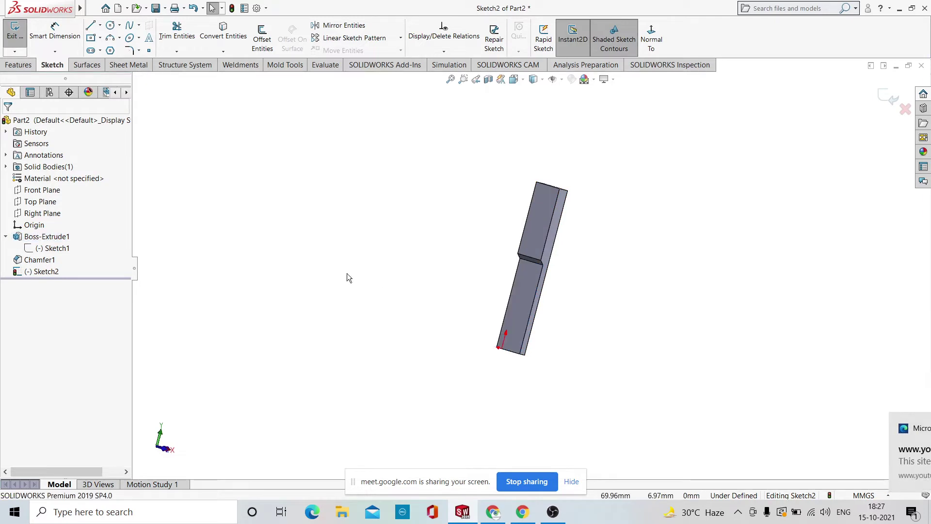
left_click(32, 274)
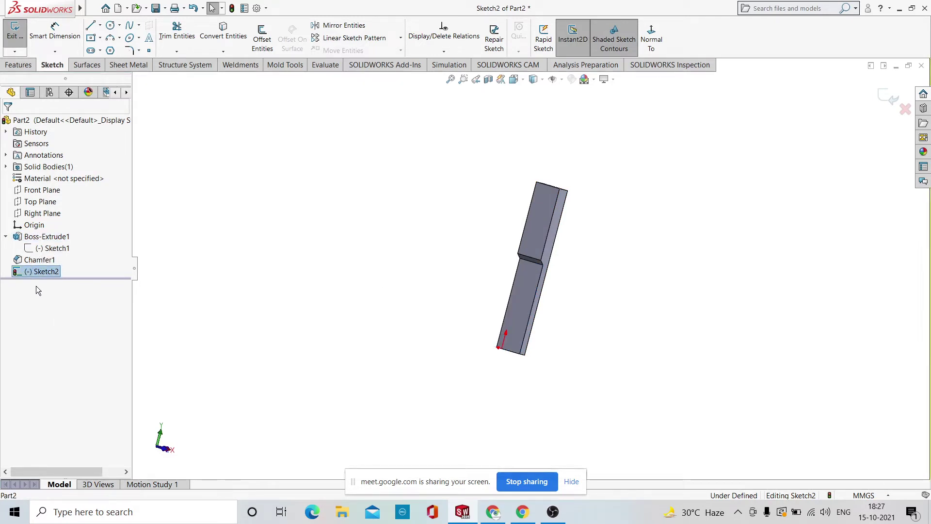
left_click(20, 240)
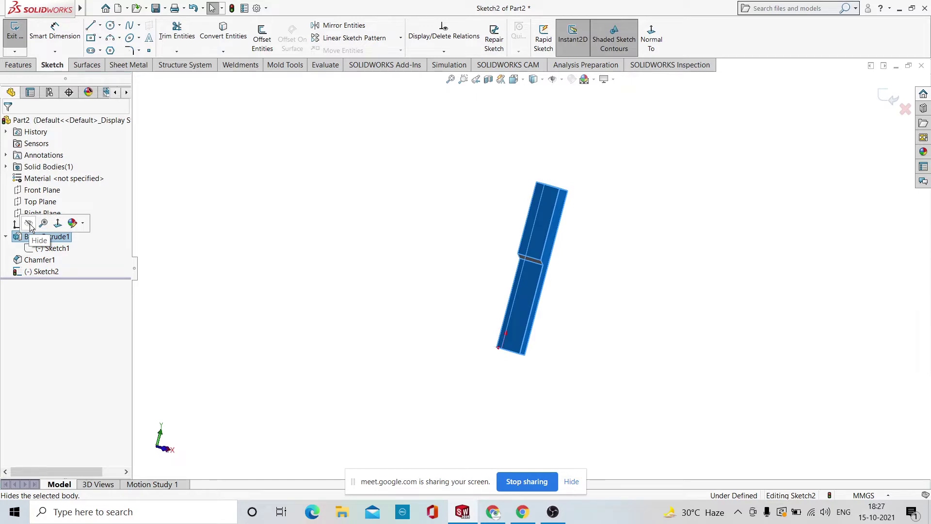
left_click(247, 262)
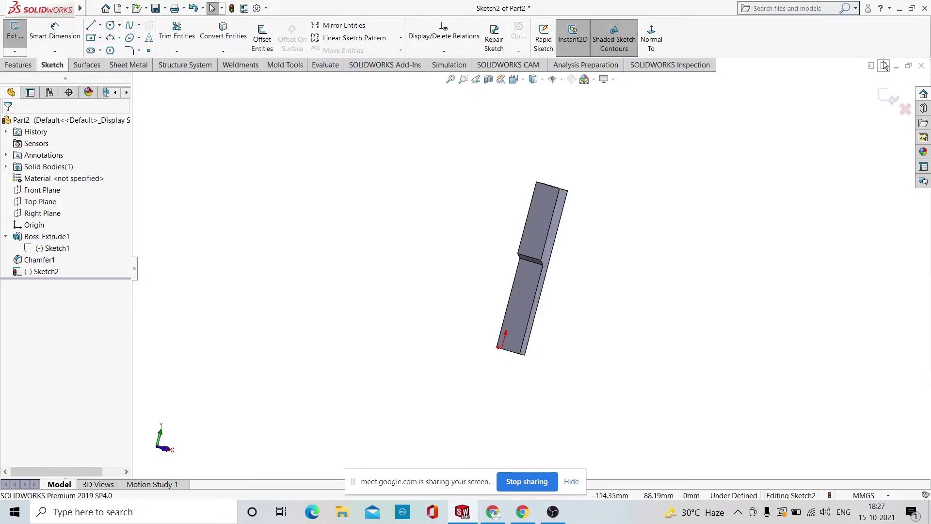
left_click(889, 98)
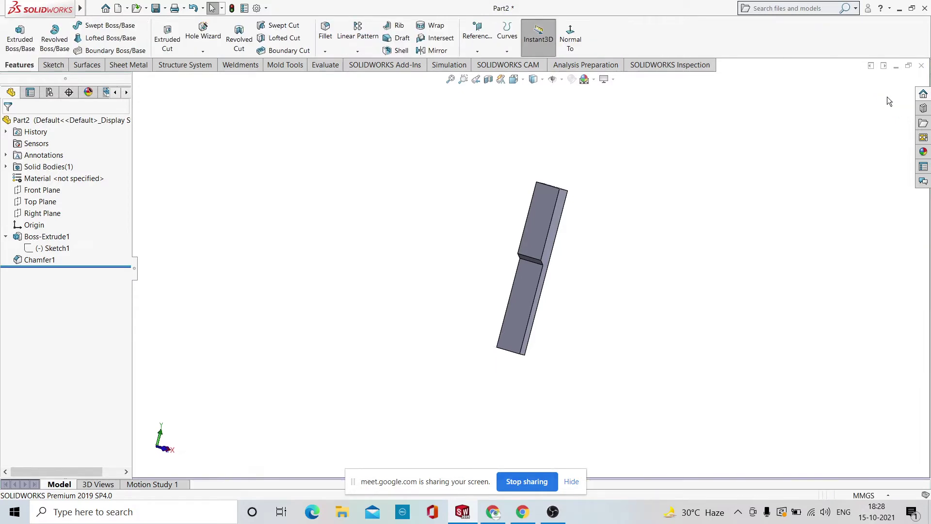
Edit the stepped profile's boss extrusion and set its Blind depth to 21 mm.
left_click(16, 238)
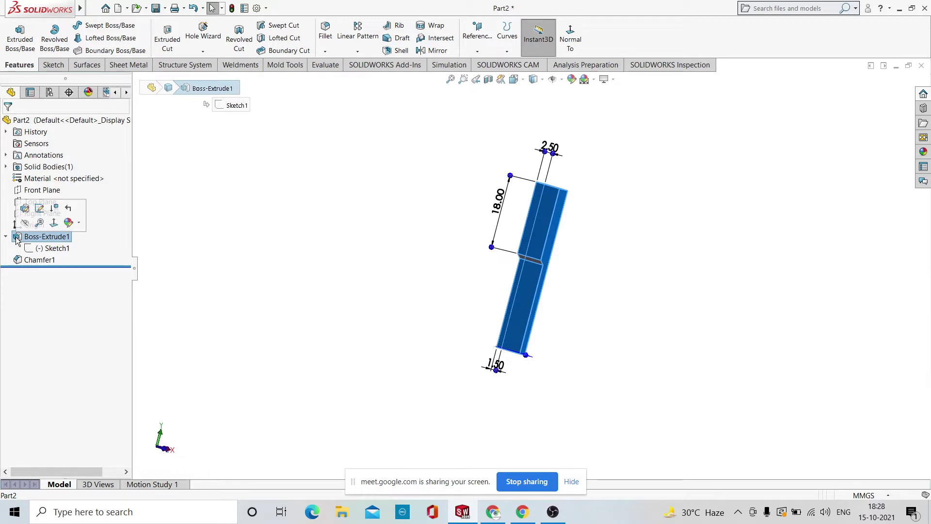
left_click(24, 209)
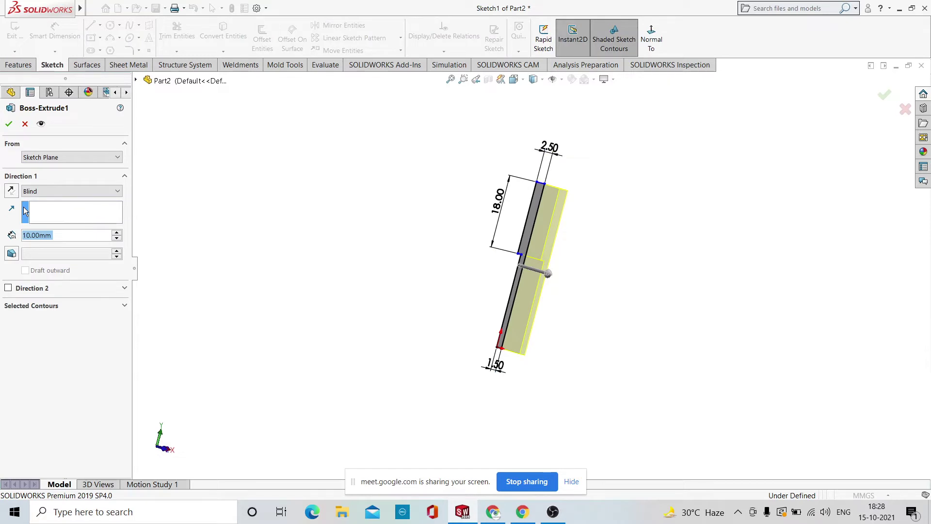
type("21")
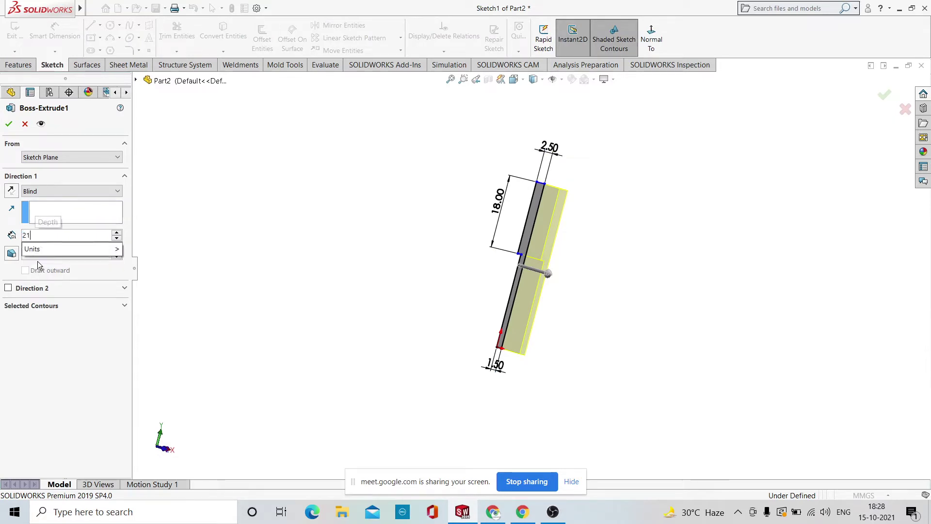
key("Return")
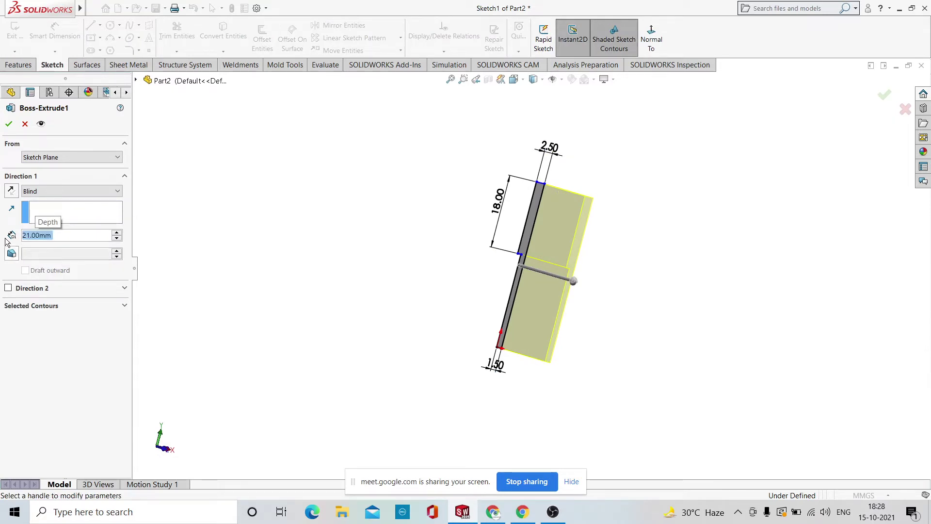
left_click(9, 123)
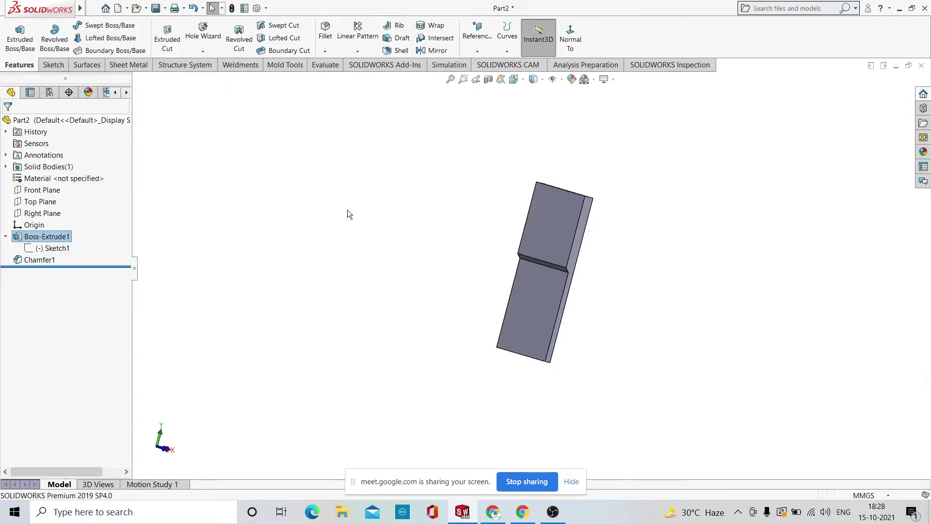
Start a sketch on the large flat face opposite the step and orient the view normal to it.
middle_click_drag(655, 235, 578, 228)
left_click(567, 229)
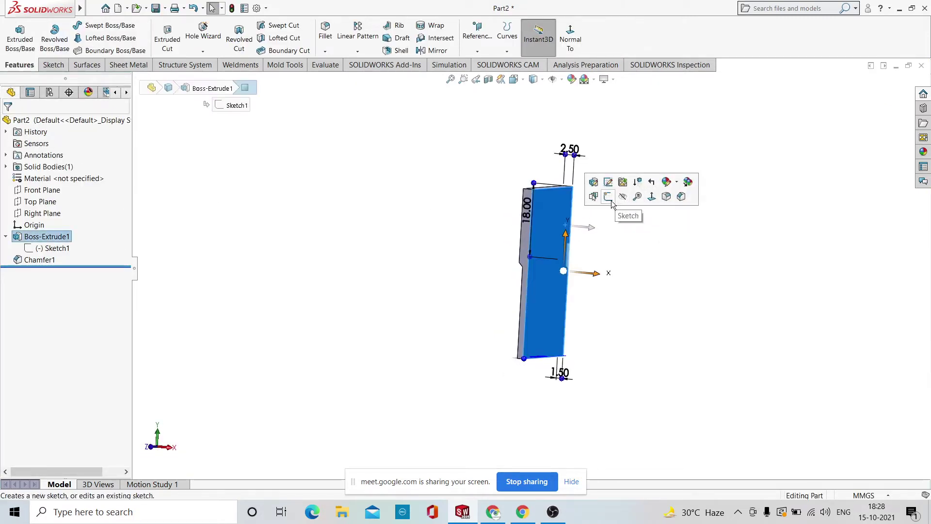
left_click(610, 197)
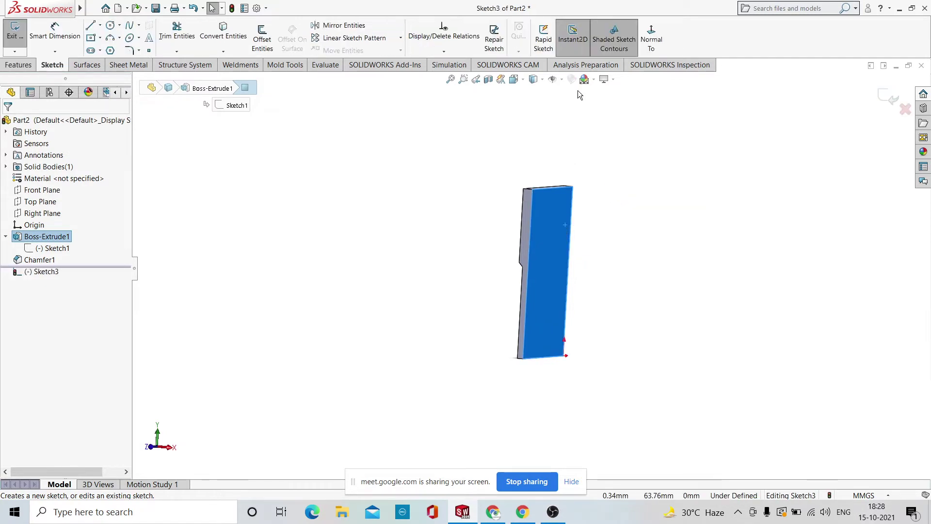
left_click(652, 44)
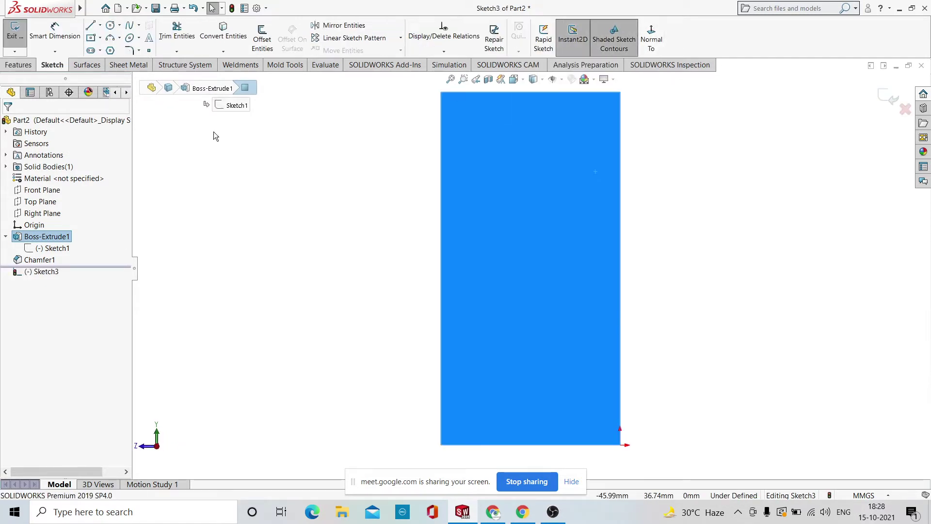
Sketch a circle about 14.5 mm in diameter in the upper half of the face, centred across its width.
left_click(65, 38)
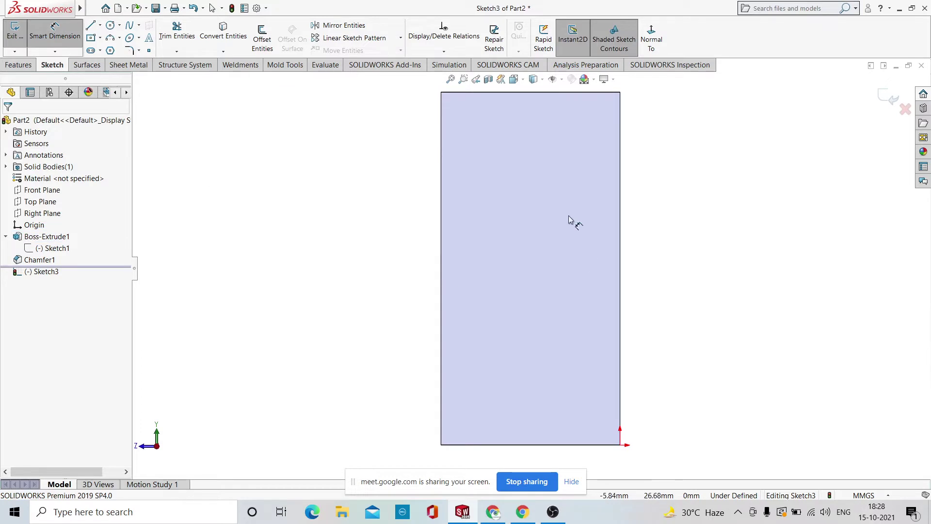
left_click(110, 25)
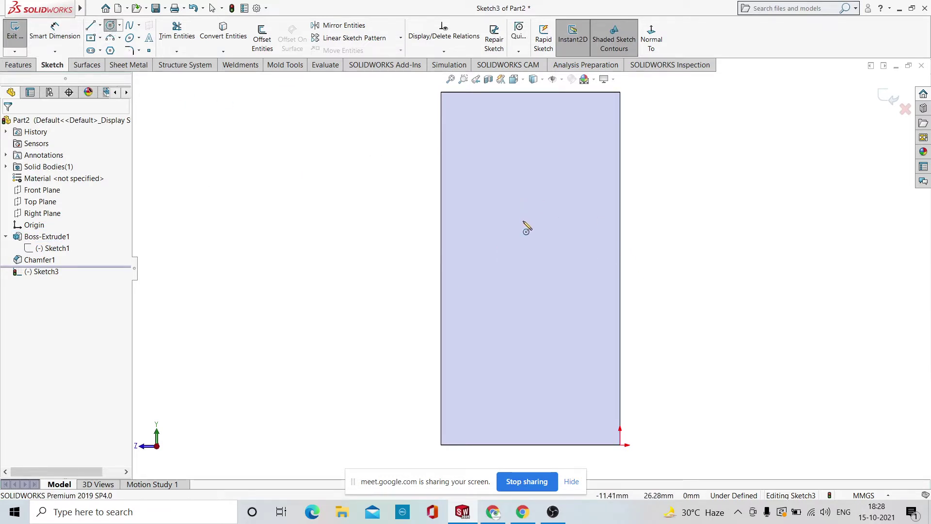
left_click(530, 194)
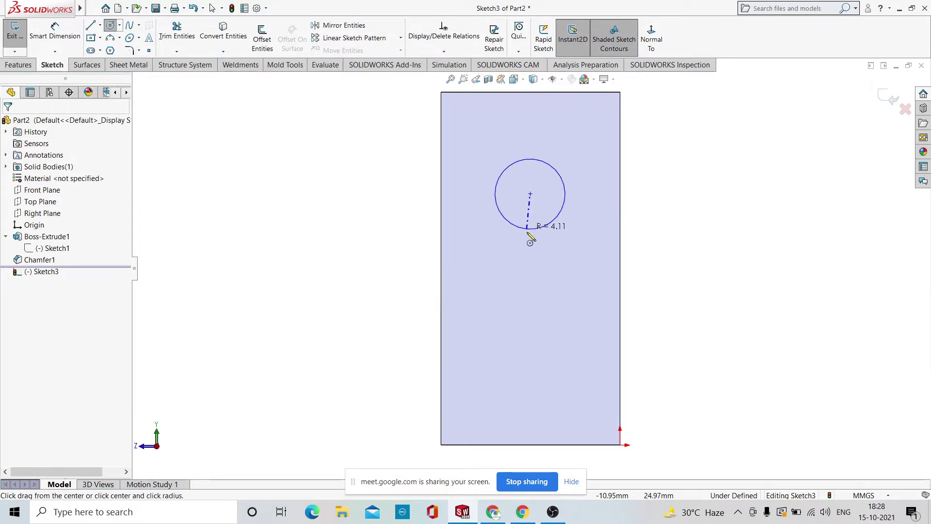
left_click(536, 255)
right_click(534, 238)
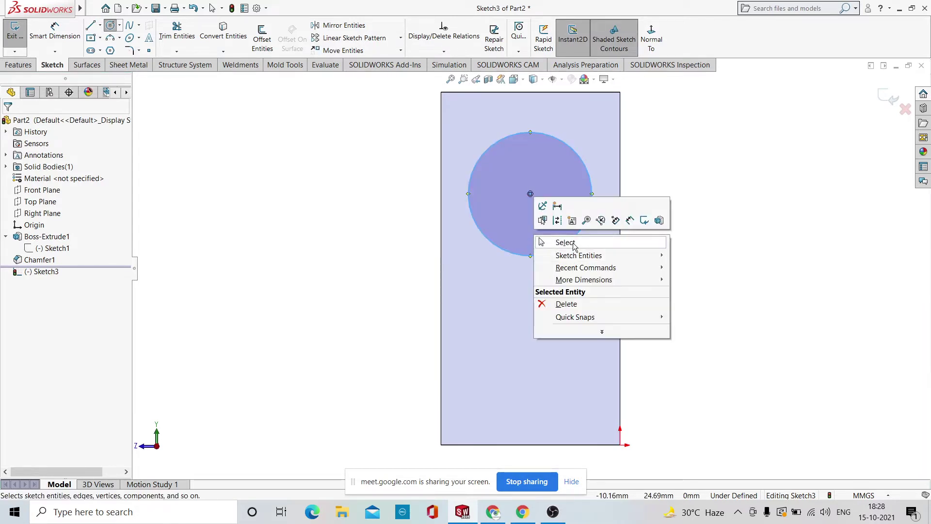
left_click(572, 243)
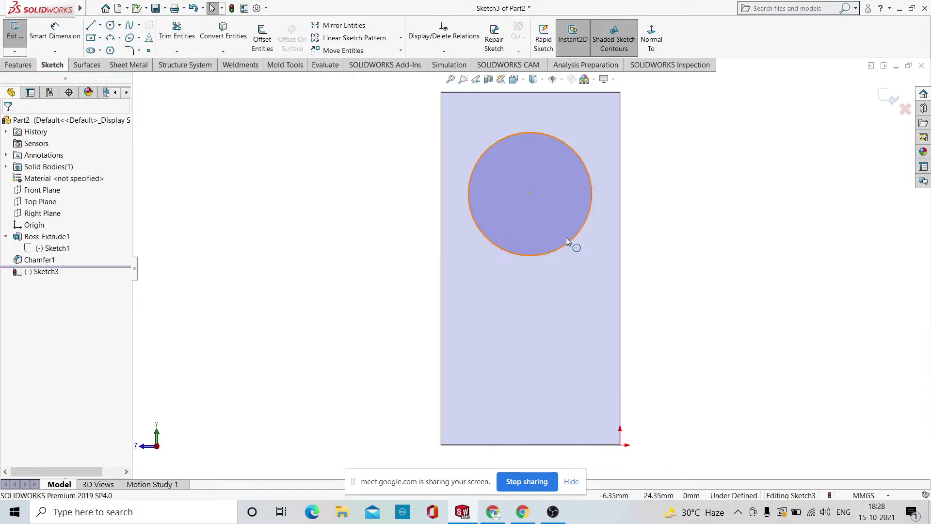
Dimension the circle's diameter and set it to 10 mm.
left_click(55, 30)
left_click(586, 158)
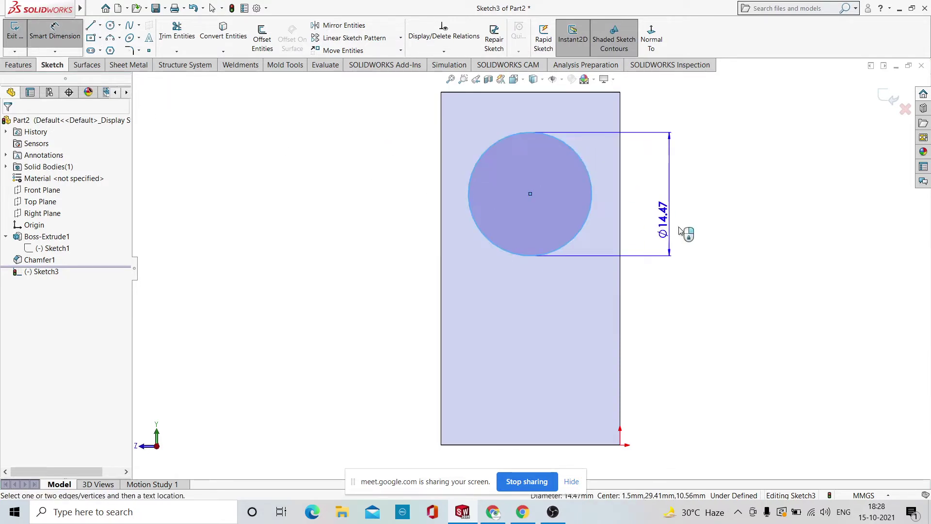
left_click(722, 208)
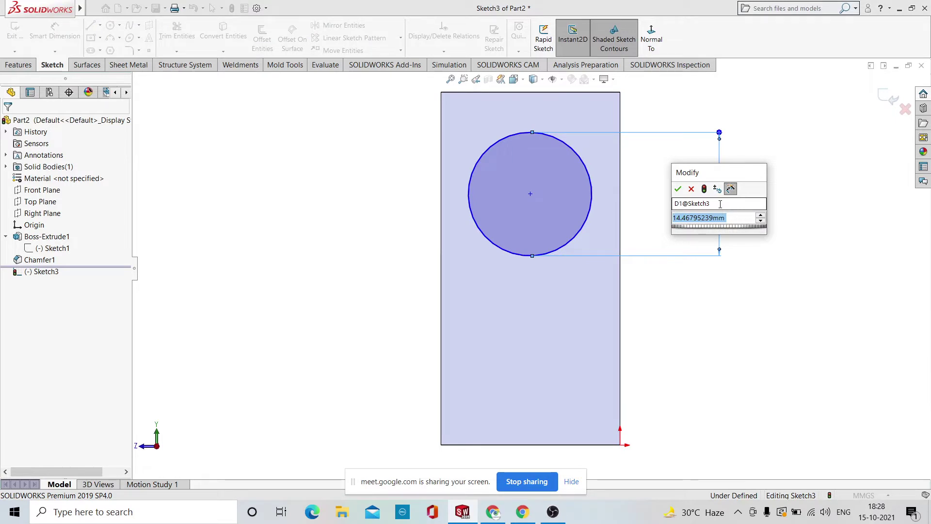
type("10")
key("Return")
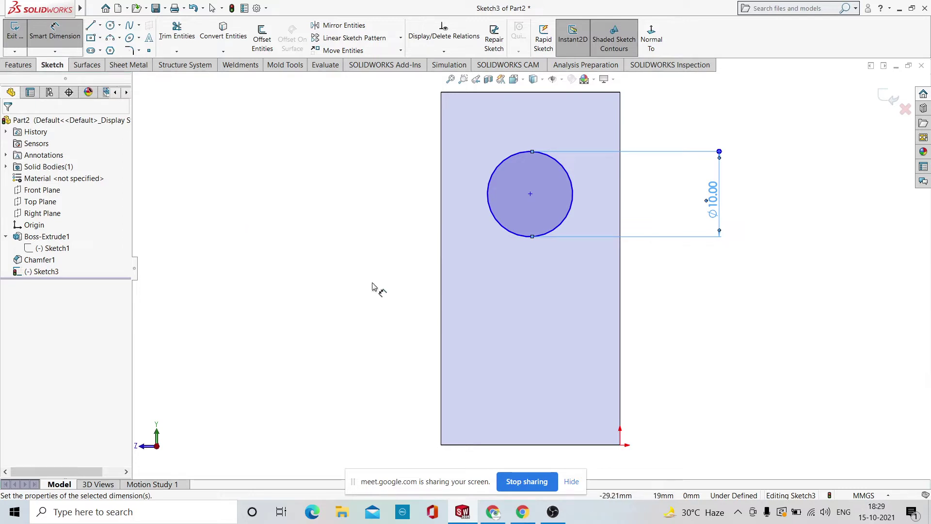
Dimension the circle's centre from the face's bottom edge and set the distance to 17 mm.
key("z")
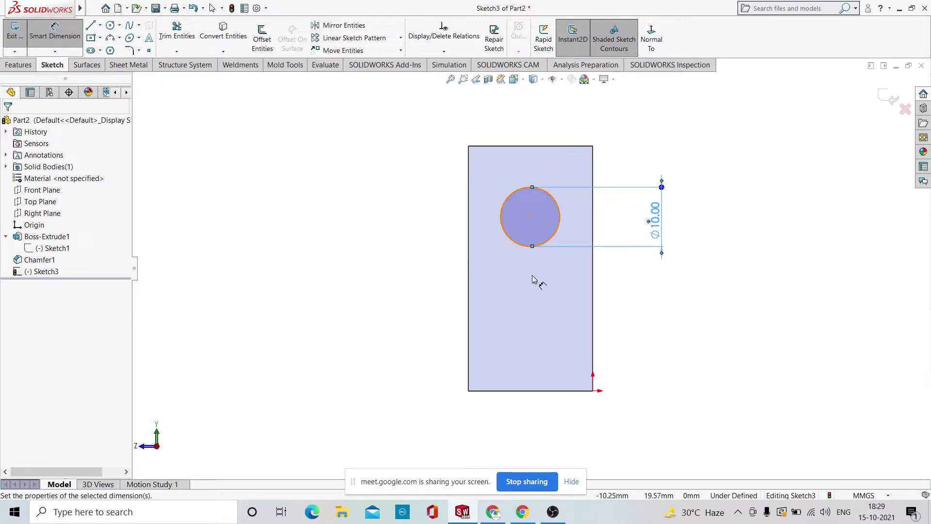
left_click(531, 218)
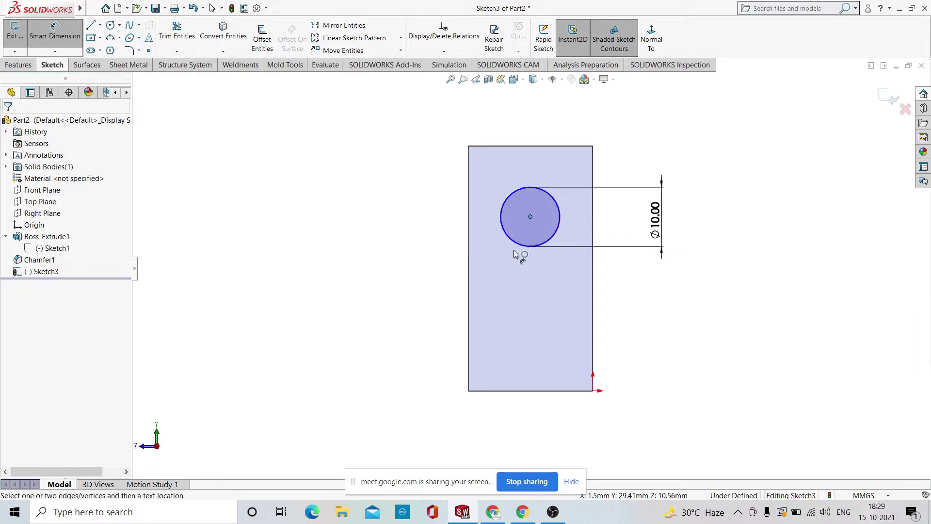
left_click(536, 390)
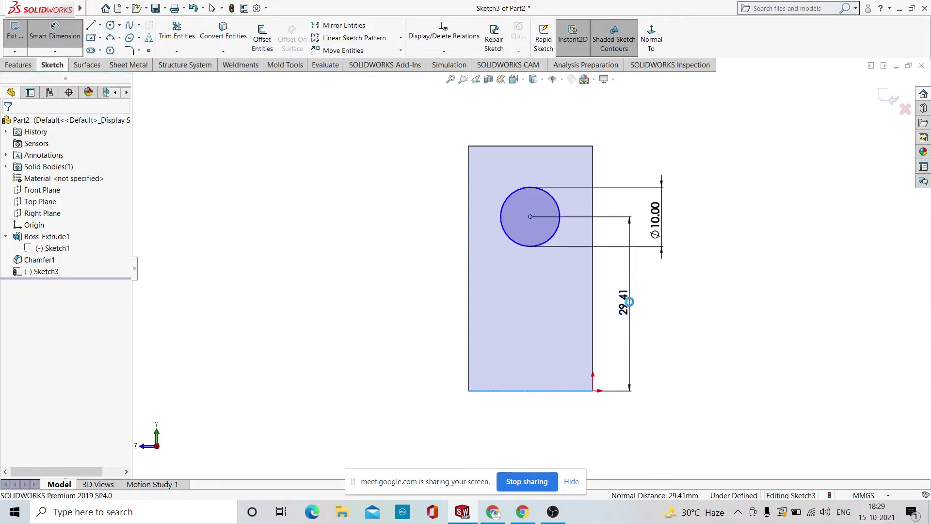
left_click(629, 302)
type("17")
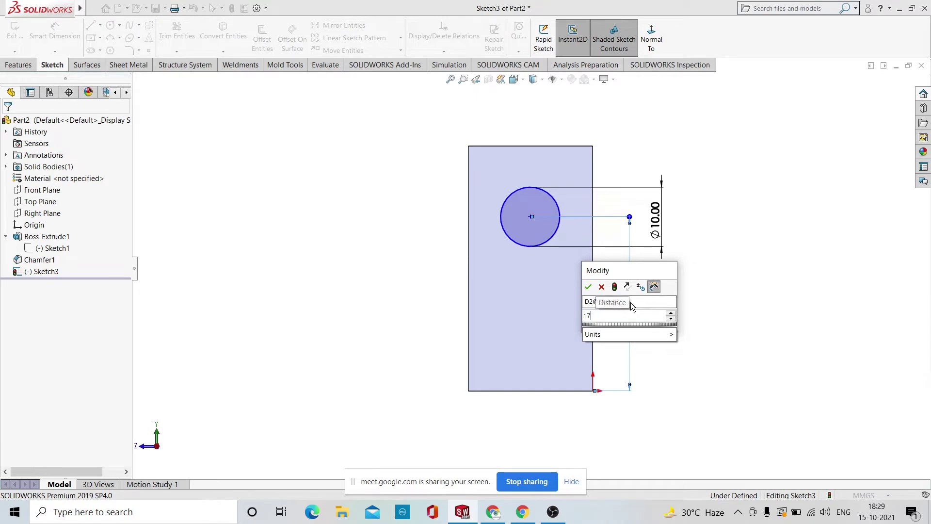
key("Return")
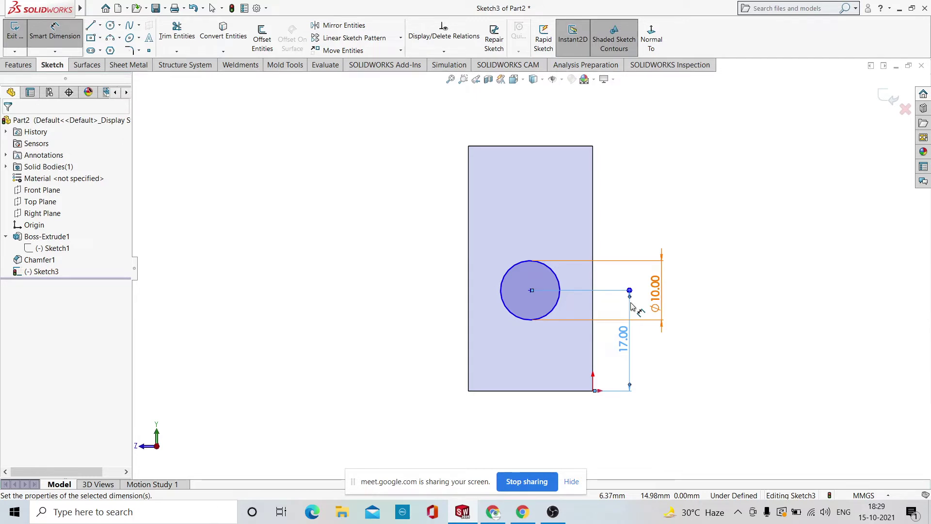
key("Escape")
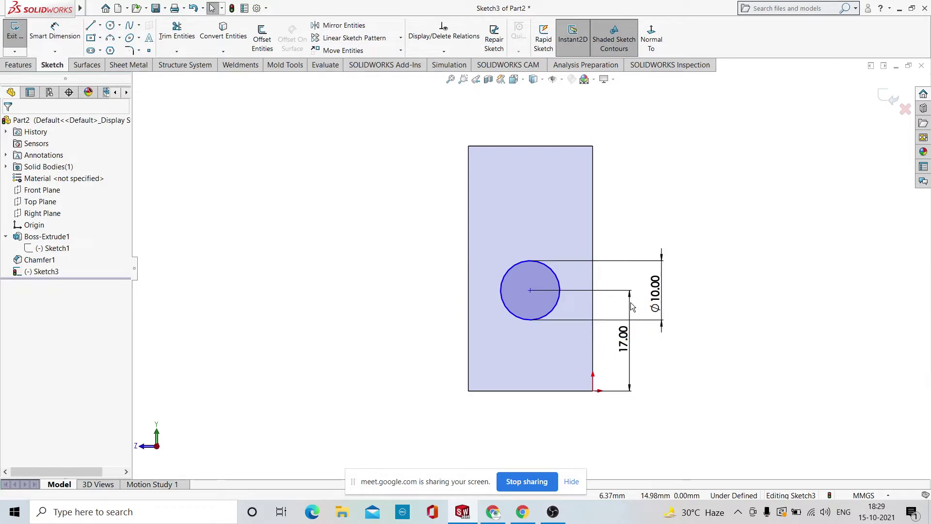
Undo the circle and its dimensions on the flat face, leaving the sketch empty, and exit the sketch.
key("ctrl+z")
key("ctrl+z")
key("ctrl+z")
key("ctrl+z")
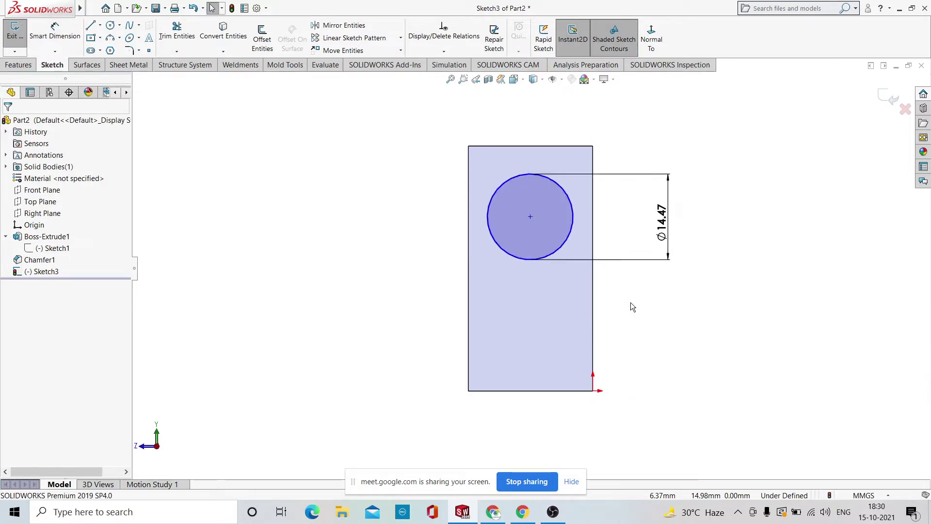
key("ctrl+z")
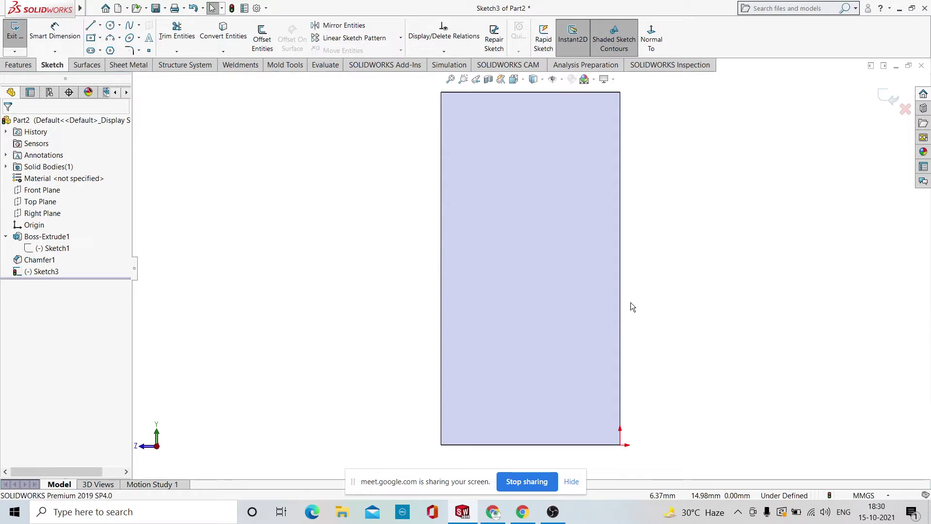
left_click(881, 102)
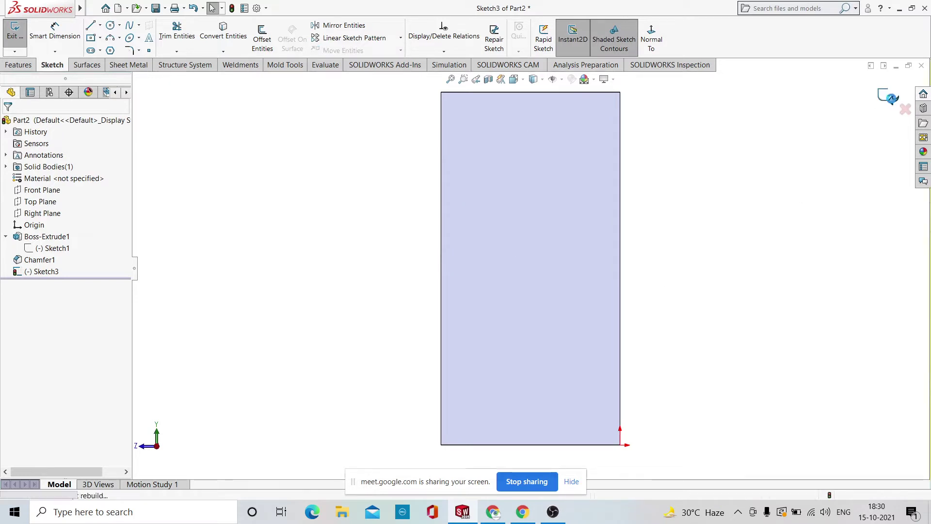
Open the stepped profile sketch of the boss extrusion for editing and orient the view normal to it.
middle_click_drag(731, 212, 747, 276)
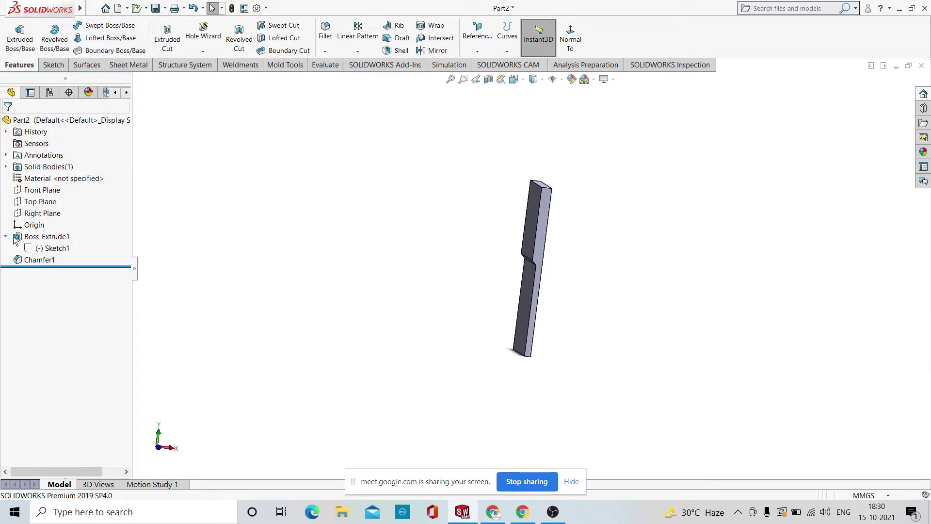
left_click(42, 252)
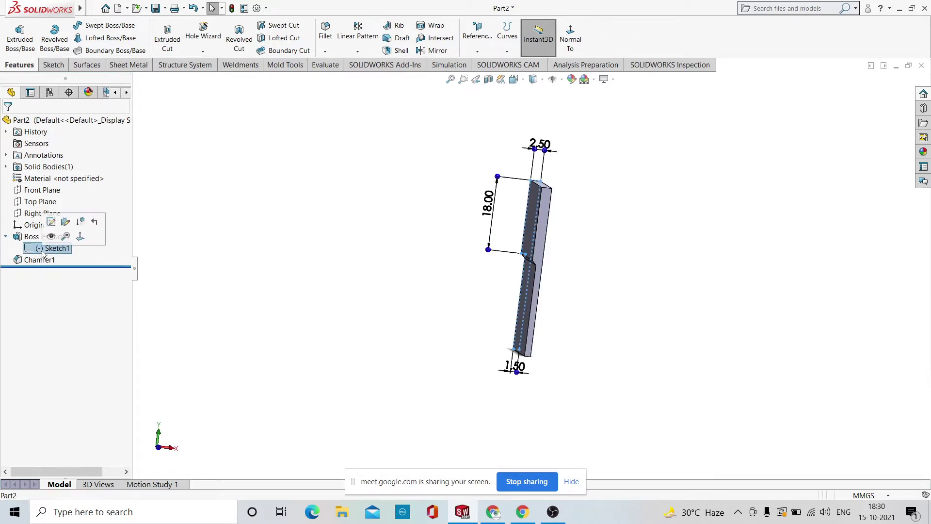
left_click(51, 223)
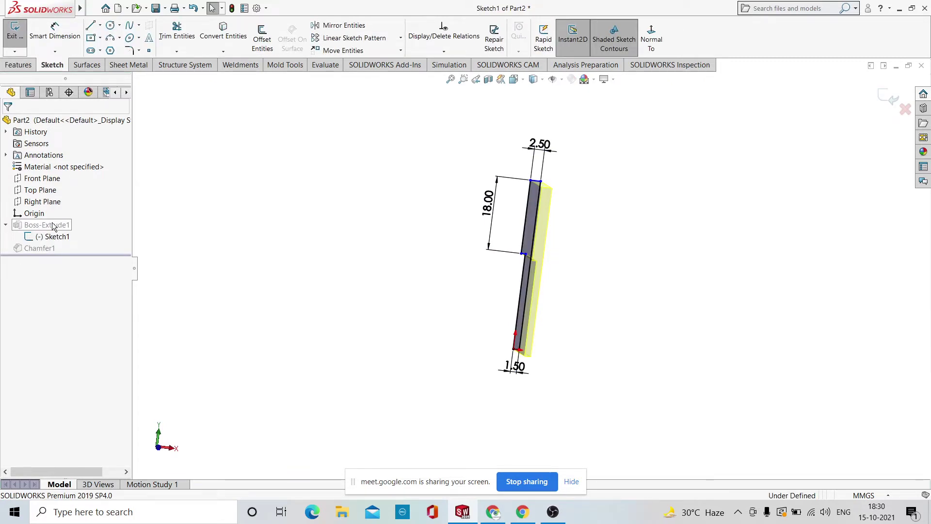
left_click(655, 39)
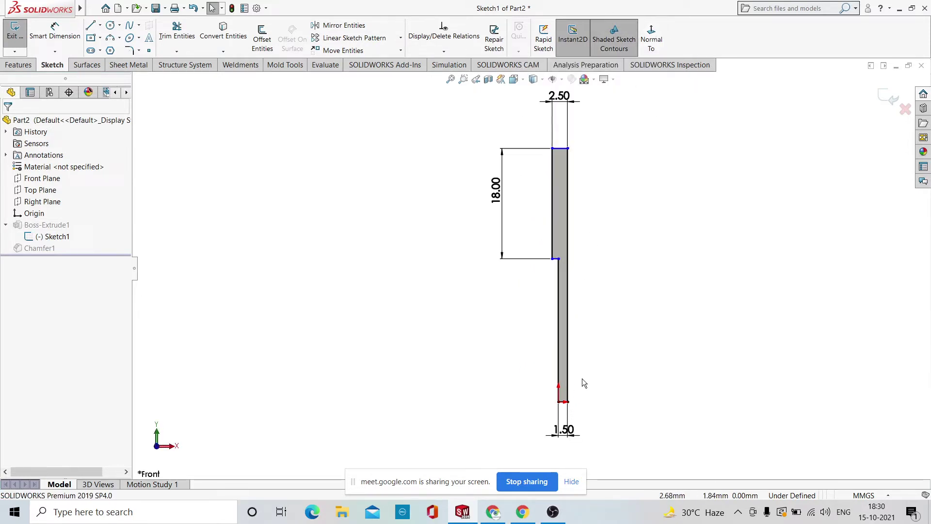
Dimension the profile's overall height between its top and bottom edges, set it to 27.5 mm, and exit the sketch.
scroll(612, 265, "up", 2)
scroll(555, 196, "down", 2)
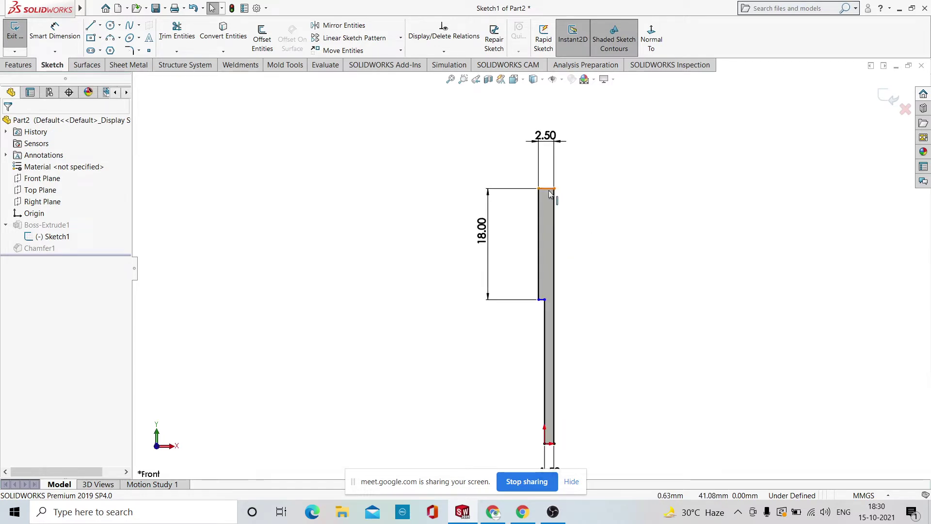
left_click(55, 33)
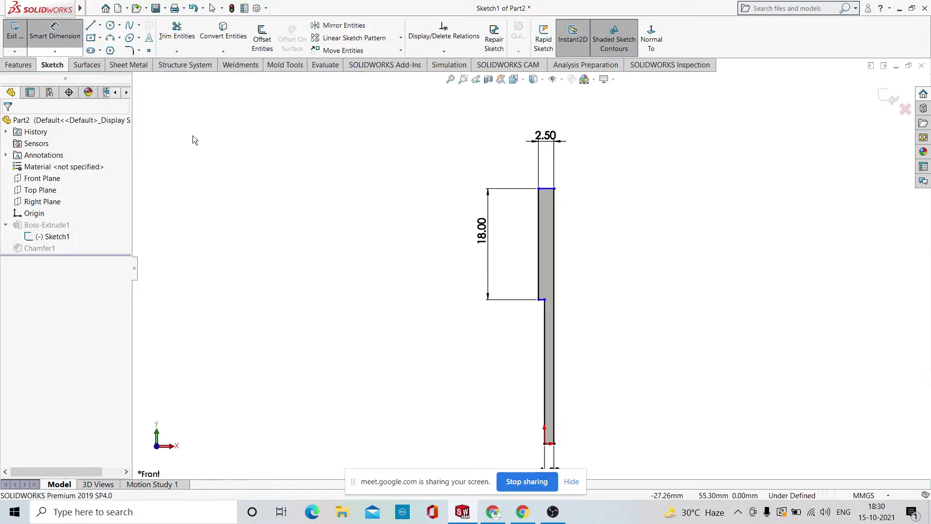
left_click(547, 190)
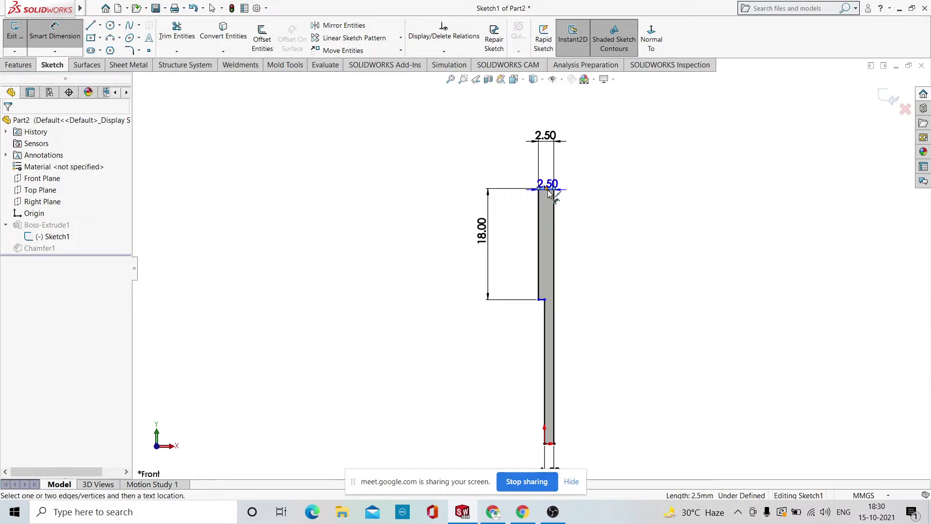
scroll(556, 448, "up", 2)
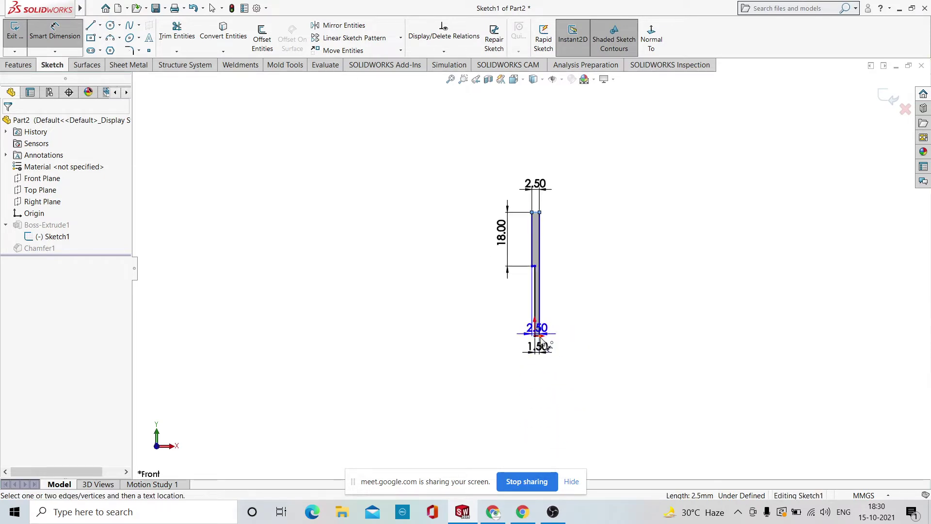
scroll(544, 335, "down", 3)
left_click(515, 262)
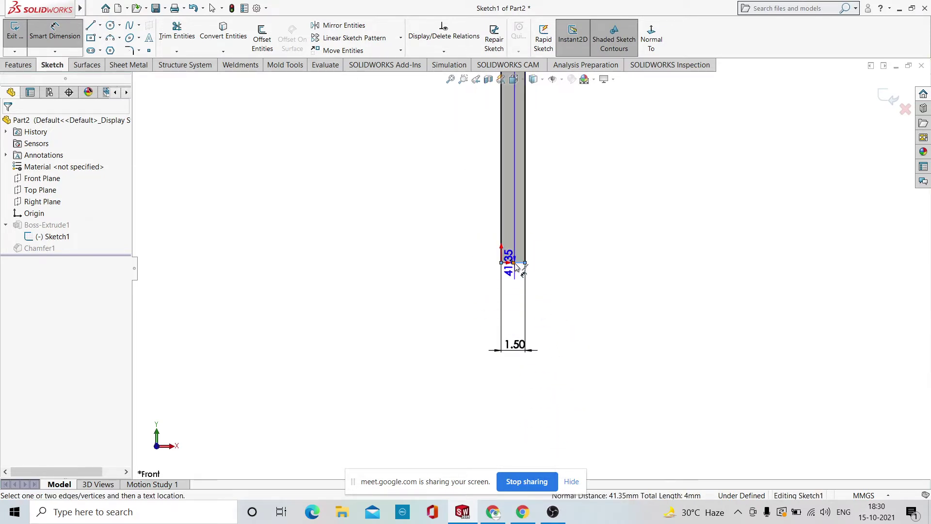
left_click(608, 165)
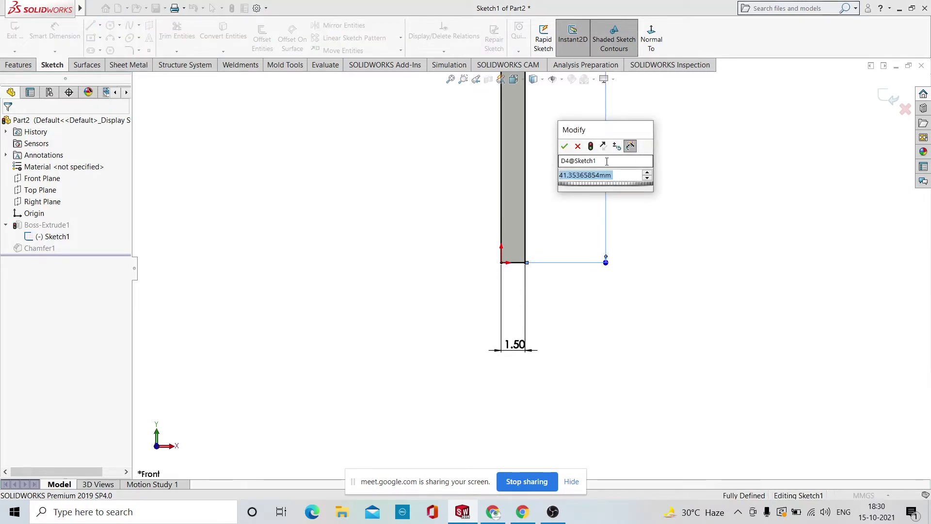
type("27.5")
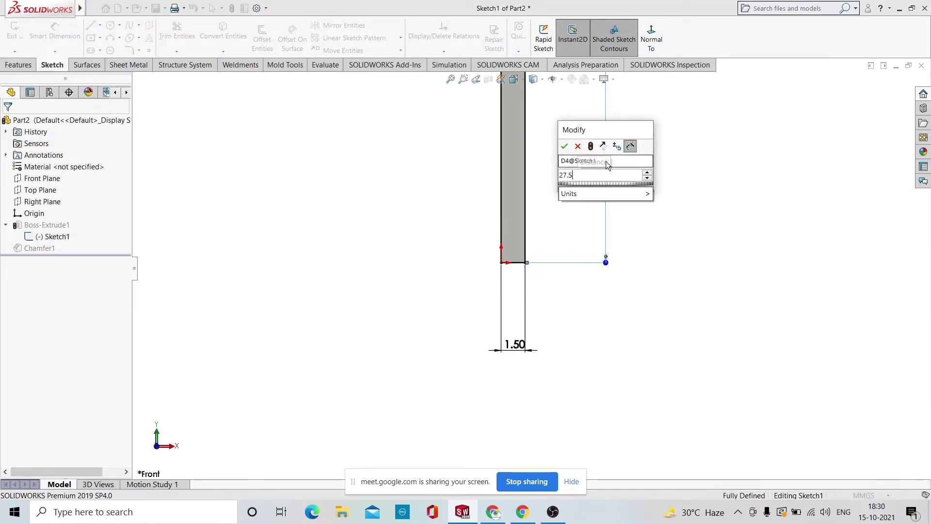
key("Return")
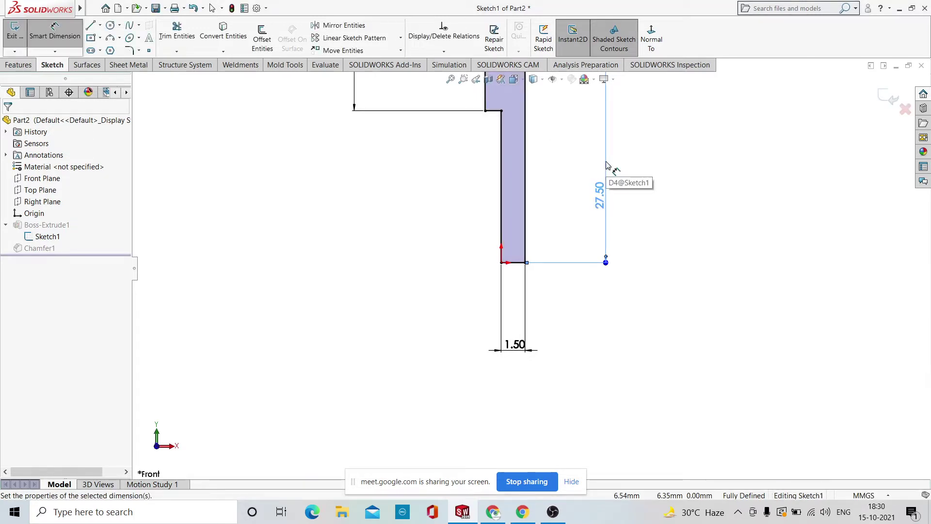
key("f")
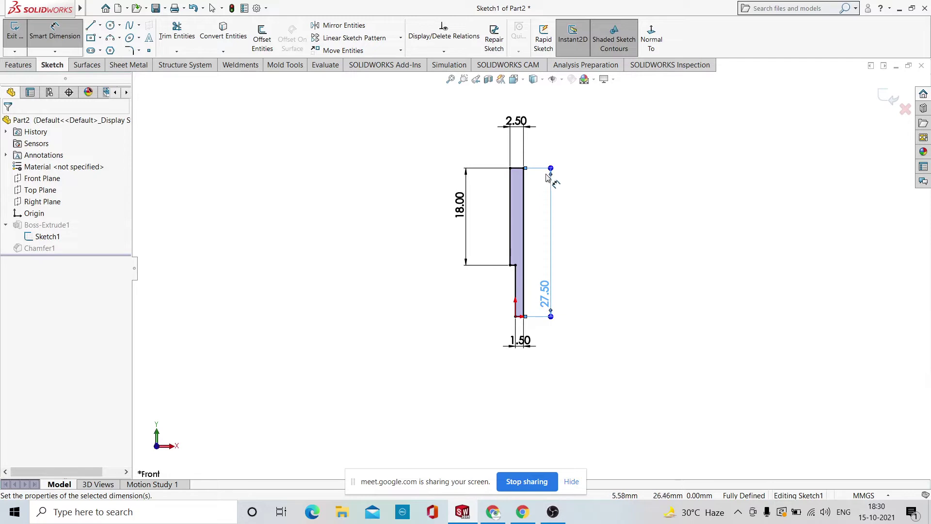
left_click(881, 96)
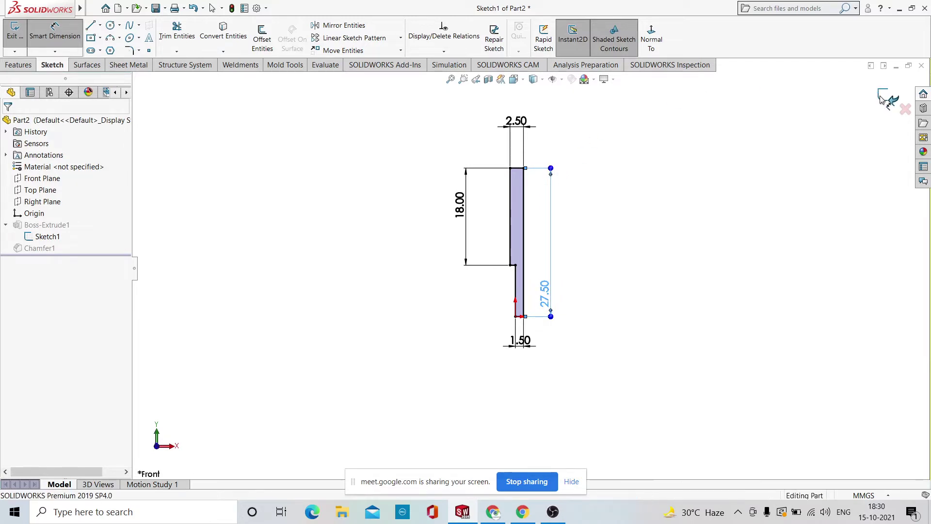
Start a new sketch on the large flat face opposite the step.
middle_click_drag(668, 200, 506, 241)
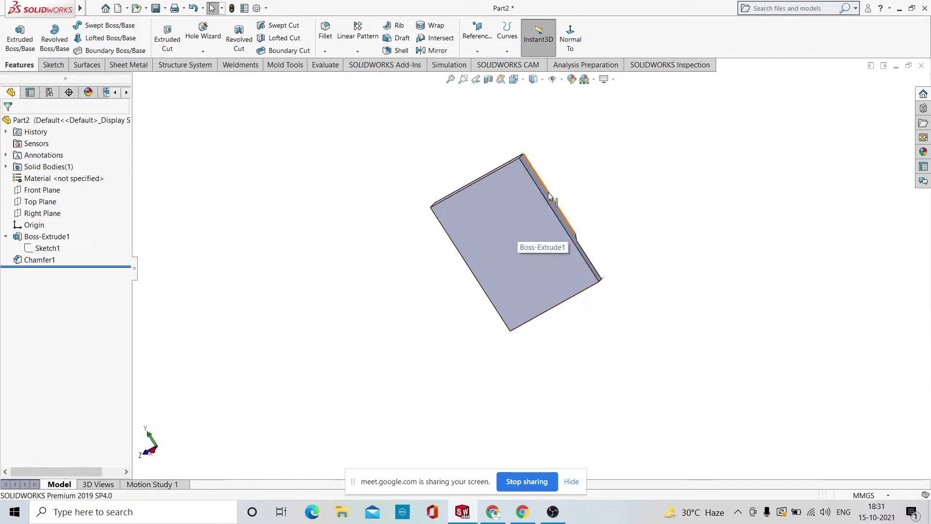
middle_click_drag(637, 186, 614, 194)
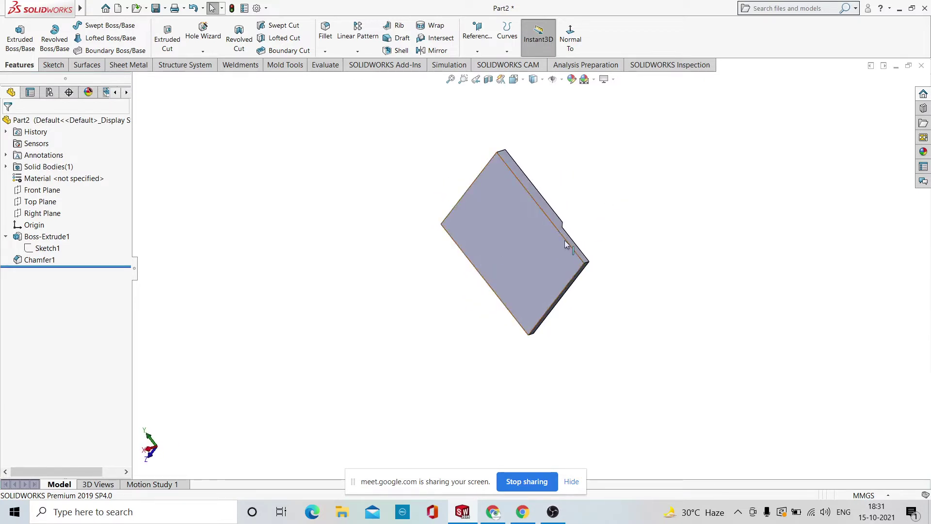
left_click(538, 234)
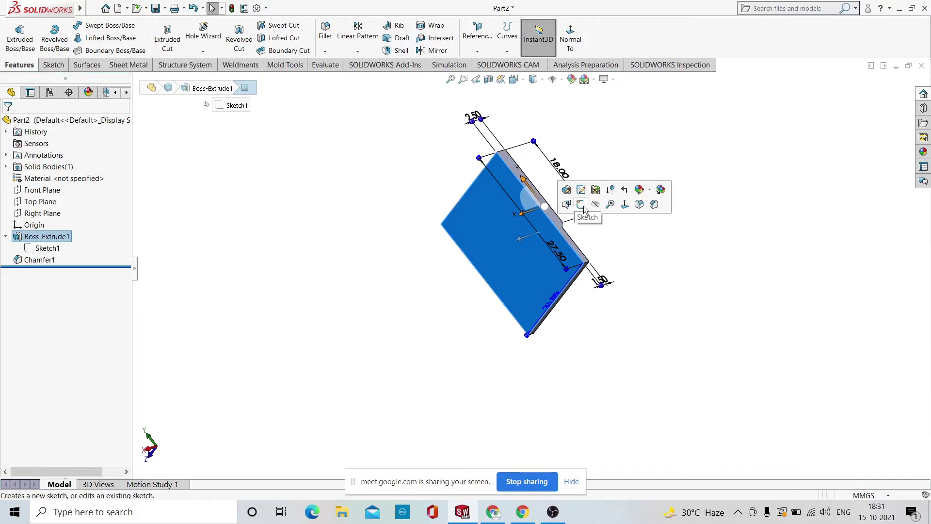
left_click(581, 204)
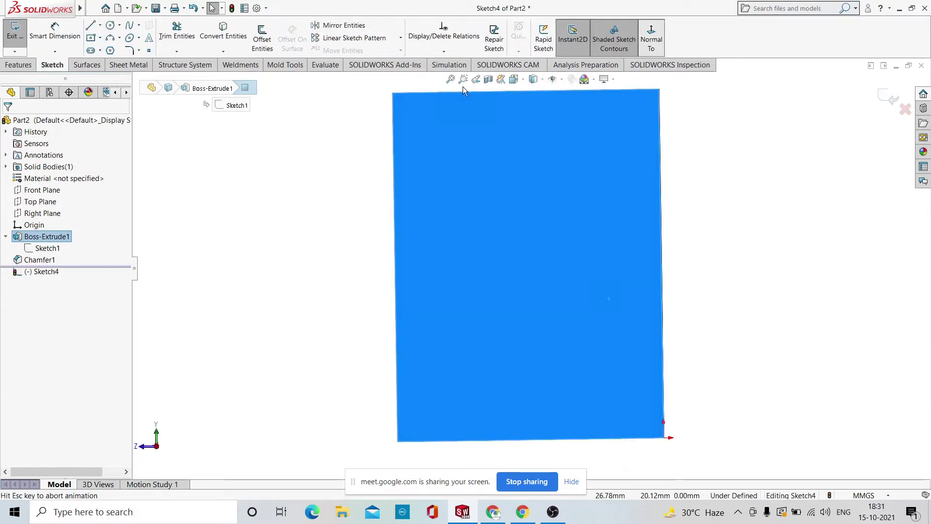
Sketch a circle near the middle of the face's width, centred about 17.4 mm above the bottom edge.
left_click(111, 25)
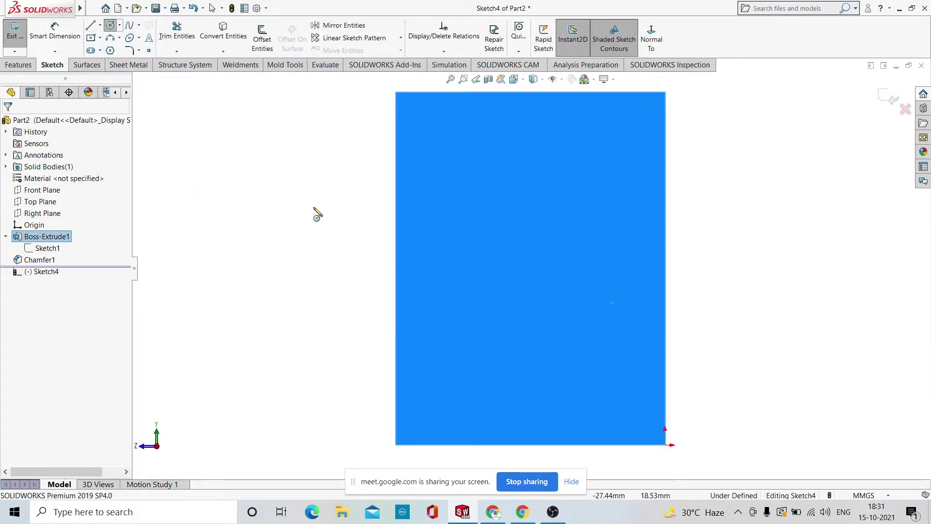
left_click(521, 221)
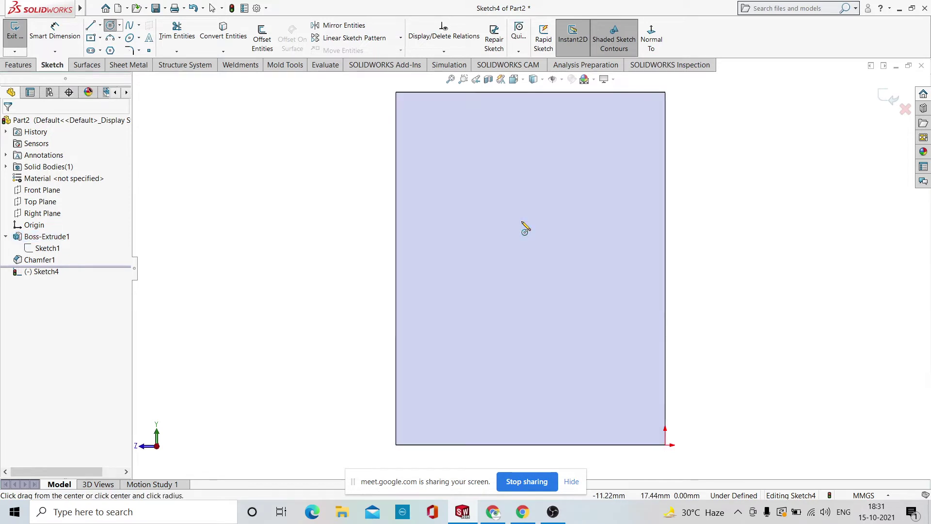
left_click(532, 289)
right_click(644, 212)
left_click(673, 220)
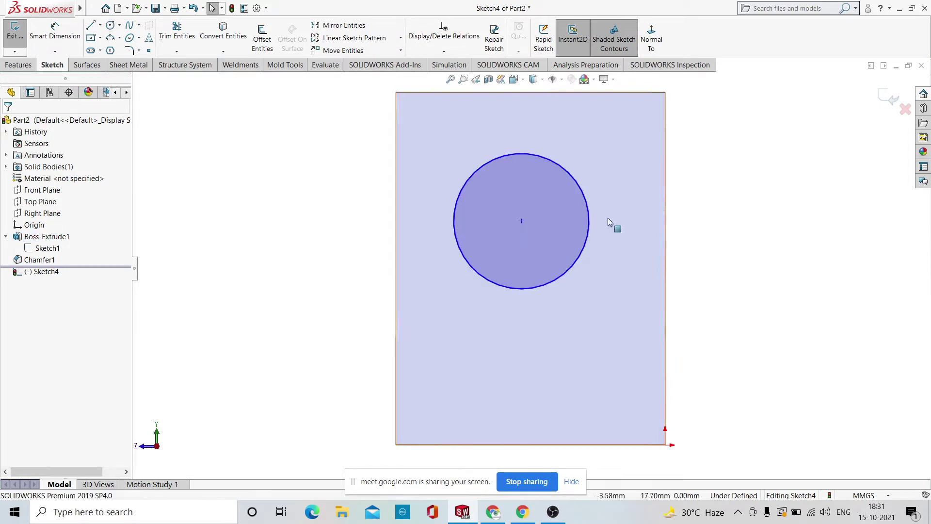
Dimension the new circle's centre from the face's bottom edge and set the distance to 17 mm.
left_click(54, 33)
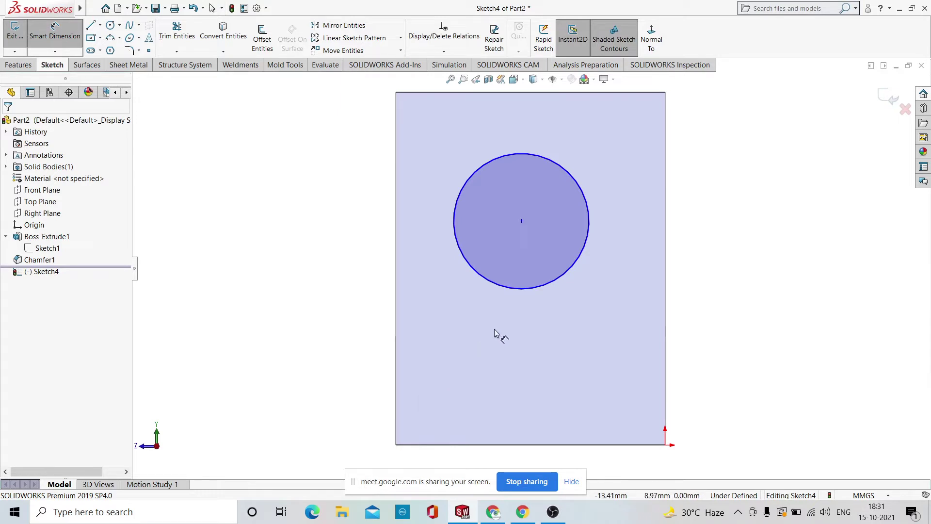
left_click(522, 222)
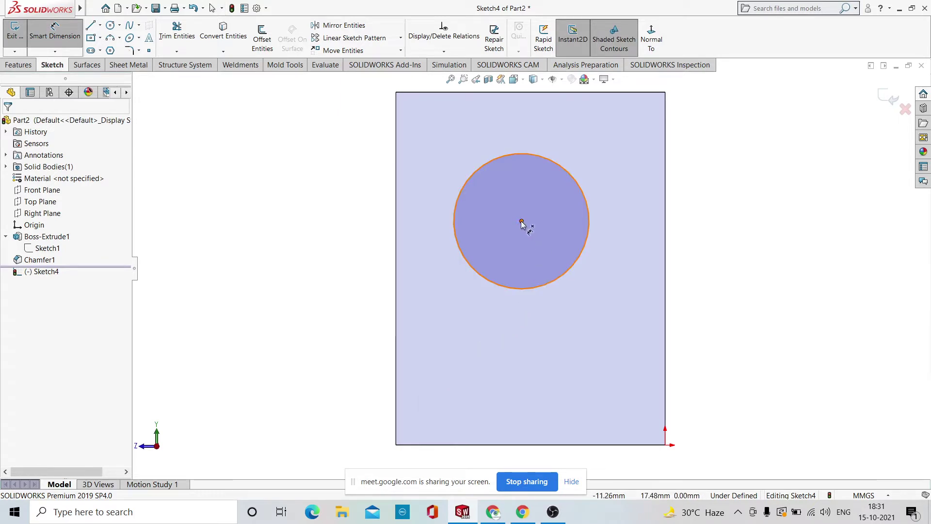
left_click(529, 445)
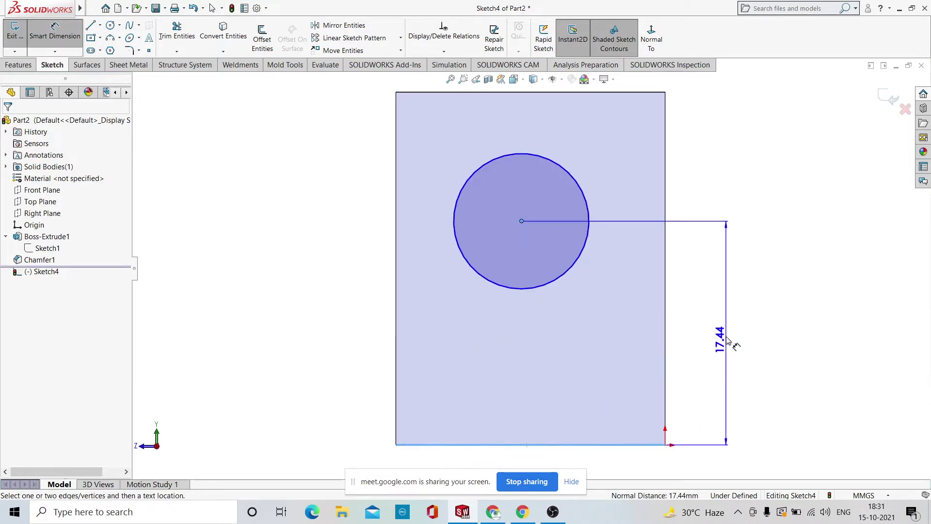
left_click(729, 340)
type("17")
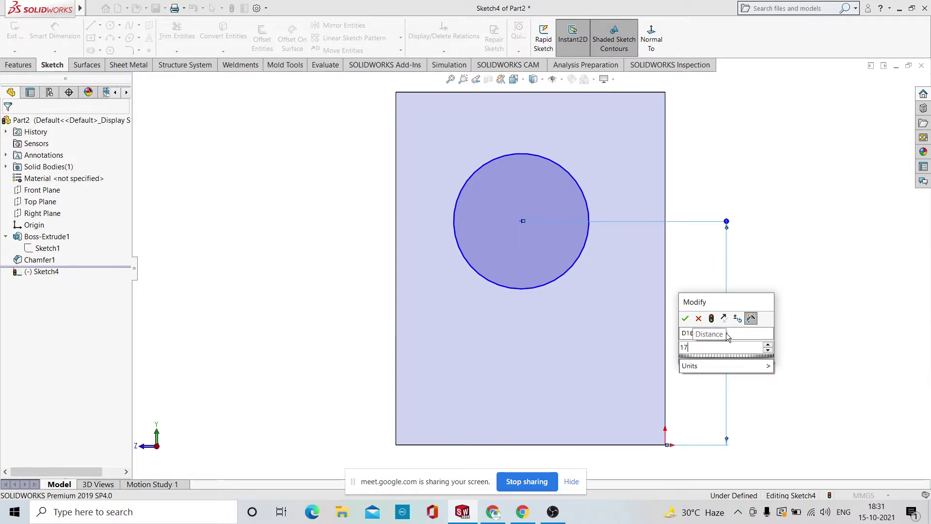
key("Return")
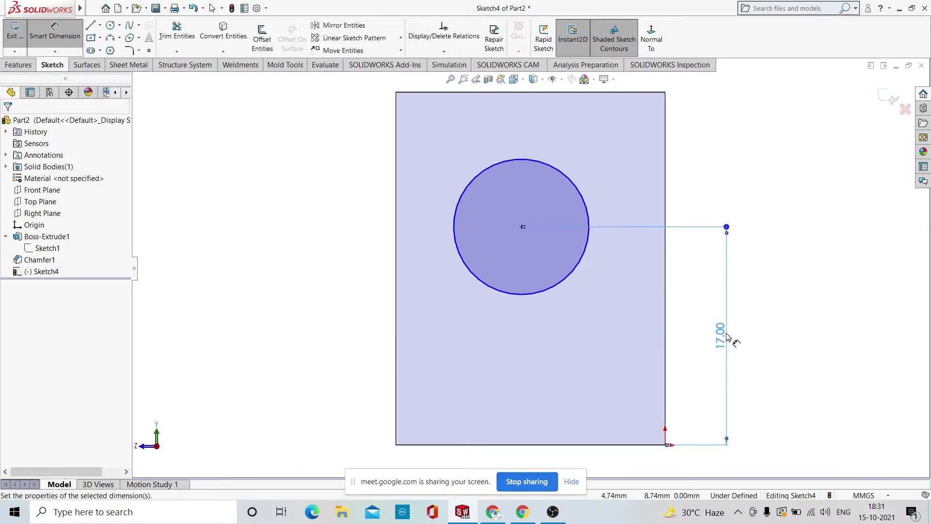
Dimension the circle's diameter and set it to 10 mm.
left_click(588, 206)
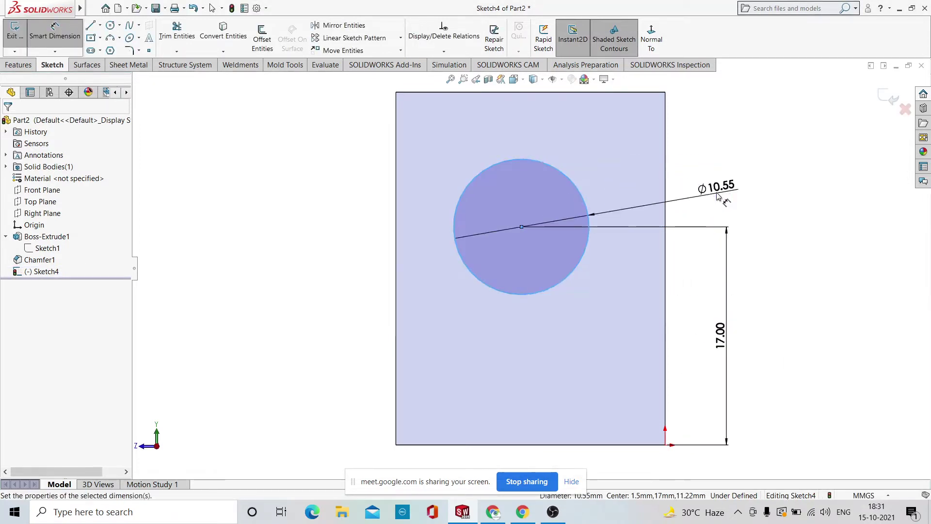
left_click(716, 194)
type("10")
key("Return")
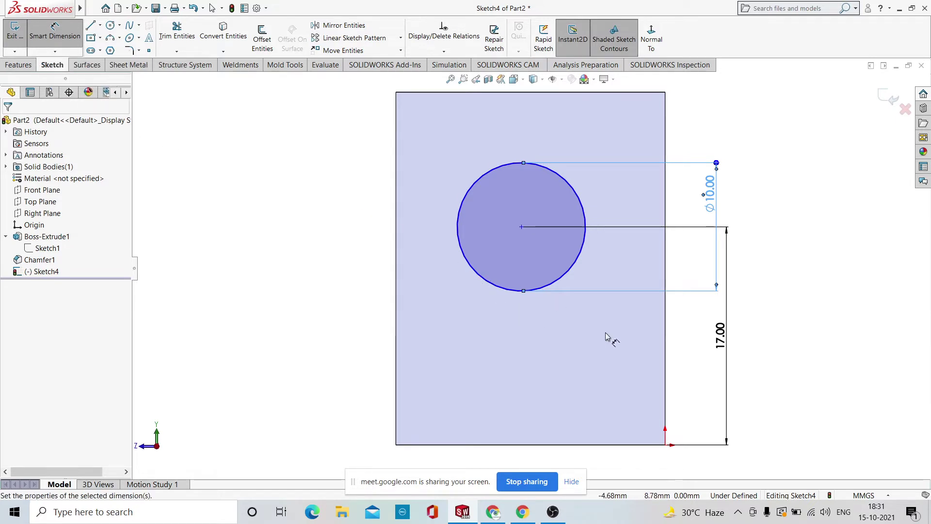
Dimension the circle's centre from the face's left vertical edge and set the distance to 10.5 mm.
scroll(528, 264, "up", 2)
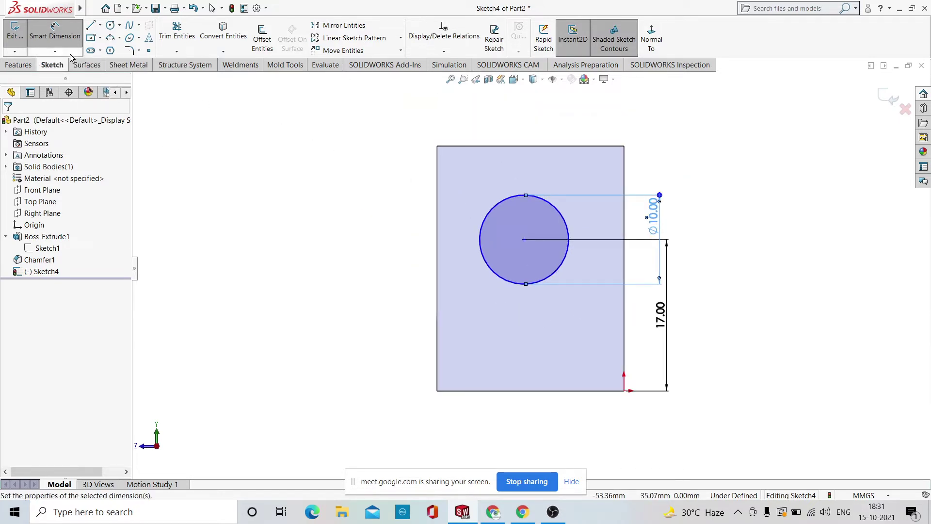
left_click(523, 240)
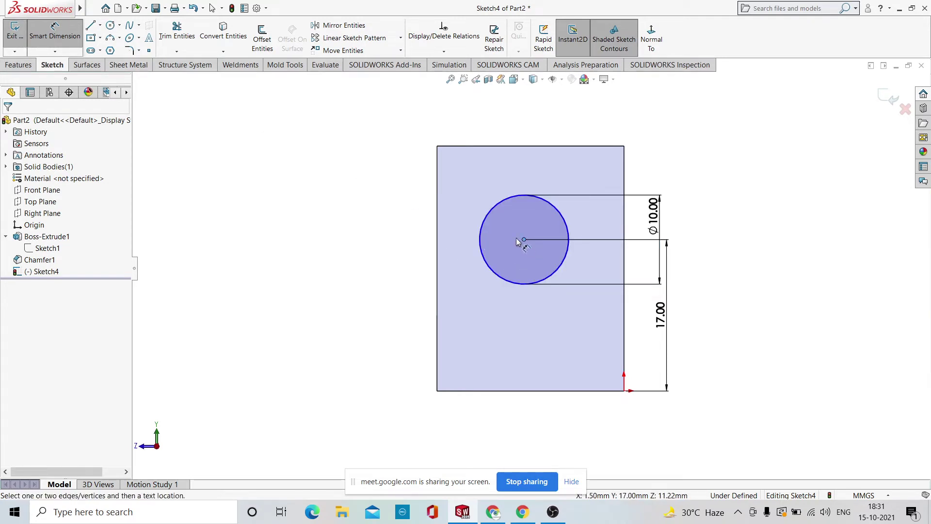
left_click(437, 251)
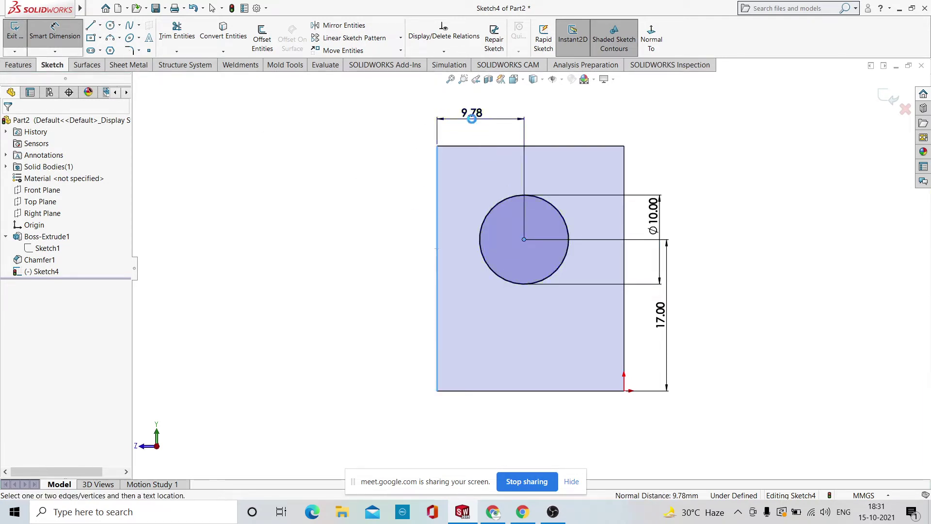
left_click(472, 118)
type("10.5")
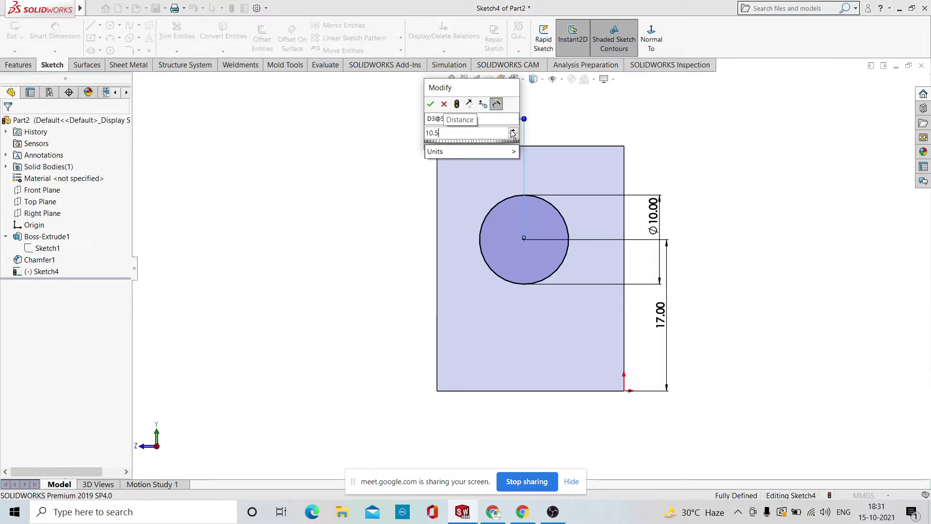
key("Return")
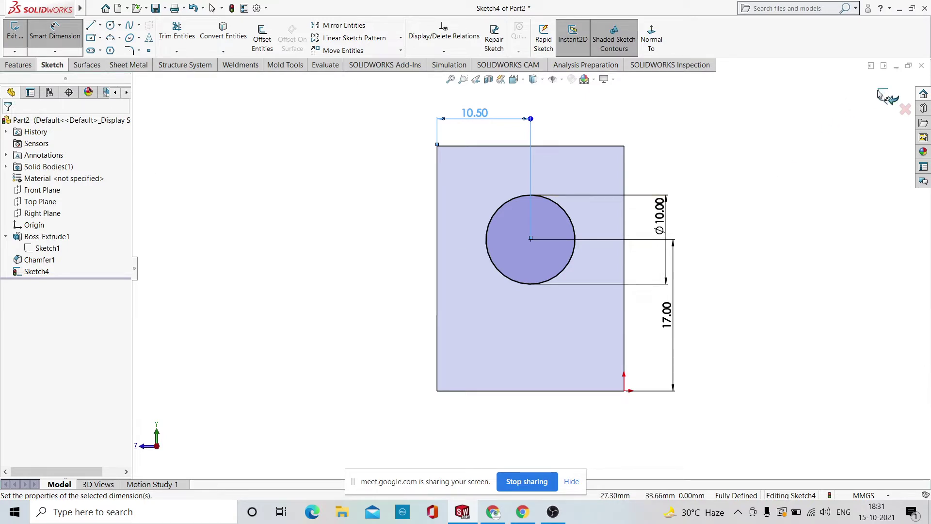
left_click(808, 129)
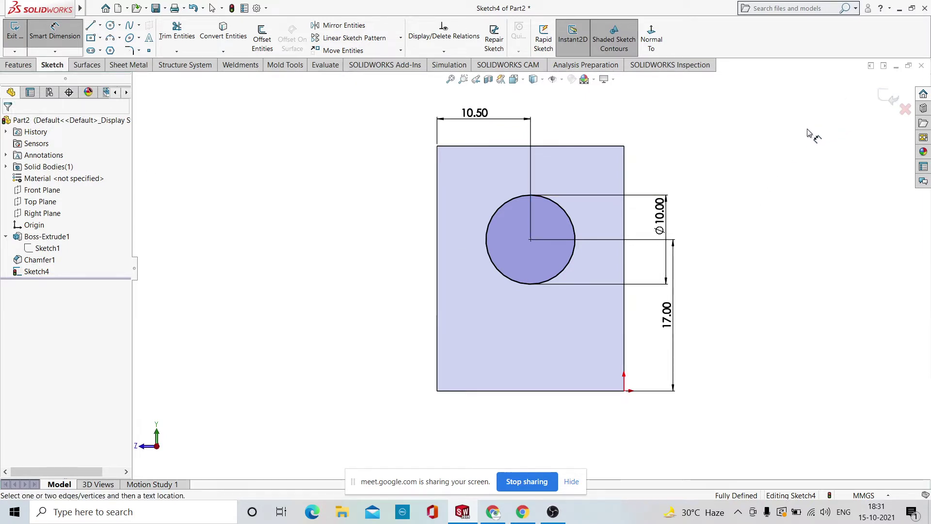
Cut-extrude the 10 mm circle into the flat face as a blind cut 1 mm deep.
left_click(20, 66)
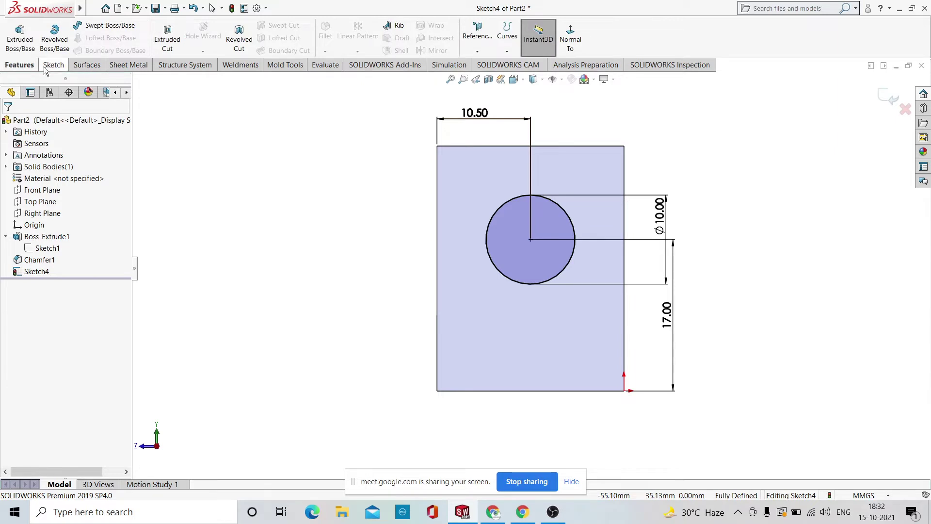
left_click(168, 44)
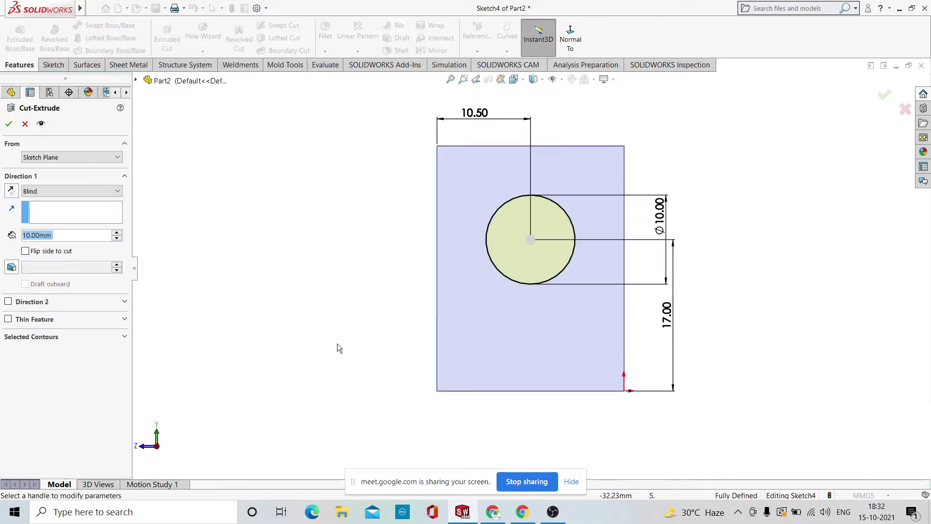
middle_click_drag(360, 391, 462, 399)
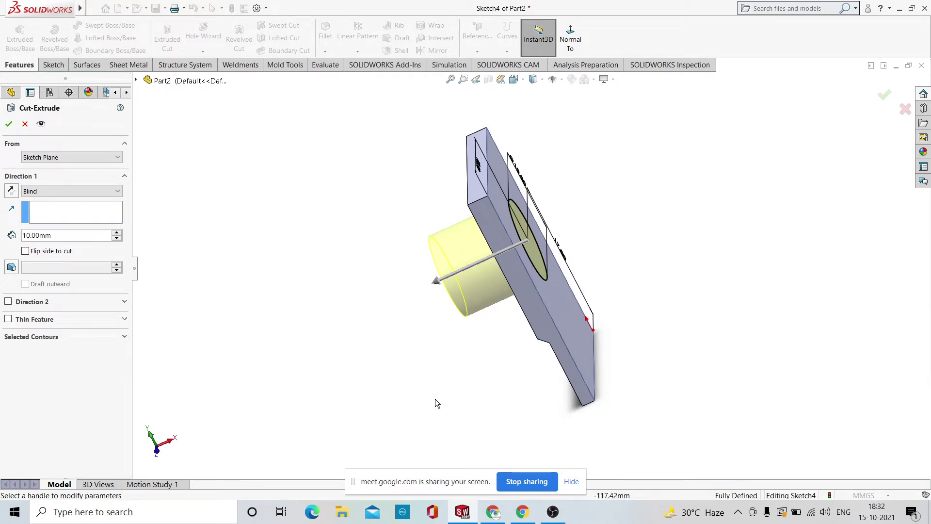
double_click(62, 235)
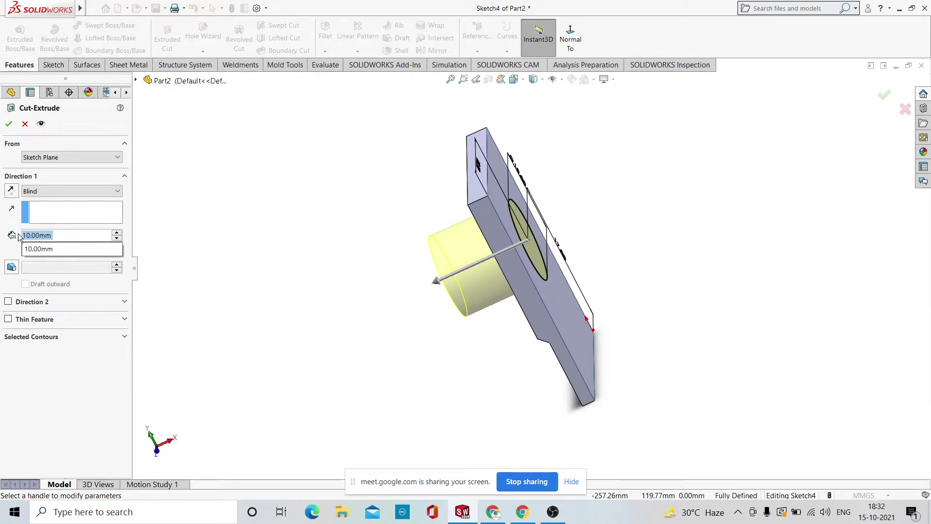
left_click(61, 250)
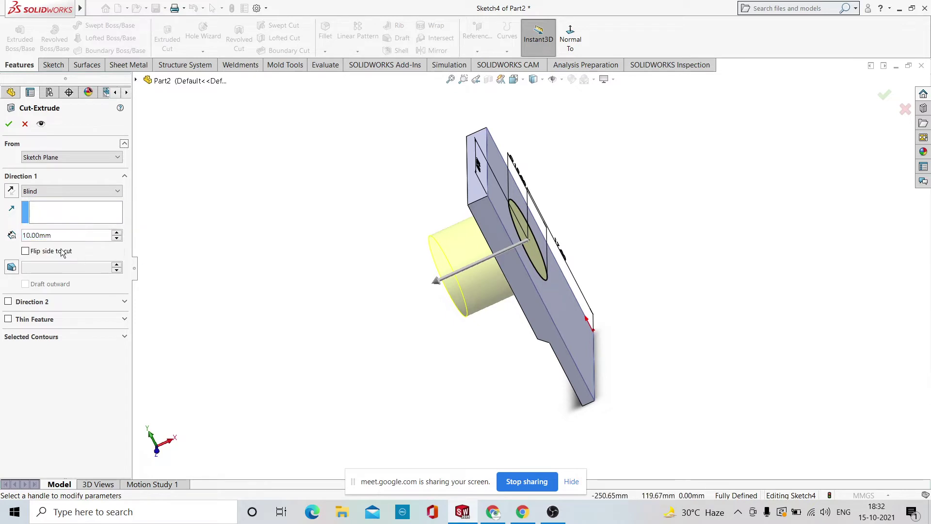
left_click(58, 235)
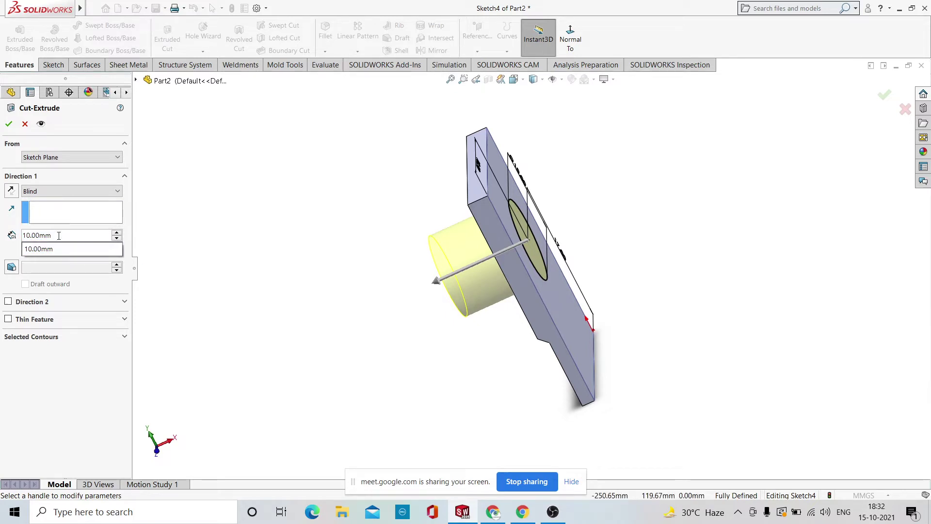
key("BackSpace")
key("BackSpace")
key("BackSpace")
key("BackSpace")
key("BackSpace")
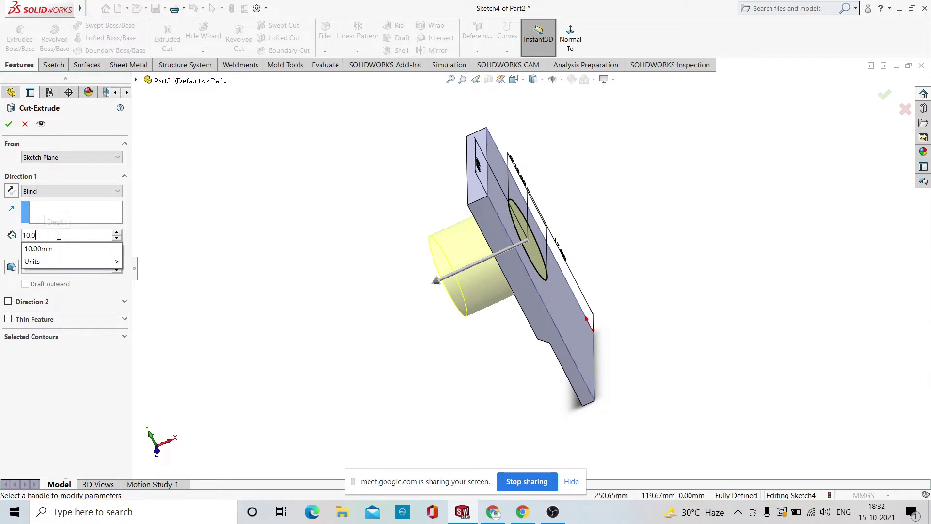
key("Return")
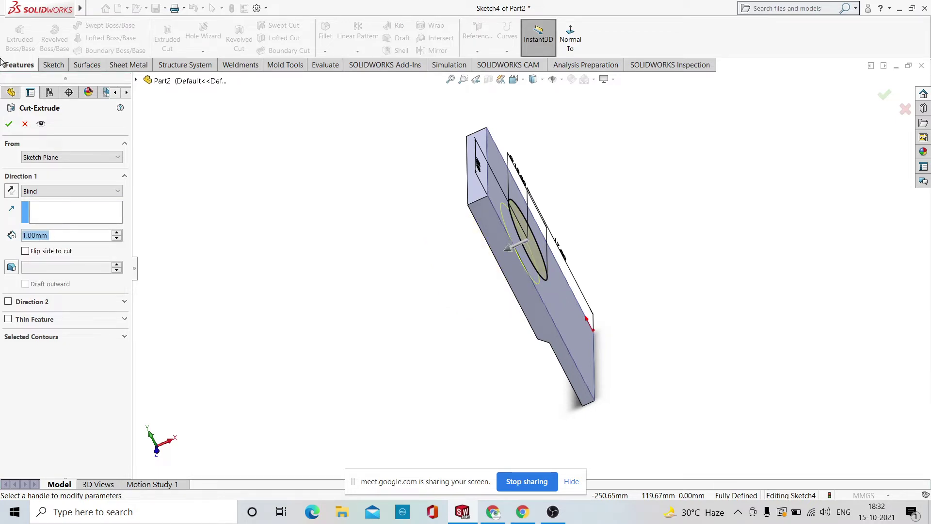
mouse_move(36, 3)
left_click(246, 9)
left_click(246, 9)
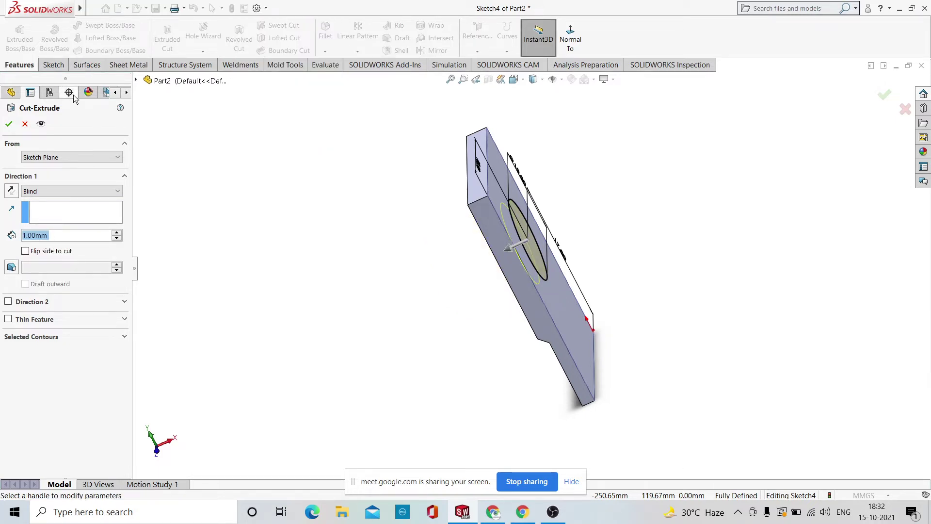
left_click(8, 124)
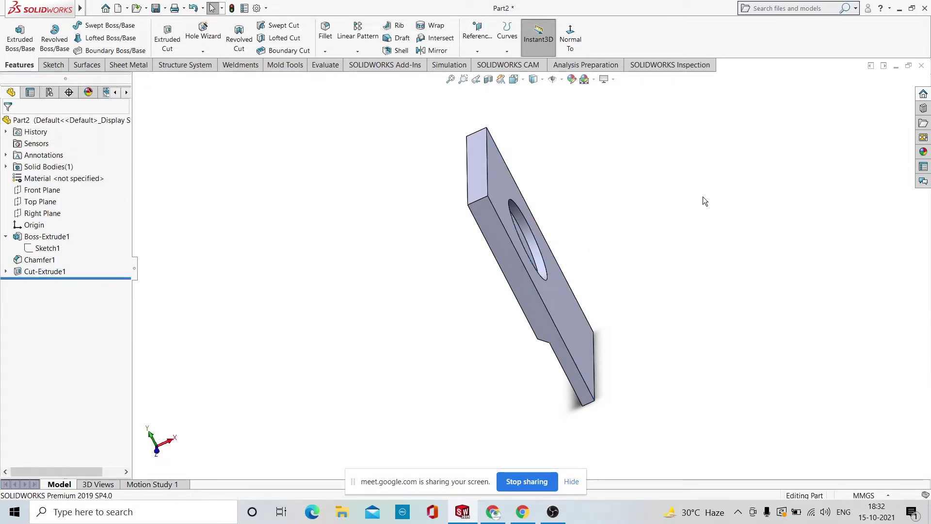
Chamfer the circular recess's outer edge on the flat face by 0.5 mm at 45 degrees.
middle_click_drag(703, 197, 615, 286)
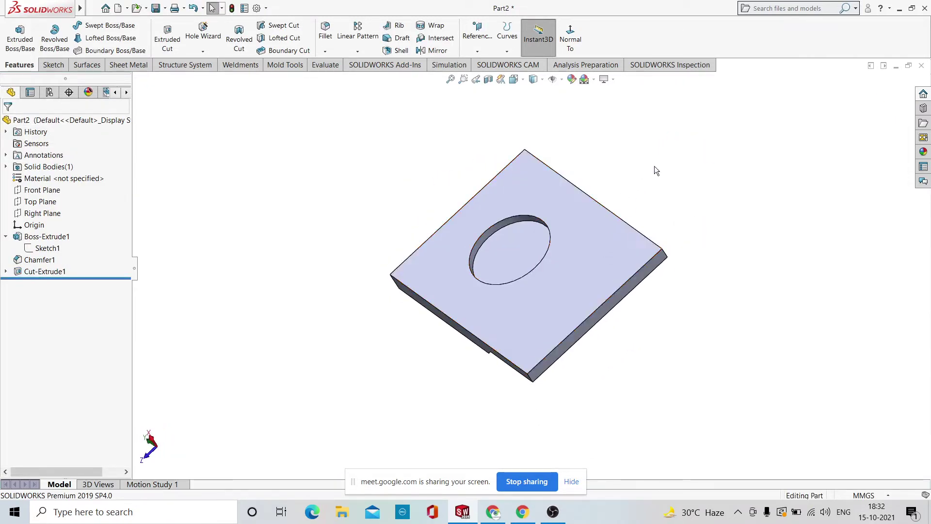
middle_click_drag(656, 170, 756, 149)
middle_click_drag(544, 223, 497, 236)
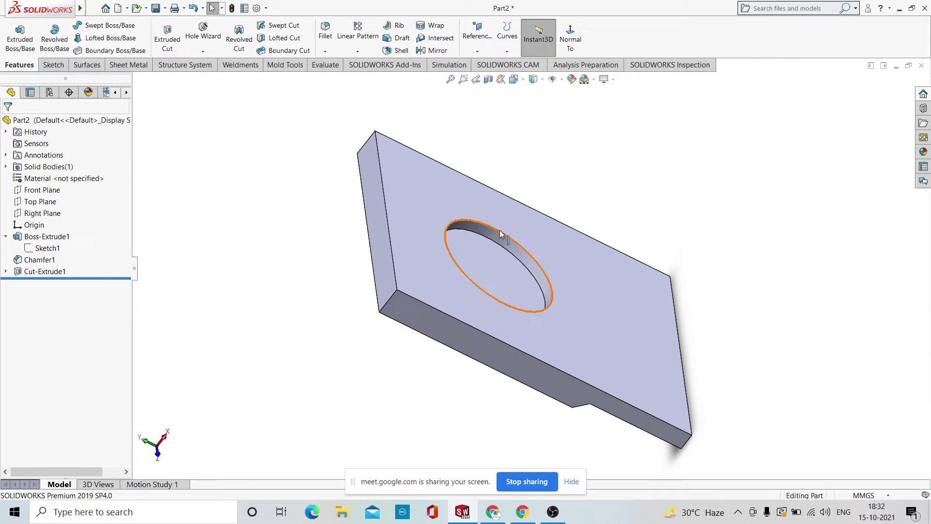
left_click(501, 234)
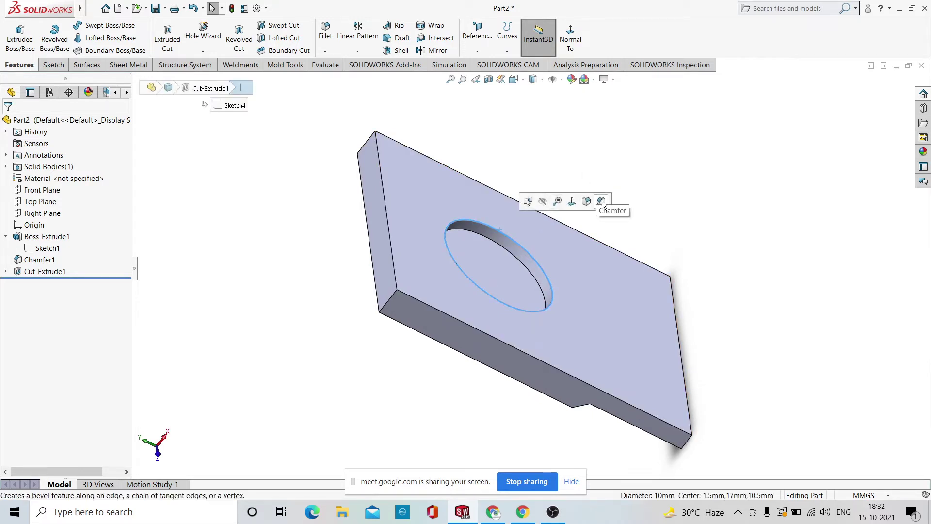
left_click(601, 201)
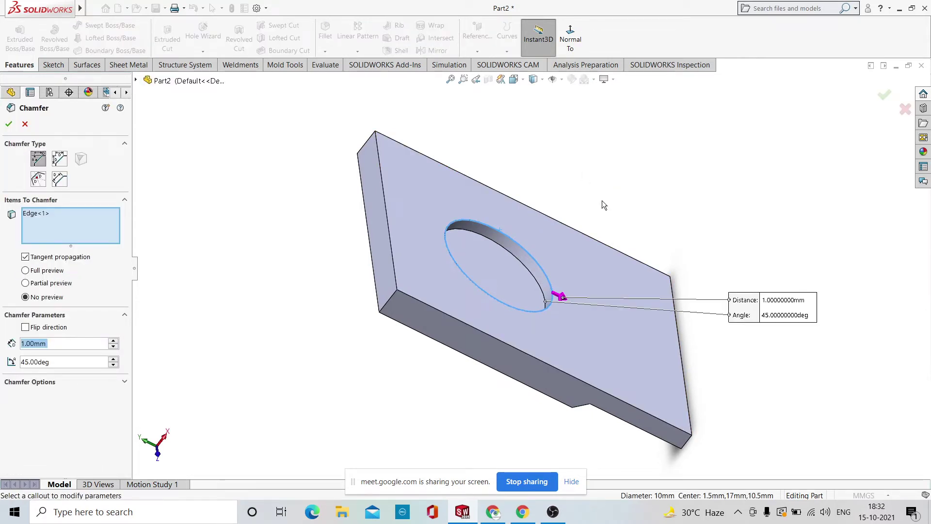
type("0.5")
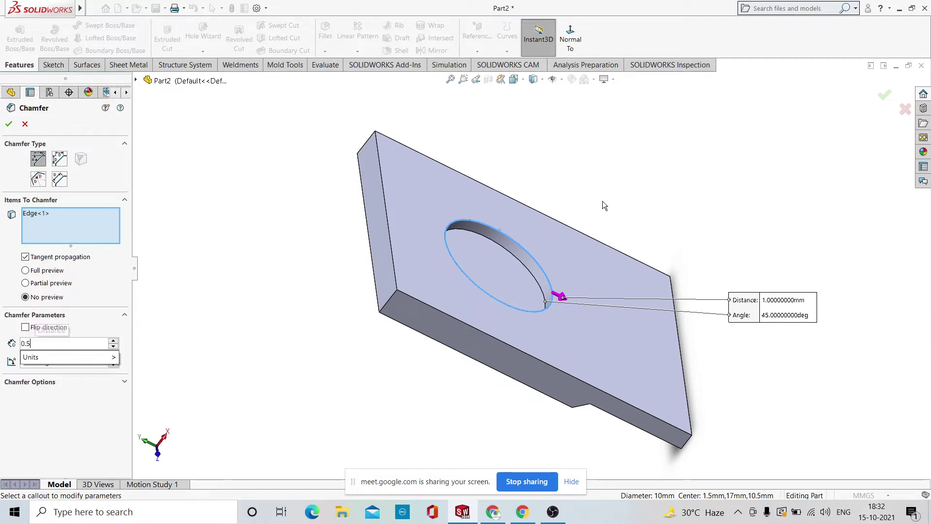
key("Return")
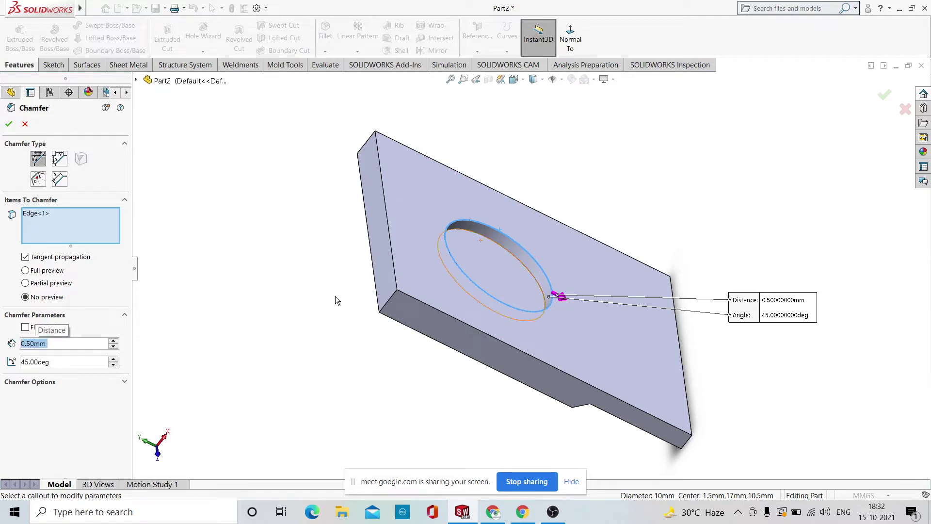
left_click(8, 124)
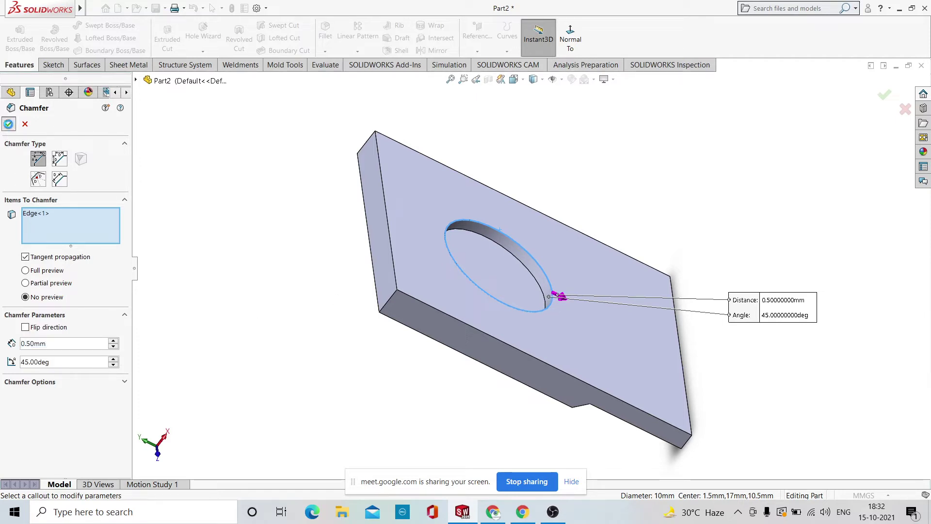
middle_click_drag(670, 168, 654, 415)
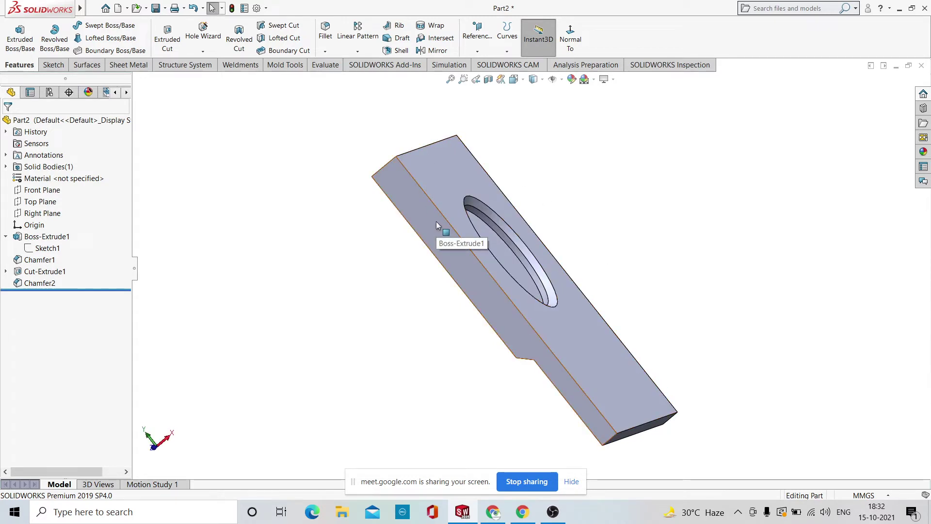
left_click(518, 81)
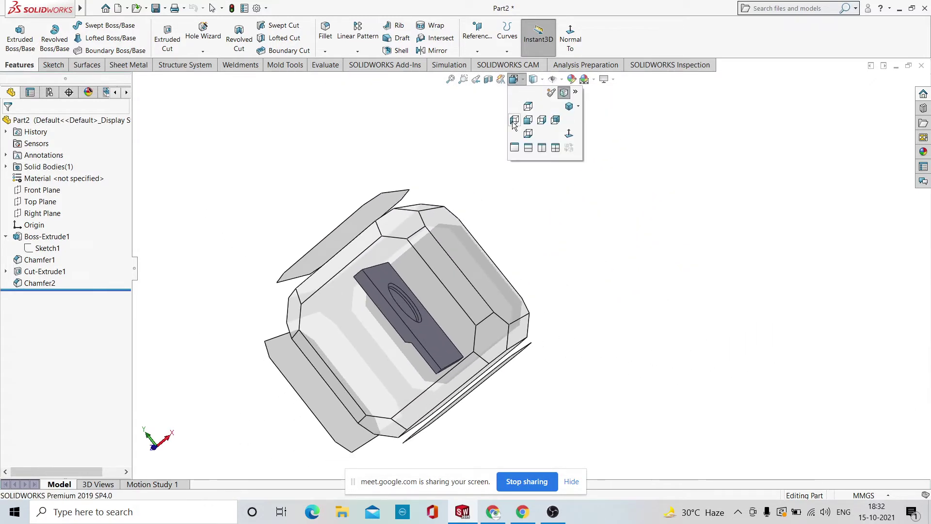
left_click(607, 223)
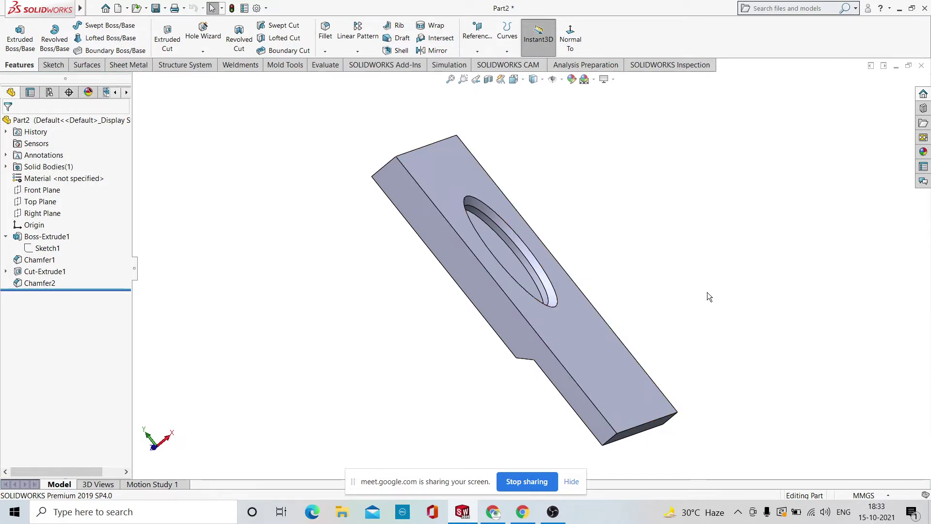
mouse_move(668, 271)
middle_mouse_down()
mouse_move(618, 369)
mouse_move(680, 255)
mouse_move(761, 276)
mouse_move(684, 324)
mouse_move(676, 254)
middle_mouse_up()
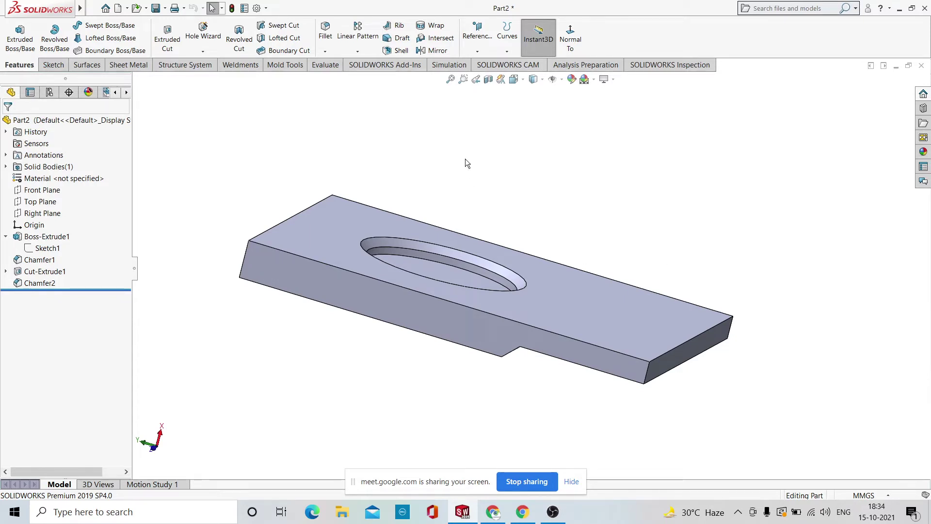
View the stepped side face straight on and section the part parallel to the Front Plane at a 10 mm offset, through the recess.
left_click(330, 291)
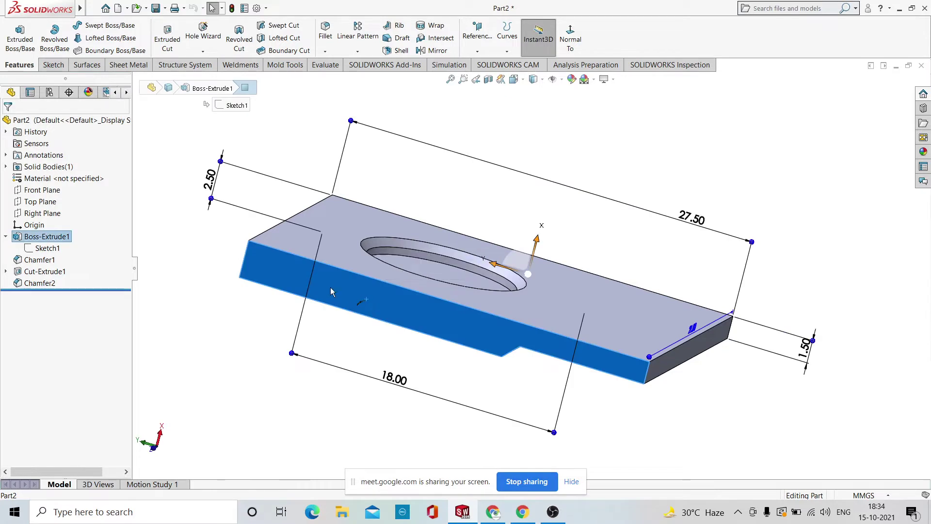
left_click(580, 42)
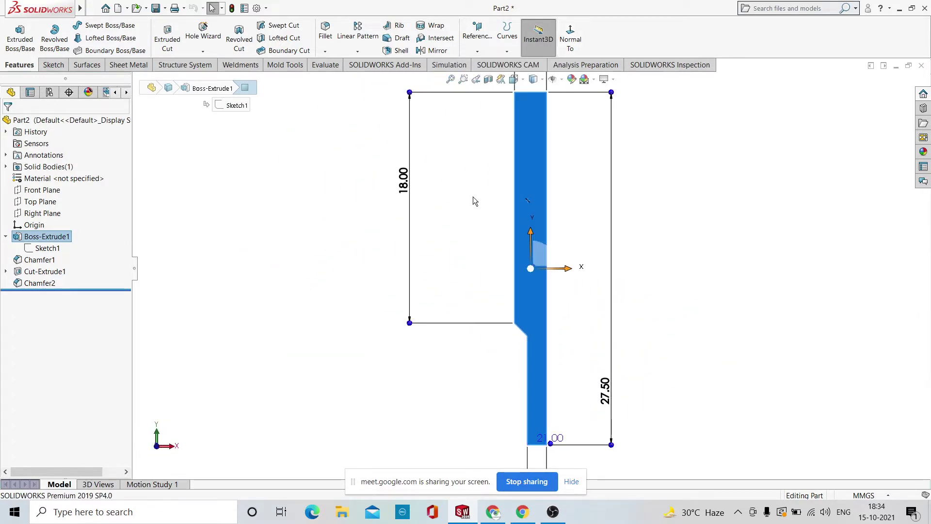
left_click(348, 255)
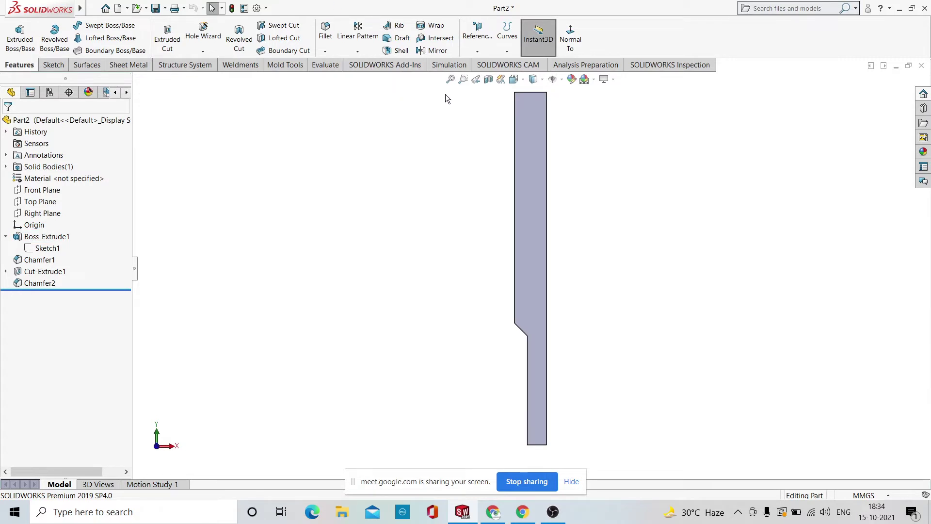
left_click(489, 81)
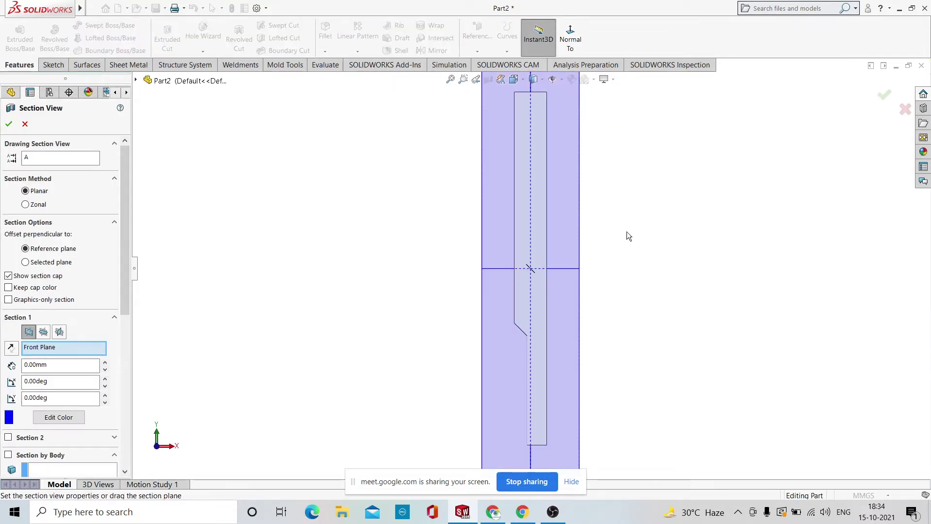
scroll(579, 284, "up", 2)
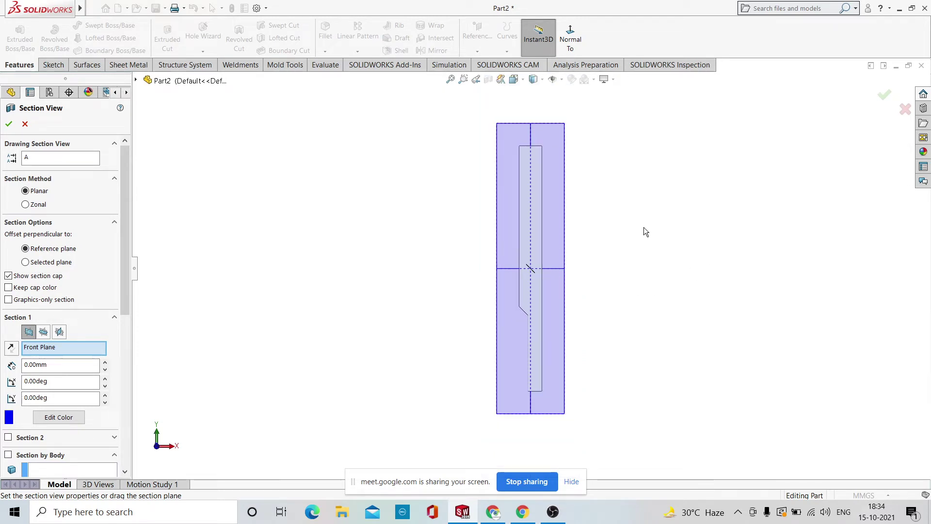
middle_click_drag(646, 227, 624, 228)
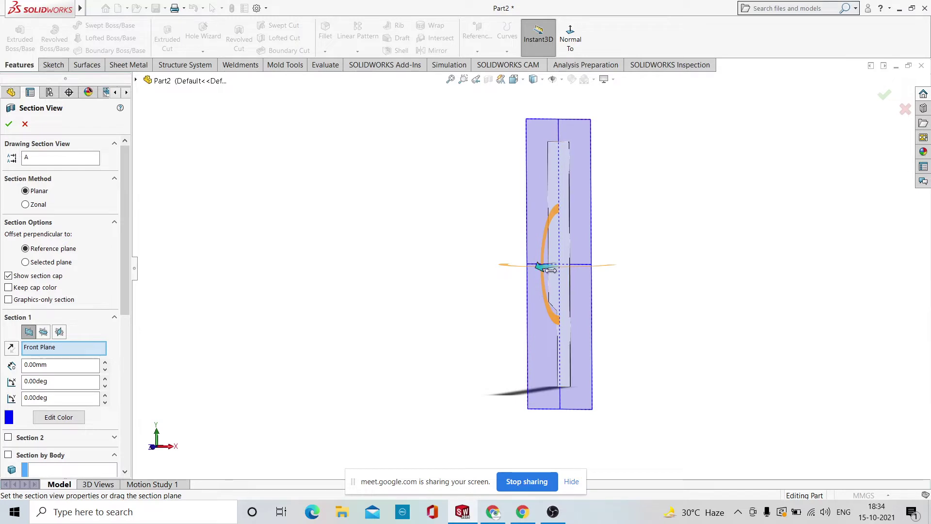
left_click_drag(545, 270, 492, 273)
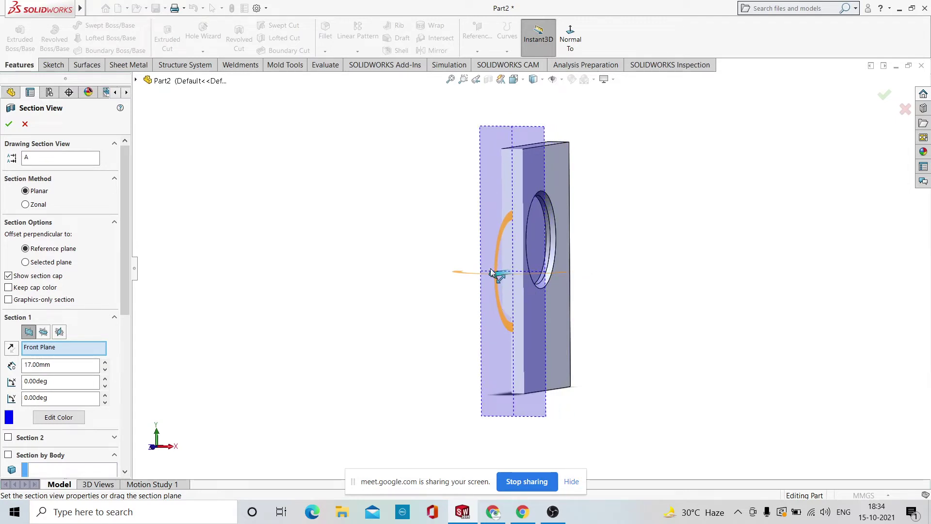
left_click_drag(491, 272, 507, 248)
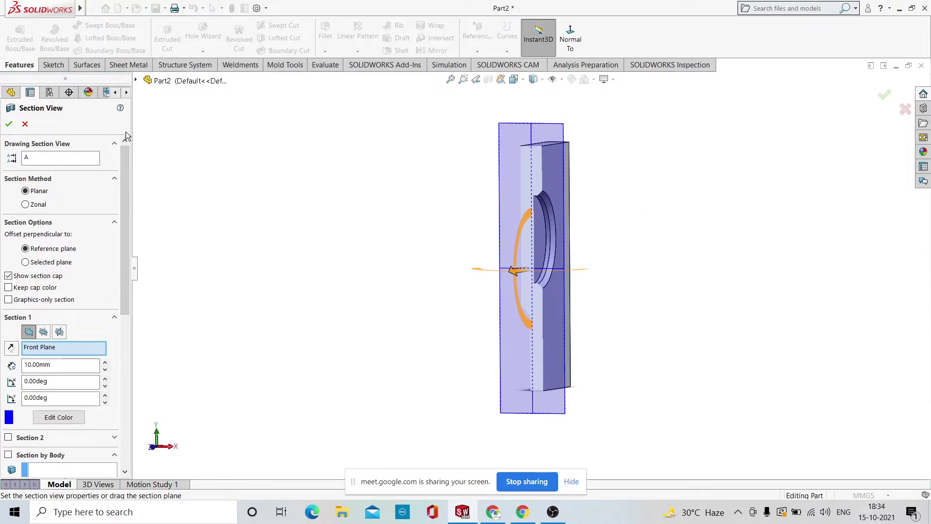
left_click(9, 125)
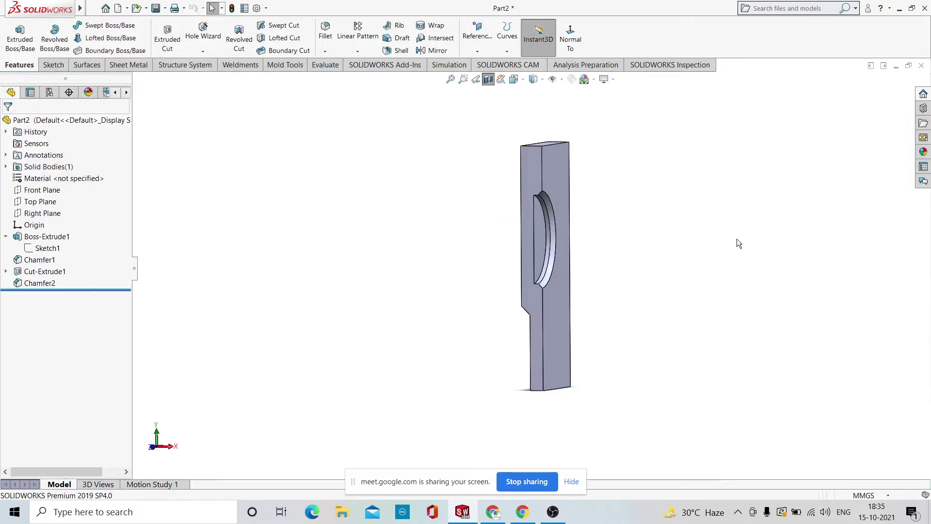
Orient the sectioned part face-on to the cut and show it in the Hidden Lines Removed display style.
middle_click_drag(736, 238, 618, 138)
left_click(570, 49)
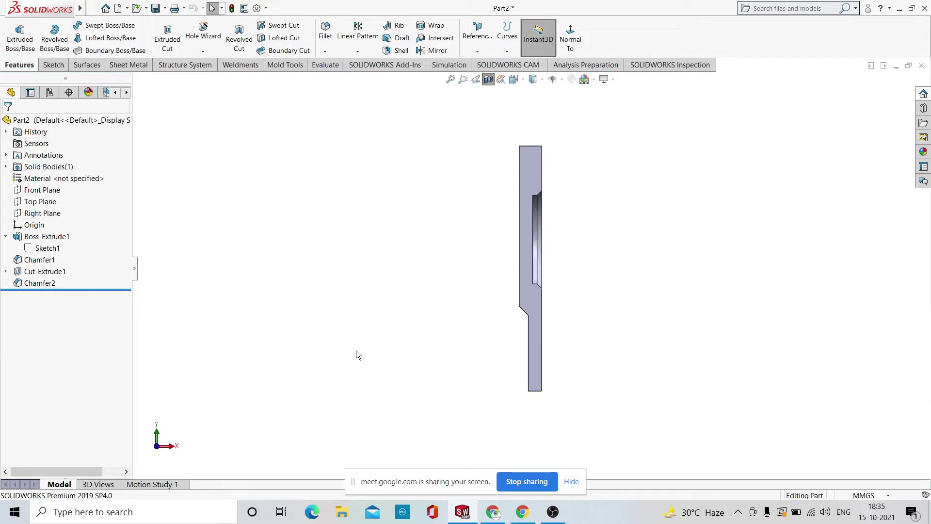
left_click(542, 79)
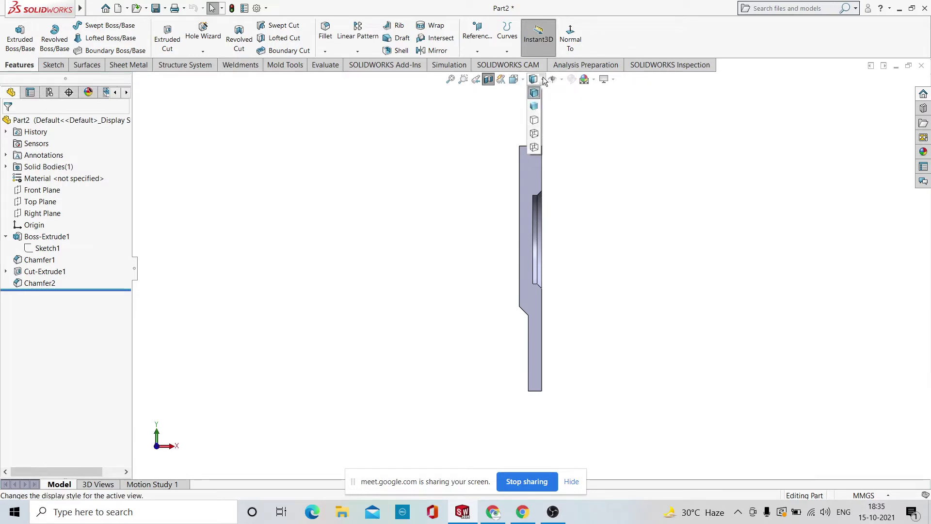
left_click(534, 134)
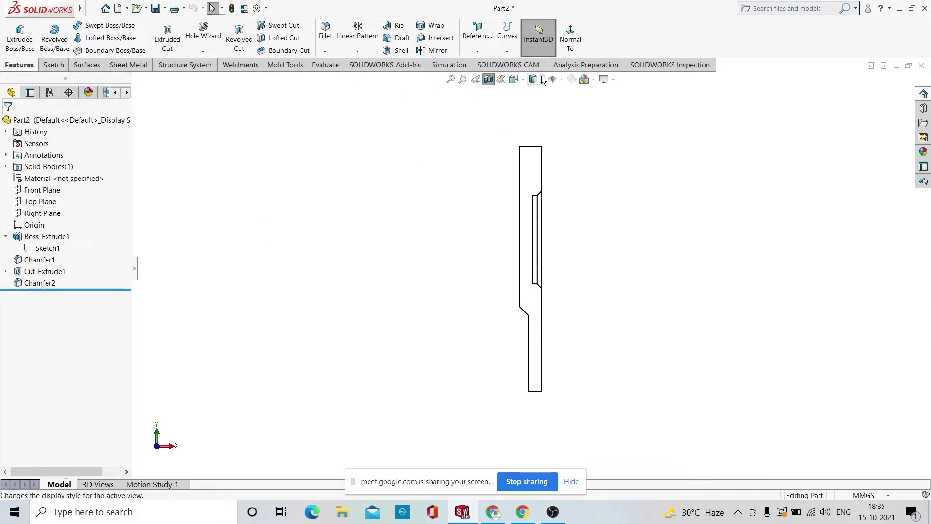
mouse_move(543, 80)
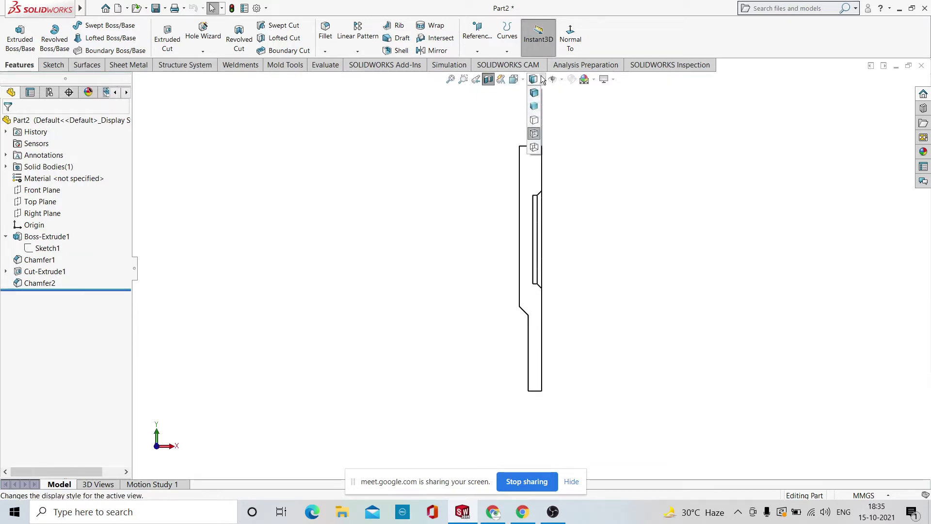
left_click(530, 125)
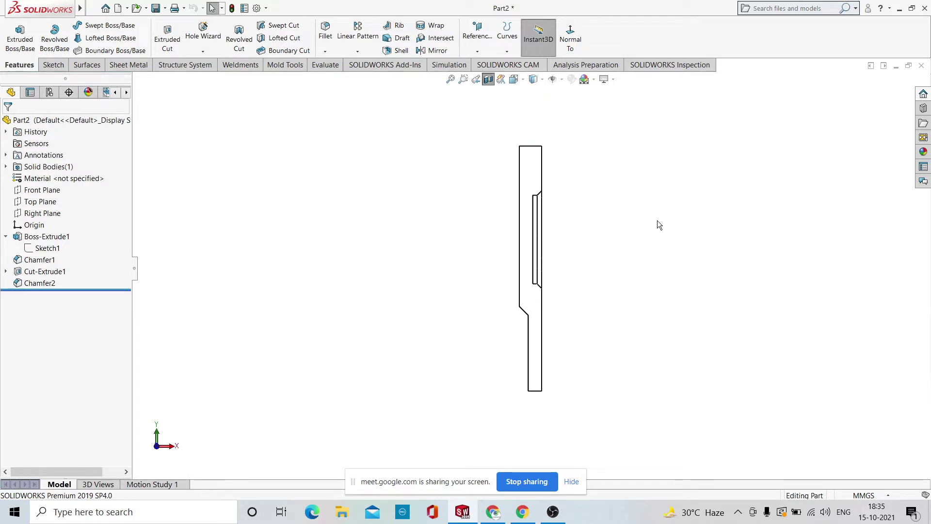
Close the sectioned part document without saving its changes.
left_click(921, 67)
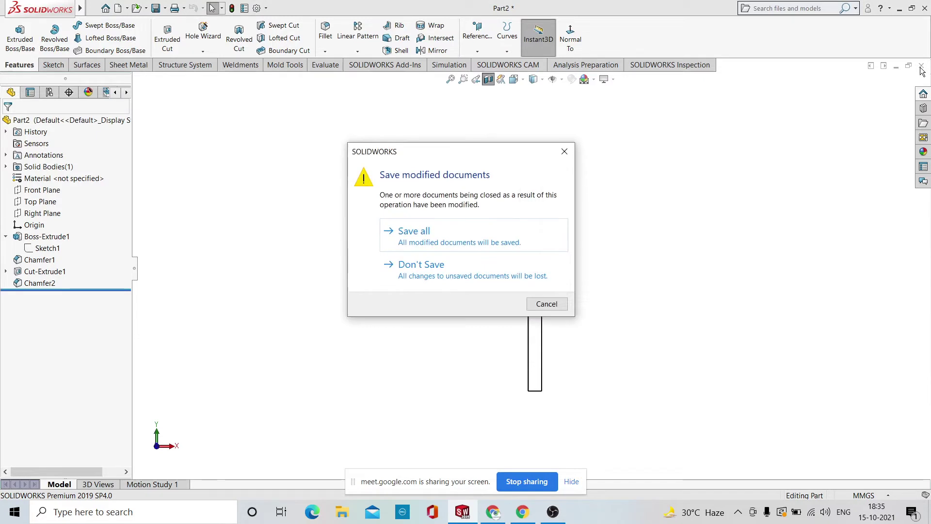
left_click(400, 276)
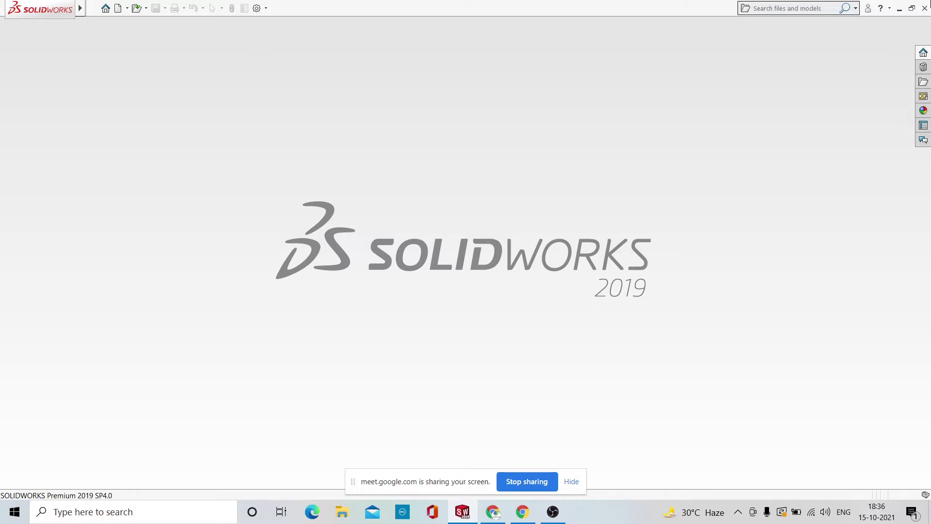
Create a new part document and set its unit system to MMGS (millimeter, gram, second).
left_click(118, 9)
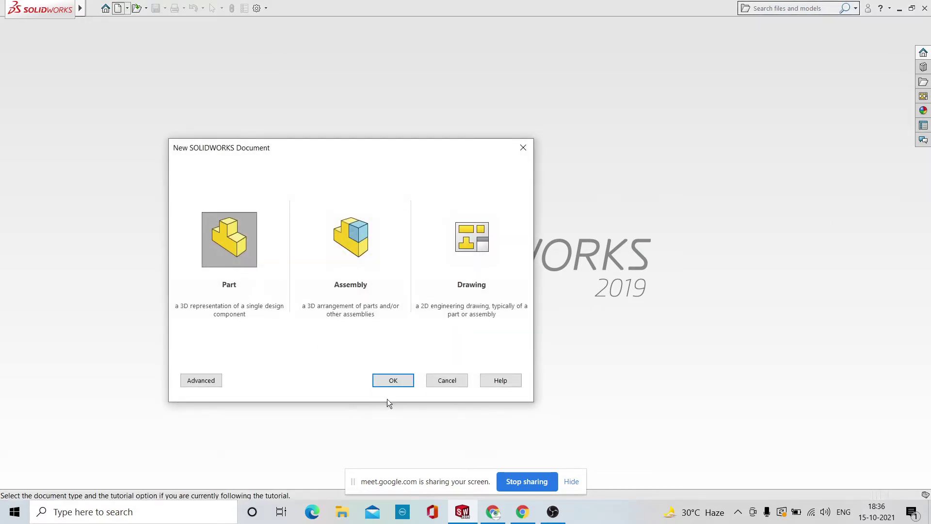
left_click(395, 381)
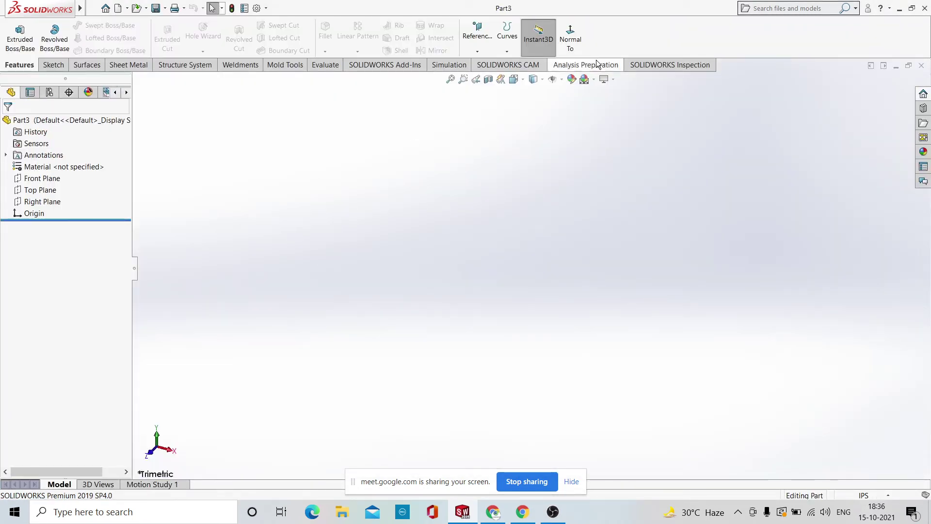
left_click(888, 495)
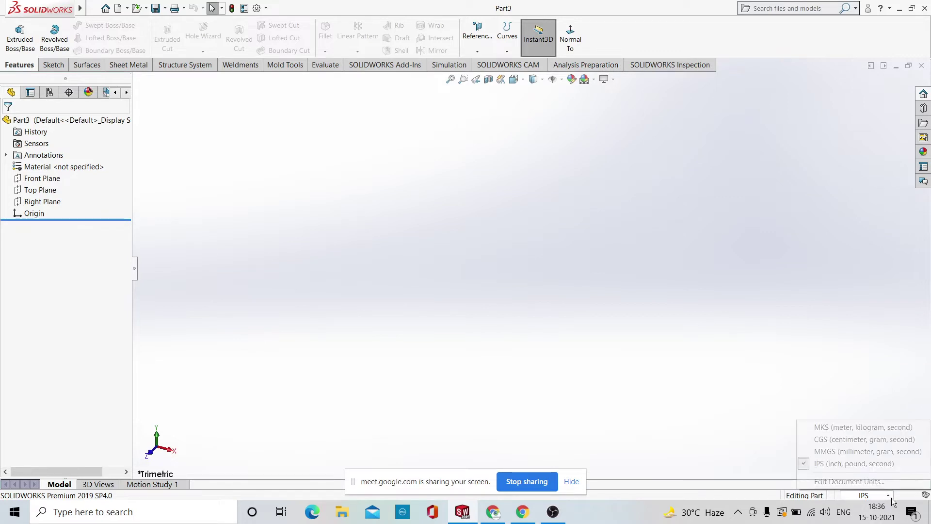
left_click(844, 453)
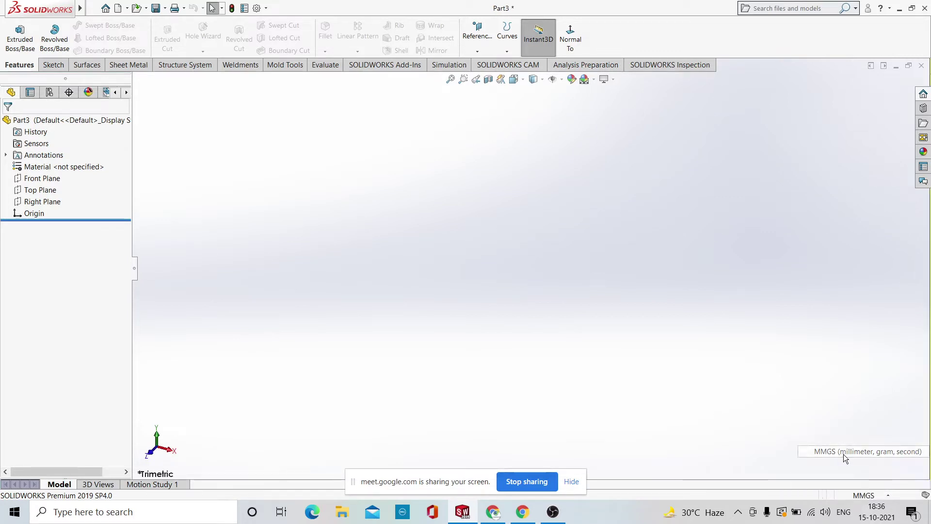
Sketch a landscape center rectangle on the Front Plane, centred on the origin.
left_click(33, 179)
left_click(39, 166)
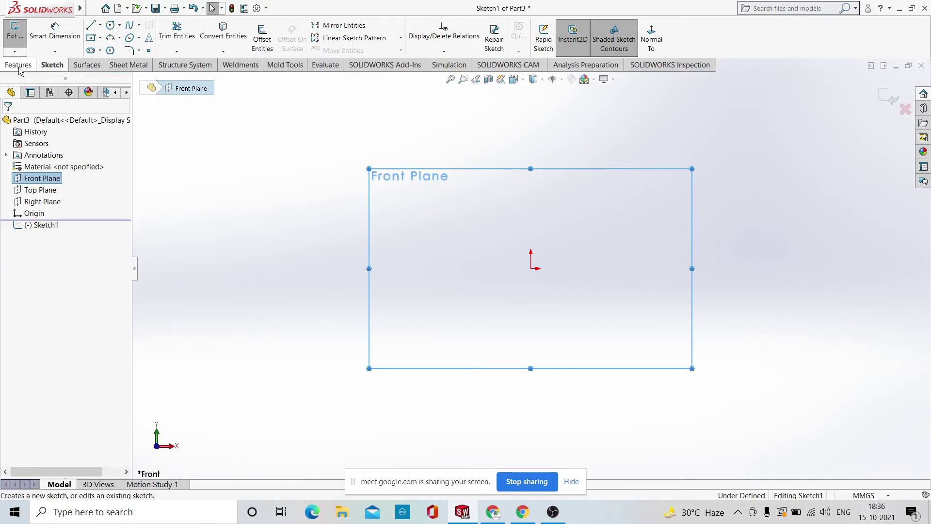
left_click(99, 38)
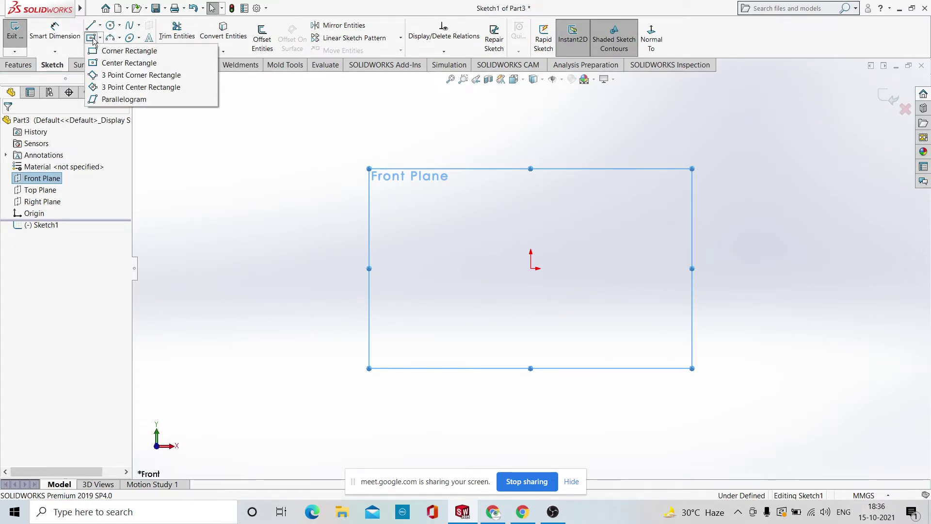
left_click(121, 62)
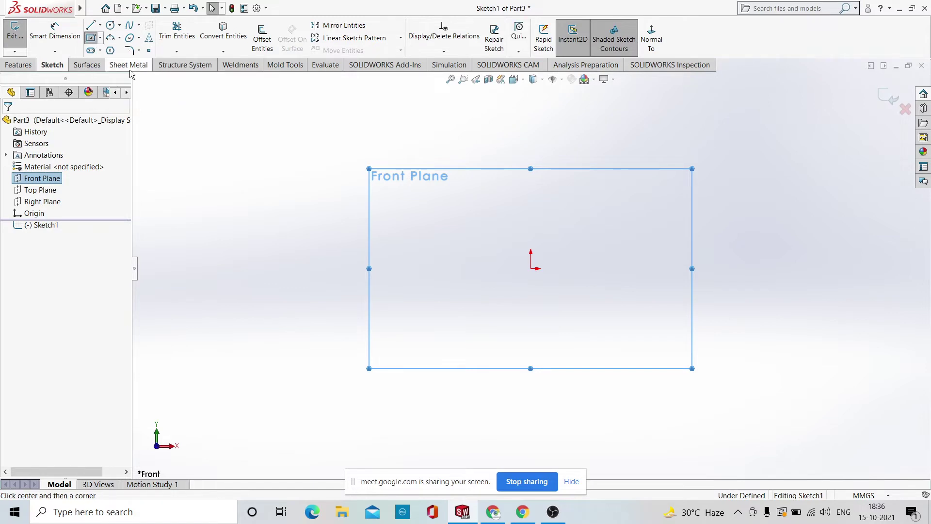
left_click(531, 268)
left_click(776, 439)
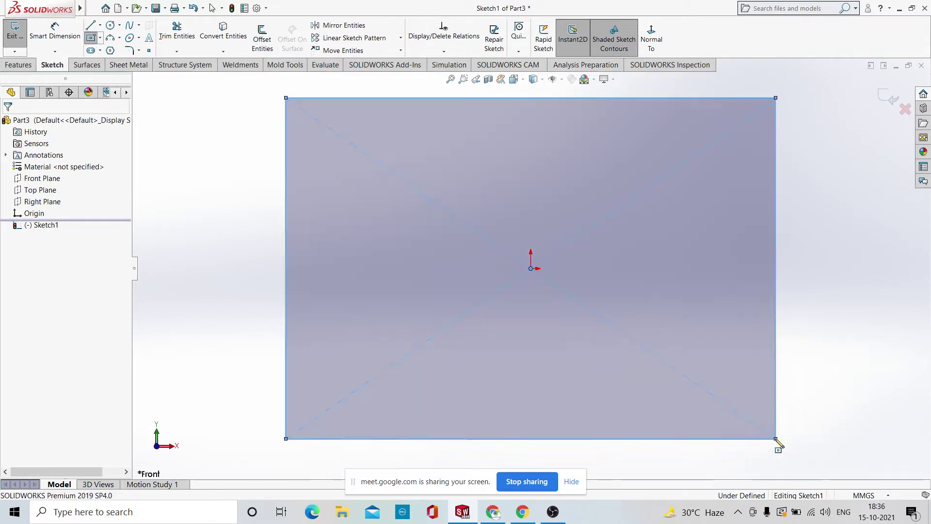
right_click(807, 375)
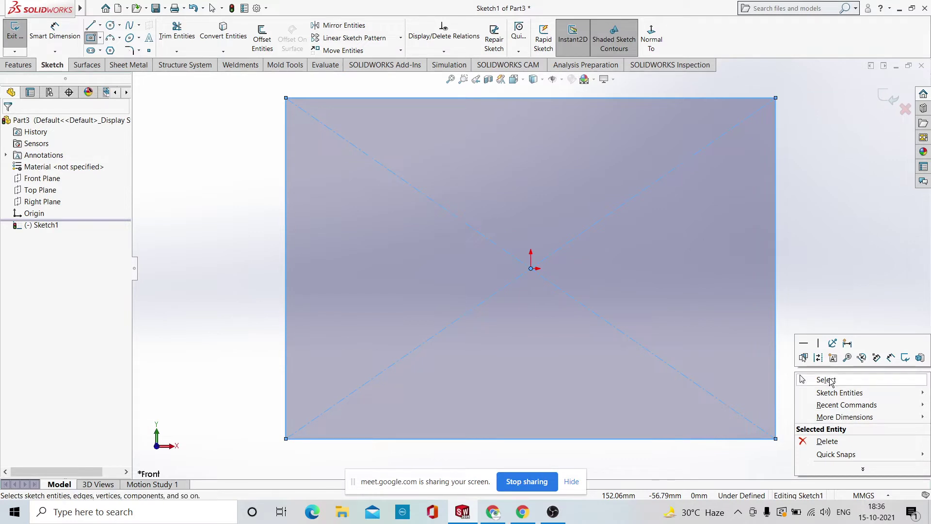
left_click(821, 379)
scroll(451, 196, "up", 3)
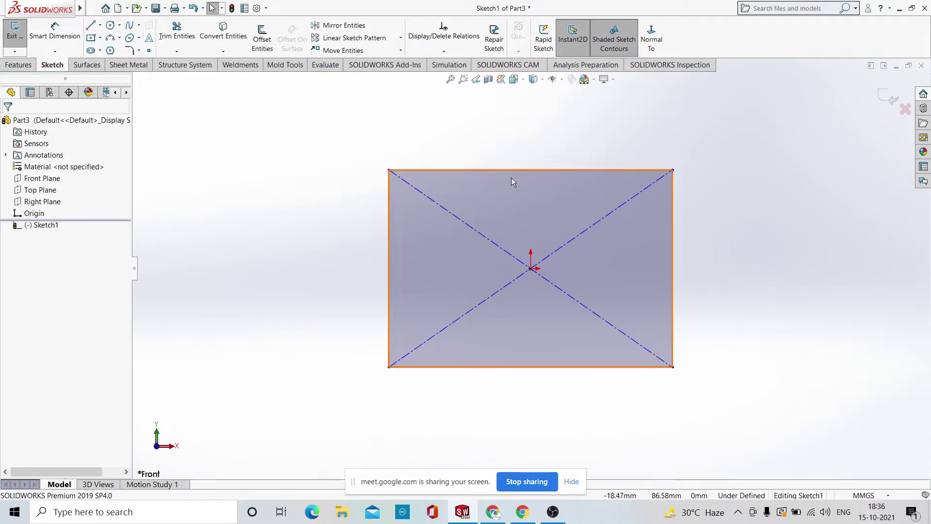
Extrude the rectangle as a blind boss 30 mm deep from the sketch plane.
left_click(19, 64)
left_click(22, 39)
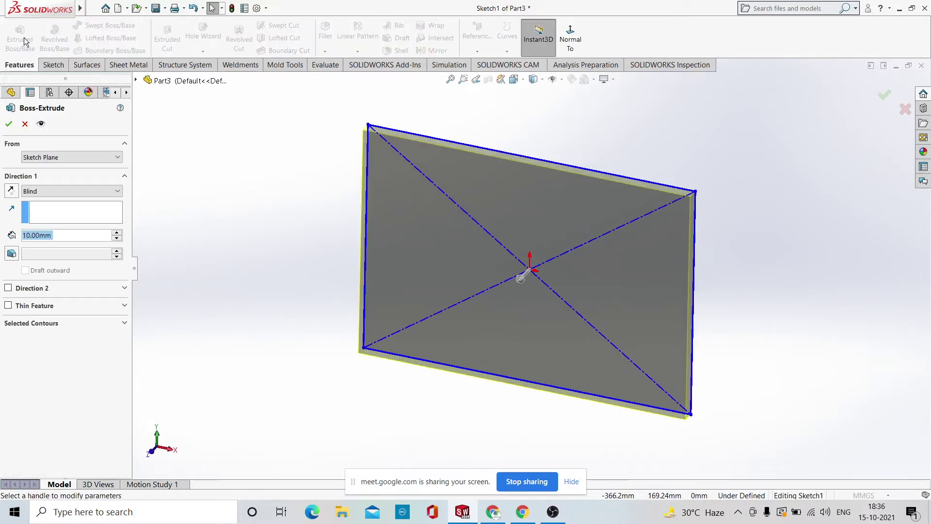
left_click(117, 233)
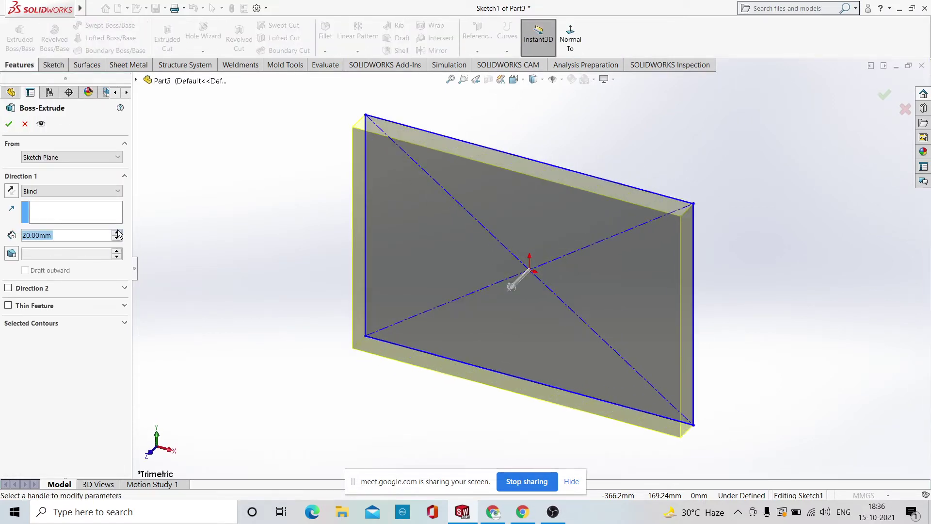
left_click(117, 233)
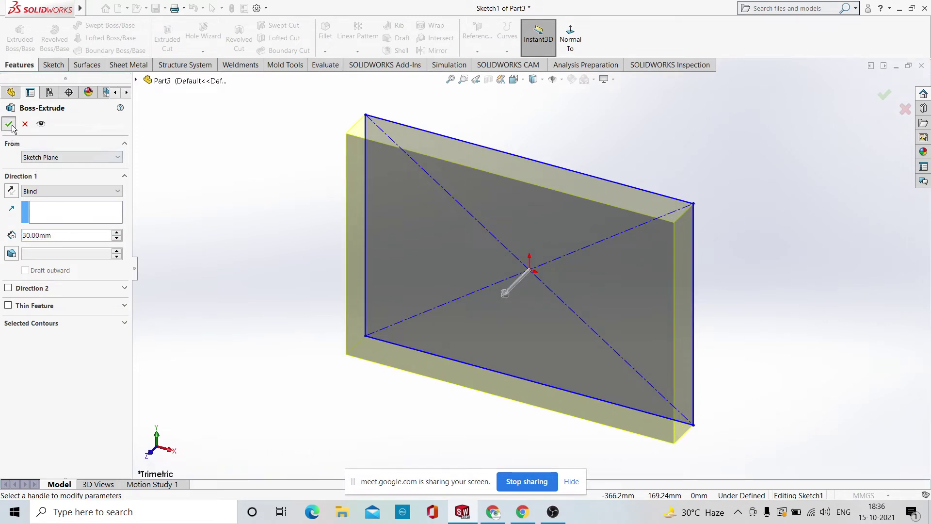
left_click(9, 124)
Set the scene behind the rectangular block to Plain White.
middle_click_drag(713, 151, 685, 220)
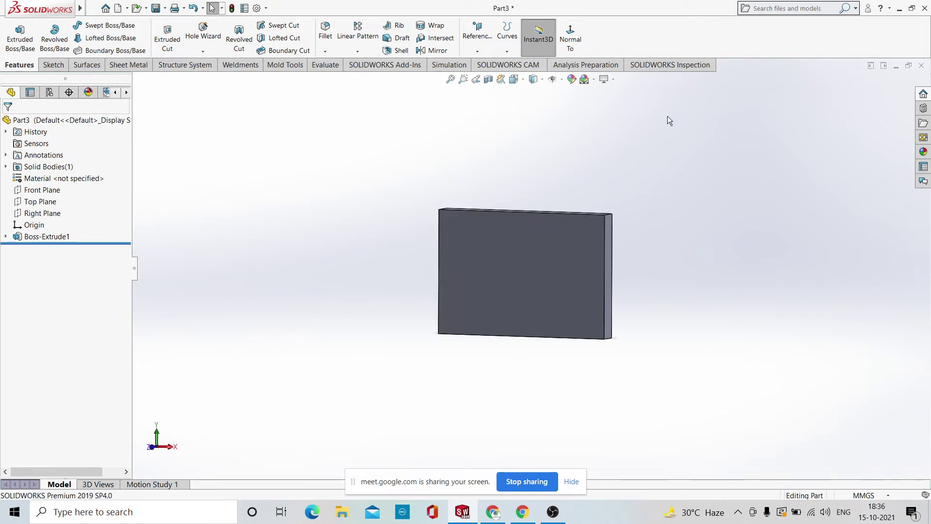
left_click(593, 80)
left_click(599, 106)
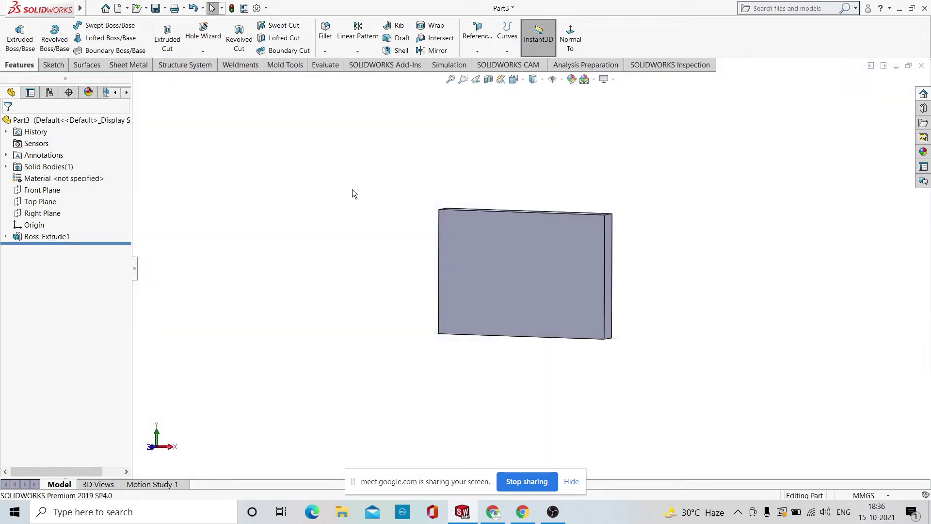
Try the Soft Spotlight scene behind the rectangular block and return the scene to Plain White.
middle_click_drag(729, 175, 623, 240)
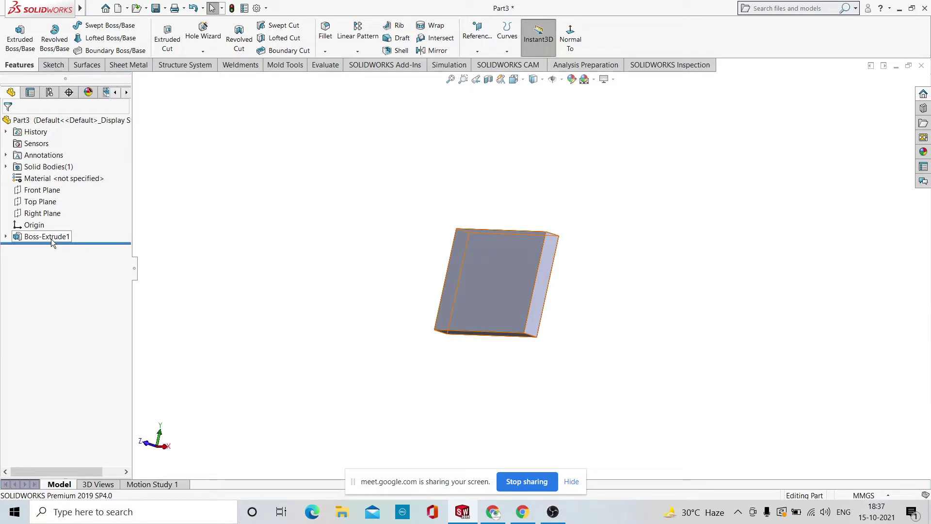
left_click(57, 122)
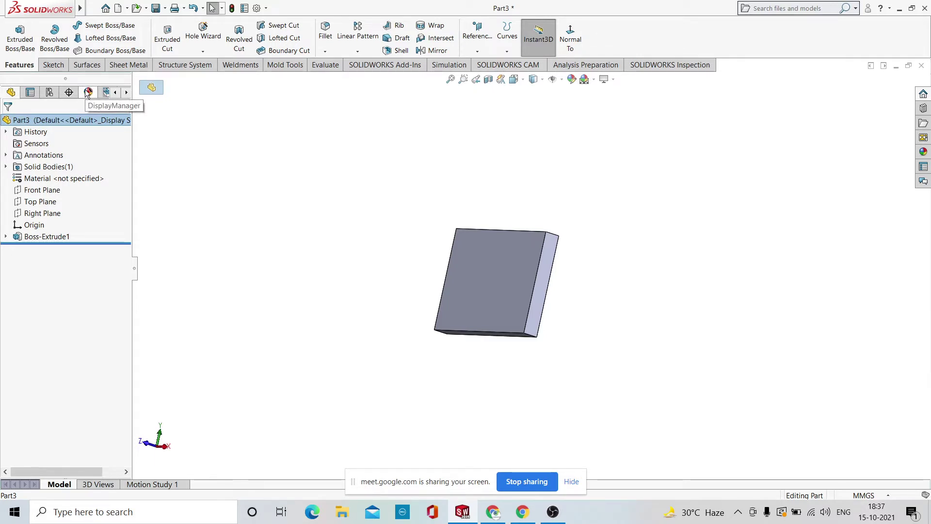
left_click(585, 79)
left_click(585, 80)
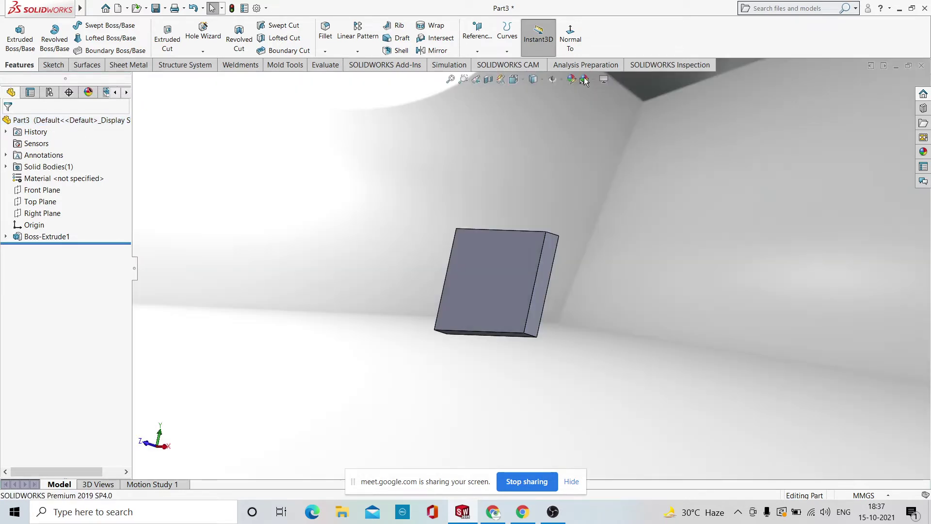
left_click(594, 80)
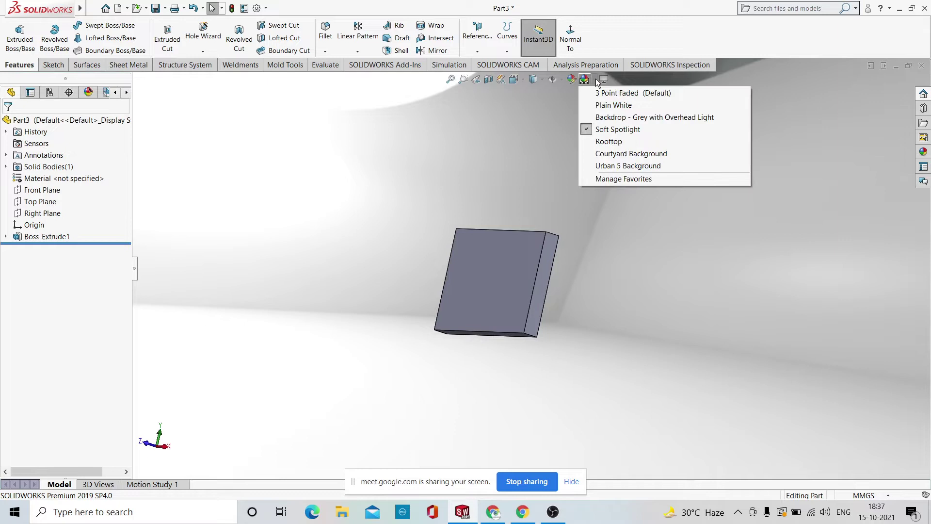
left_click(596, 105)
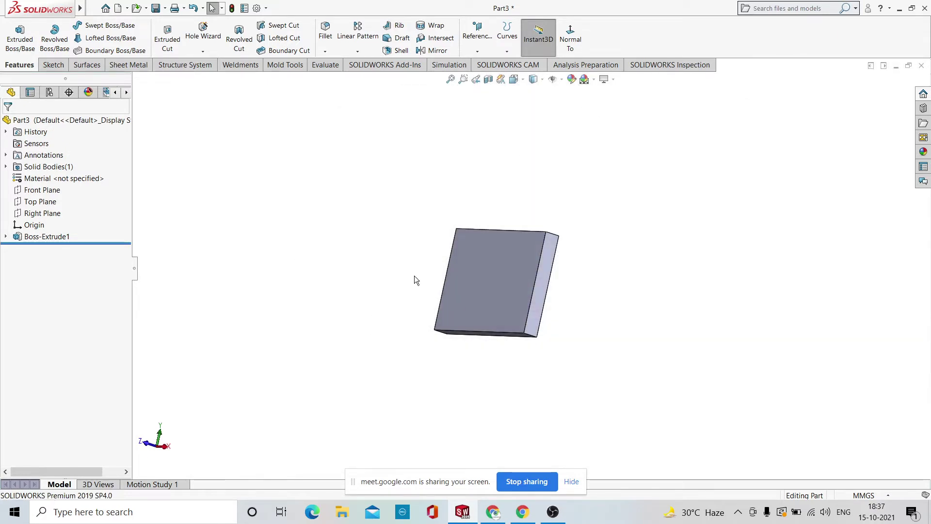
Open the appearance of the block's body for editing.
left_click(452, 286)
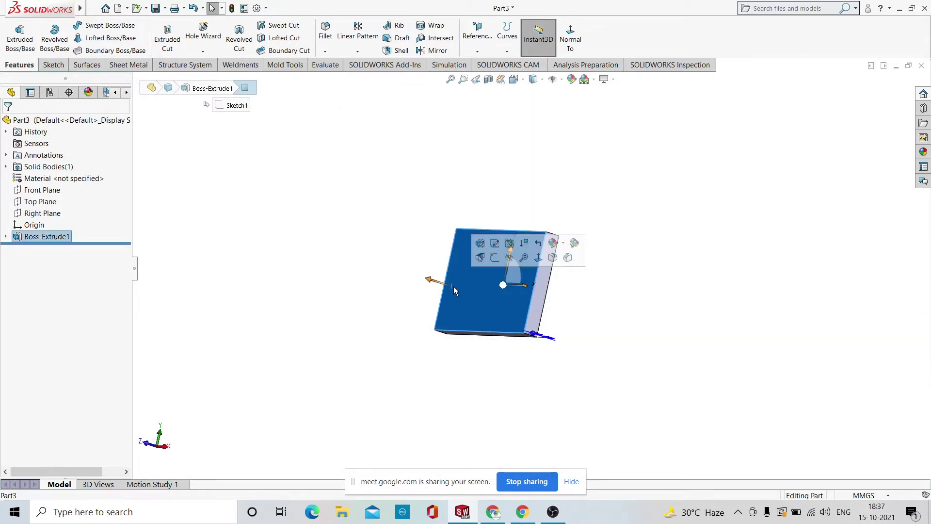
left_click(553, 244)
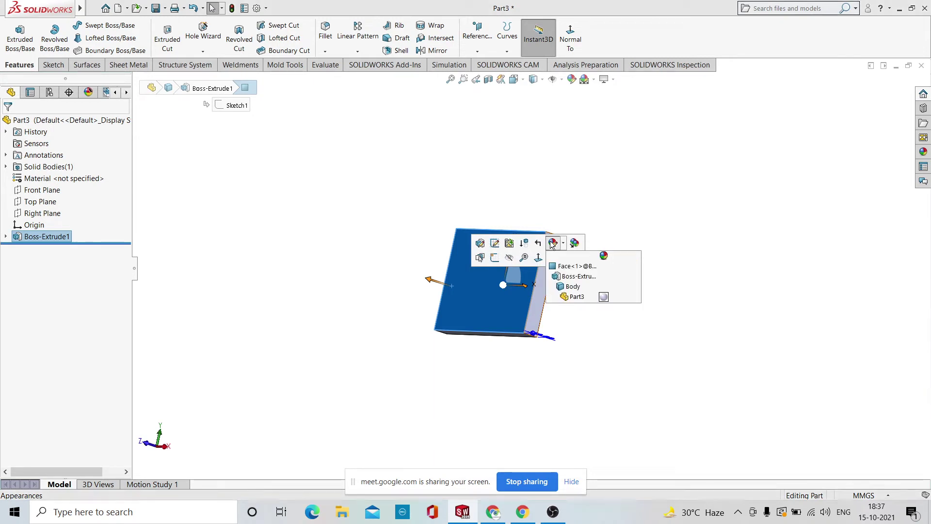
left_click(574, 288)
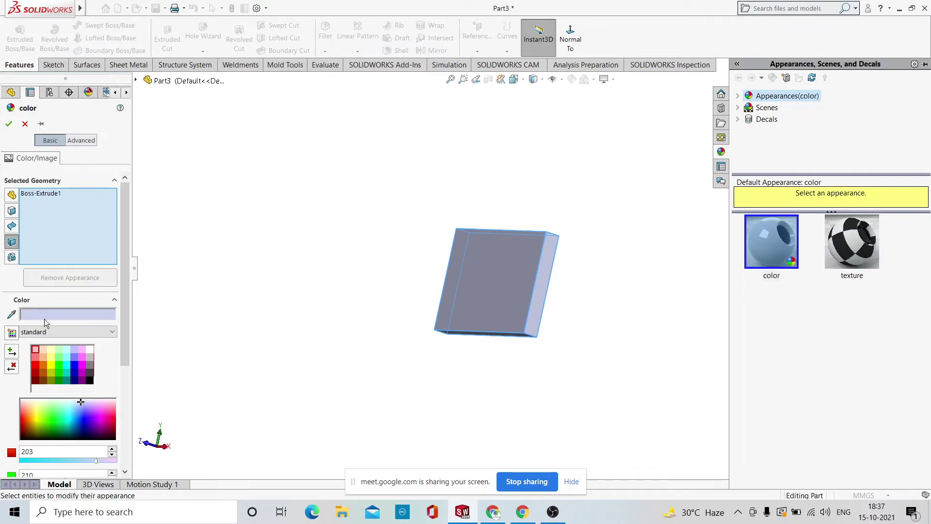
Try several standard colours on the body, including orange, brown, light green, cyan and pink, ending with medium grey.
left_click(43, 360)
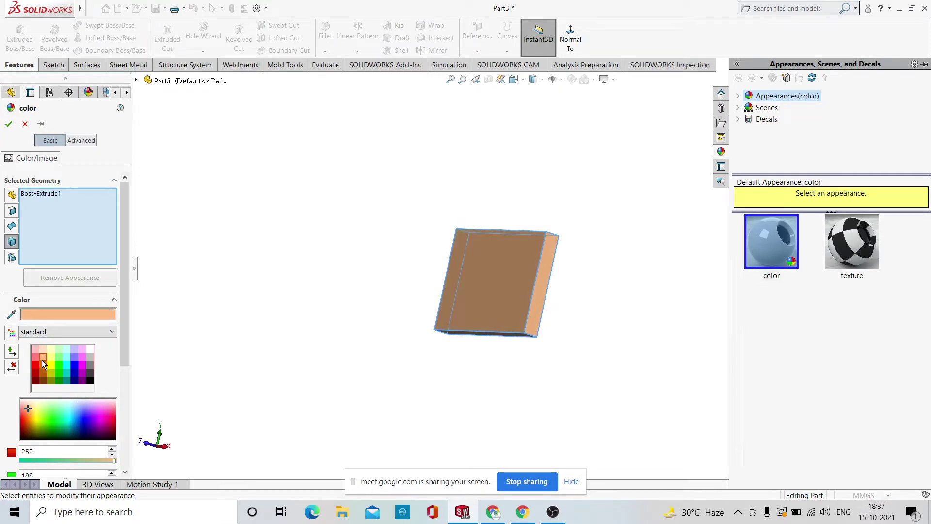
left_click(43, 365)
left_click(42, 371)
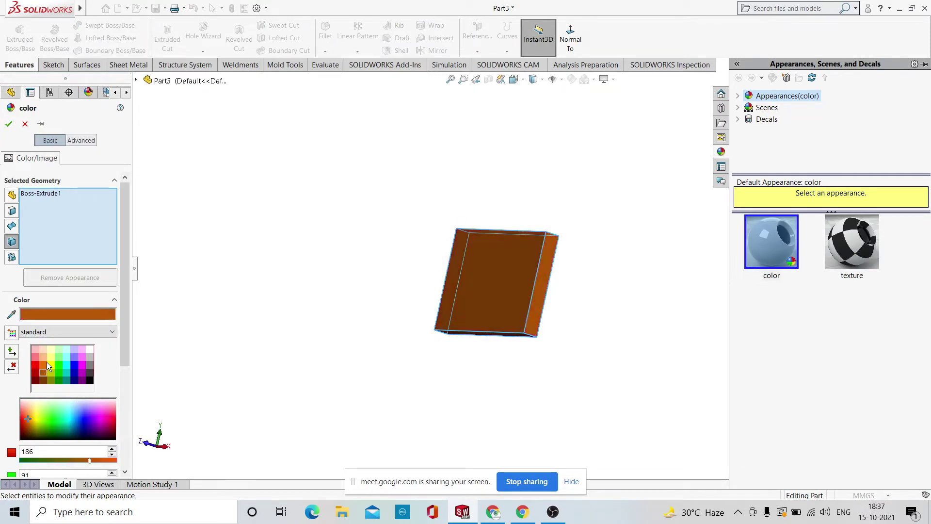
left_click(52, 364)
left_click(59, 357)
left_click(58, 349)
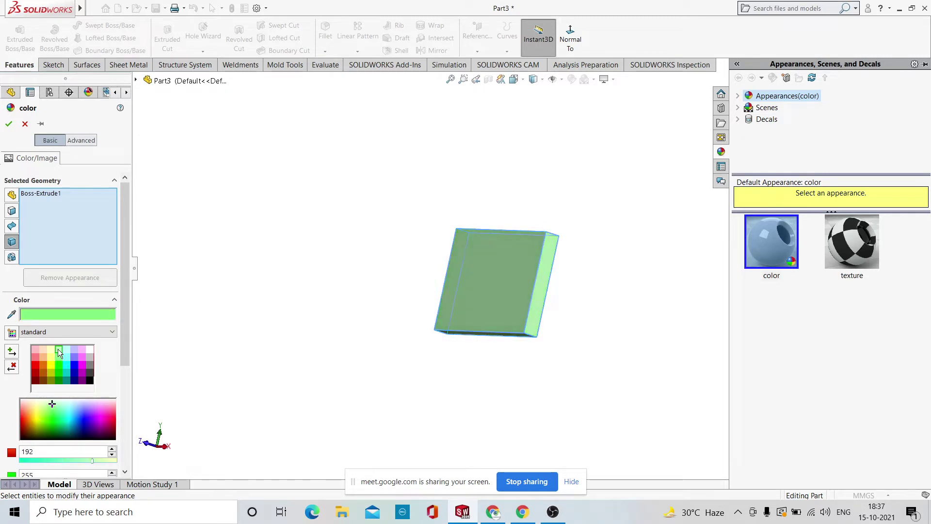
left_click(65, 364)
left_click(66, 357)
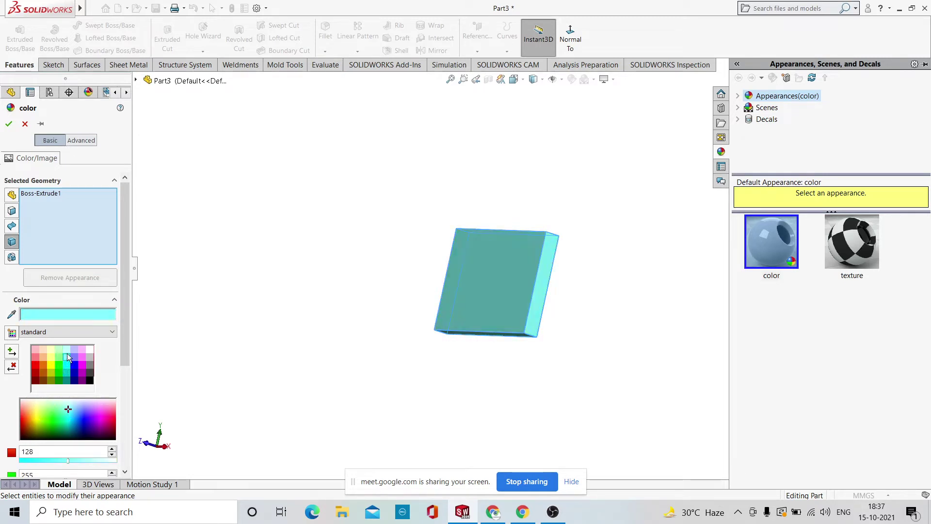
left_click(81, 349)
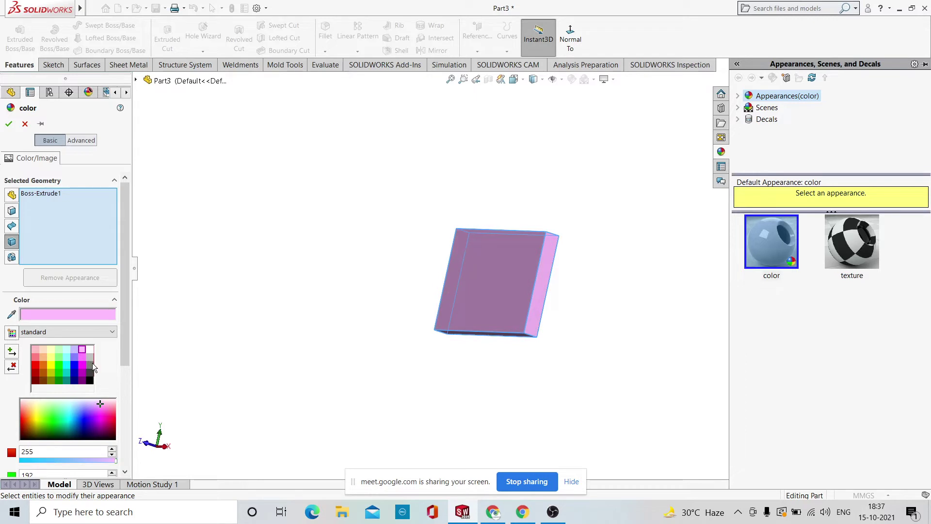
left_click(90, 357)
left_click(89, 365)
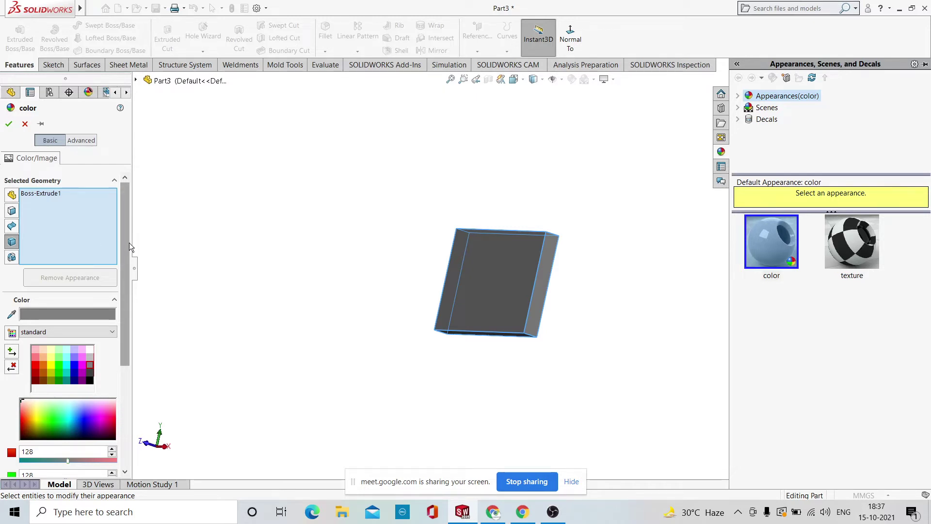
left_click_drag(124, 226, 136, 205)
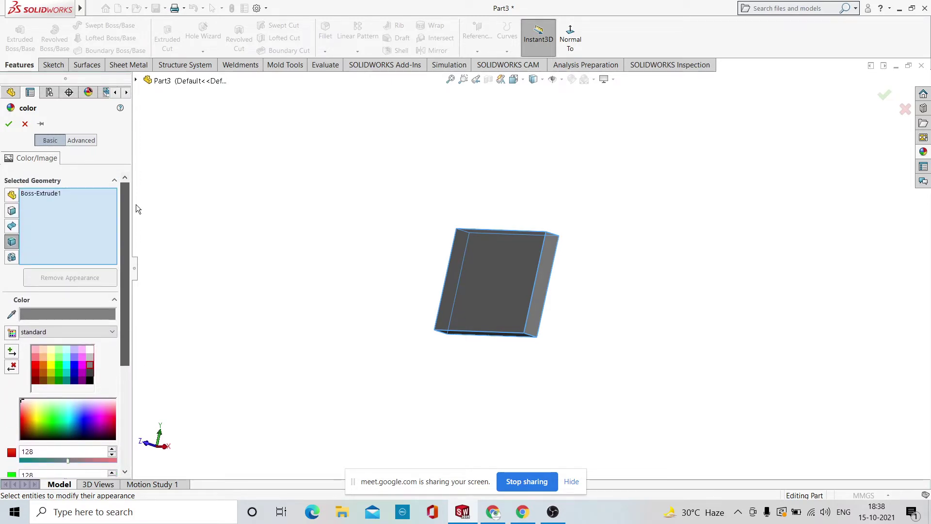
Apply the cast nickel.p2m appearance from the metal/nickel materials folder to the body, enlarging its texture mapping frame beyond the block.
left_click(74, 140)
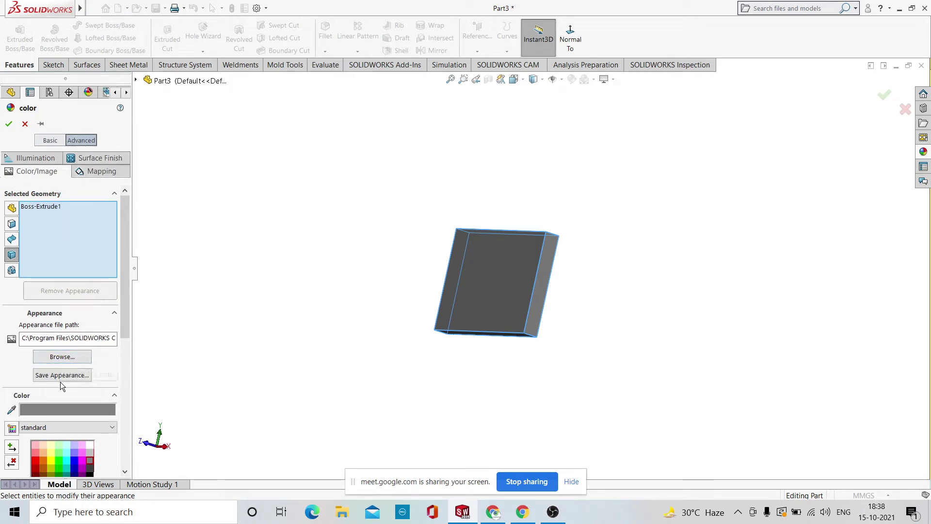
left_click(62, 358)
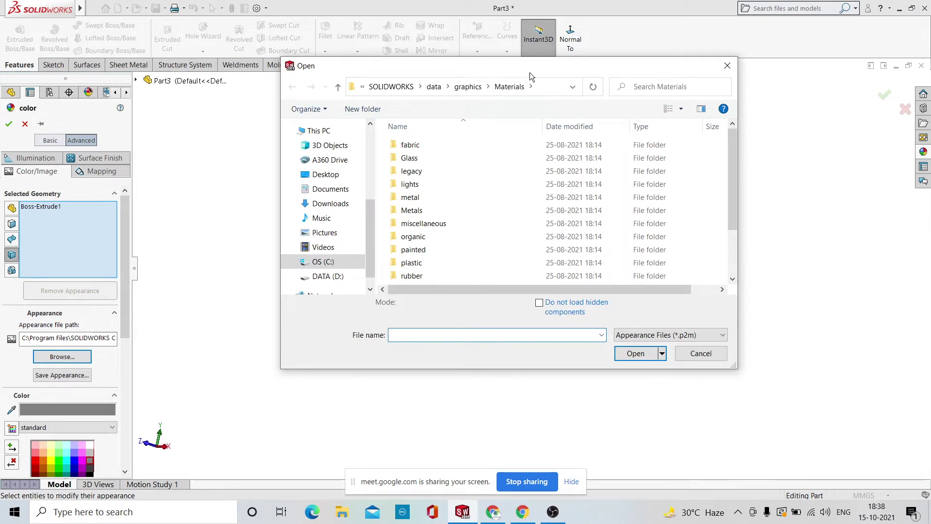
left_click_drag(529, 72, 264, 53)
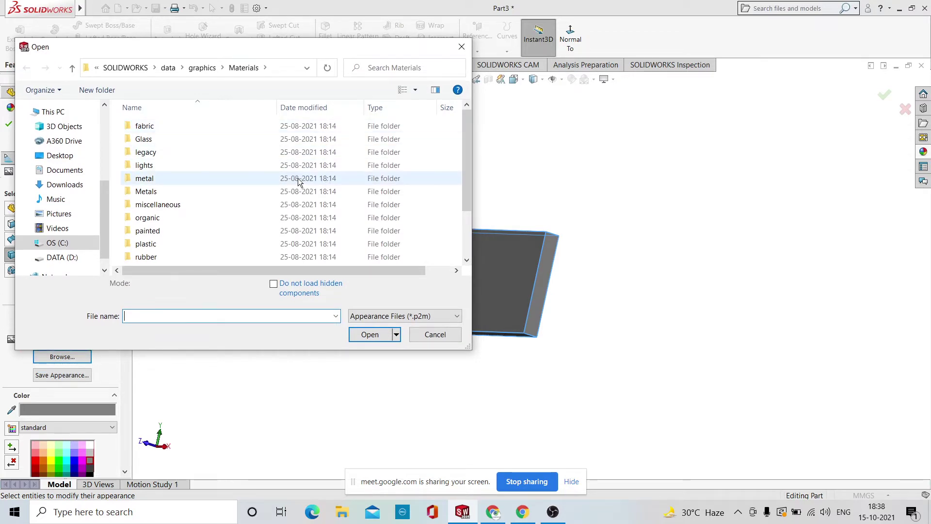
scroll(298, 180, "down", 2)
scroll(291, 178, "up", 2)
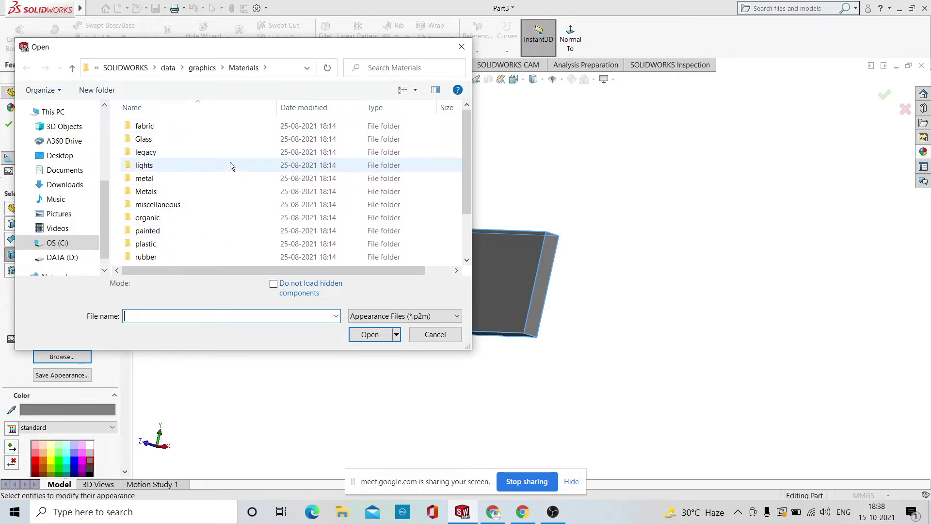
double_click(205, 178)
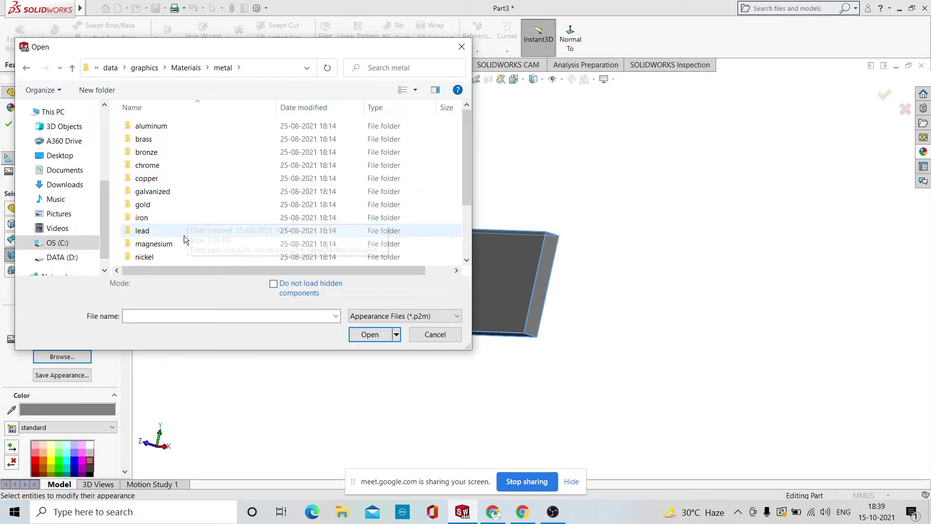
left_click(205, 257)
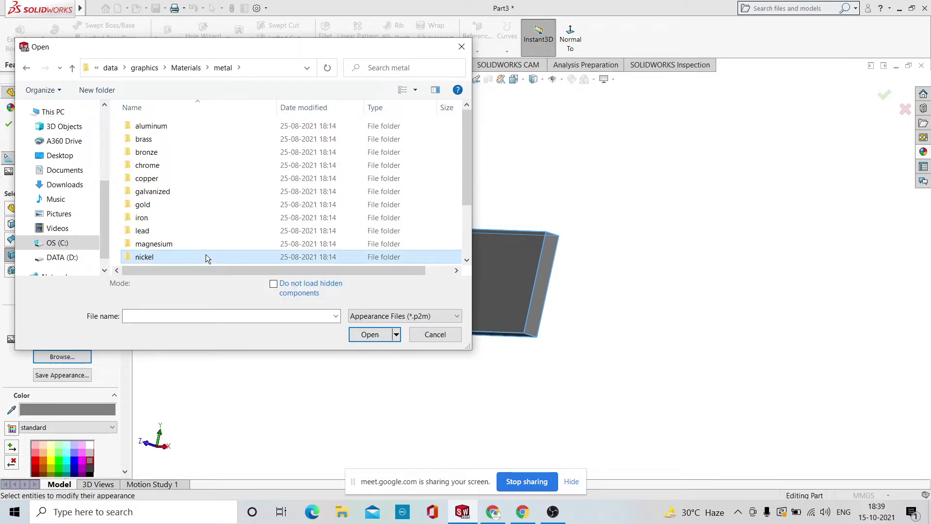
double_click(208, 258)
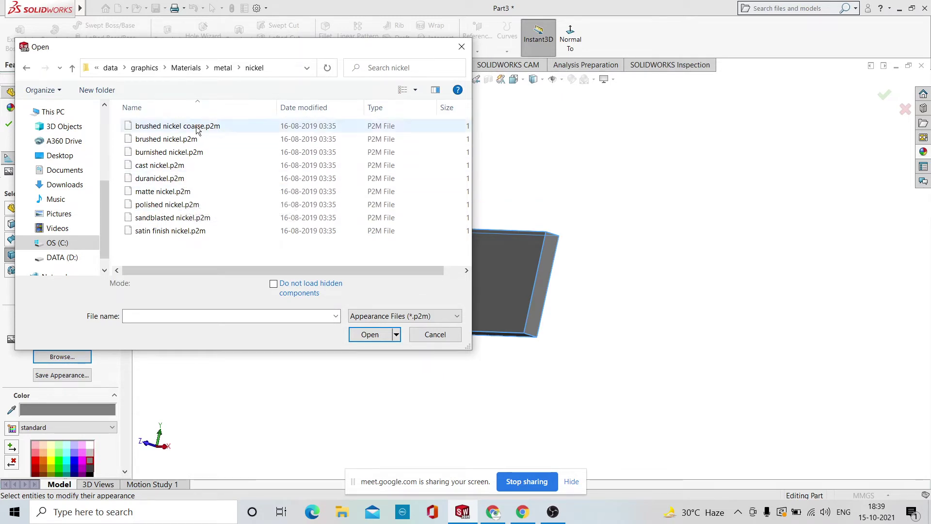
left_click(211, 165)
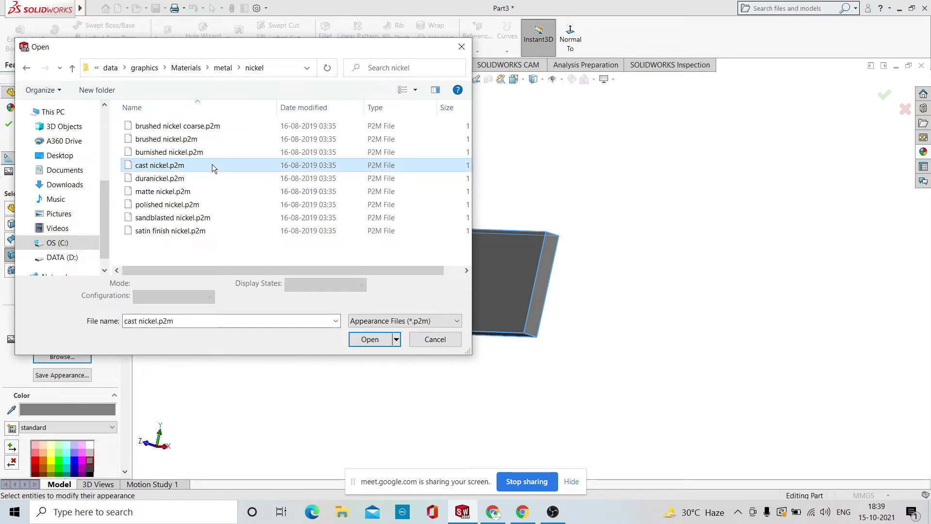
left_click(369, 339)
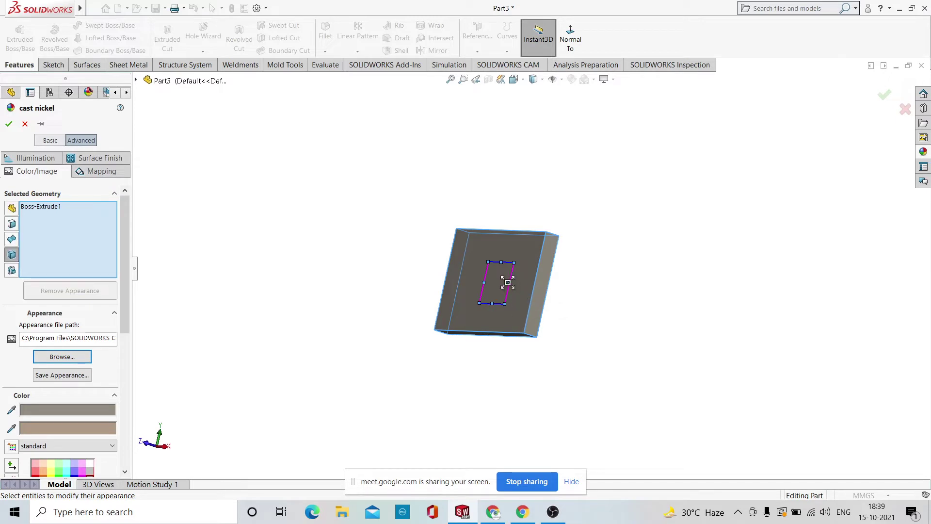
left_click_drag(508, 284, 611, 307)
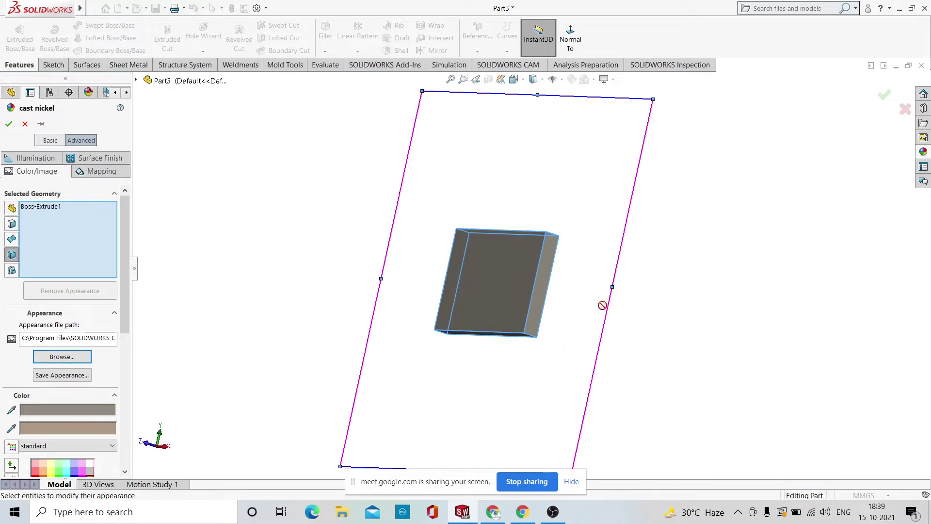
left_click(882, 96)
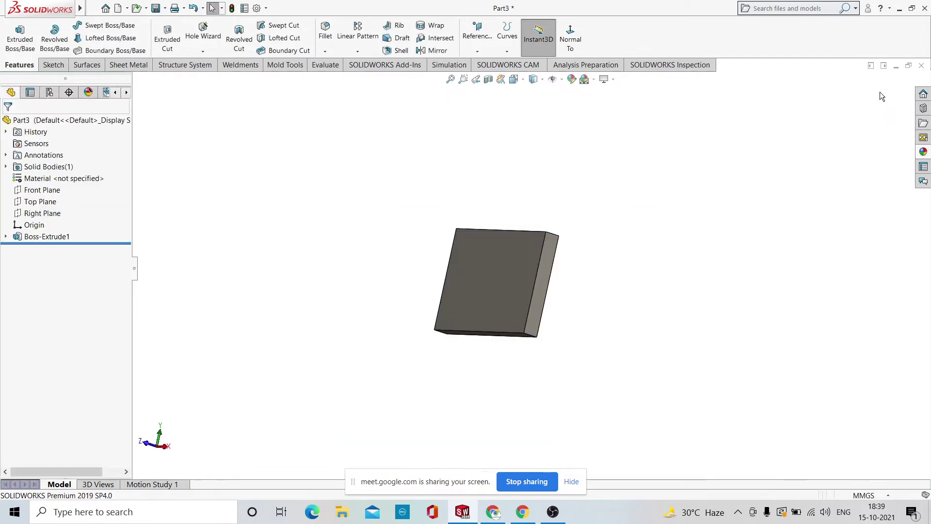
Examine the cast nickel finish on the block's faces from several angles and distances.
middle_click_drag(684, 197, 616, 179)
scroll(509, 248, "down", 5)
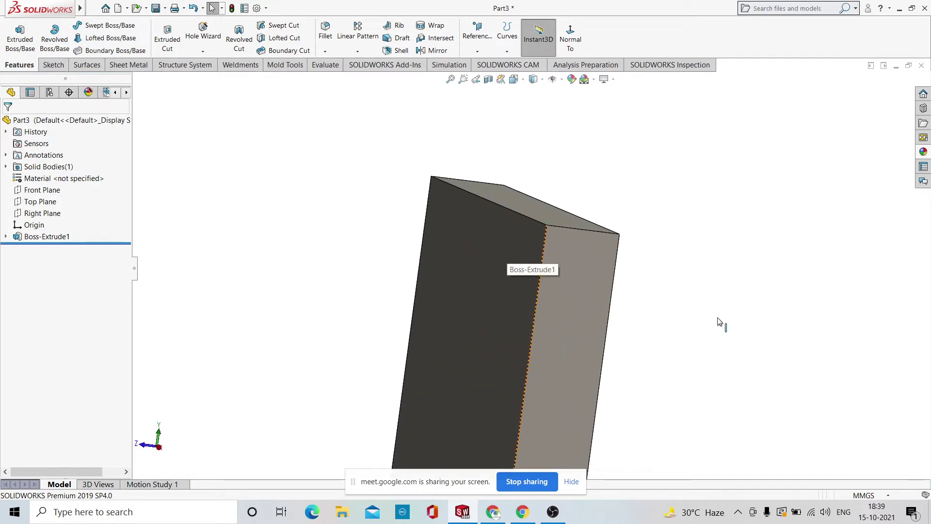
middle_click_drag(534, 298, 495, 314)
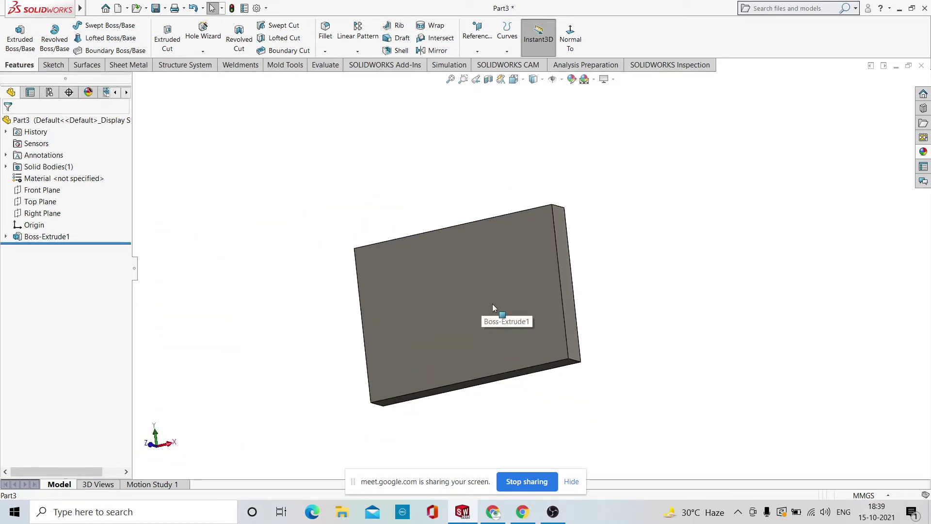
scroll(447, 338, "down", 2)
middle_click_drag(447, 338, 515, 358)
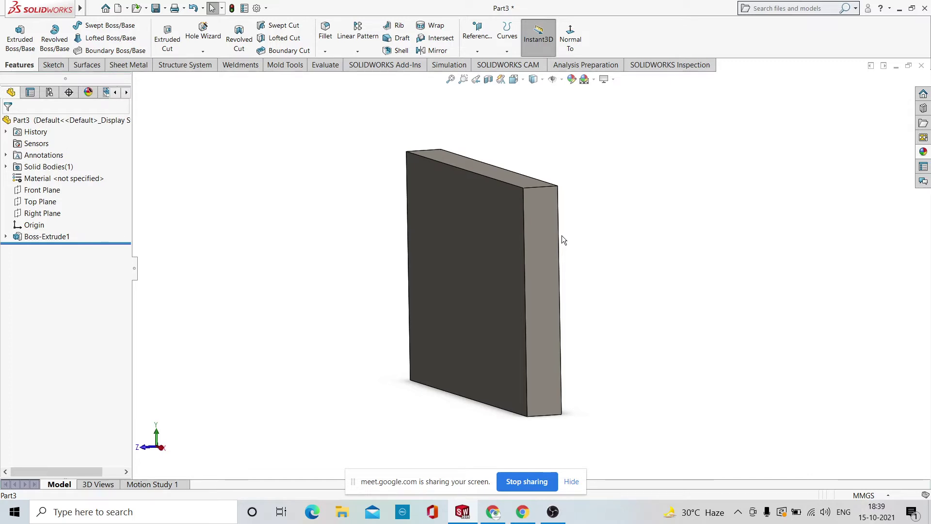
middle_click_drag(538, 291, 565, 250)
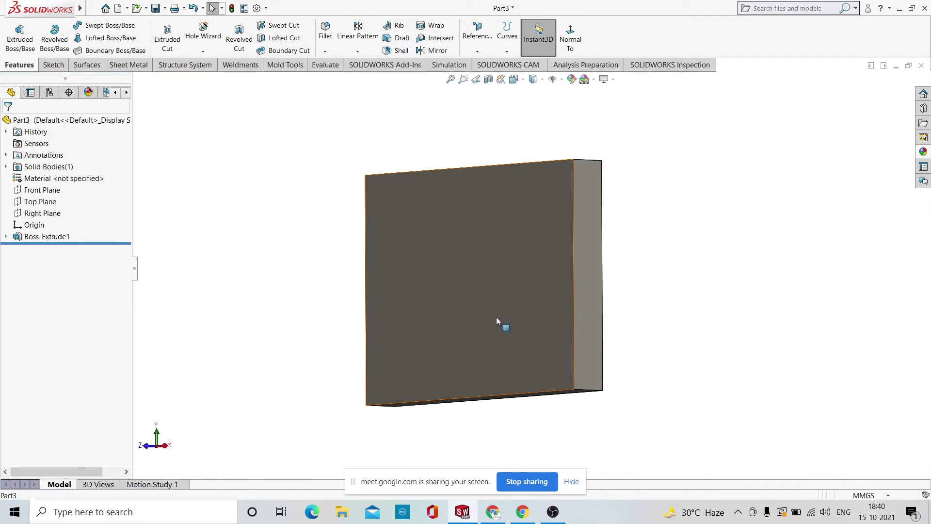
scroll(496, 317, "up", 2)
scroll(503, 228, "down", 1)
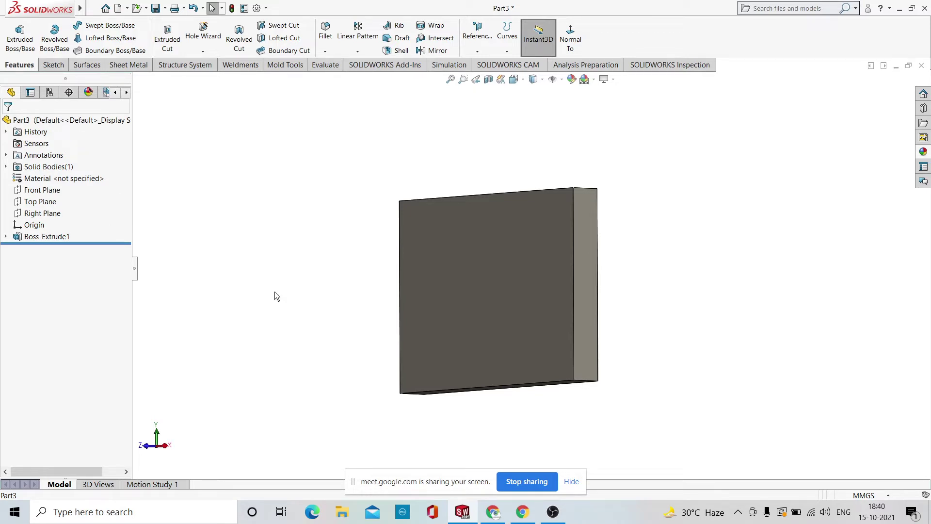
mouse_move(518, 334)
middle_mouse_down()
mouse_move(503, 353)
mouse_move(512, 345)
middle_mouse_up()
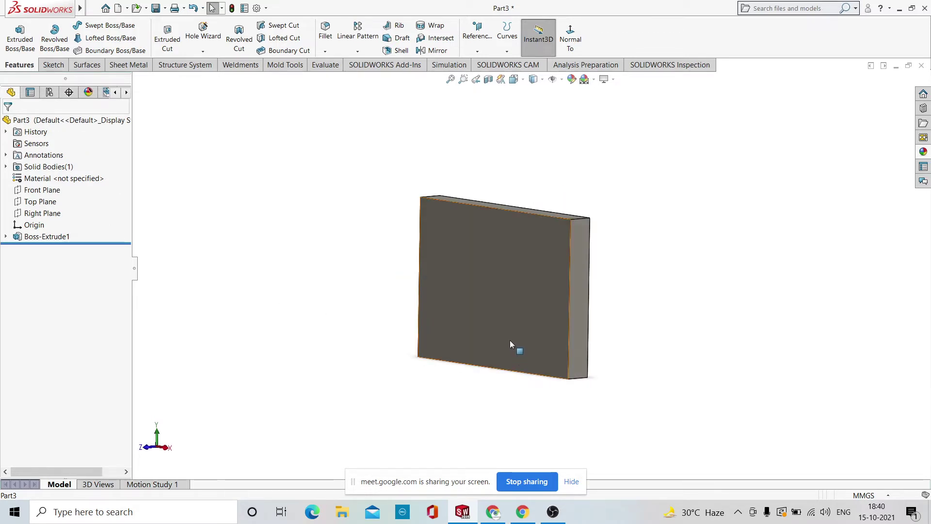
Open the appearance of the block's body for editing, starting from its large front face.
left_click(510, 344)
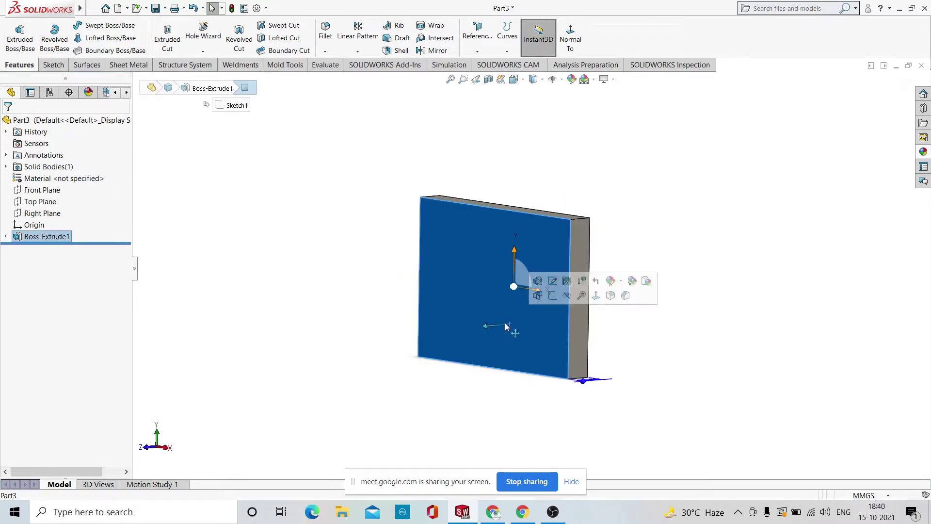
left_click(610, 281)
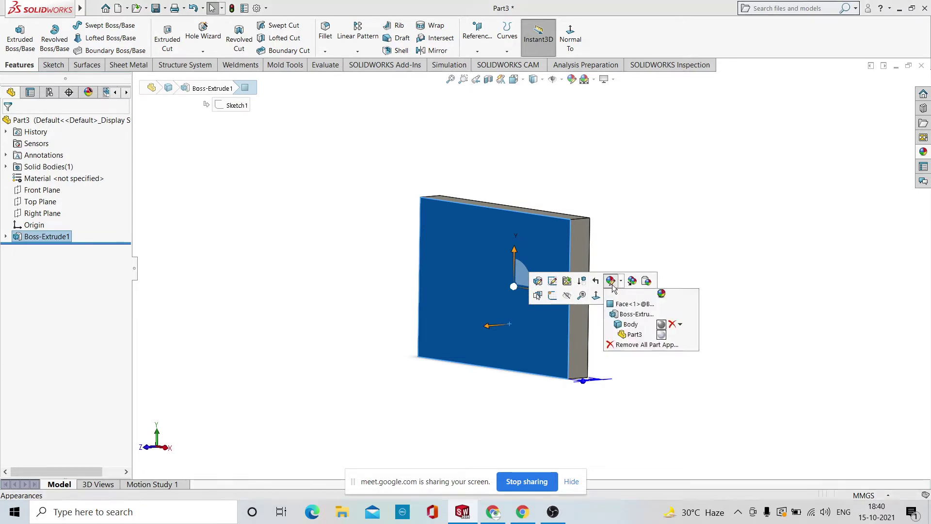
left_click(624, 328)
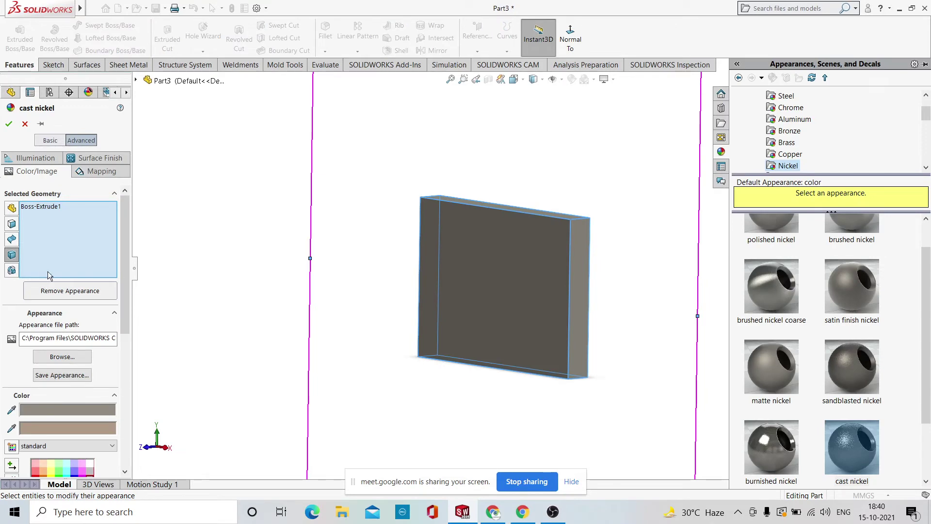
Replace the body's appearance with brushed brass.p2m from the metal/brass materials folder.
left_click(63, 357)
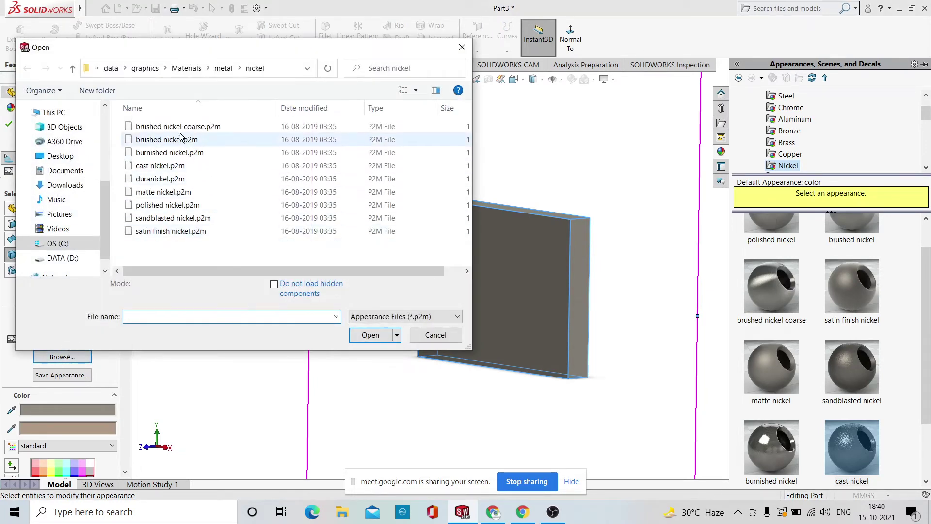
left_click(74, 69)
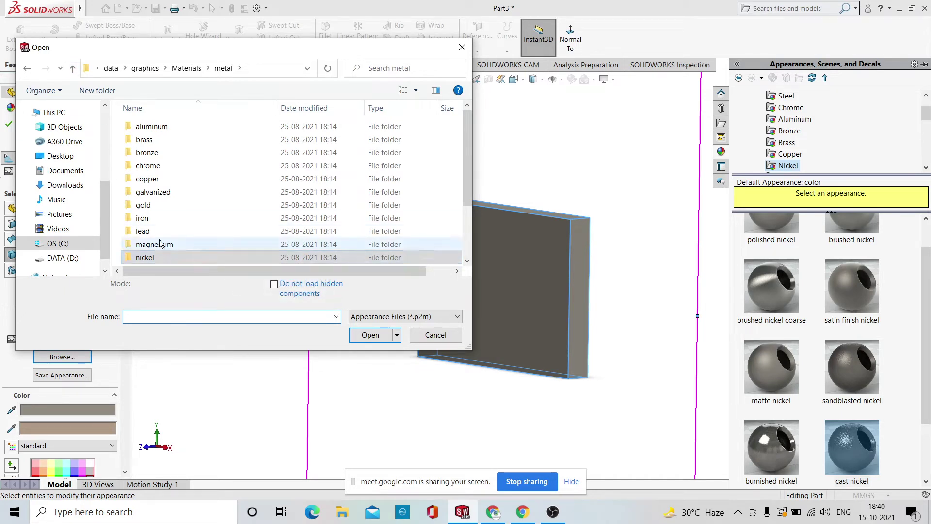
left_click(160, 142)
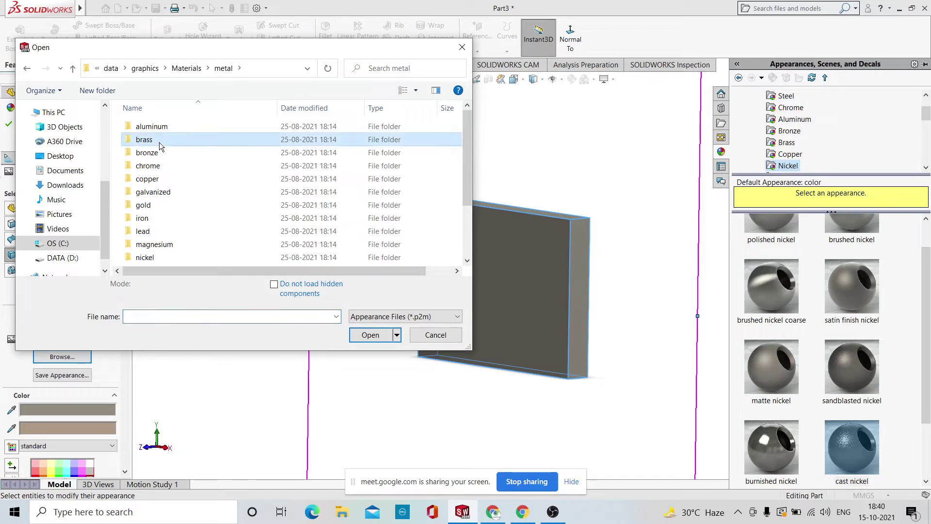
double_click(159, 142)
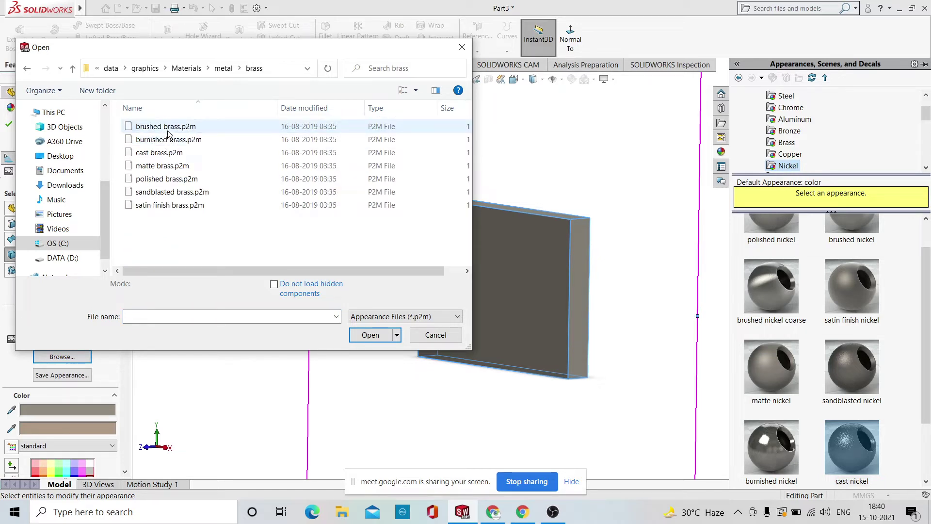
left_click(168, 130)
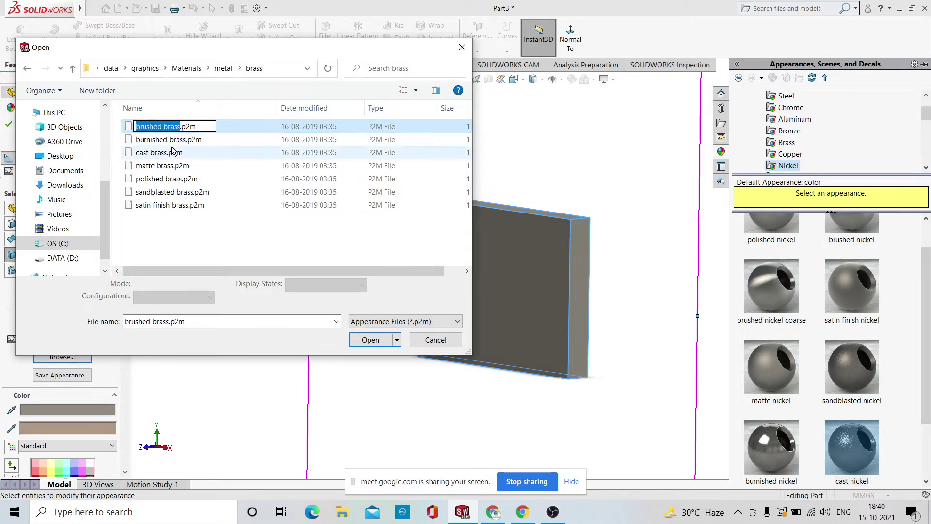
left_click(193, 140)
left_click(194, 127)
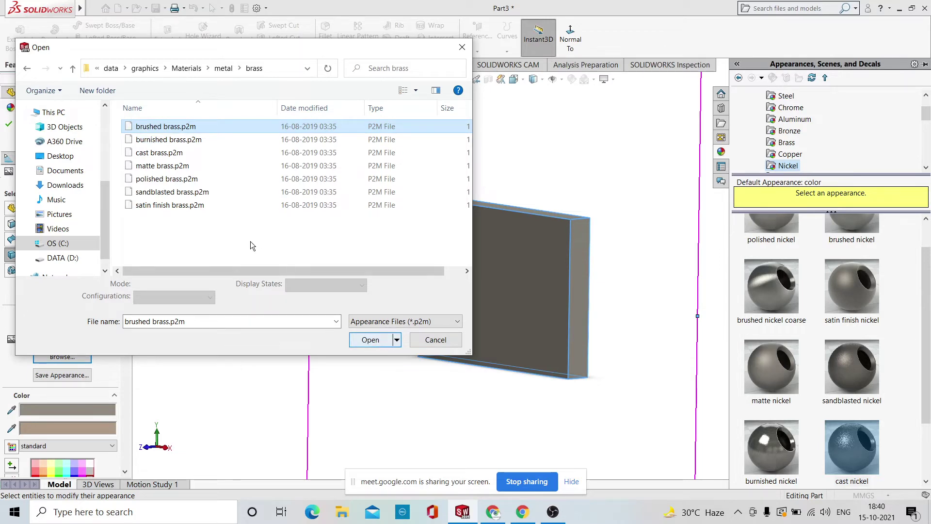
left_click(172, 179)
left_click(170, 128)
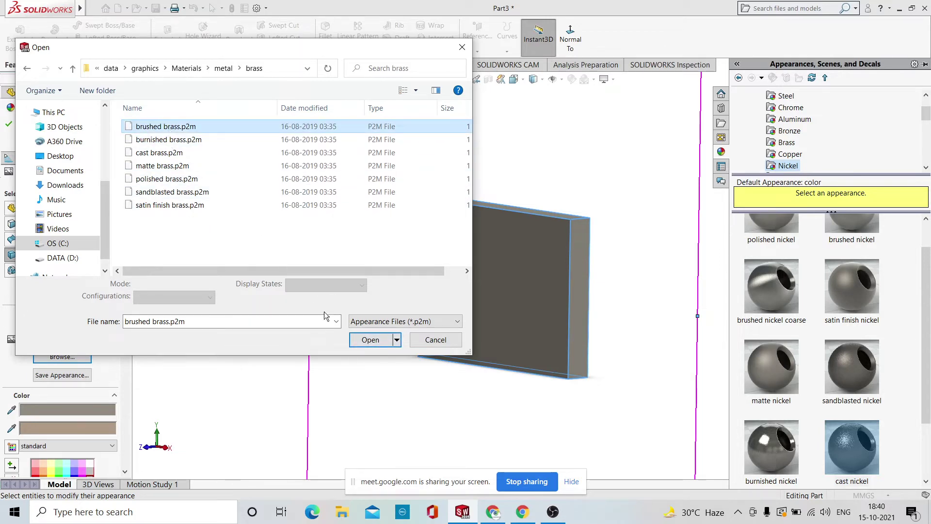
left_click(371, 340)
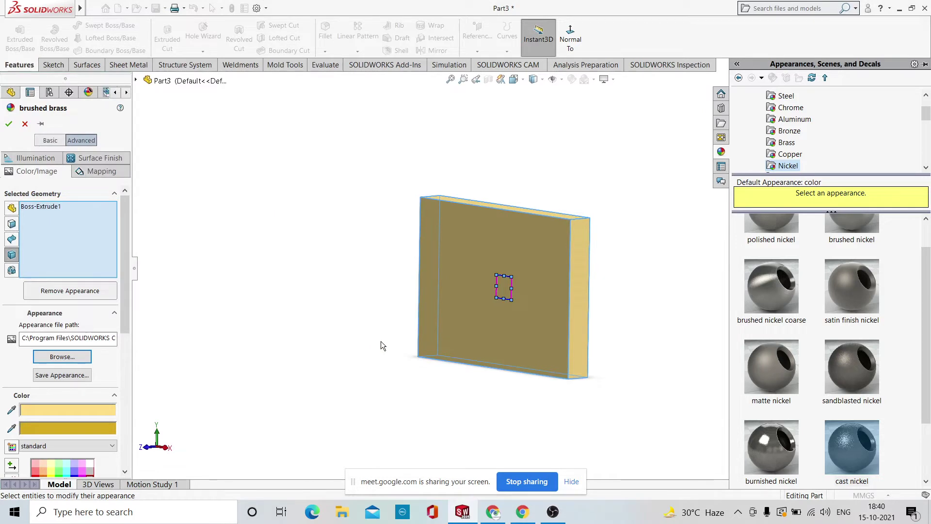
Inspect the brushed brass finish from several angles and replace it with polished brass.p2m from the same folder.
middle_click_drag(675, 219, 665, 293)
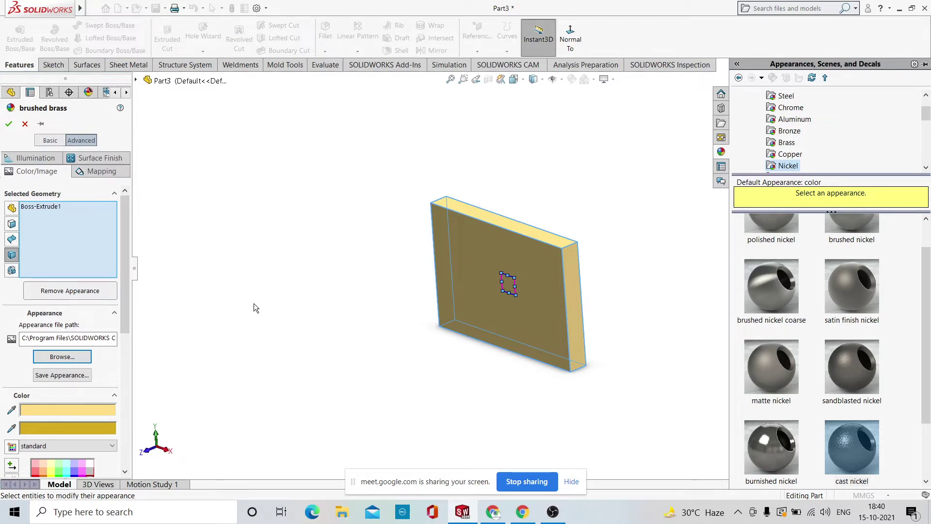
scroll(557, 278, "down", 2)
scroll(558, 278, "up", 1)
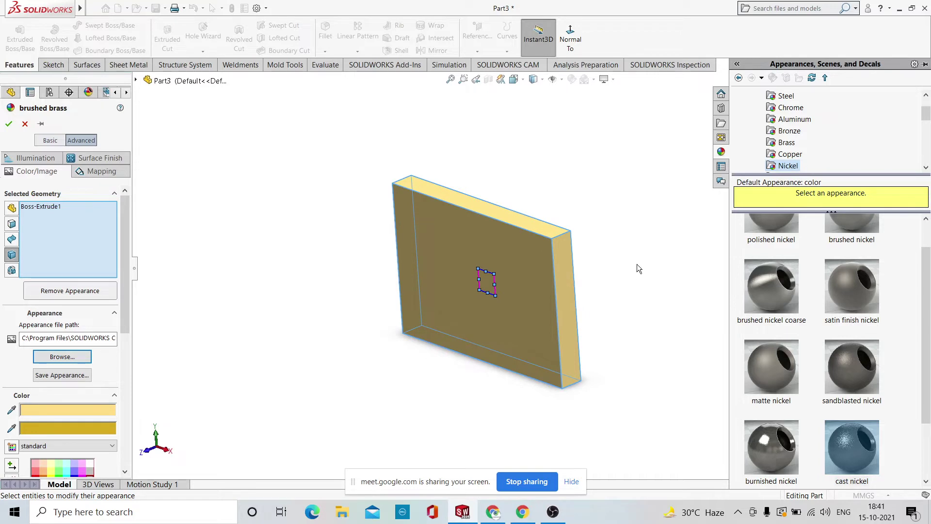
middle_click_drag(637, 263, 501, 318)
scroll(496, 313, "down", 2)
scroll(481, 303, "up", 2)
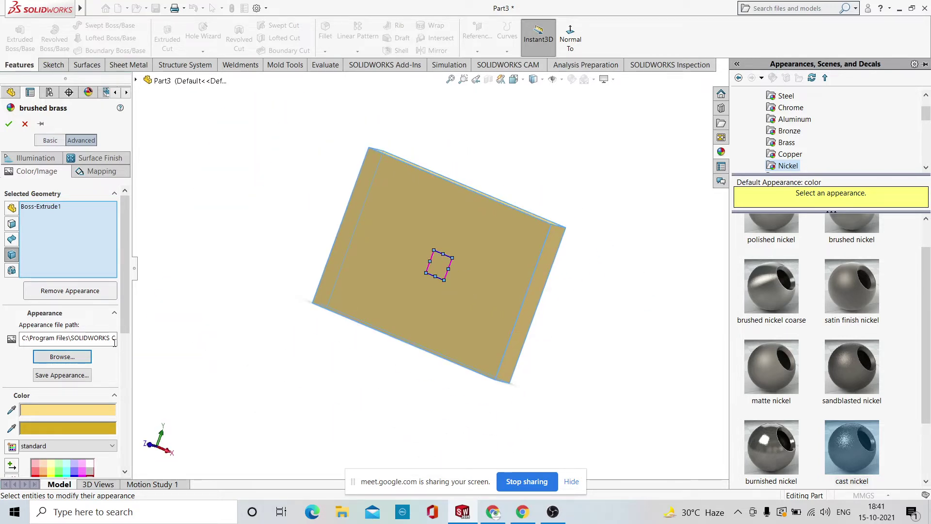
left_click(57, 356)
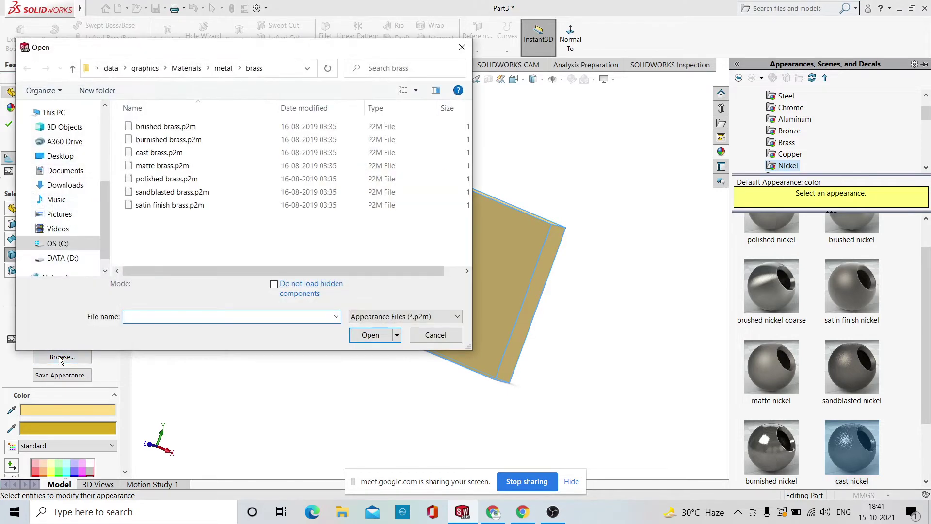
left_click(162, 179)
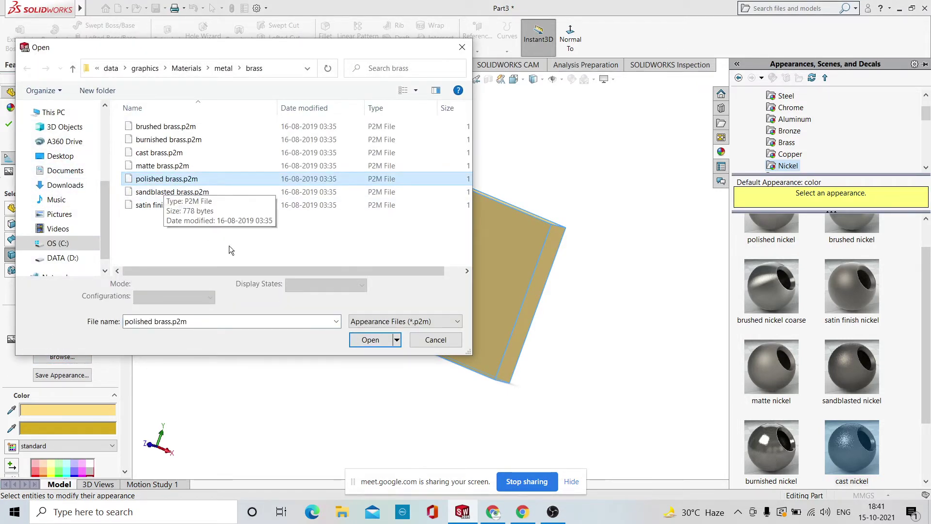
left_click(369, 335)
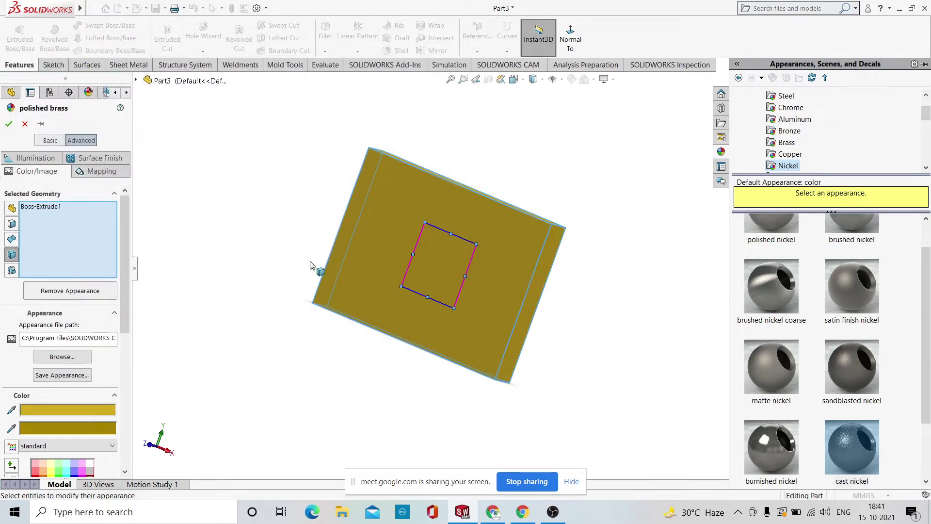
Apply aluminum treadplate.p2m from the metal/aluminum materials folder to the body and view the block from another angle.
left_click(60, 357)
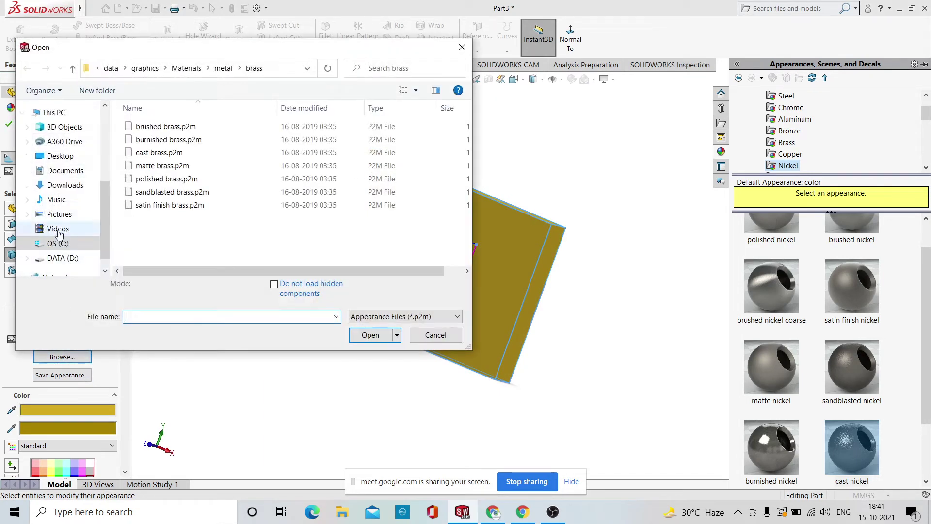
left_click(73, 69)
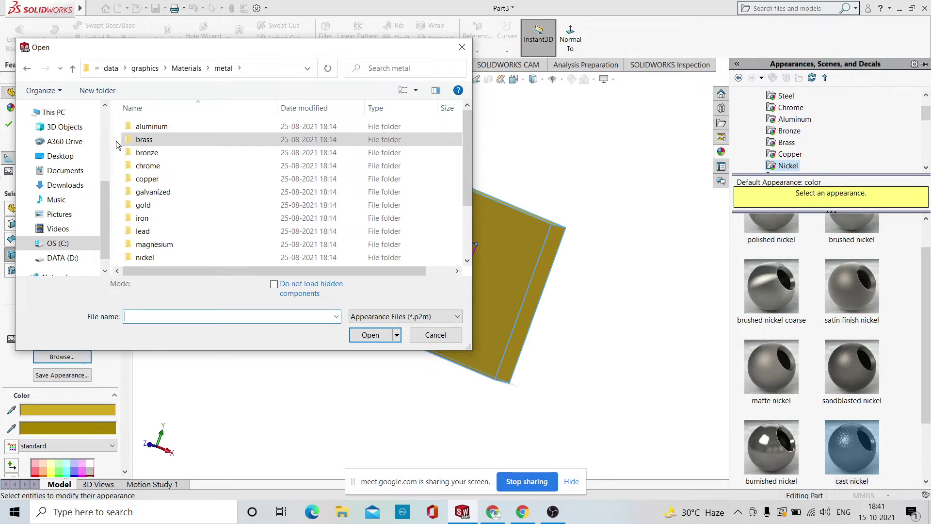
double_click(146, 127)
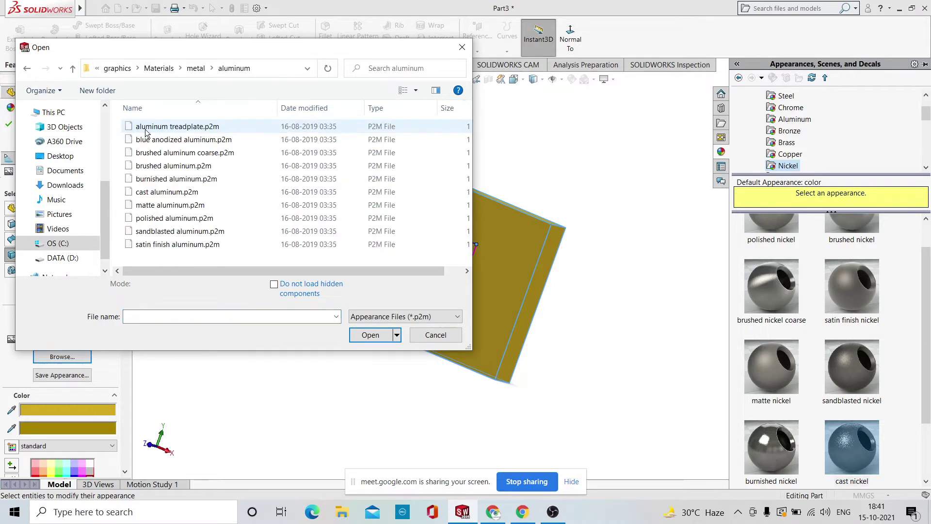
left_click(155, 127)
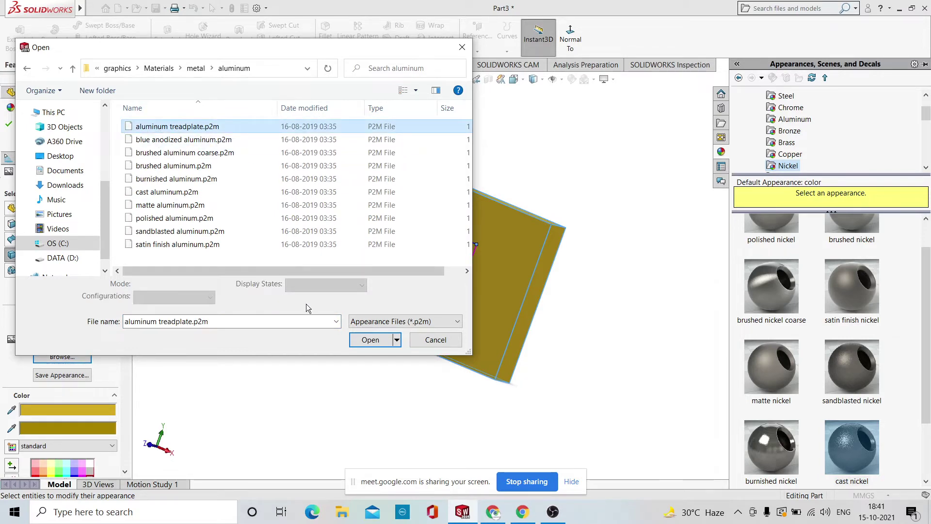
left_click(368, 340)
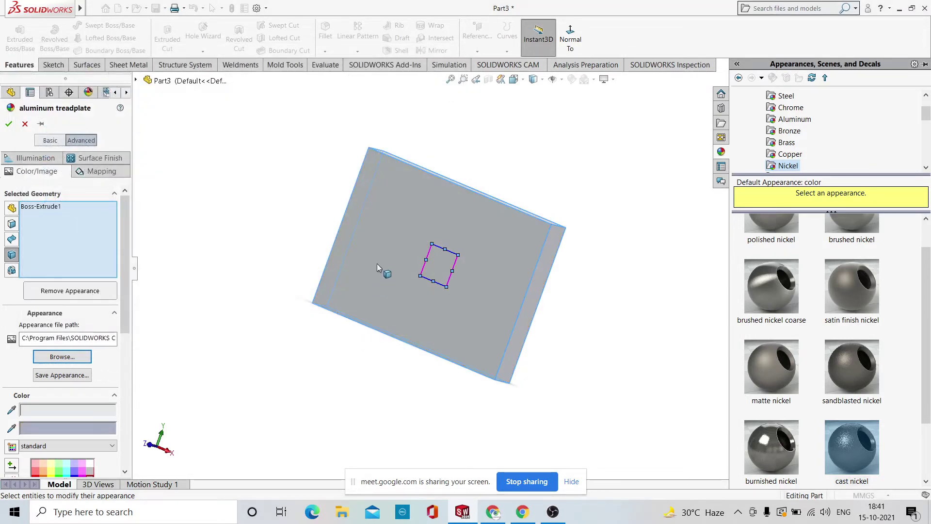
middle_click_drag(377, 264, 353, 406)
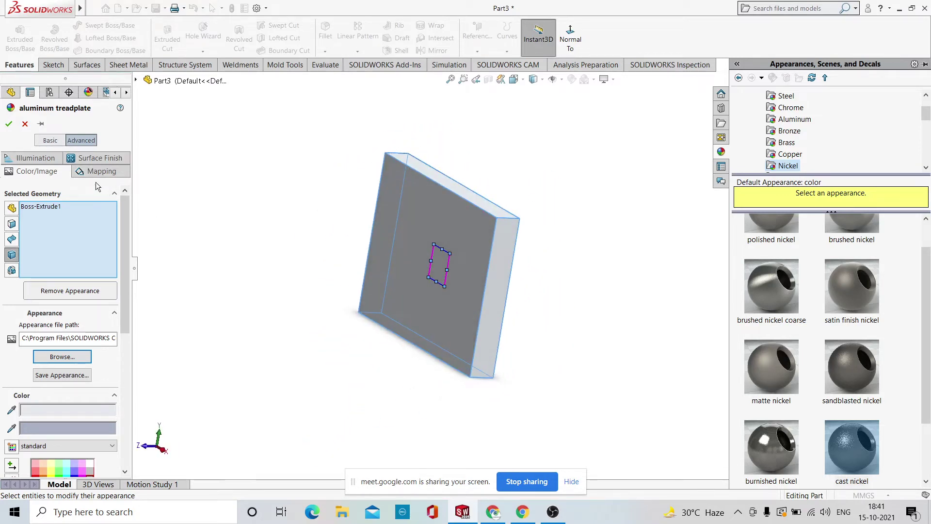
Browse the Materials appearance library for another finish, looking through the subfolders of the Metals folder.
left_click(62, 357)
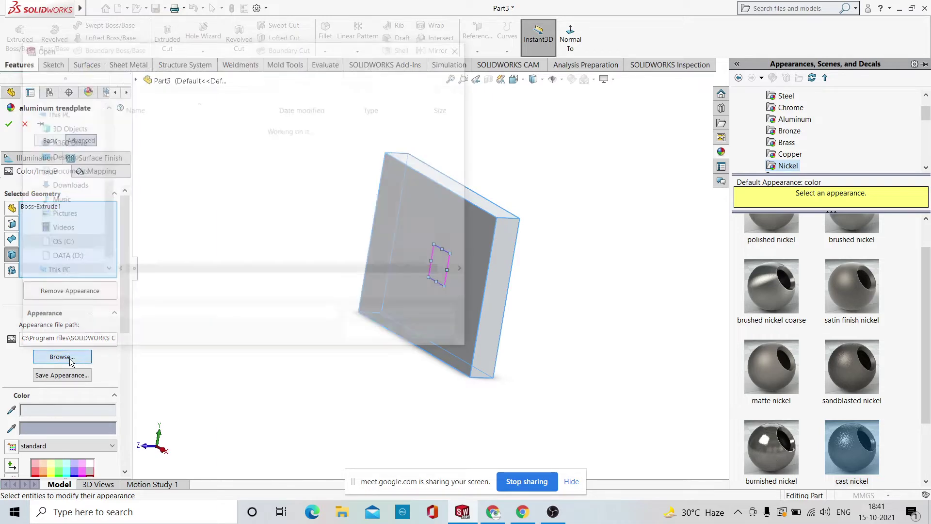
left_click(76, 71)
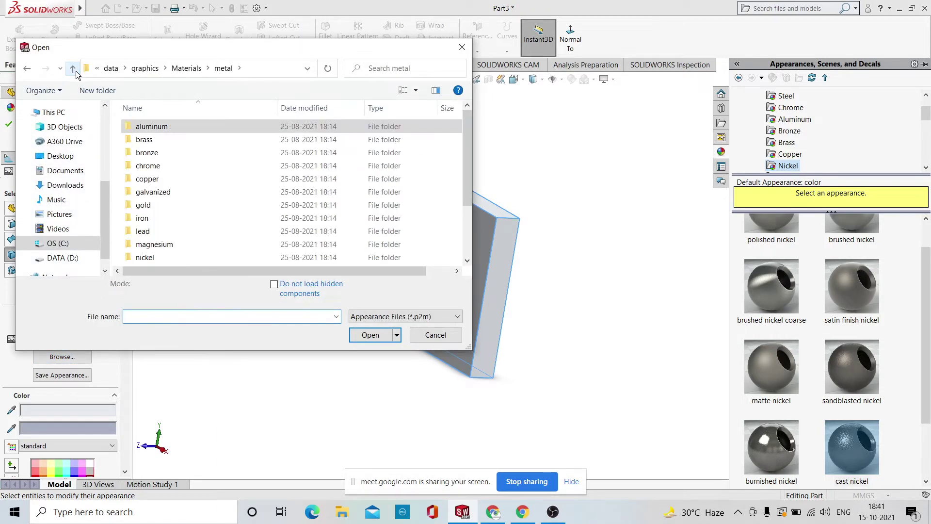
left_click(76, 71)
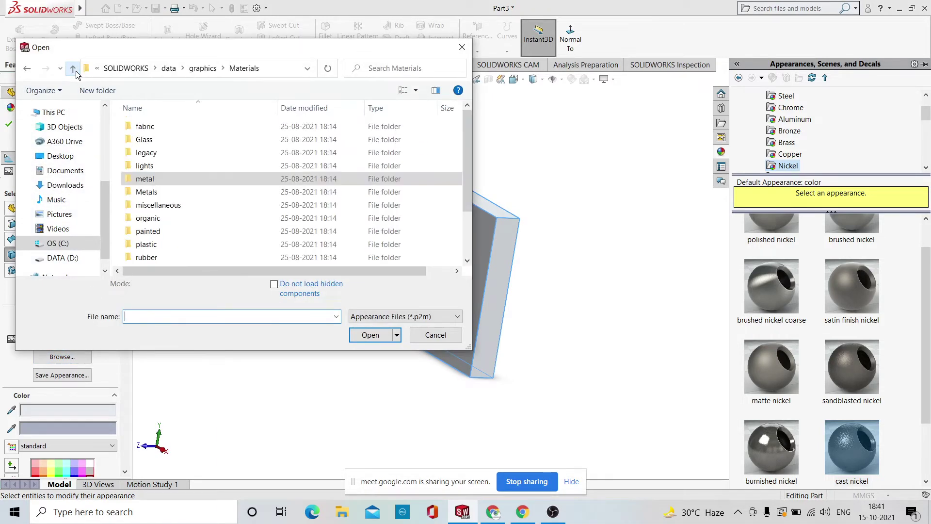
left_click(190, 191)
double_click(189, 191)
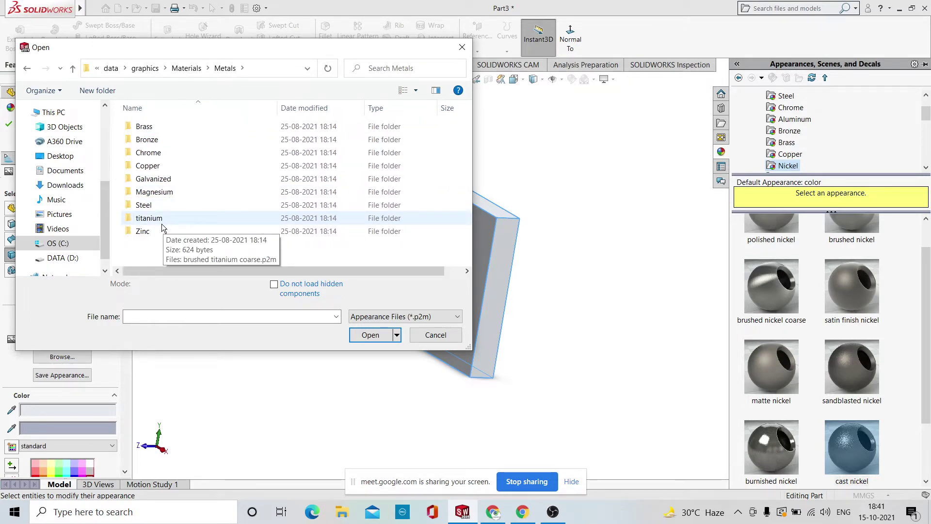
left_click(72, 68)
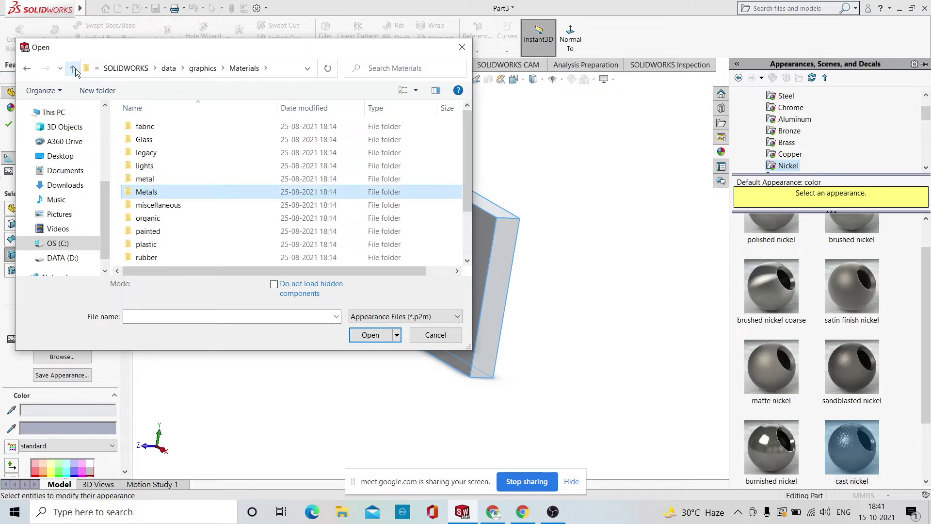
Apply the hardwood floor maritim 2d.p2m appearance from the organic/wood/flooring materials folder to the body.
double_click(176, 220)
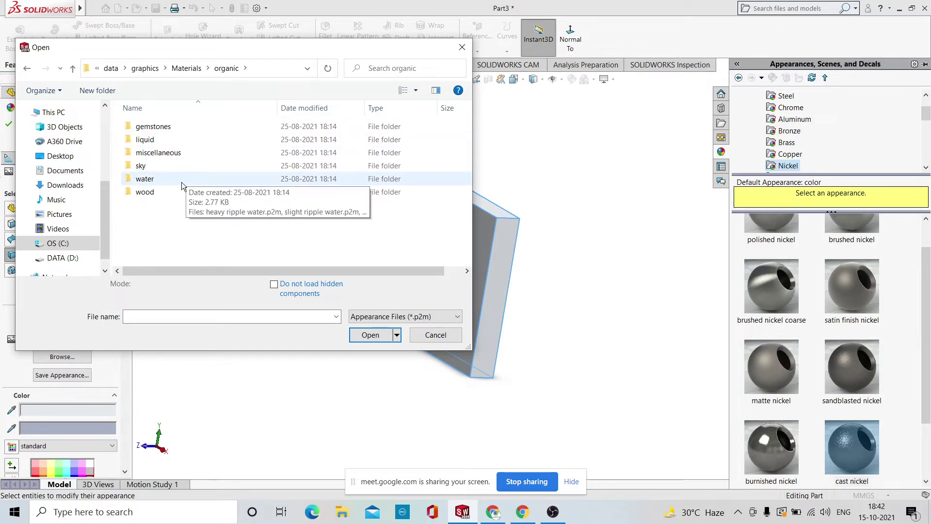
left_click(177, 196)
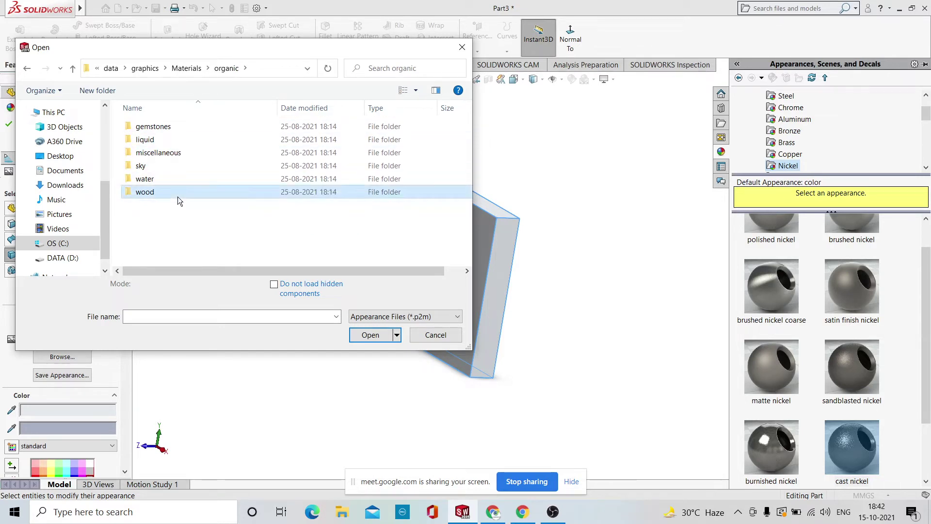
double_click(178, 196)
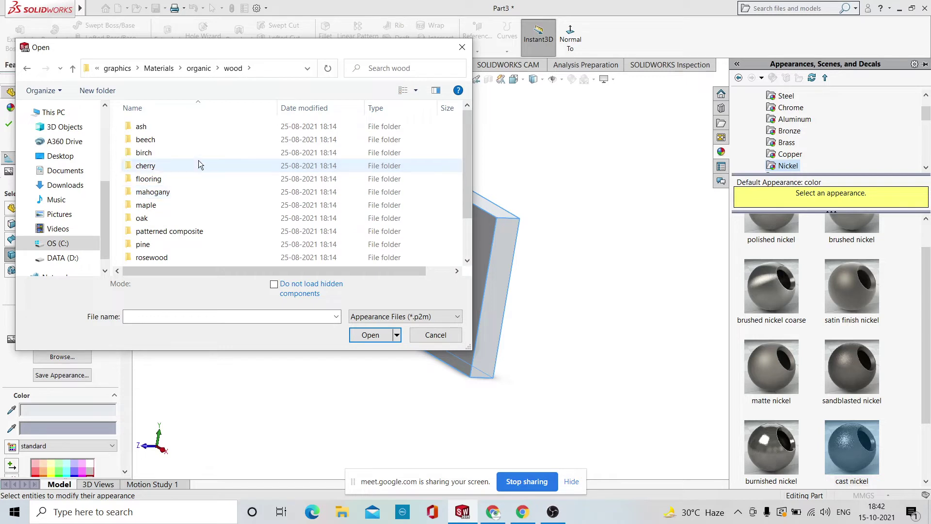
scroll(204, 183, "down", 1)
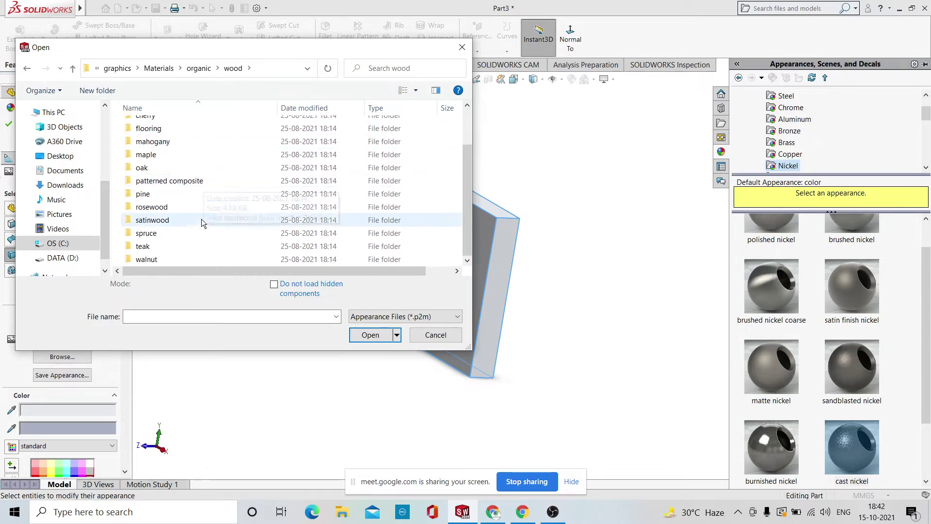
scroll(208, 220, "up", 1)
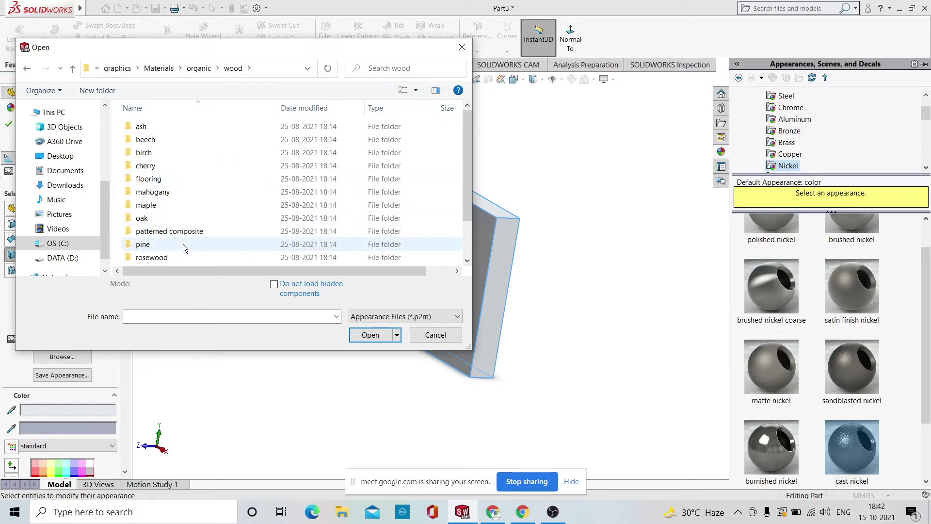
double_click(207, 181)
left_click(220, 127)
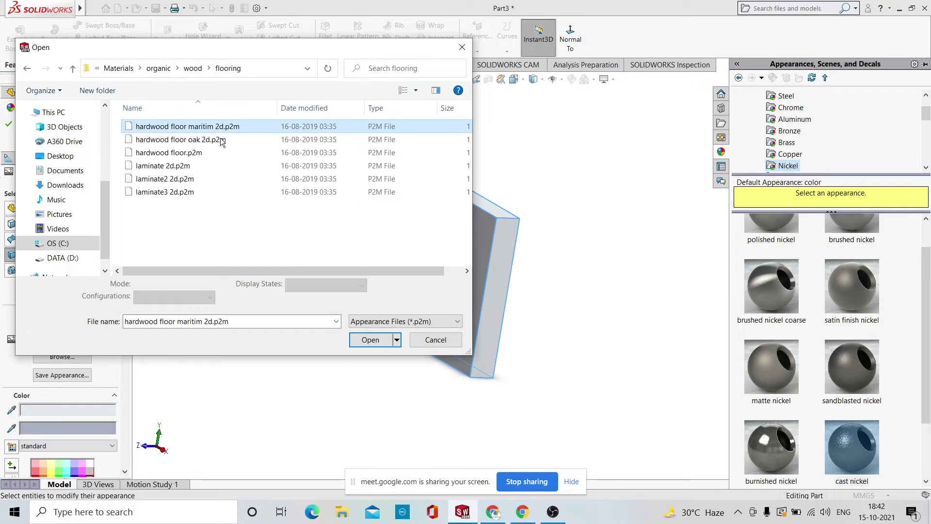
left_click(371, 342)
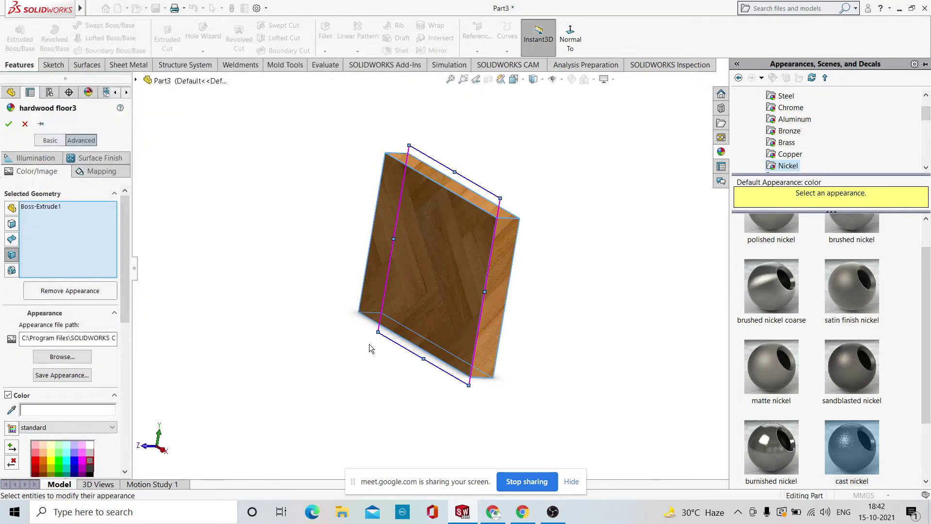
Shrink the hardwood floor texture mapping on the block's large face, then enlarge it to nearly the full height of the face.
middle_click_drag(498, 250, 514, 186)
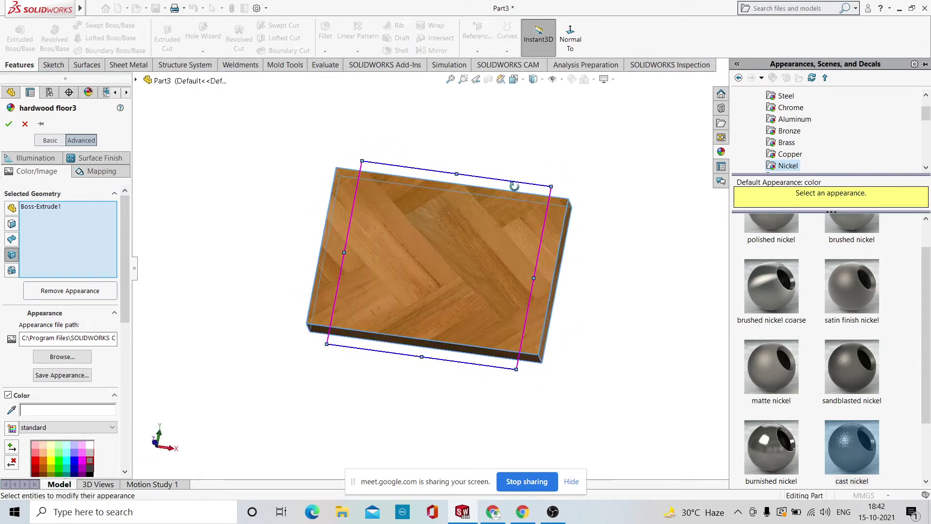
middle_click_drag(560, 287, 563, 228)
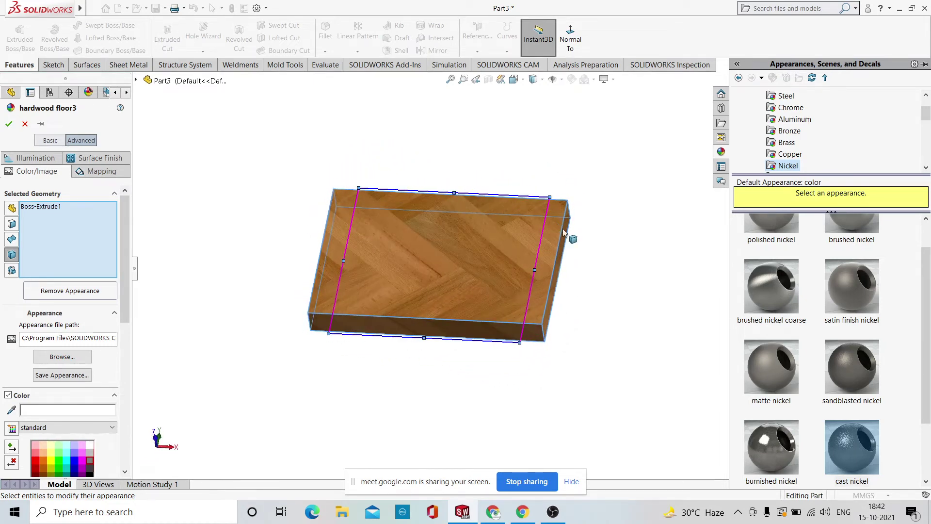
scroll(528, 236, "down", 3)
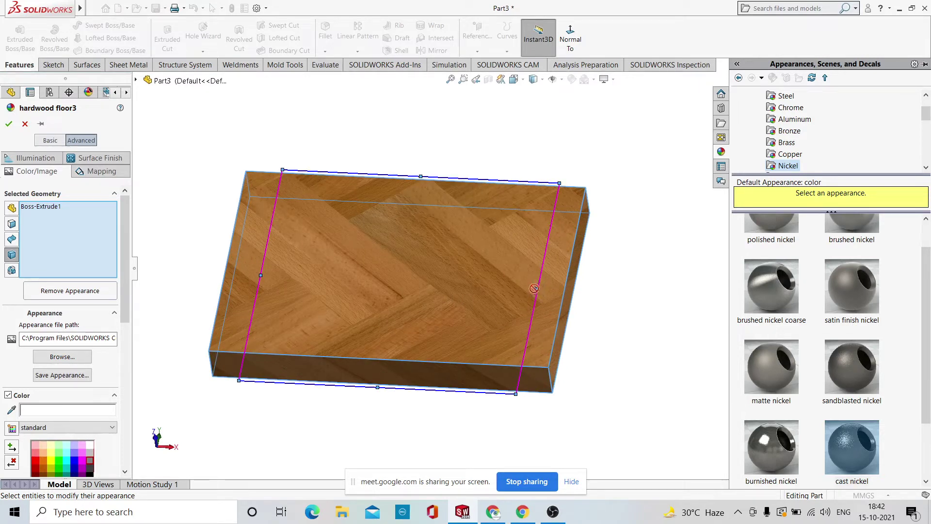
left_click_drag(536, 287, 459, 354)
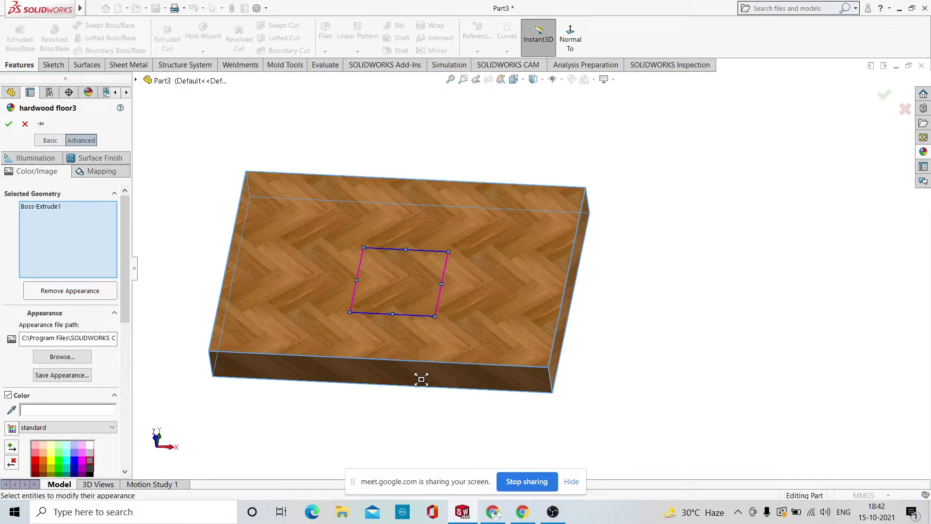
left_click_drag(421, 380, 489, 326)
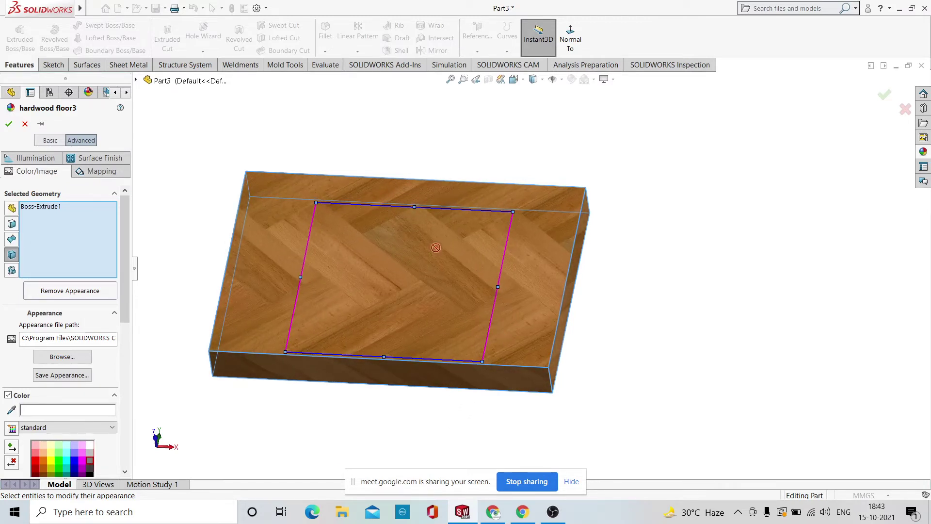
middle_click_drag(435, 248, 412, 285)
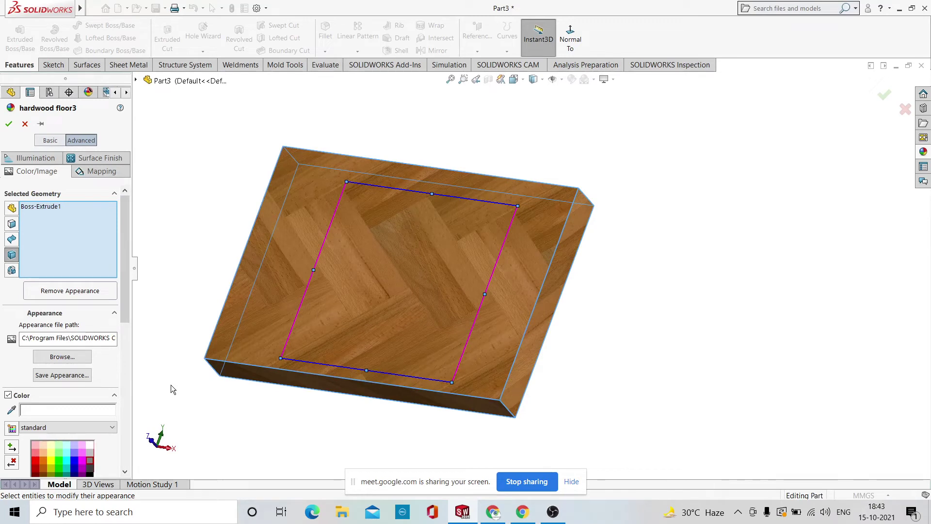
Replace the block's appearance with laminate 2d.p2m from the flooring folder and scale its texture mapping down.
left_click(62, 357)
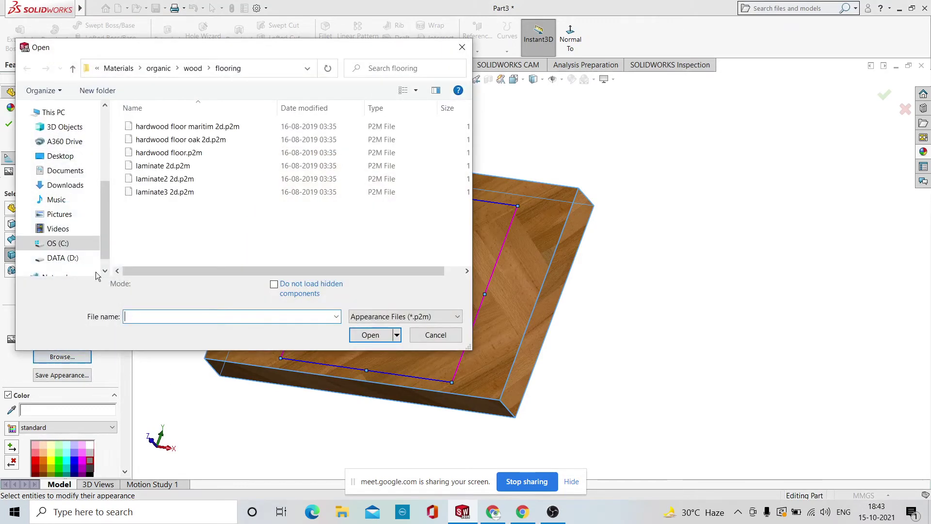
left_click(167, 166)
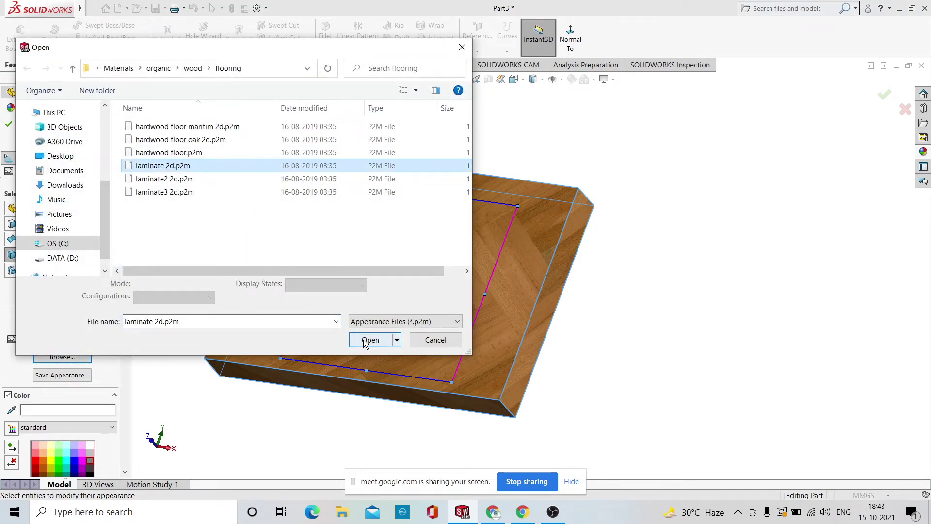
left_click(364, 335)
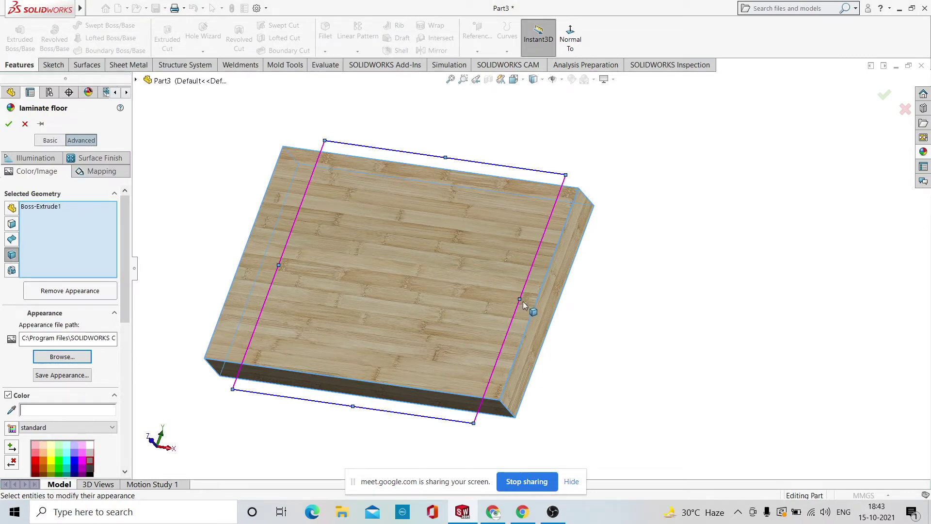
left_click_drag(520, 299, 468, 326)
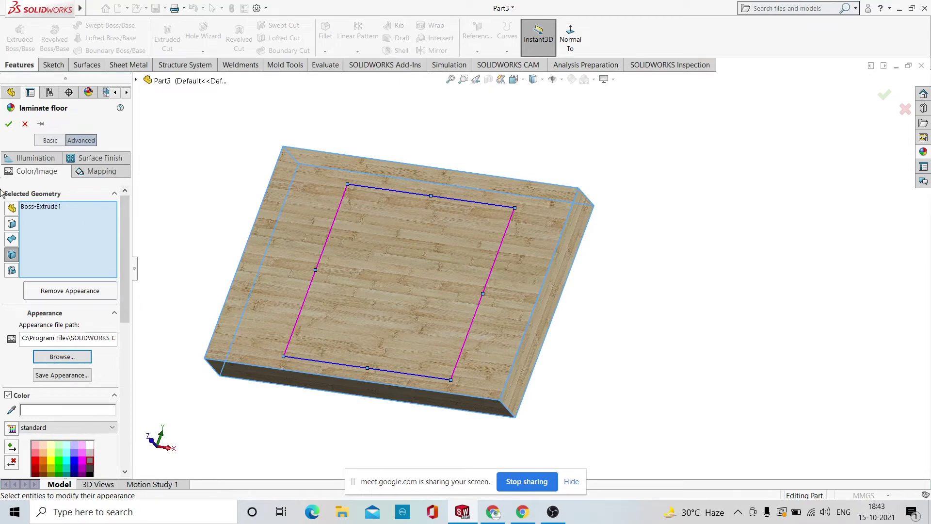
Replace the block's appearance with polished pine.p2m from the wood library's pine folder and scale its texture mapping down.
left_click(62, 357)
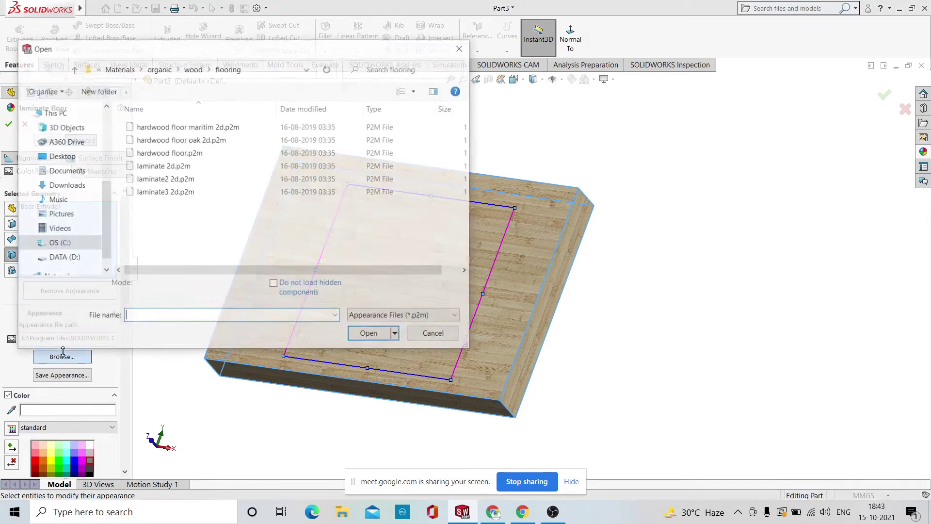
left_click(72, 71)
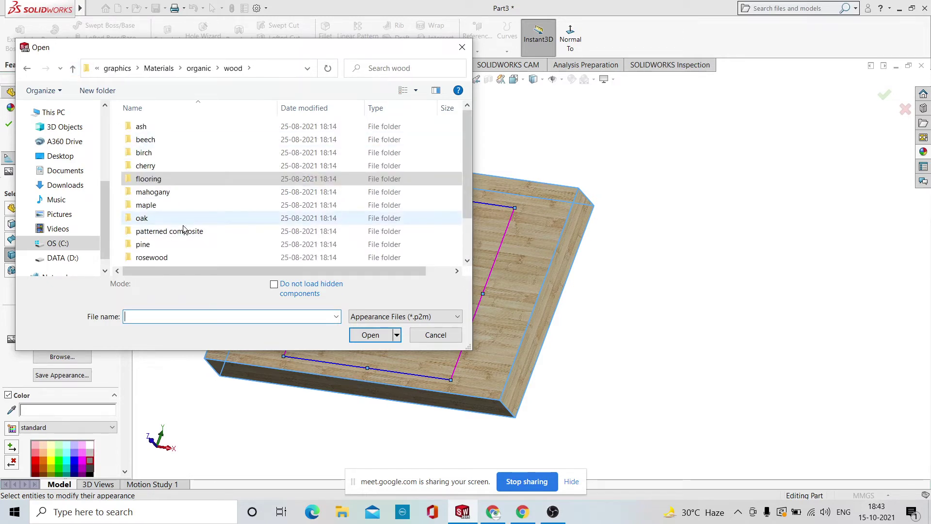
left_click(176, 245)
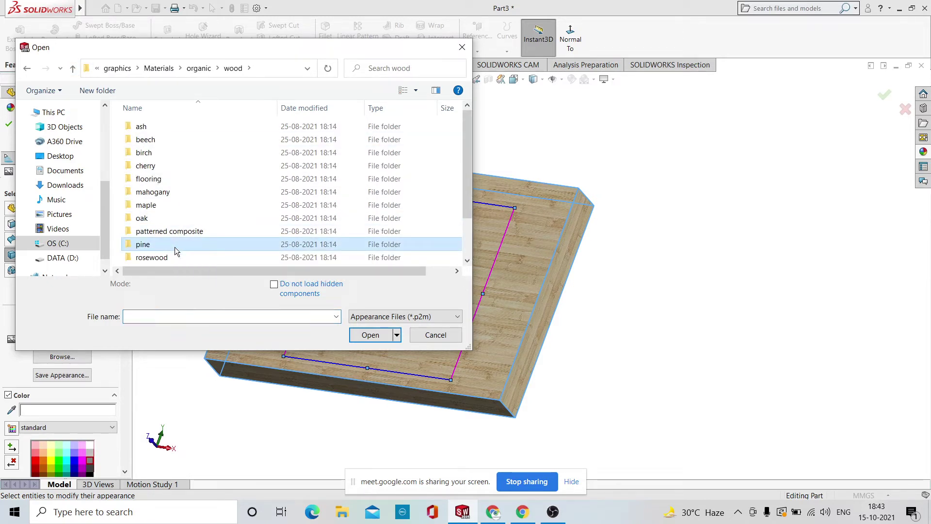
double_click(175, 246)
left_click(199, 152)
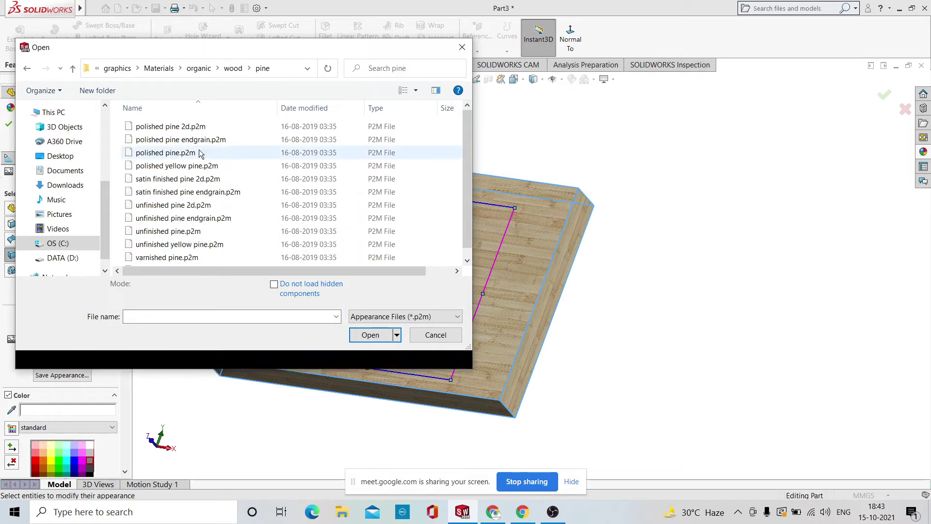
left_click(375, 348)
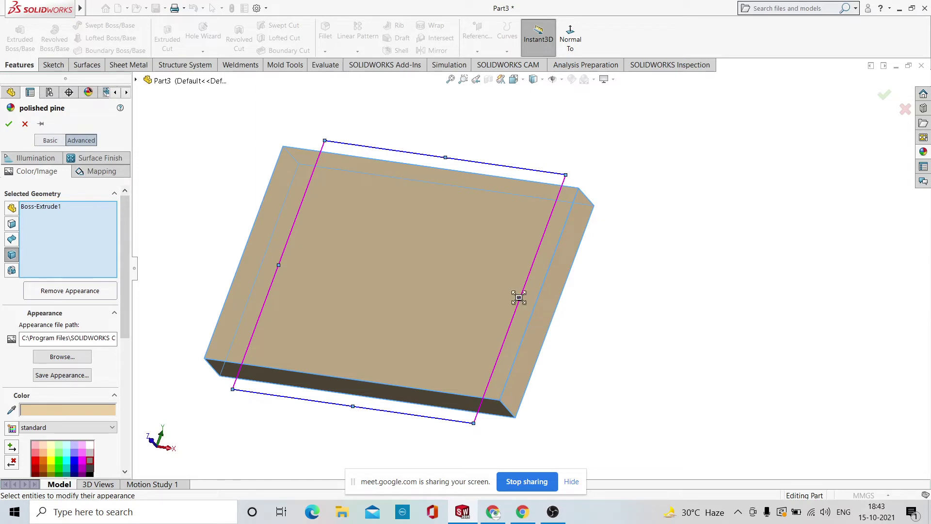
left_click_drag(520, 298, 435, 320)
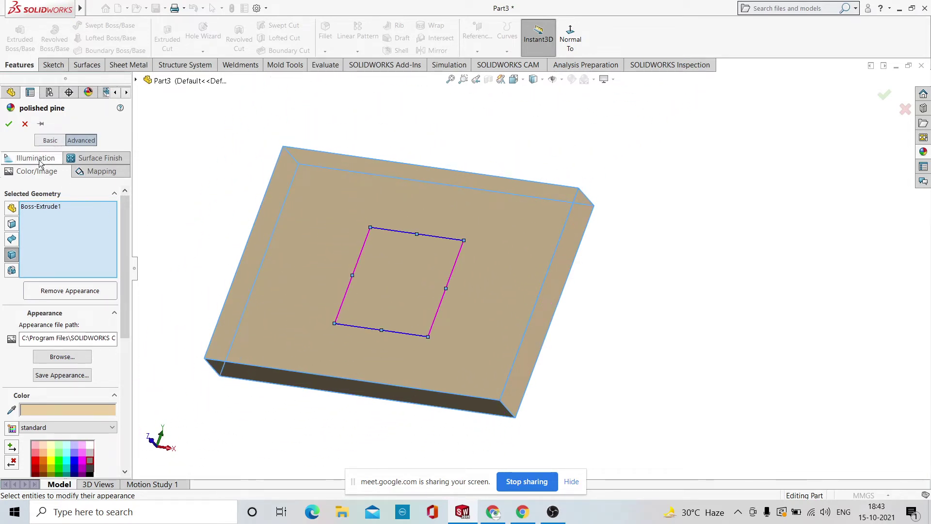
Replace the block's appearance with water still 2d.p2m from the organic water folder and enlarge its texture mapping beyond the block's edges.
left_click(62, 358)
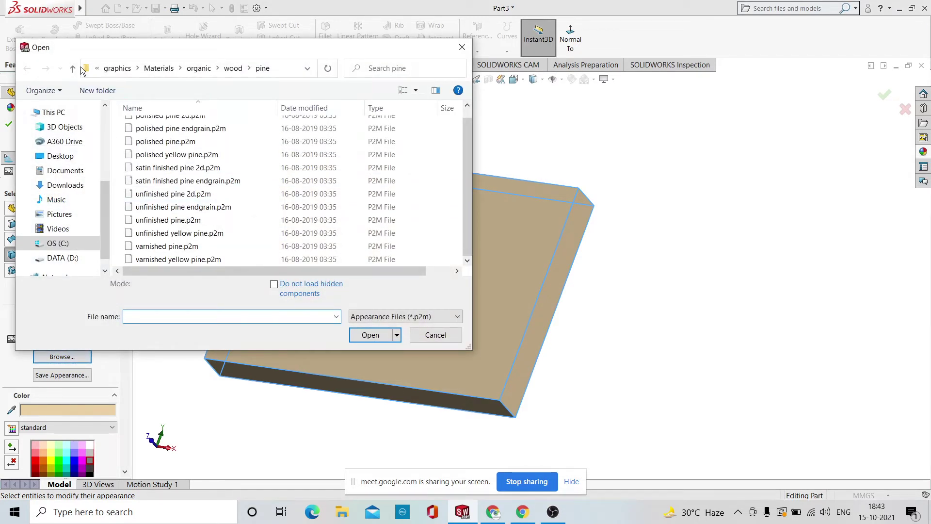
left_click(74, 68)
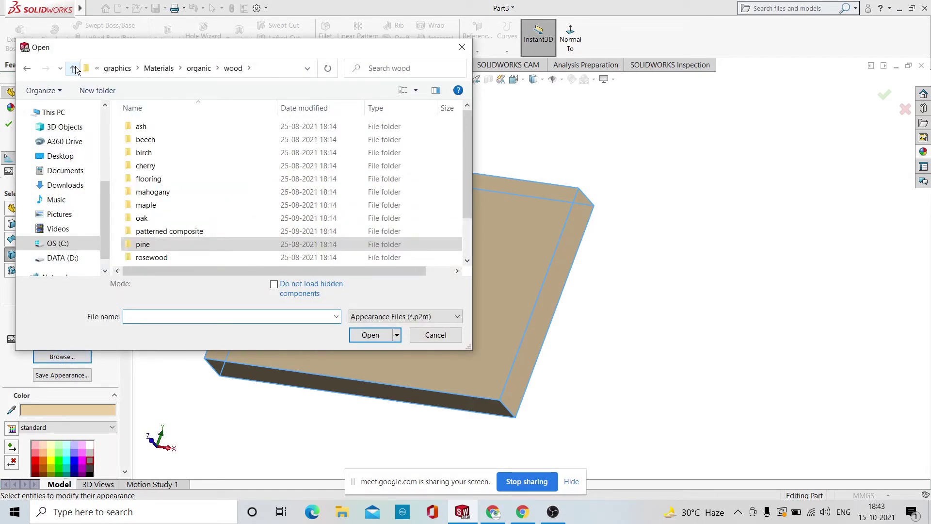
left_click(73, 69)
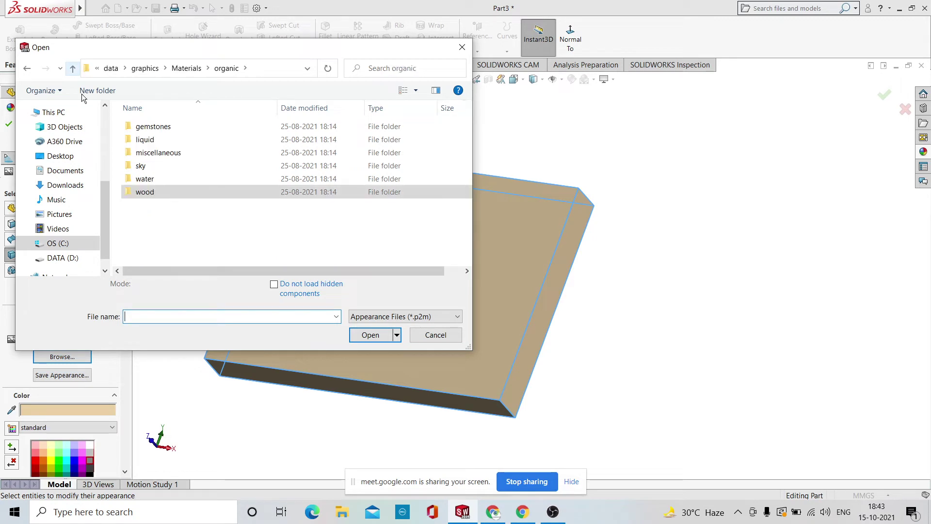
double_click(163, 180)
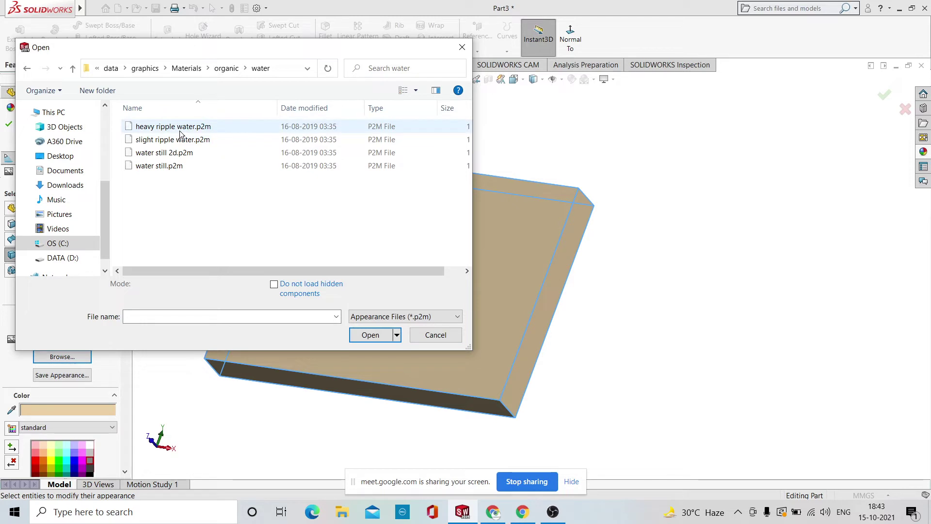
left_click(169, 156)
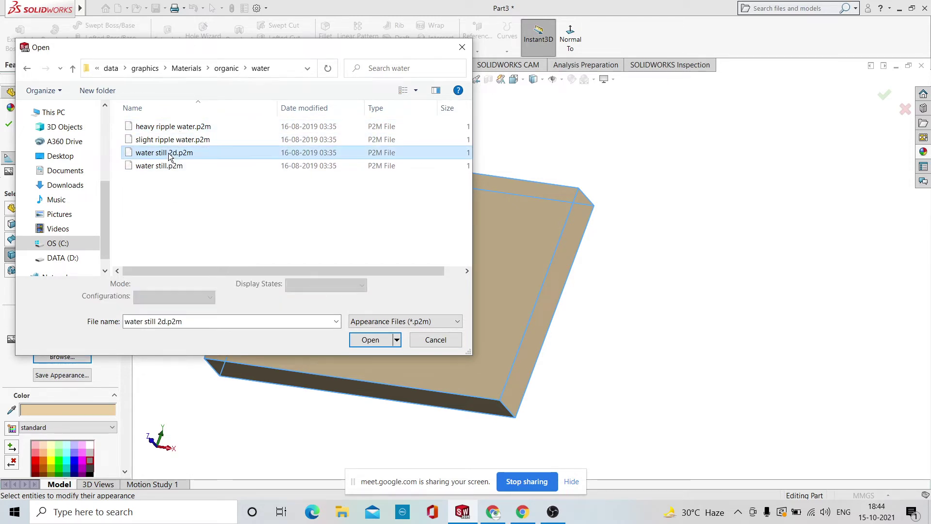
left_click(371, 341)
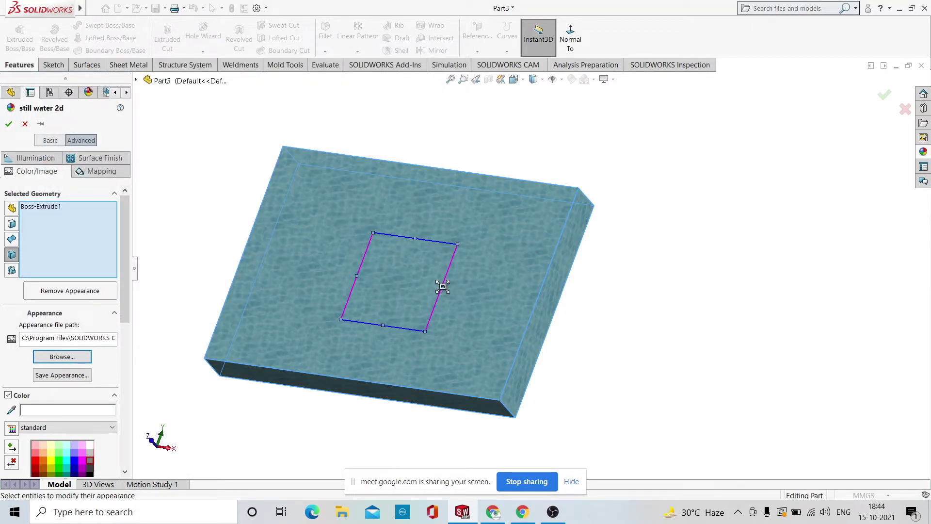
left_click_drag(440, 287, 586, 265)
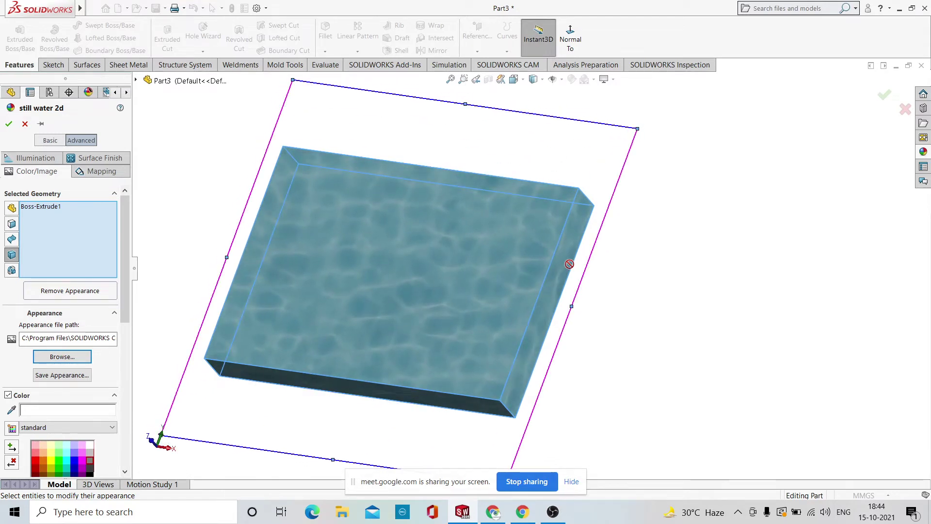
middle_click_drag(602, 248, 447, 302)
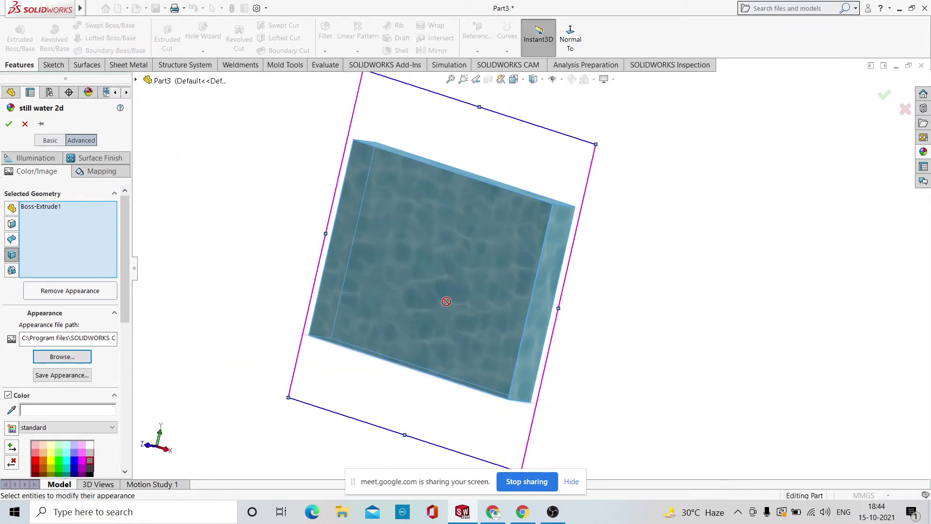
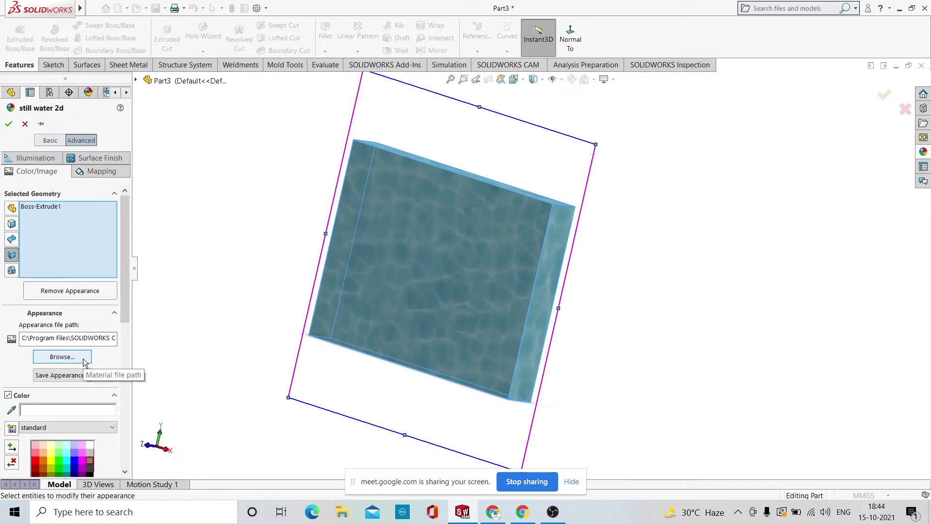
Replace the block's appearance with slight ripple water.p2m and inspect the transparent block from another angle.
left_click(62, 357)
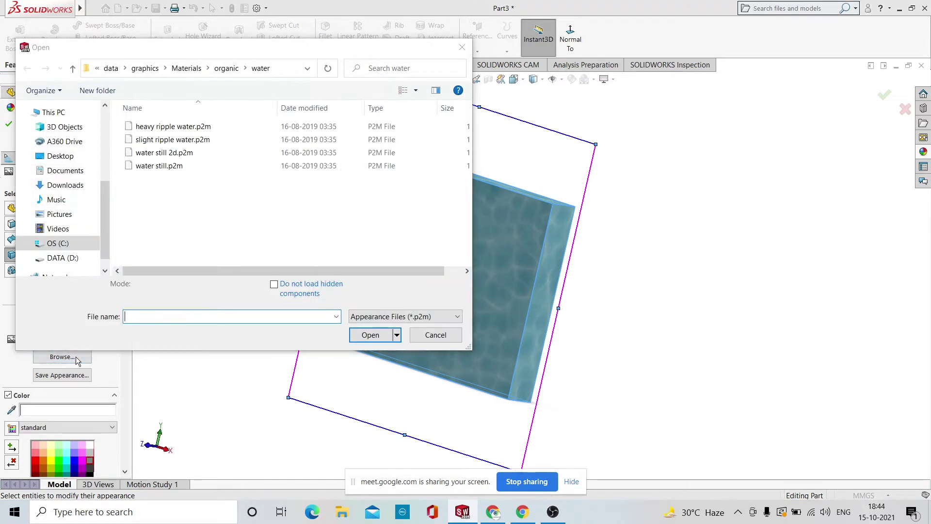
left_click(159, 140)
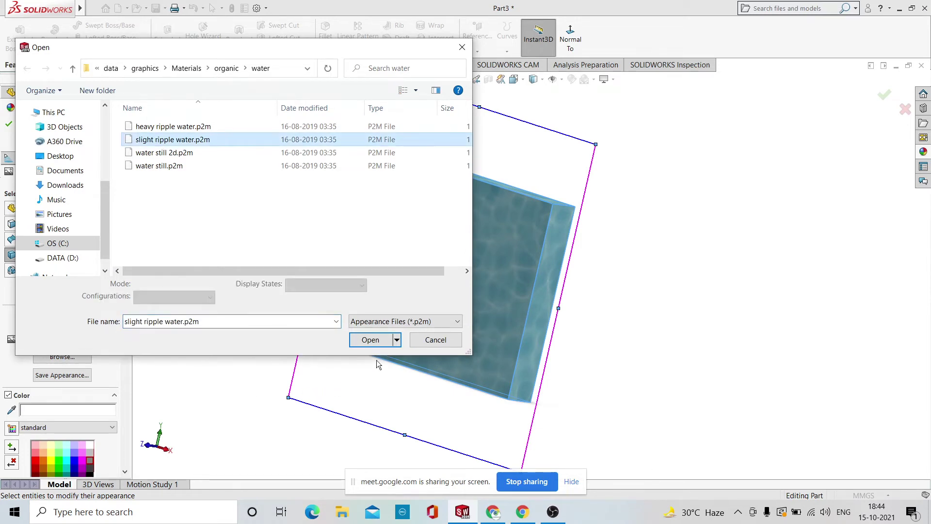
left_click(377, 343)
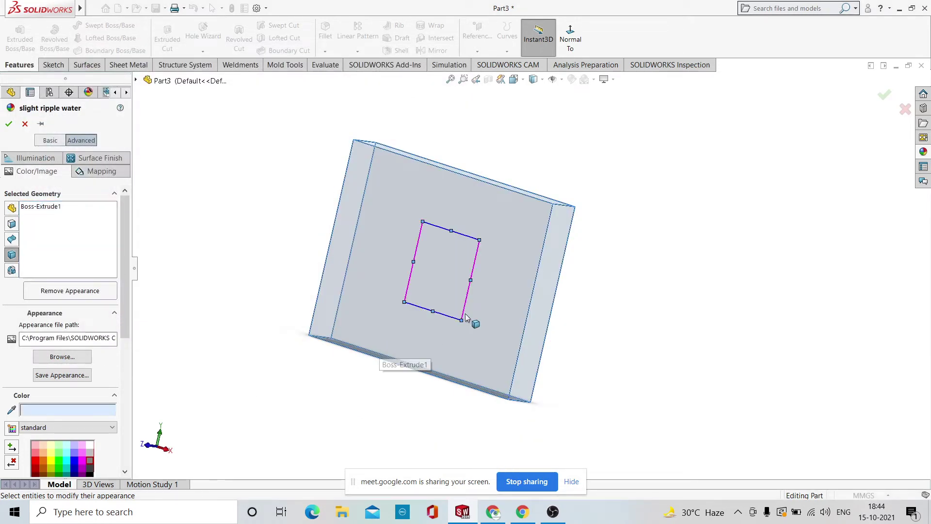
middle_click_drag(465, 316, 582, 318)
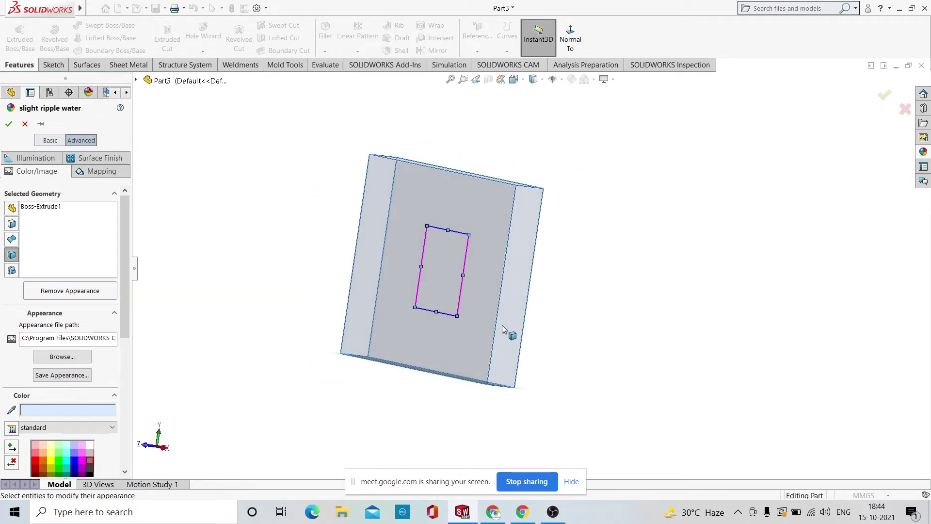
scroll(502, 329, "down", 2)
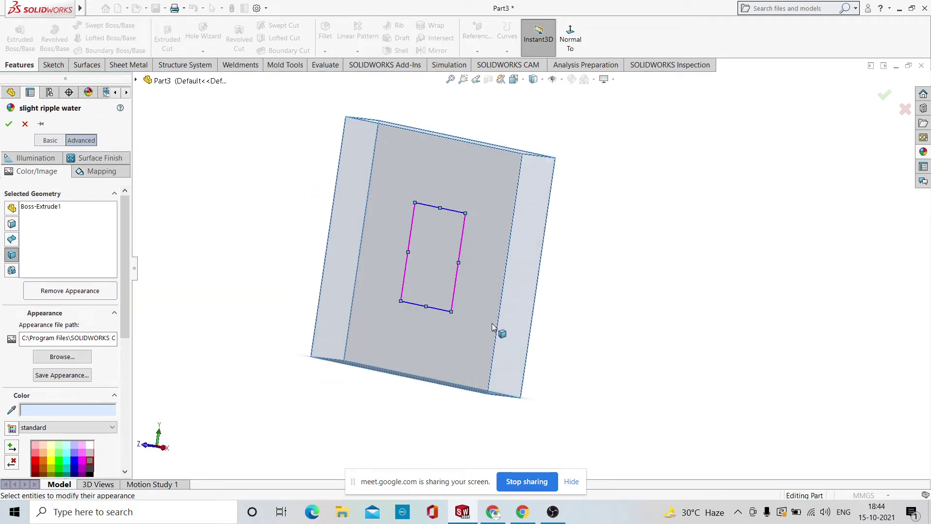
Replace the block's appearance with air.p2m from the organic library's sky folder.
left_click(45, 357)
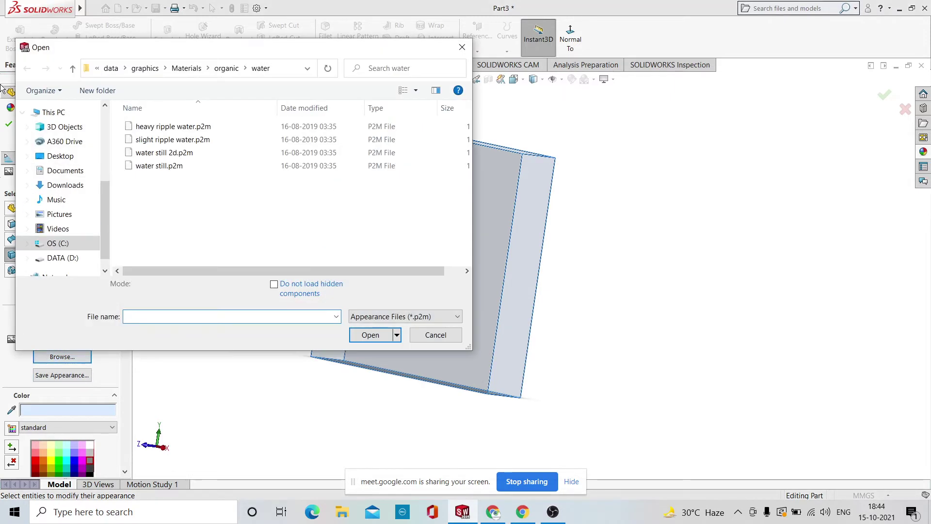
left_click(73, 70)
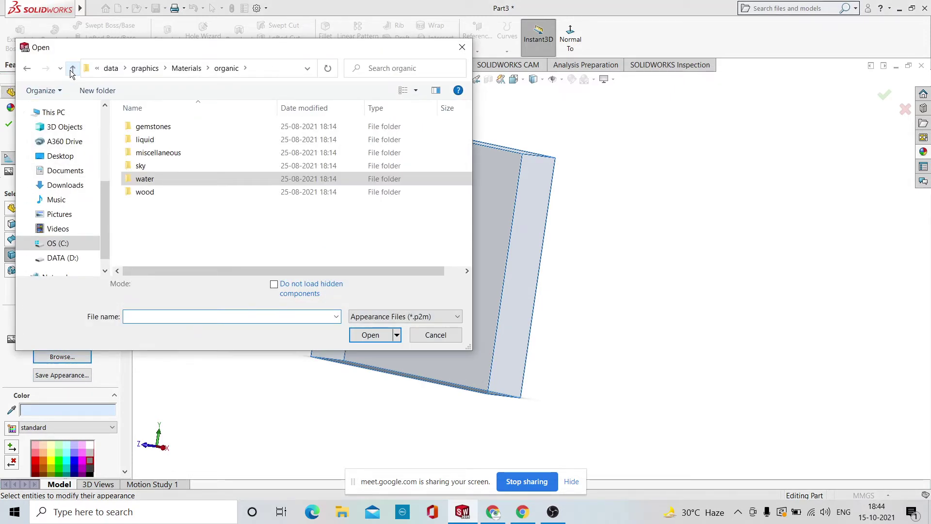
double_click(173, 165)
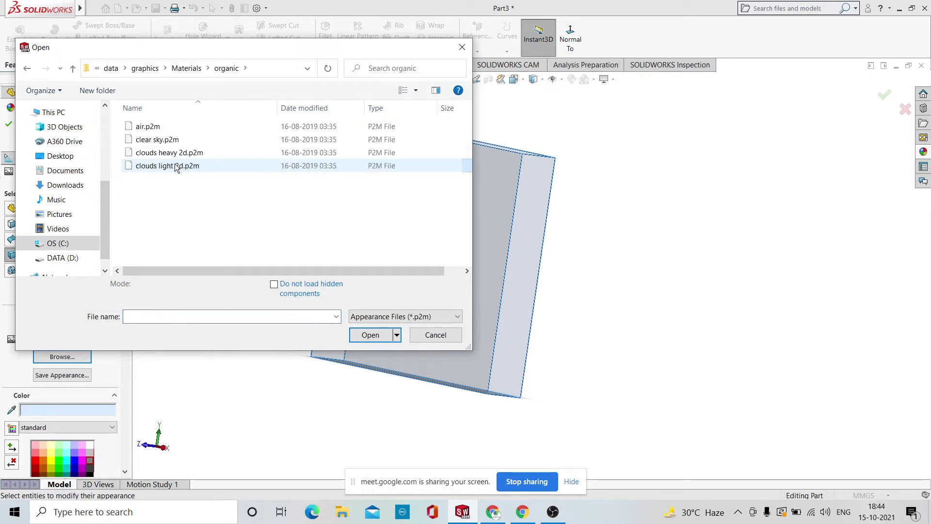
left_click(190, 127)
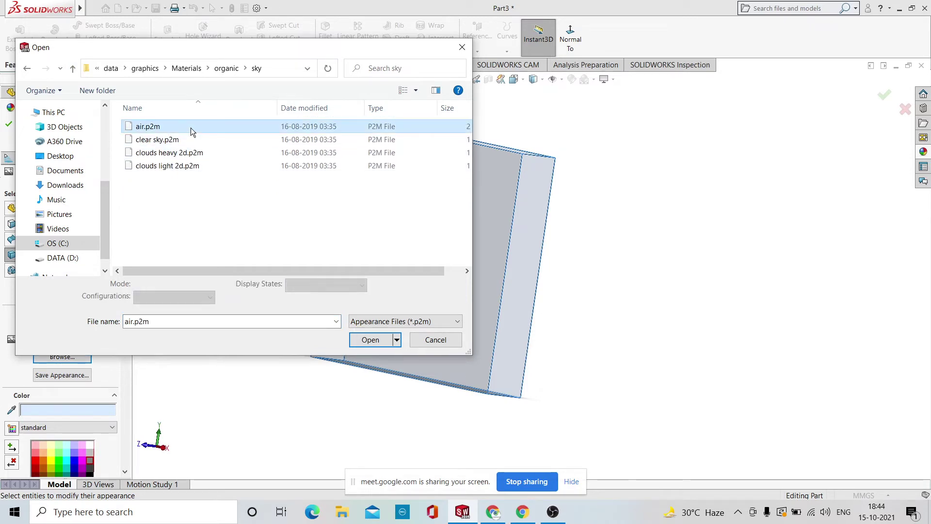
left_click(380, 341)
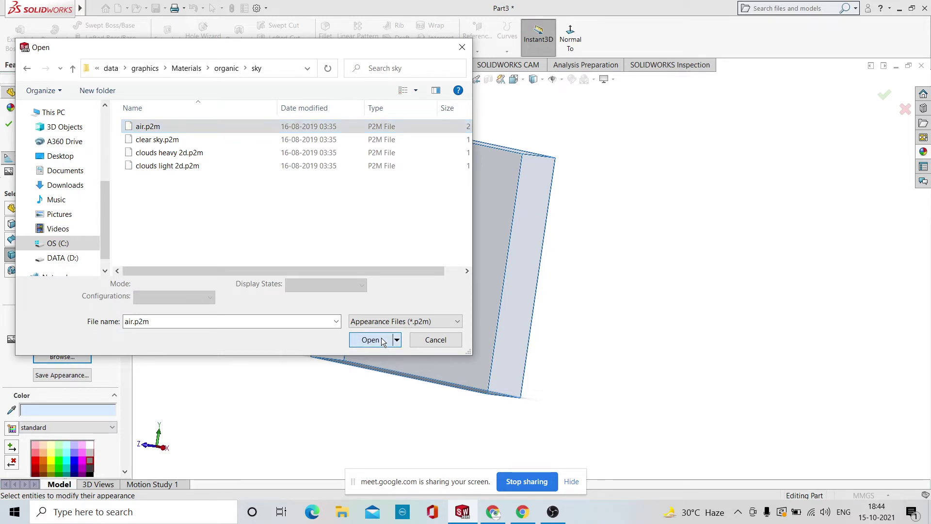
Replace the block's appearance with clouds heavy 2d.p2m from the organic library's sky folder and accept it.
middle_click_drag(585, 311, 555, 281)
scroll(438, 435, "up", 3)
scroll(525, 237, "down", 3)
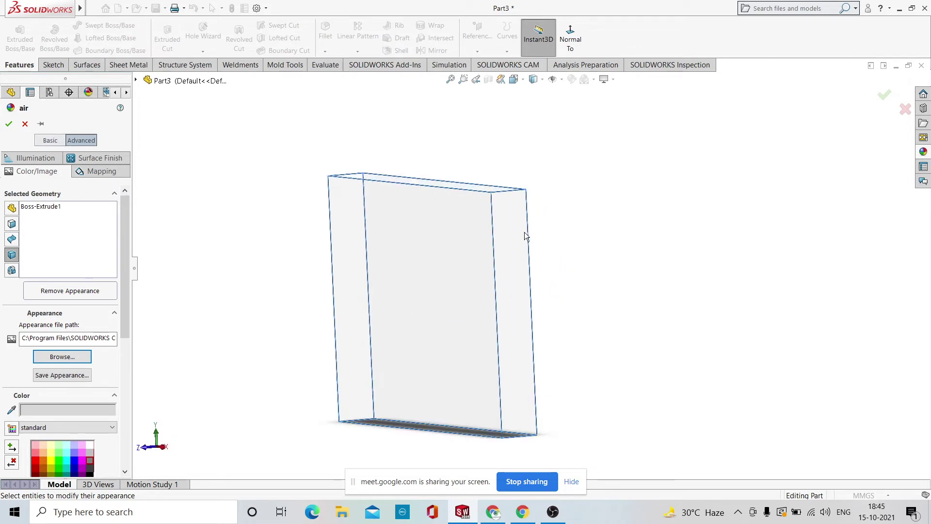
middle_click_drag(737, 270, 768, 325)
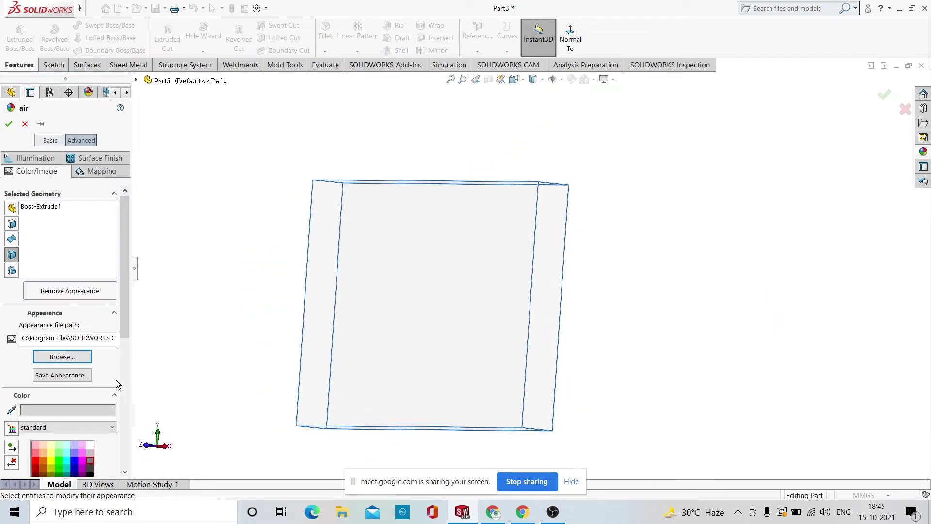
left_click(62, 356)
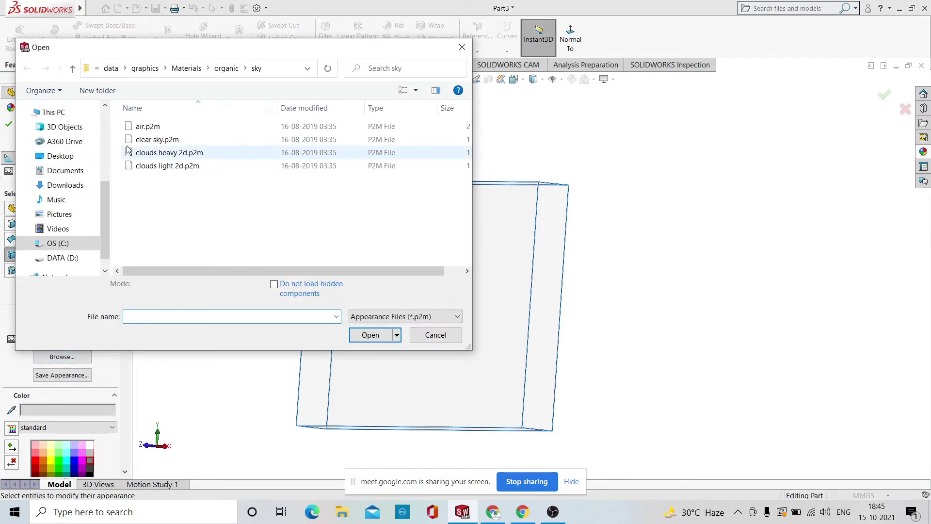
left_click(153, 154)
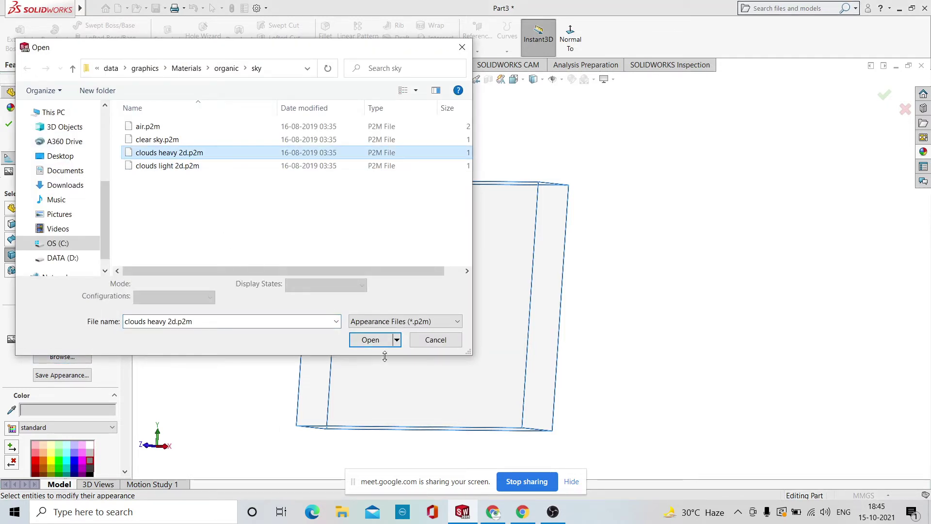
left_click(370, 340)
middle_click_drag(678, 267, 551, 266)
left_click(8, 125)
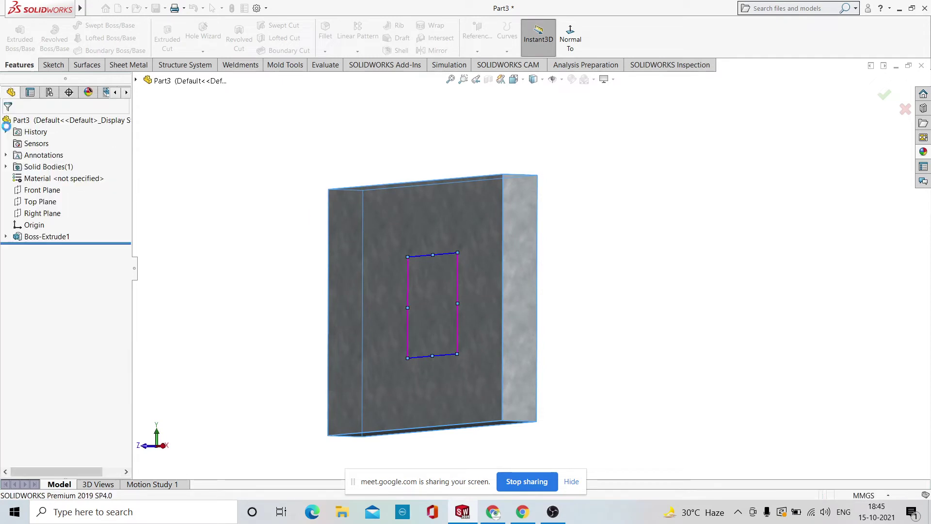
Edit the body's appearance and replace it with grass 2d.p2m from the organic library's miscellaneous folder.
left_click(380, 342)
left_click(485, 296)
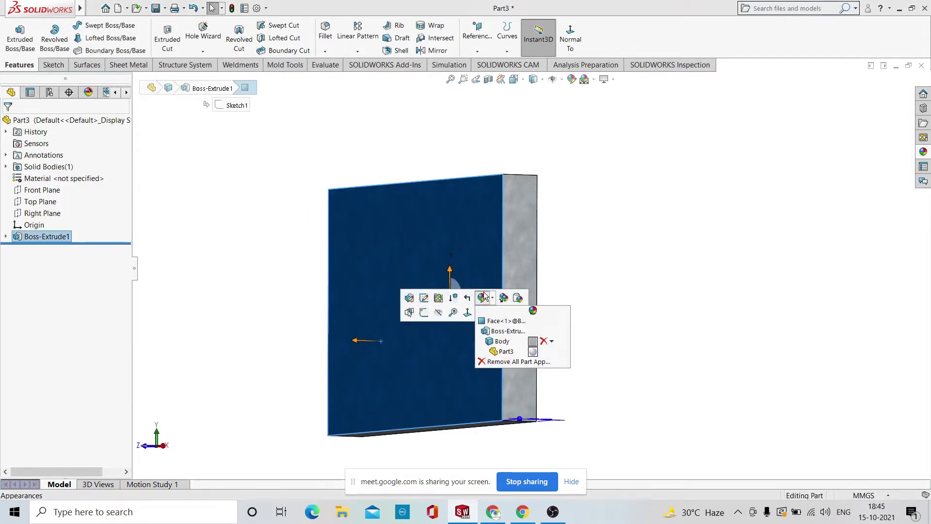
left_click(490, 342)
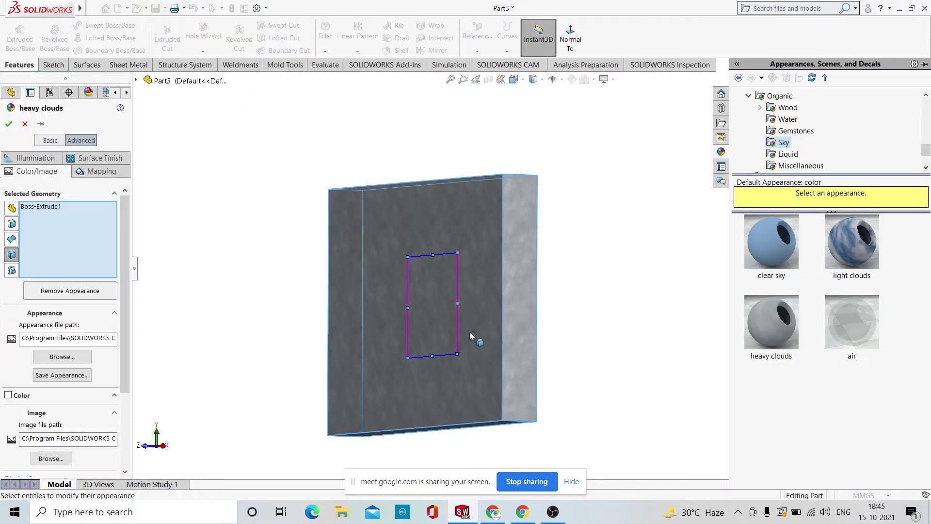
left_click(85, 356)
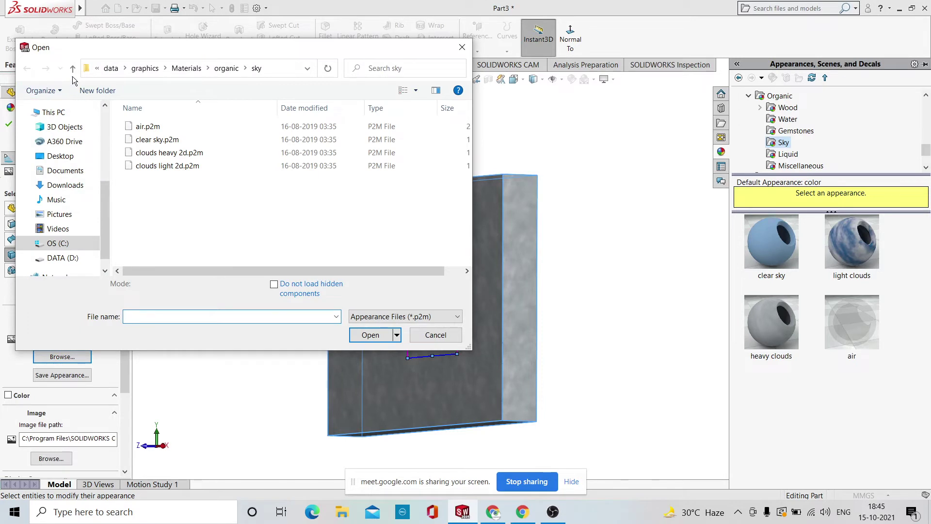
left_click(73, 69)
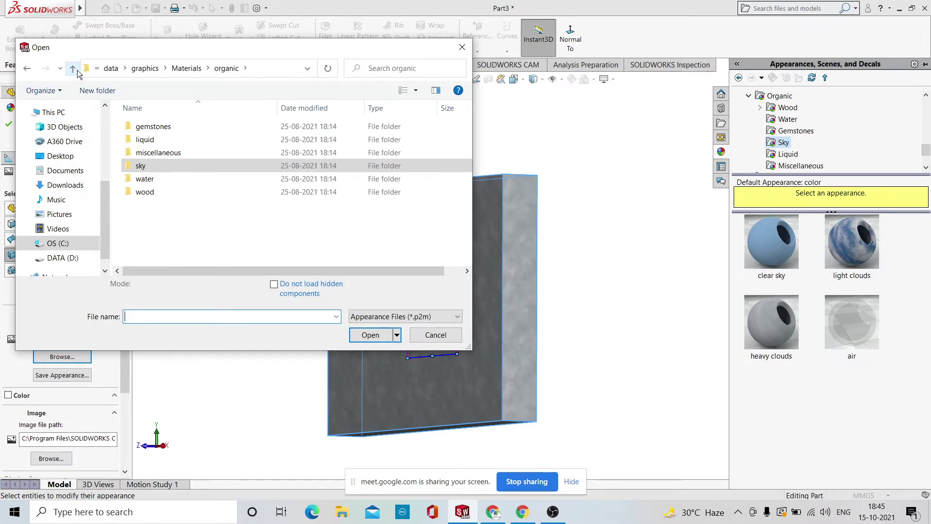
double_click(168, 153)
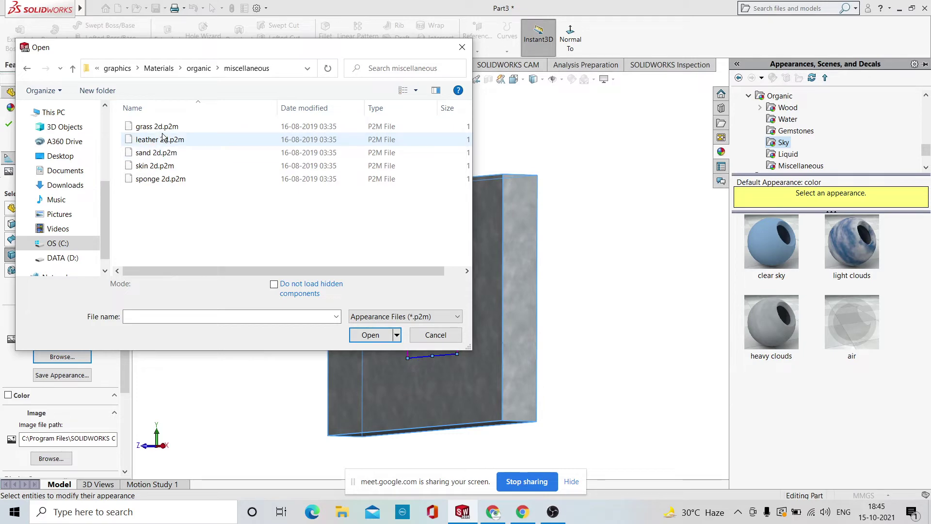
left_click(140, 127)
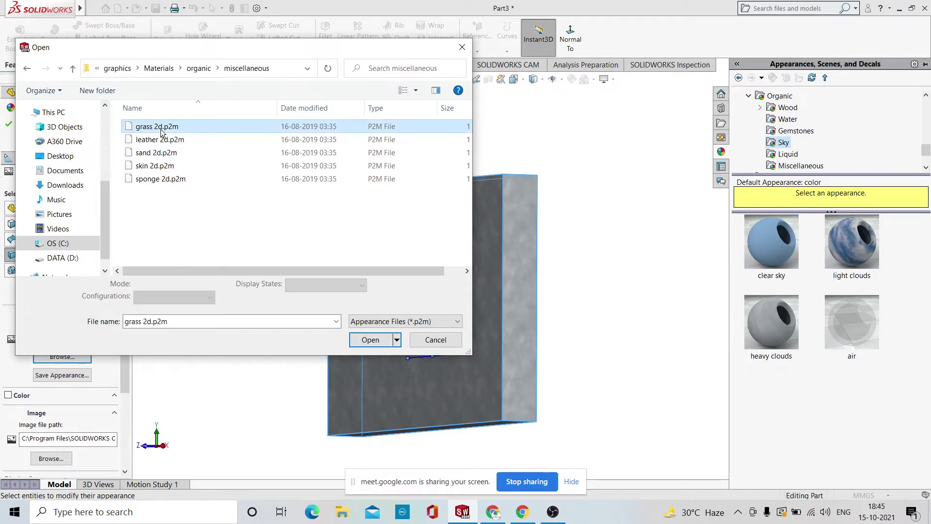
left_click(371, 339)
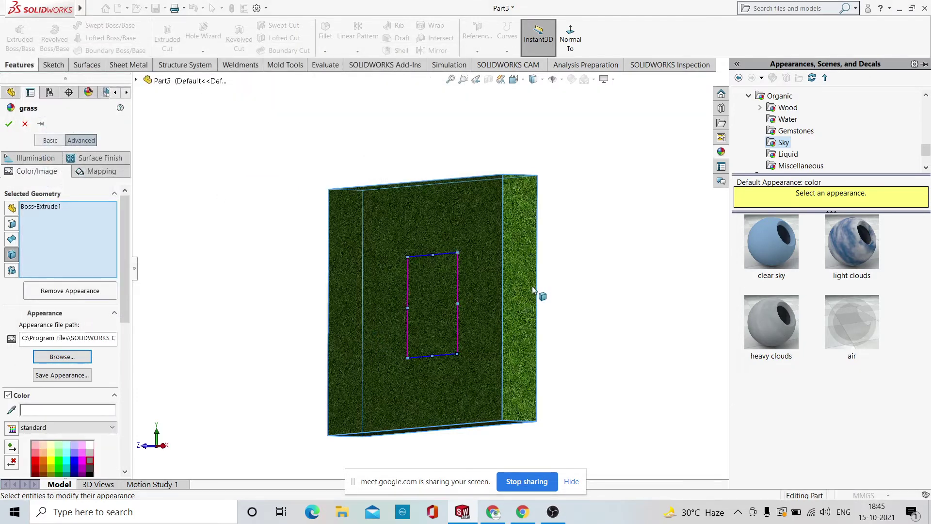
Enlarge the grass texture mapping until its frame covers most of the block's large face.
middle_click_drag(533, 288, 569, 311)
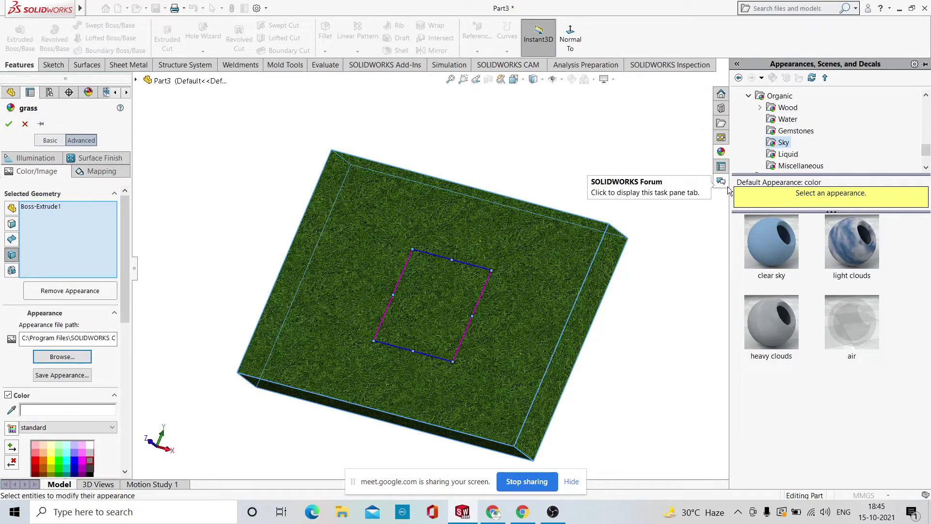
middle_click_drag(468, 314, 528, 308)
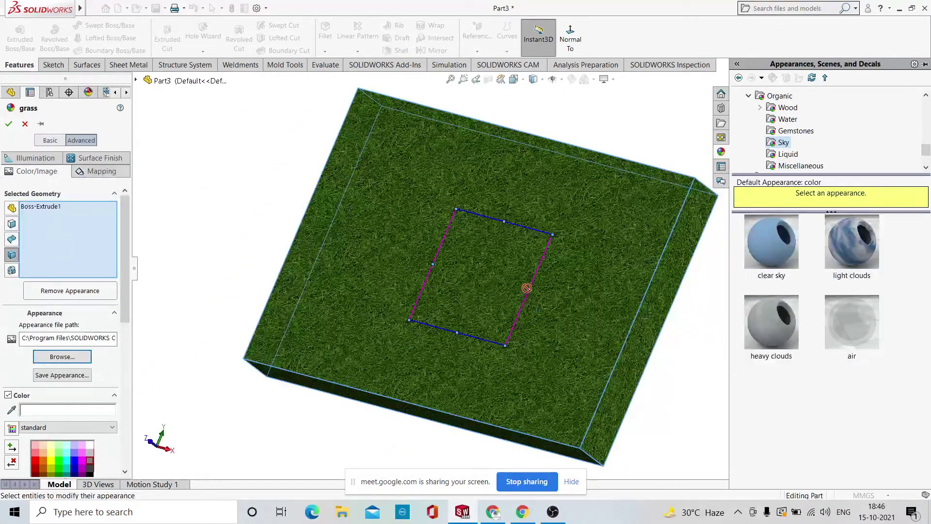
left_click_drag(534, 285, 512, 319)
left_click_drag(524, 318, 576, 322)
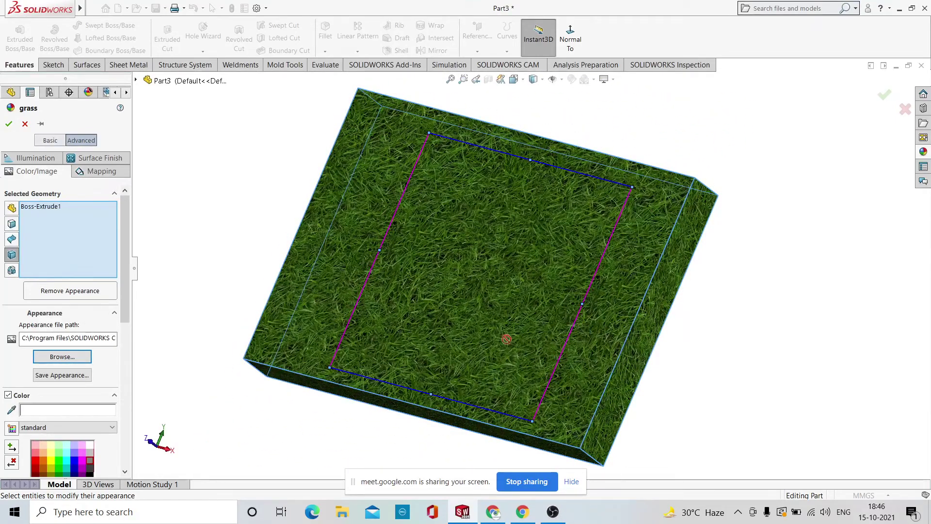
Try pink, cyan, green, red and orange tints on the grass appearance, settle on pale green and accept it.
left_click(83, 450)
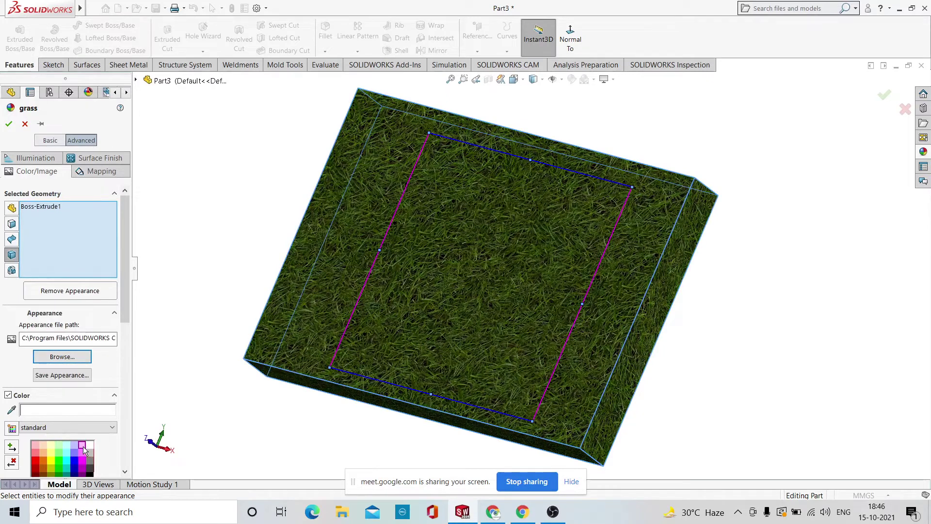
left_click(67, 447)
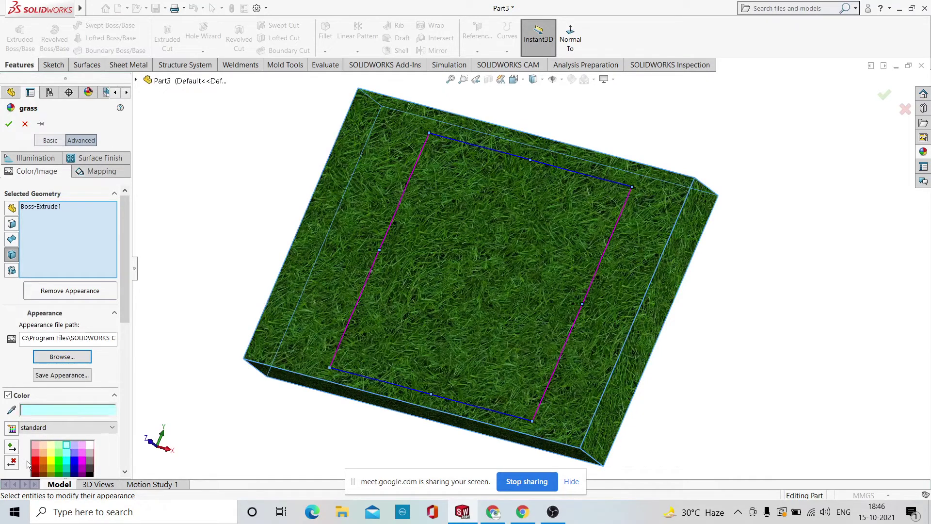
left_click(59, 452)
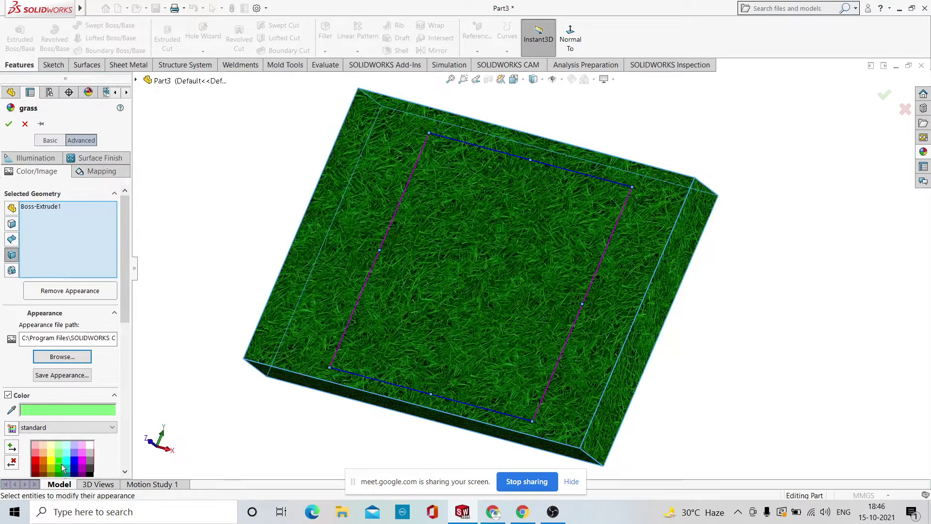
left_click(59, 463)
left_click(59, 473)
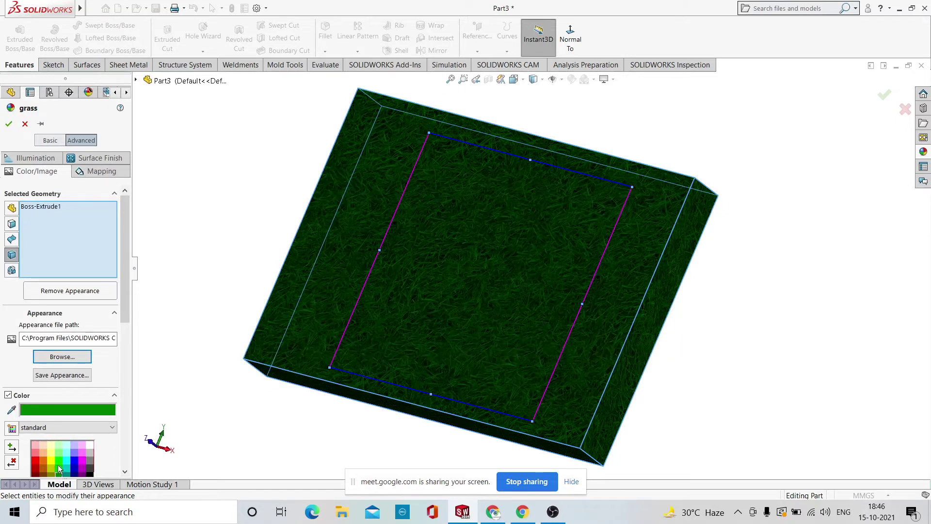
left_click(36, 458)
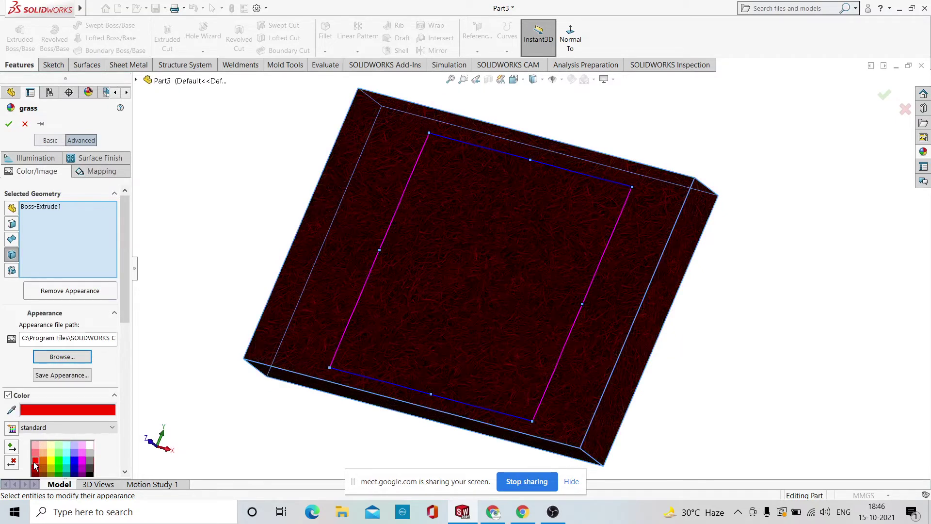
left_click(37, 452)
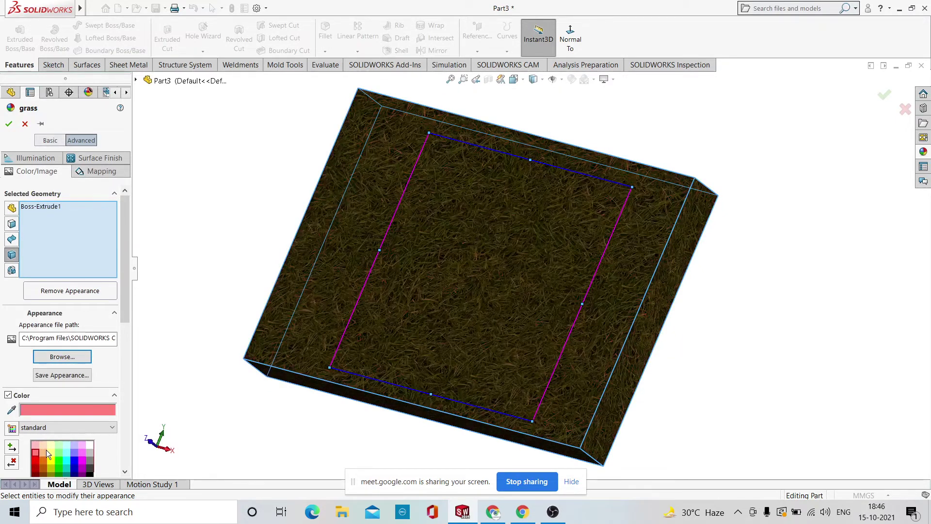
left_click(45, 450)
left_click(58, 445)
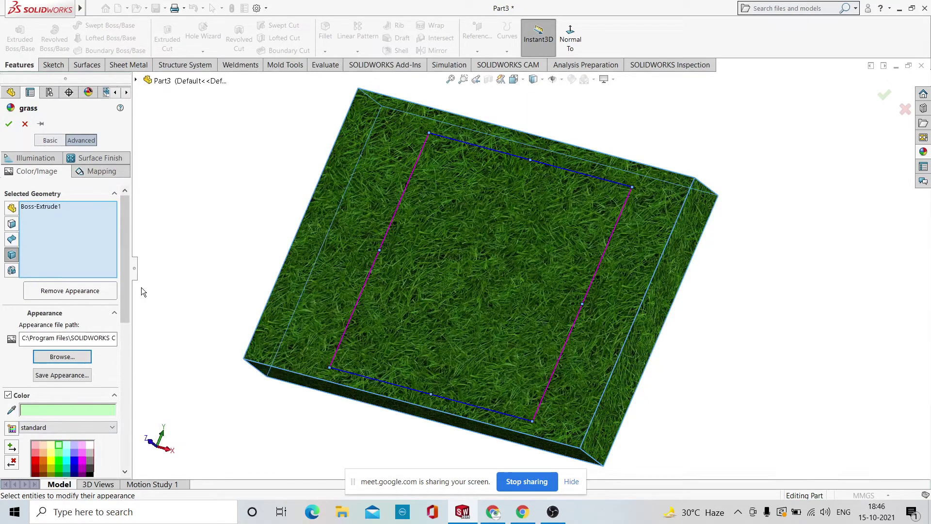
left_click(10, 124)
Examine the grass-covered block from several angles, both close up and at a distance.
scroll(637, 297, "up", 3)
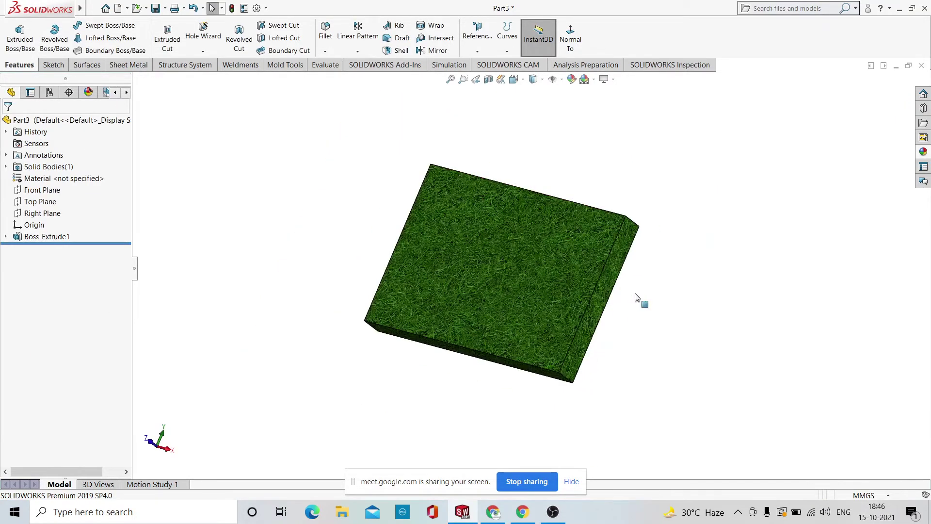
middle_click_drag(637, 297, 788, 235)
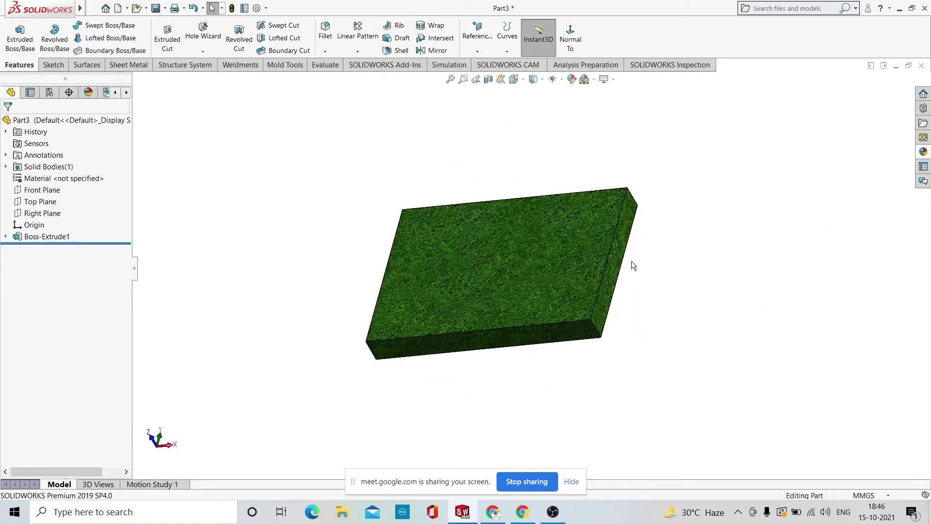
scroll(632, 262, "up", 2)
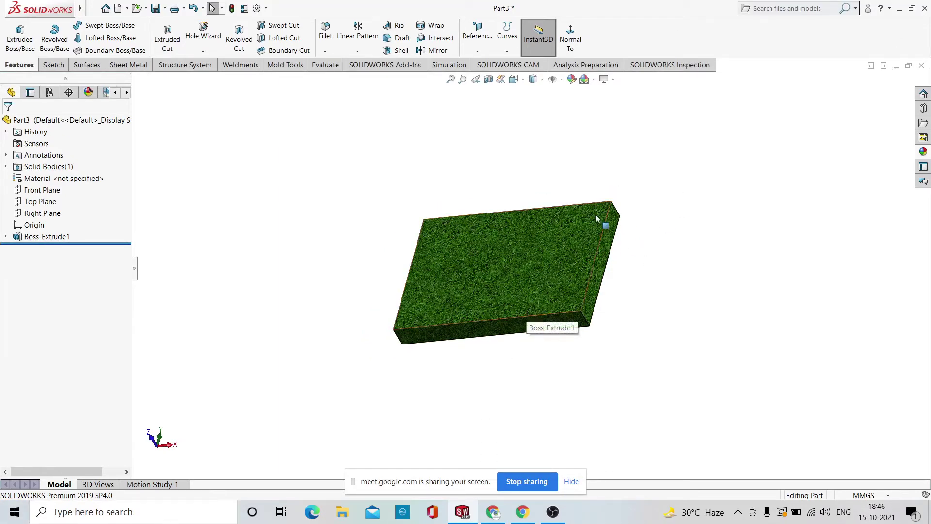
middle_click_drag(627, 210, 631, 319)
scroll(497, 254, "down", 3)
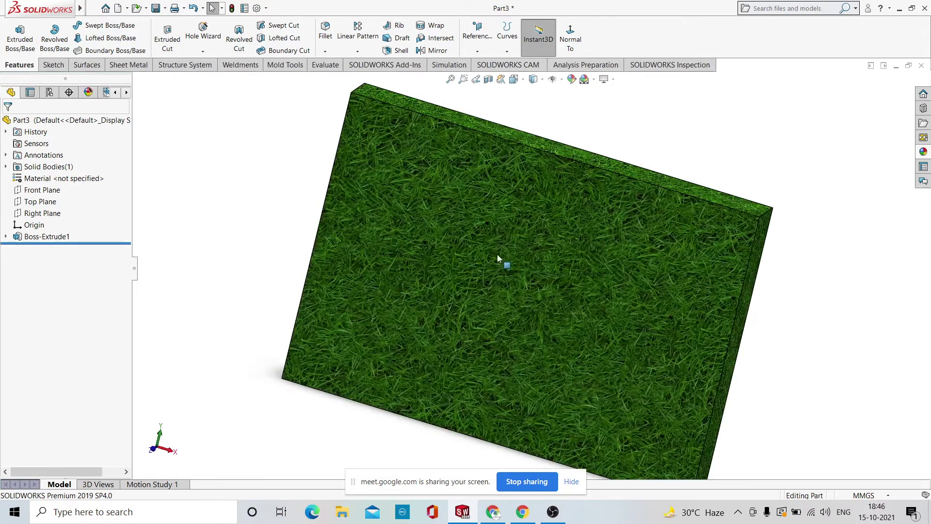
scroll(535, 270, "up", 3)
middle_click_drag(536, 270, 534, 370)
scroll(540, 293, "down", 4)
scroll(541, 295, "up", 4)
middle_click_drag(566, 297, 493, 181)
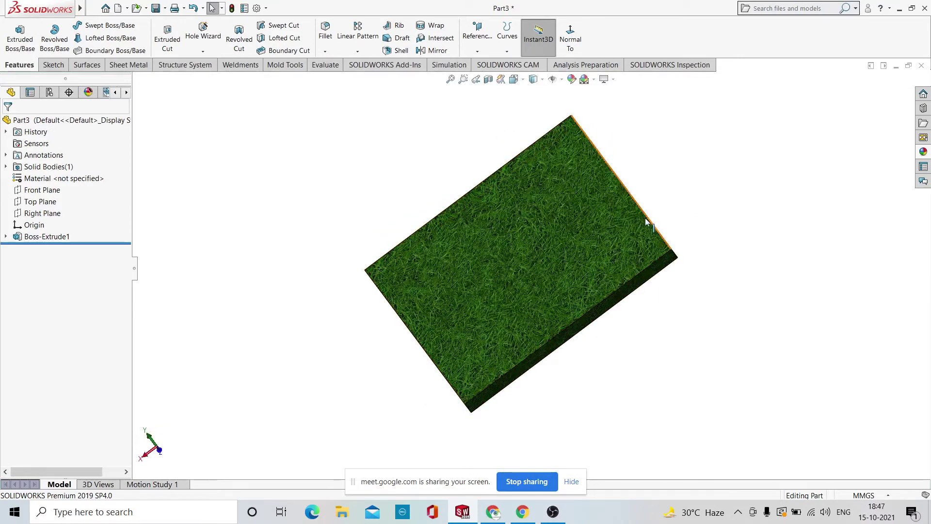
Start a sketch on the block's large back face and draw a circle centred near the origin.
left_click(592, 240)
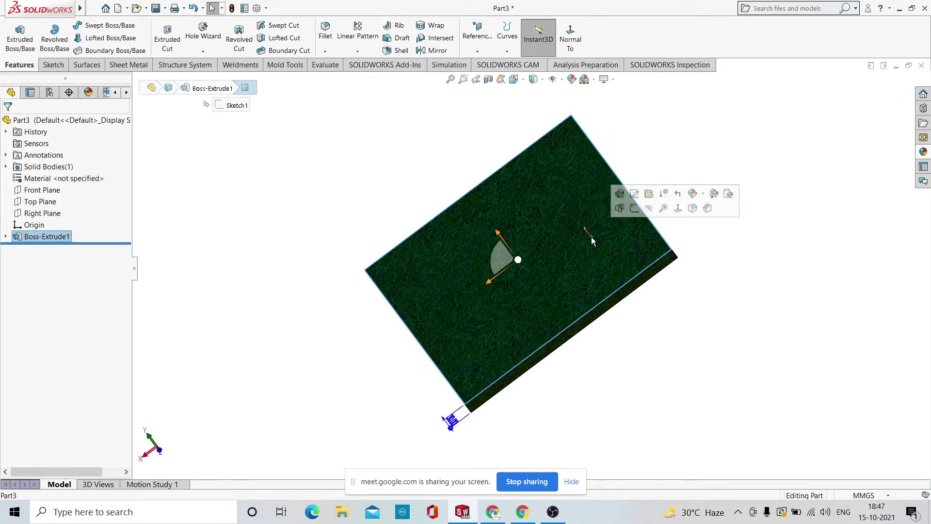
left_click(635, 208)
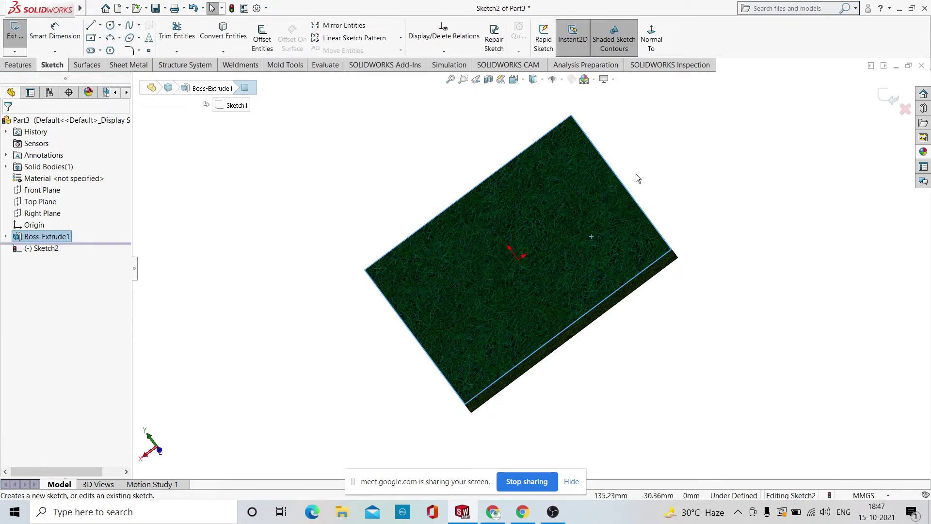
left_click(651, 38)
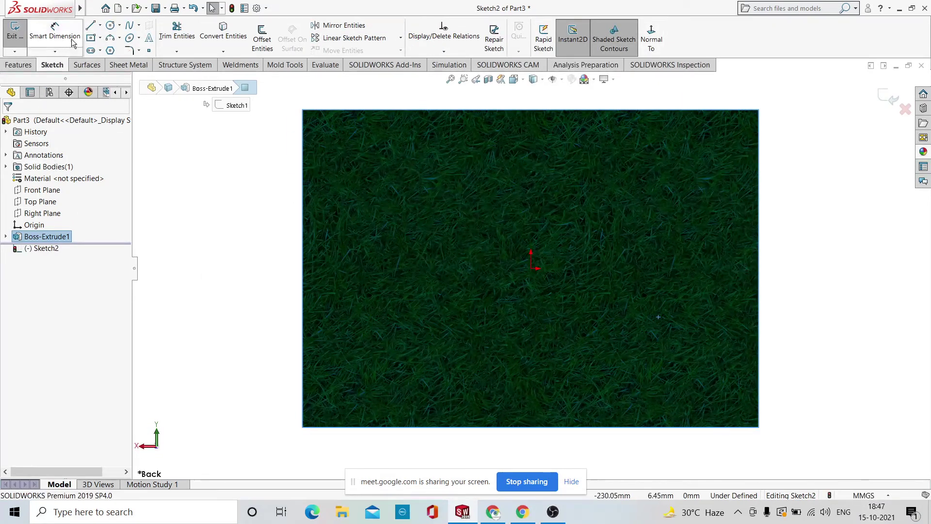
left_click(114, 26)
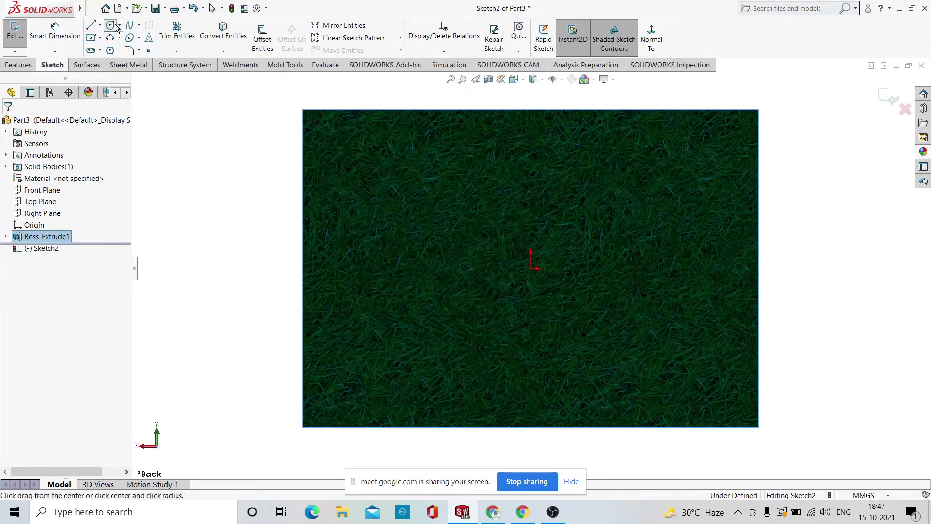
left_click(533, 268)
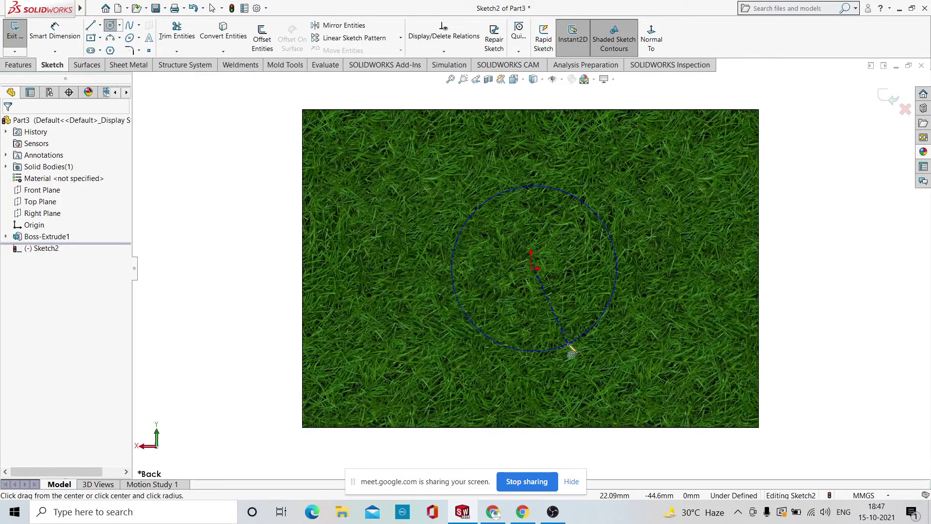
left_click(570, 331)
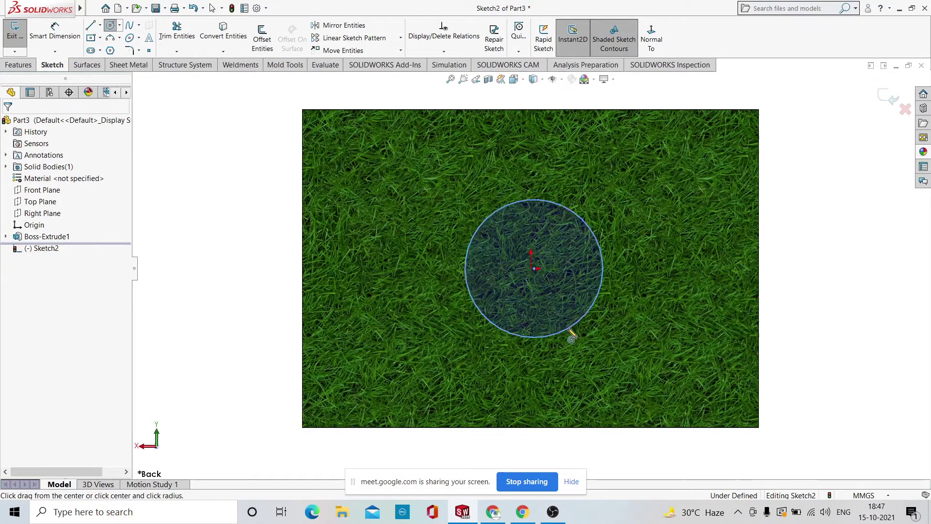
right_click(418, 269)
left_click(441, 271)
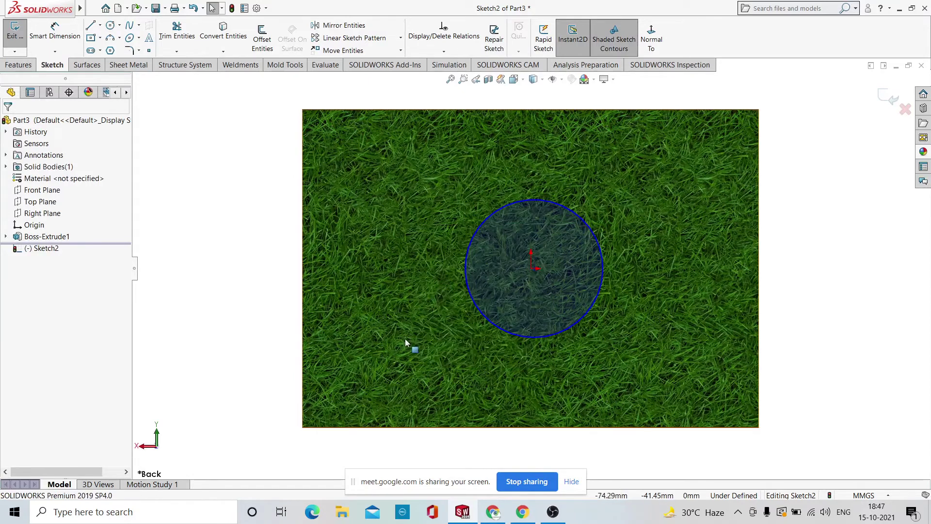
scroll(409, 345, "up", 5)
middle_click_drag(408, 353, 442, 262)
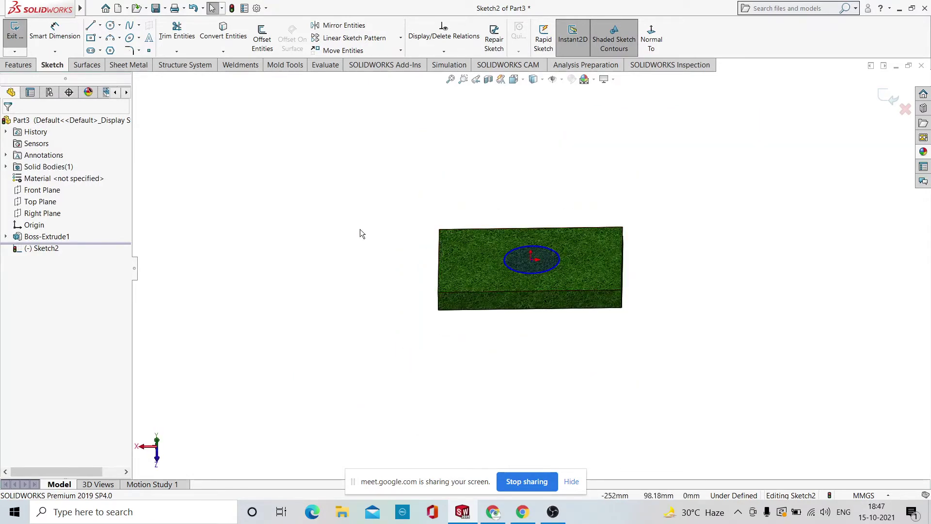
Extrude the circle 110 mm outward from the grass-covered face, merged with the block.
left_click(28, 65)
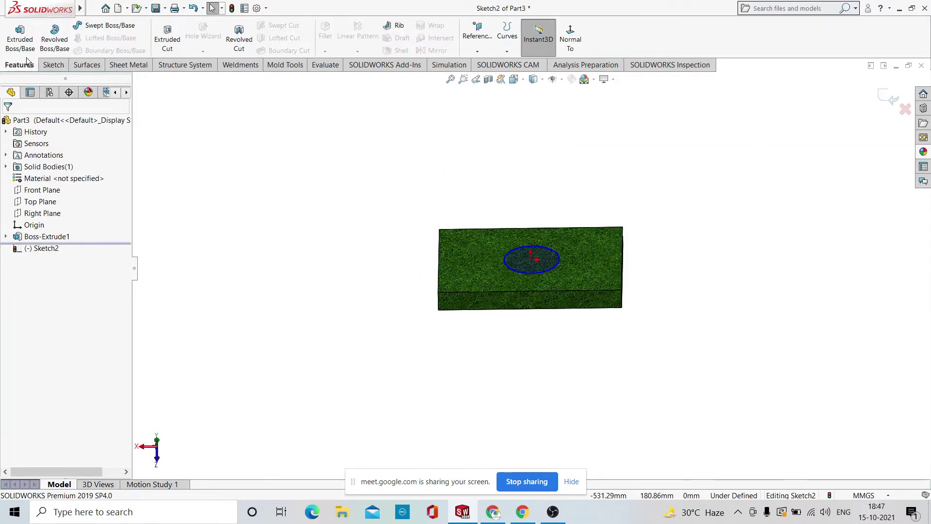
left_click(28, 41)
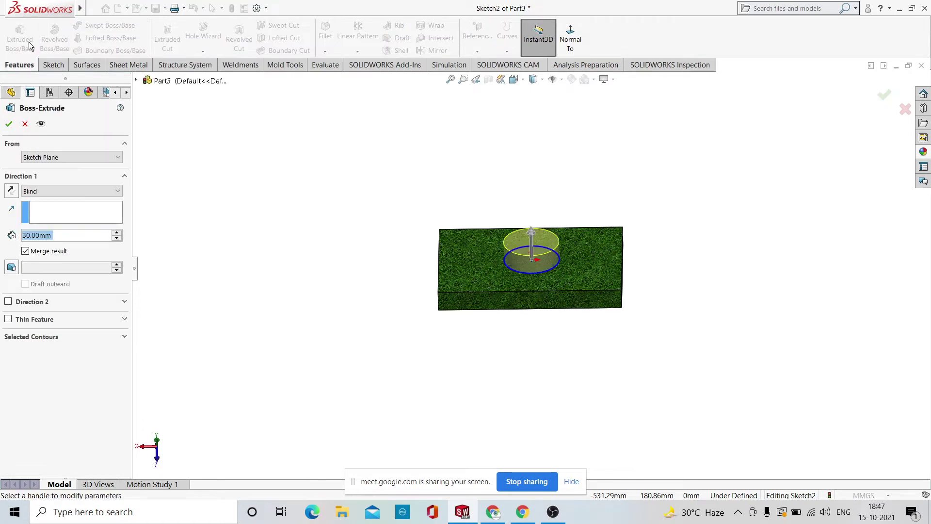
left_click(118, 232)
left_click(118, 232)
left_click(118, 233)
left_click(118, 232)
left_click(118, 233)
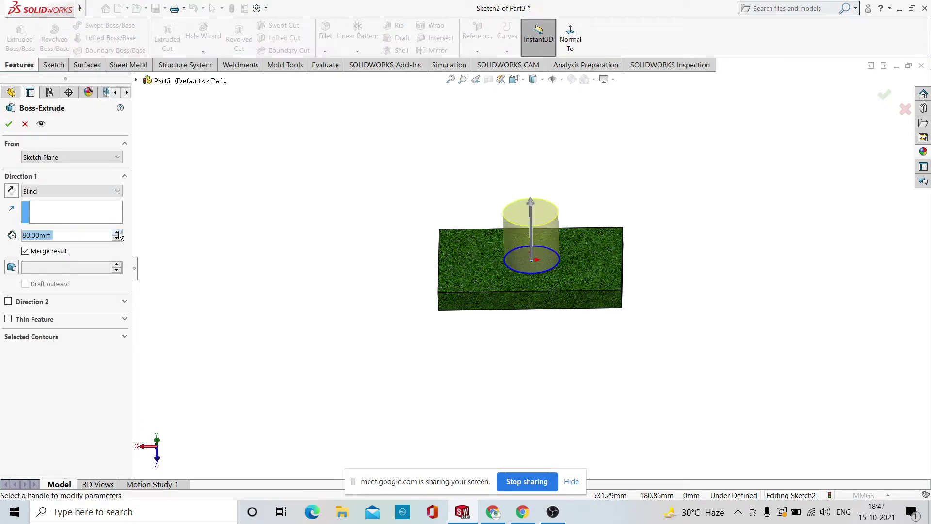
left_click(118, 232)
left_click(118, 233)
left_click(117, 232)
left_click(8, 125)
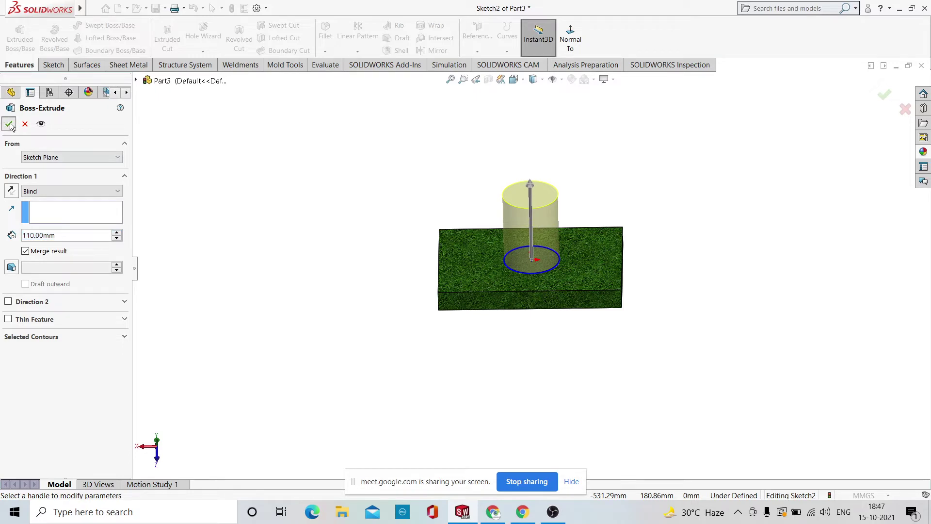
left_click(693, 162)
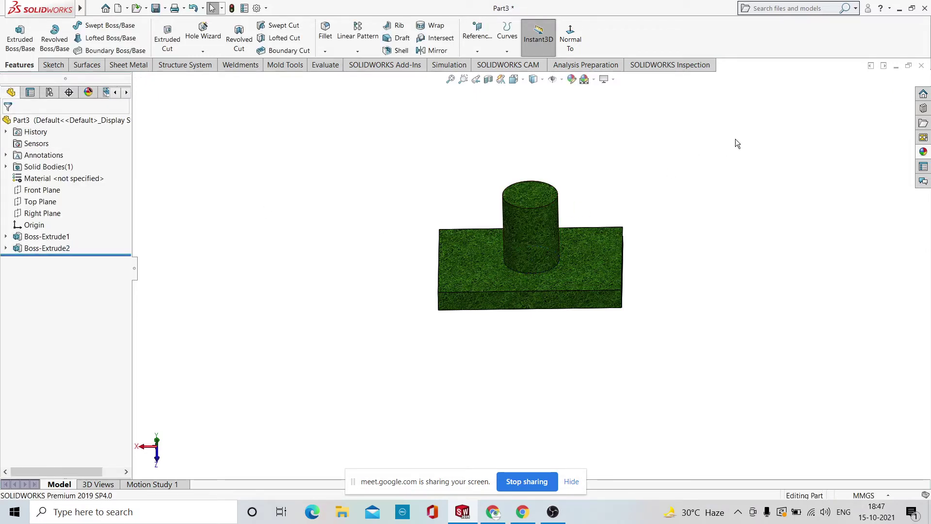
Open the appearance settings for the cylindrical boss at the feature level.
middle_click_drag(736, 144, 725, 201)
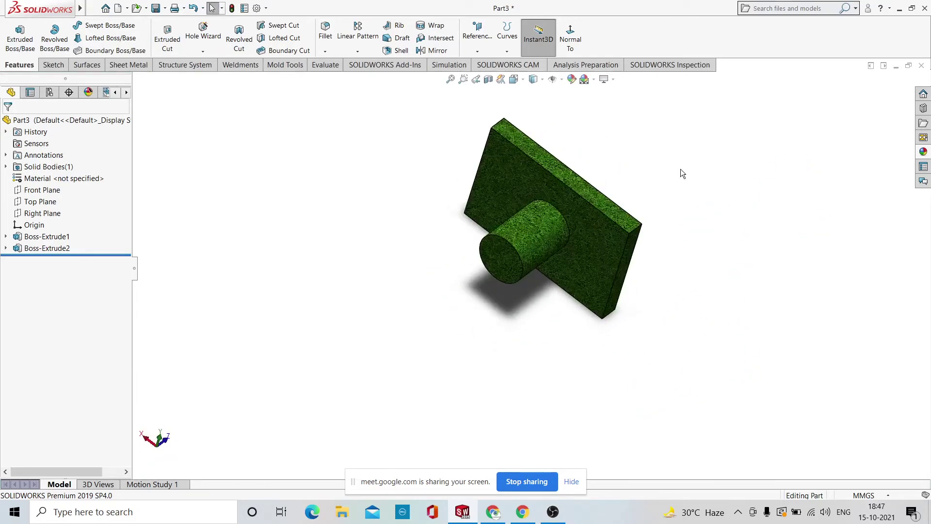
middle_click_drag(534, 211, 750, 138)
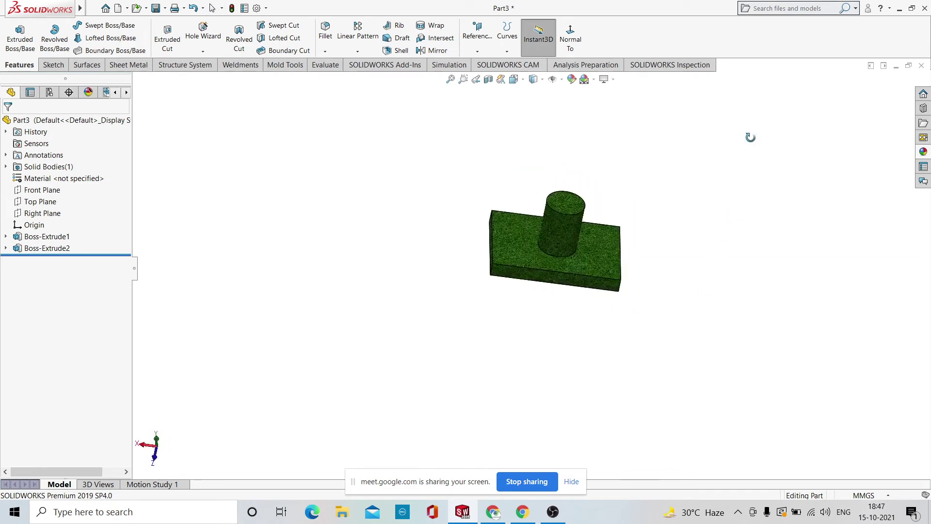
scroll(635, 211, "down", 4)
scroll(617, 219, "up", 3)
middle_click_drag(623, 261, 509, 312)
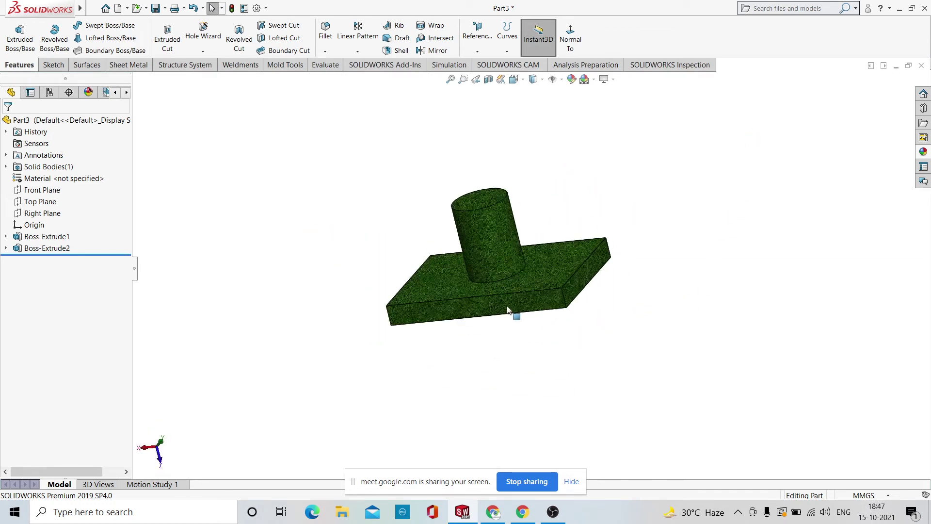
scroll(499, 235, "down", 4)
left_click(498, 235)
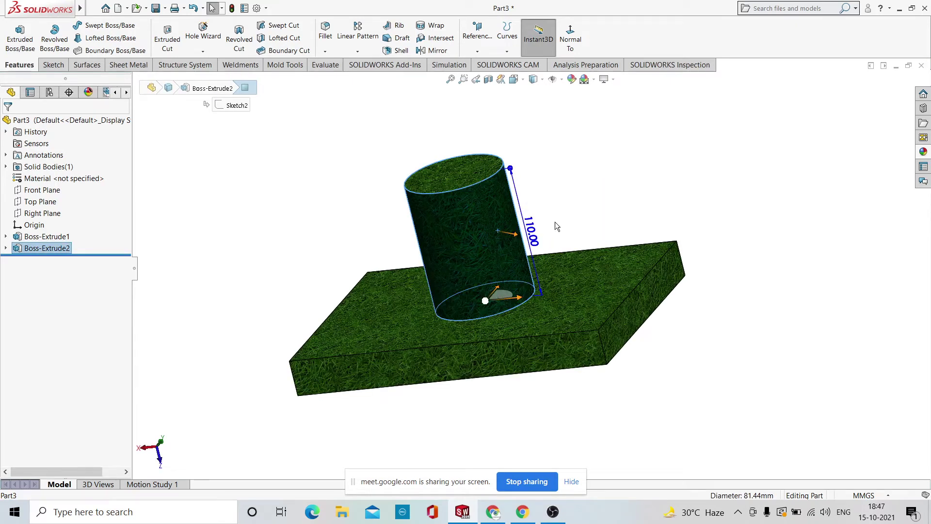
left_click(633, 176)
left_click(465, 201)
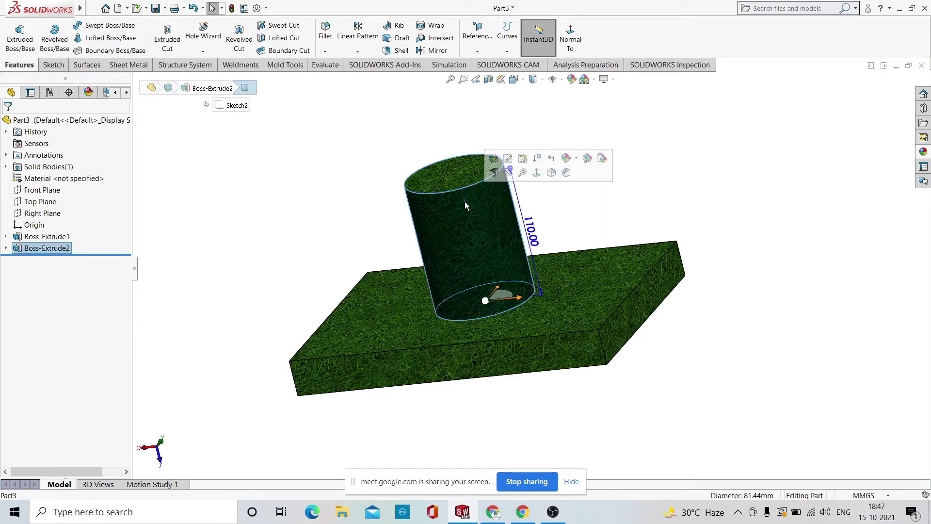
left_click(566, 158)
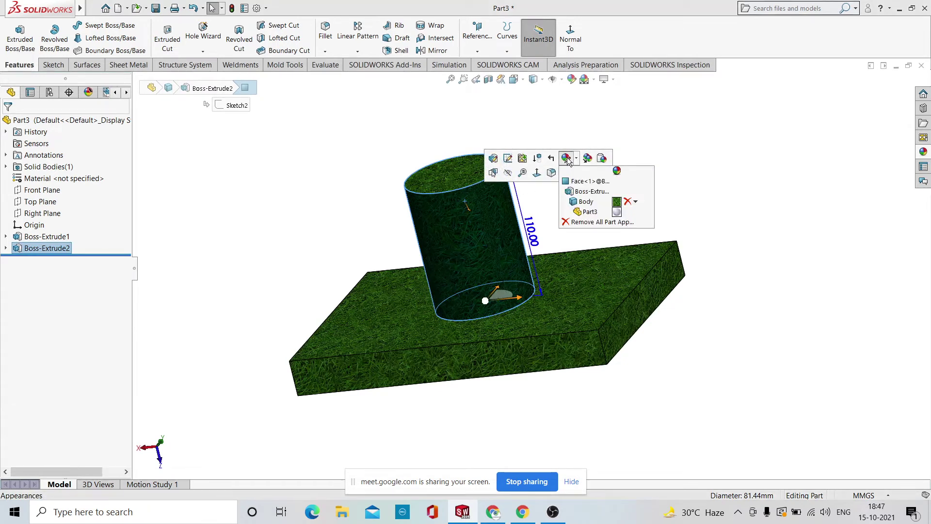
left_click(591, 192)
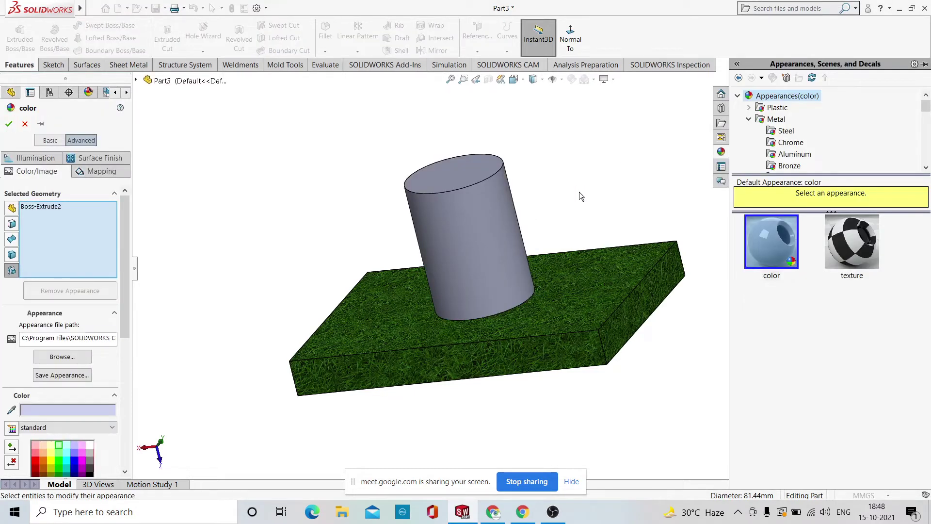
Try several standard colour swatches on the cylindrical boss, ending on light orange.
left_click(65, 444)
left_click(59, 452)
left_click(42, 453)
Apply the brushed zinc coarse.p2m appearance from the Metals > Zinc folder to the cylindrical boss and accept it.
left_click(63, 358)
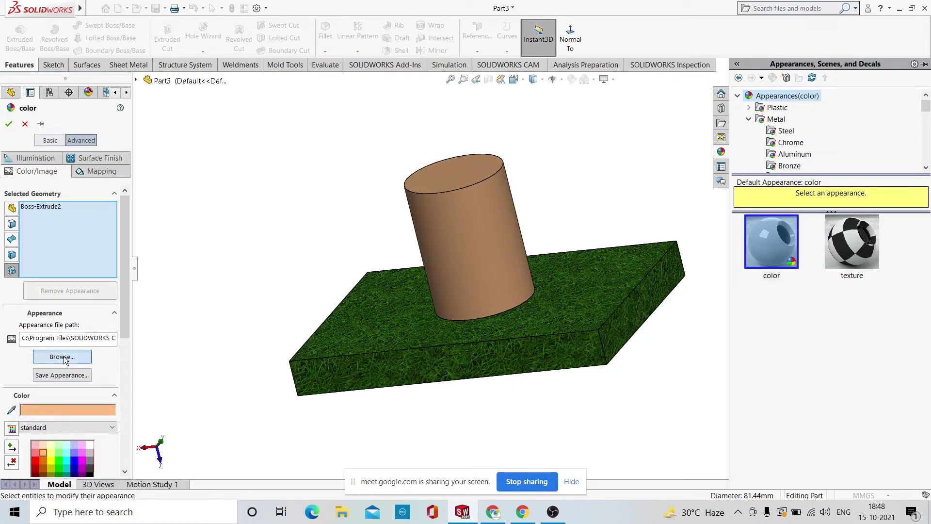
double_click(160, 192)
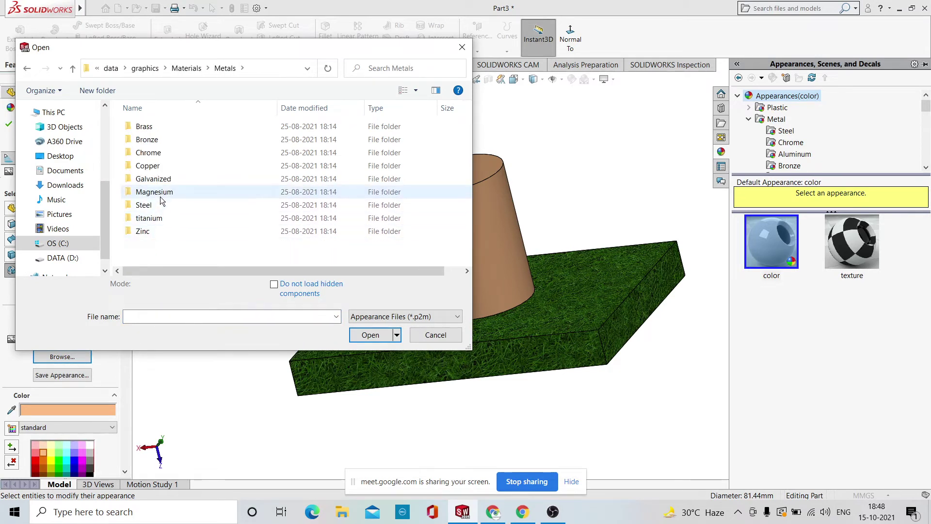
double_click(156, 231)
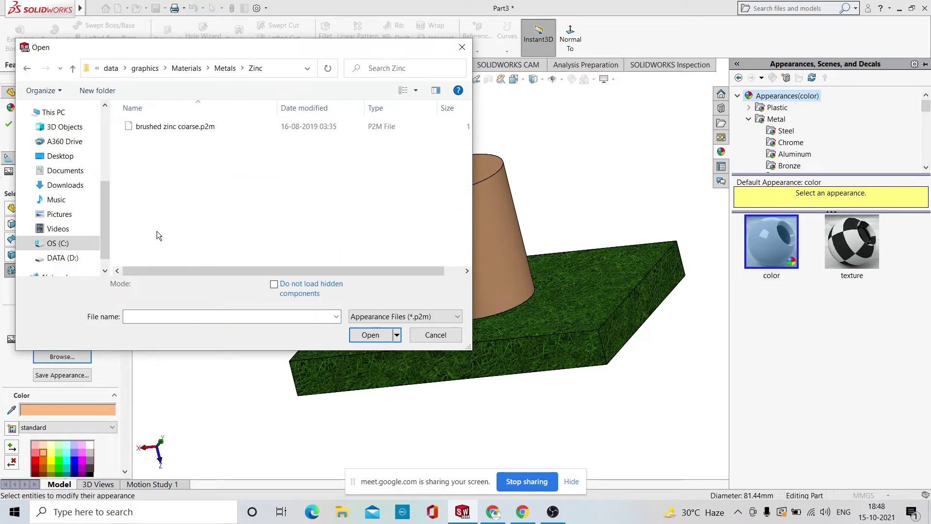
left_click(178, 127)
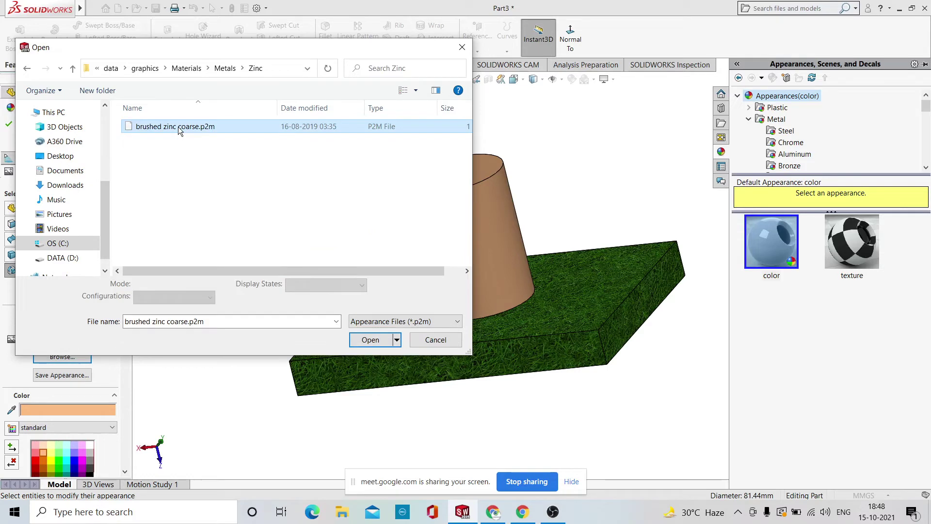
left_click(370, 334)
left_click(382, 180)
middle_click_drag(439, 153, 343, 303)
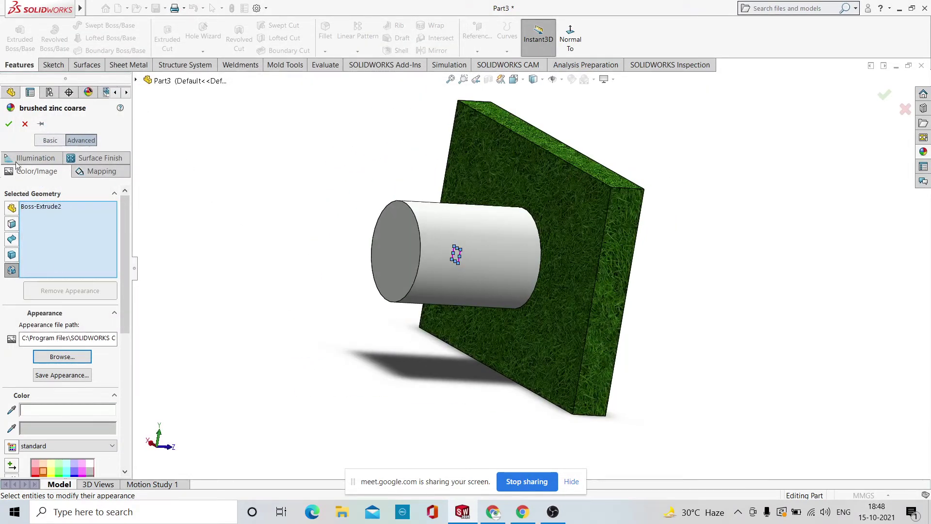
left_click(9, 122)
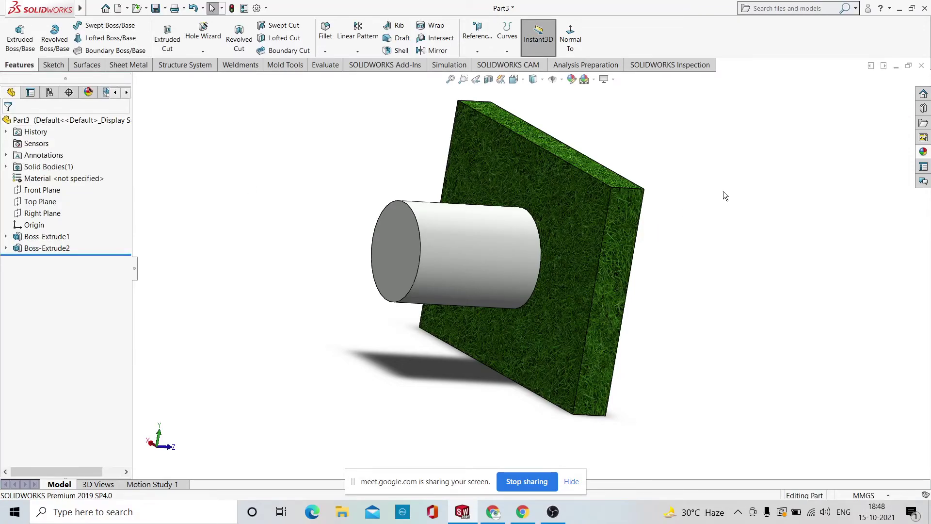
middle_click_drag(723, 194, 599, 424)
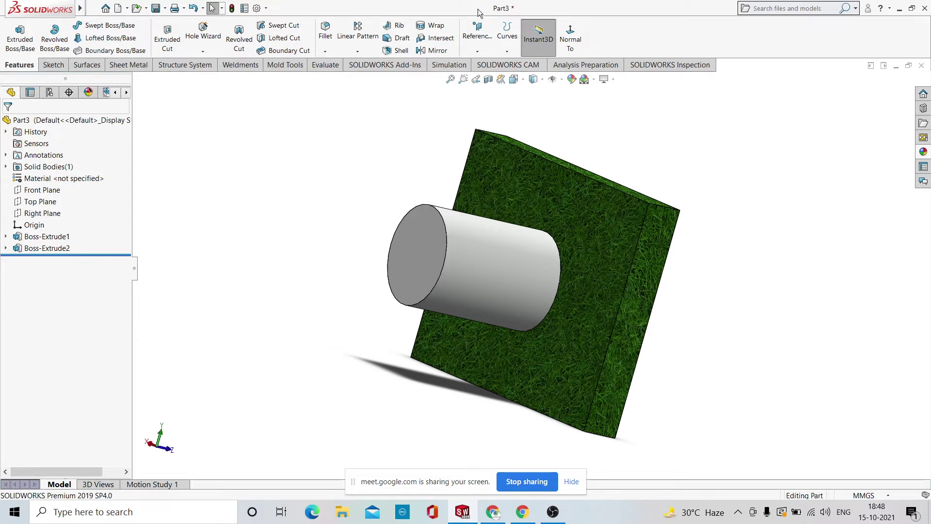
Show the sheet metal tools and close the part without saving its changes.
left_click(87, 65)
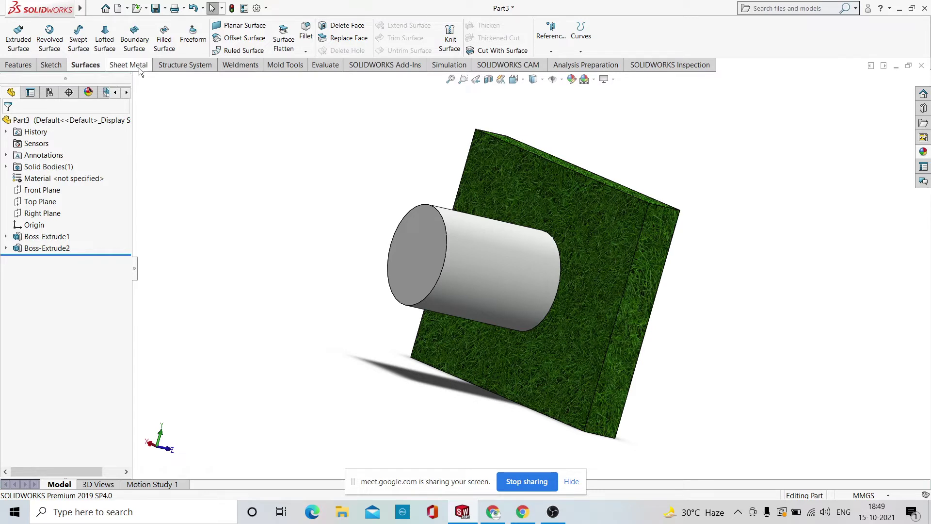
left_click(120, 66)
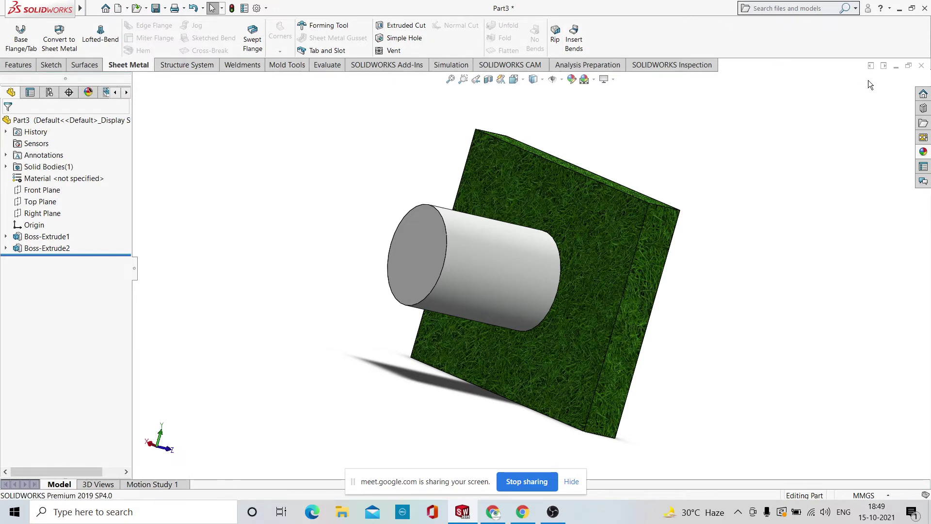
left_click(921, 66)
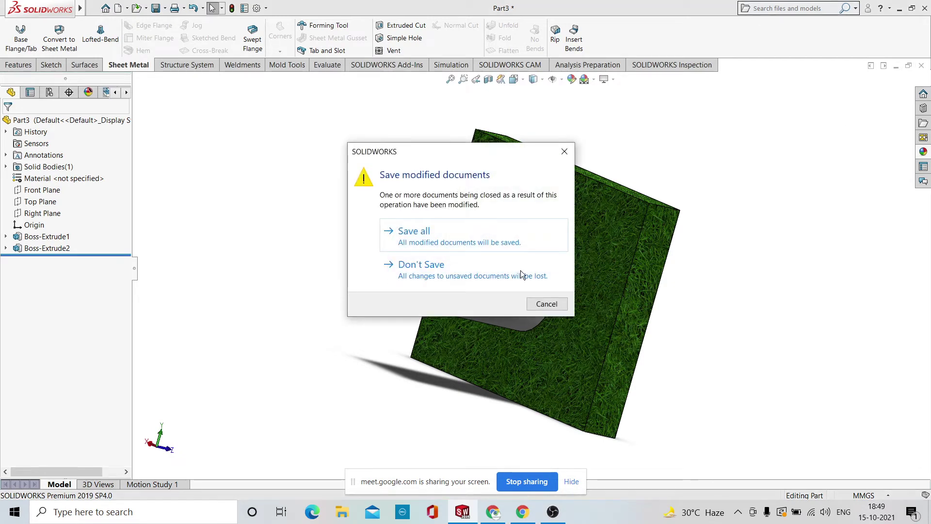
left_click(446, 275)
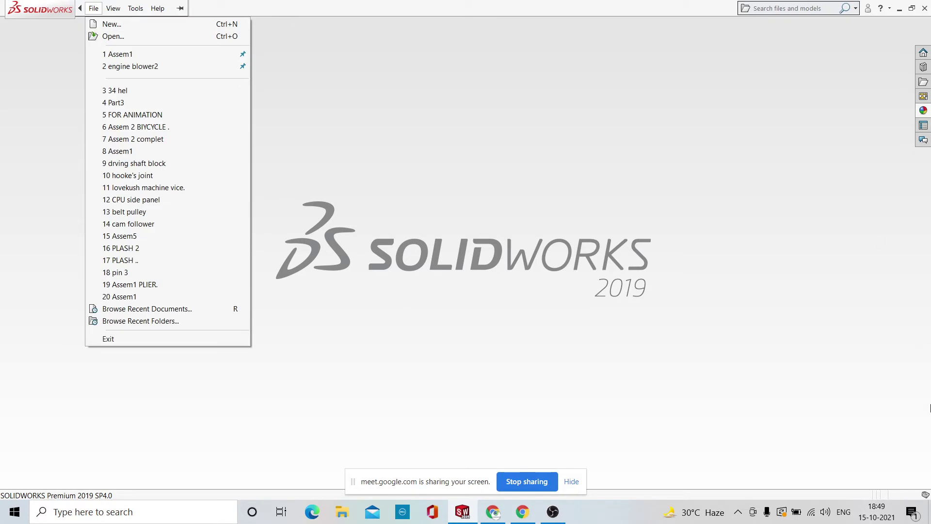
left_click(461, 179)
mouse_move(1, 5)
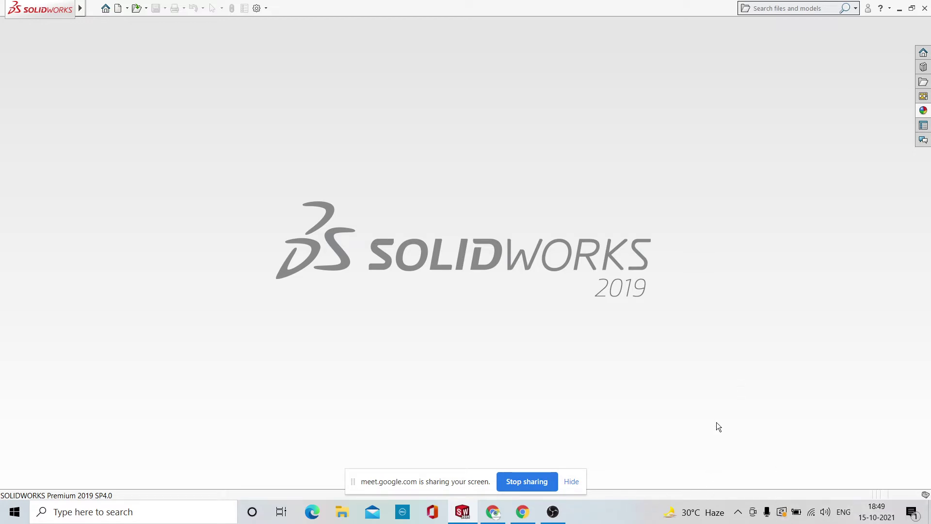
Create a new part document with MMGS units and the Plain White scene.
left_click(117, 9)
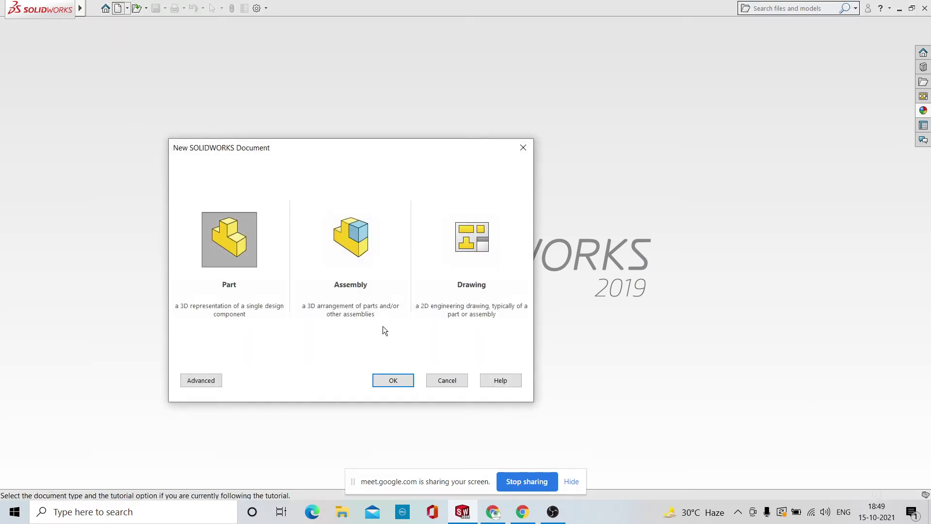
left_click(406, 383)
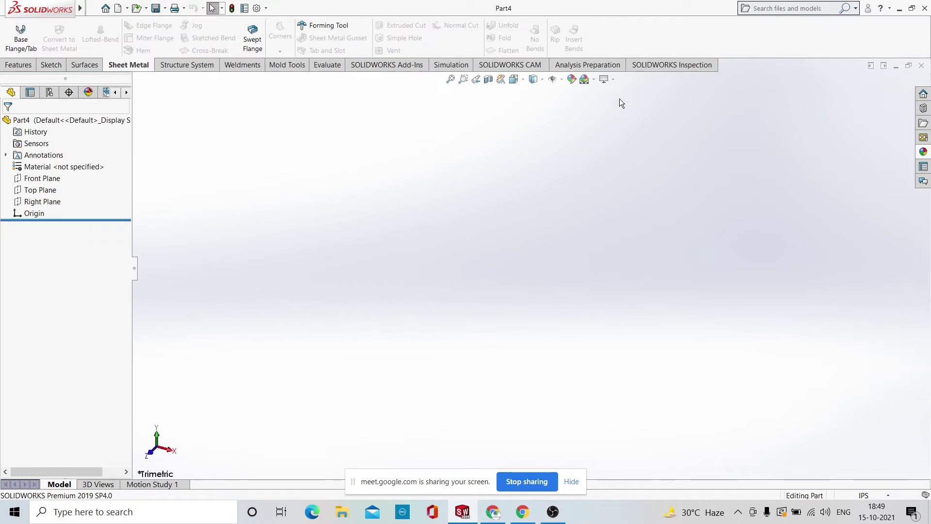
left_click(887, 496)
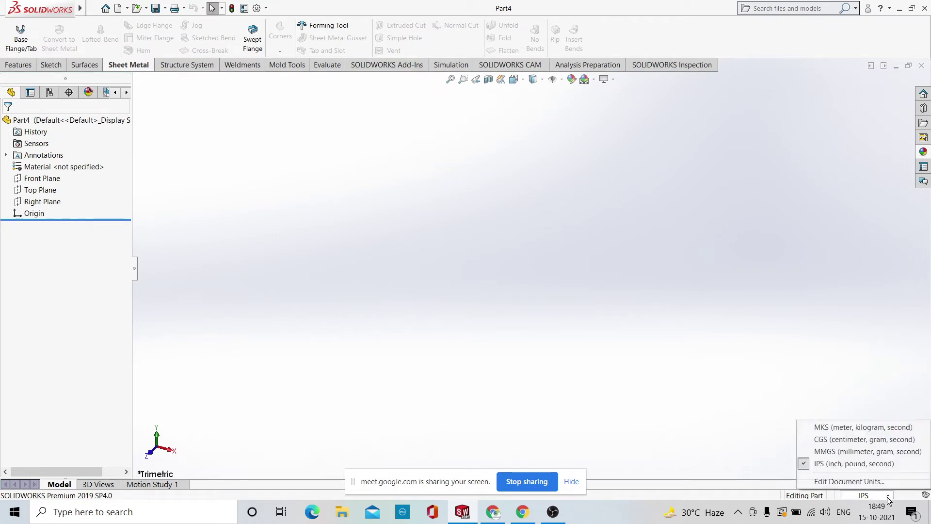
left_click(838, 452)
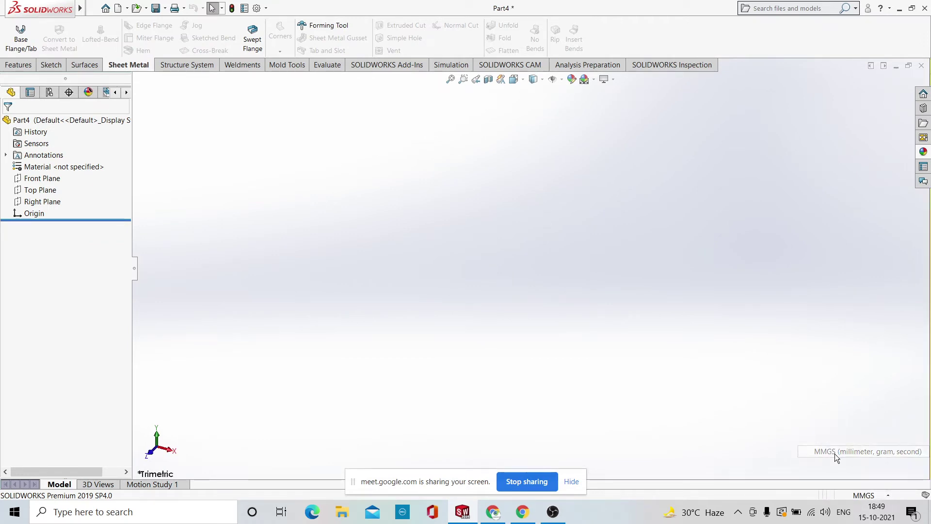
left_click(594, 80)
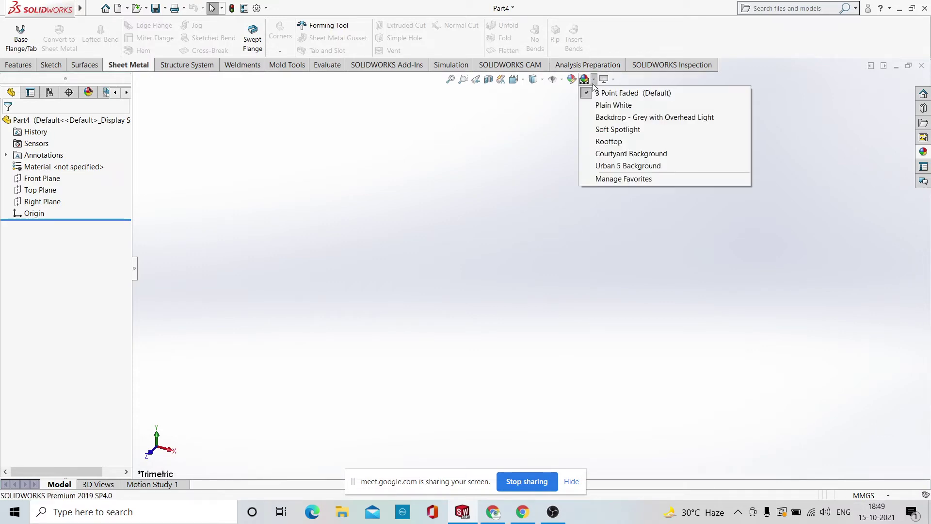
left_click(601, 104)
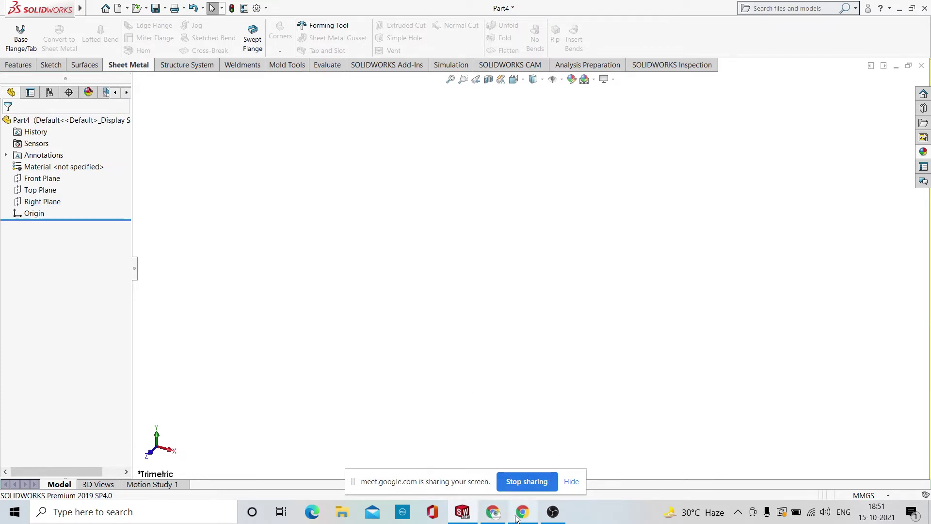
Switch to the Google Meet call in Chrome, stop presenting the screen and dismiss the browser notification.
mouse_move(495, 519)
left_click(500, 470)
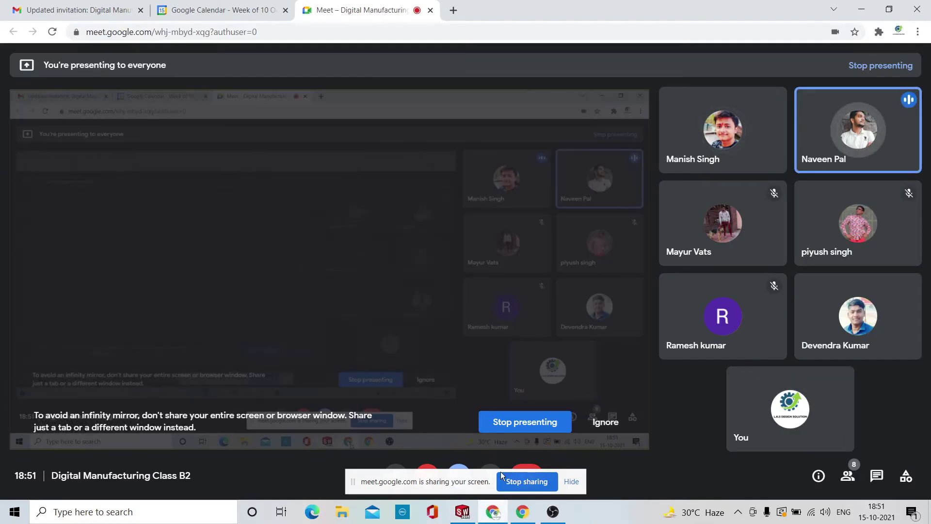
left_click(505, 427)
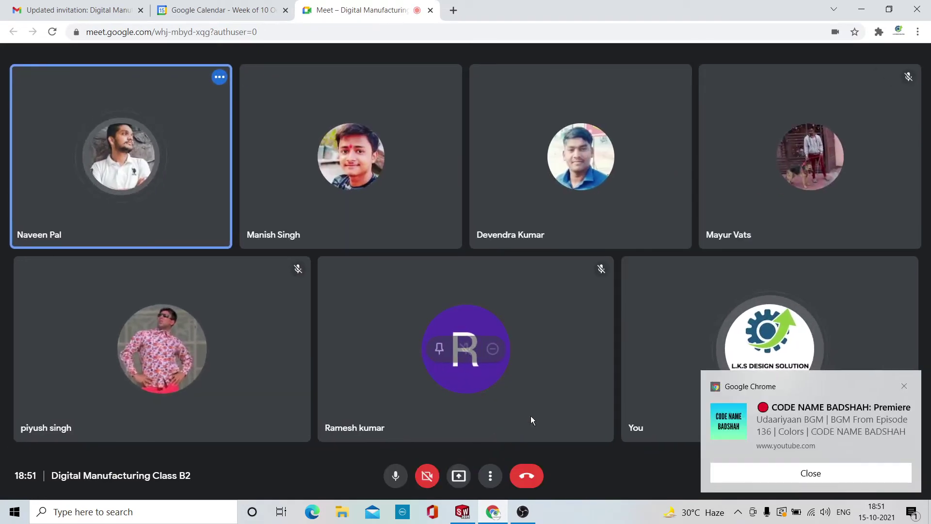
left_click(904, 387)
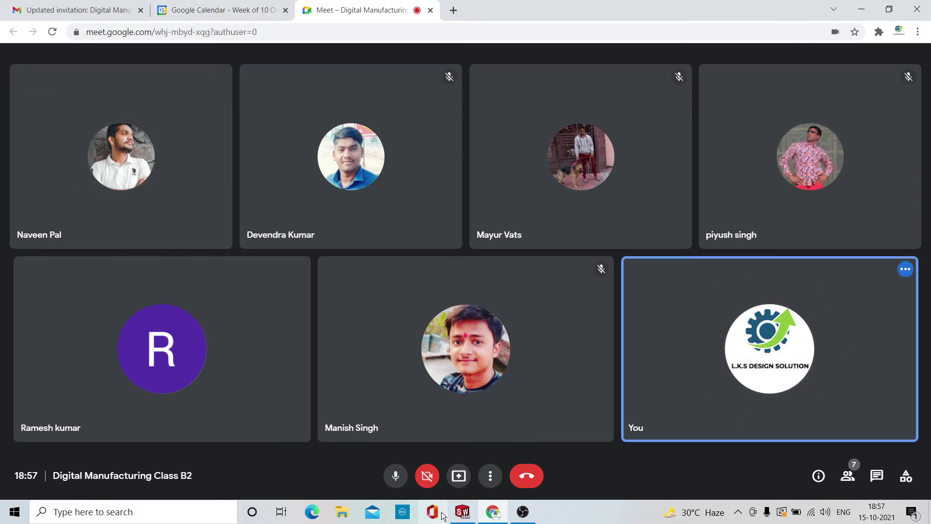
Present the entire screen in the Google Meet call and switch to SOLIDWORKS.
mouse_move(452, 520)
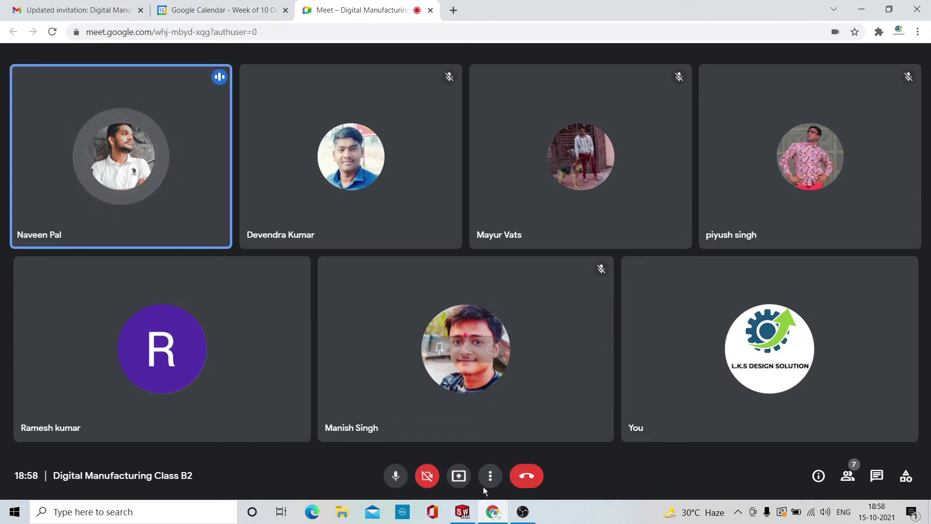
left_click(459, 475)
left_click(504, 395)
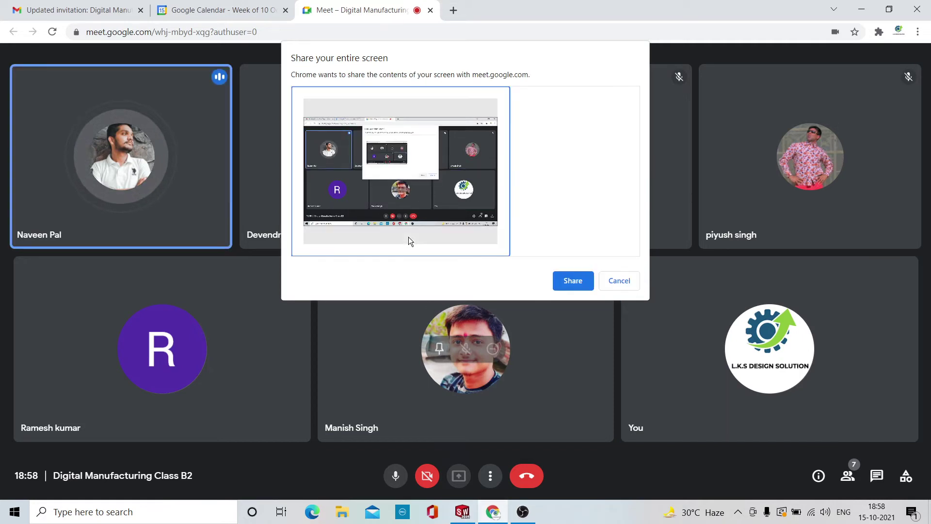
left_click(574, 286)
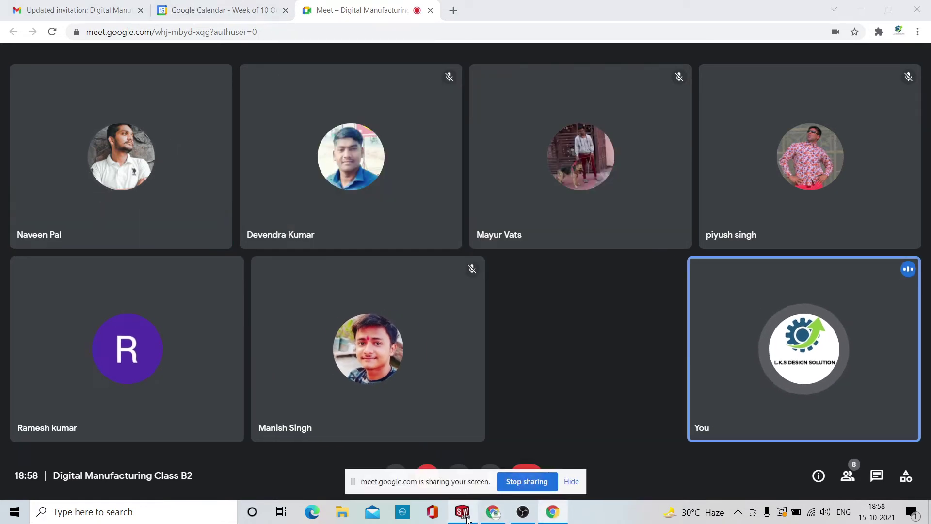
left_click(460, 514)
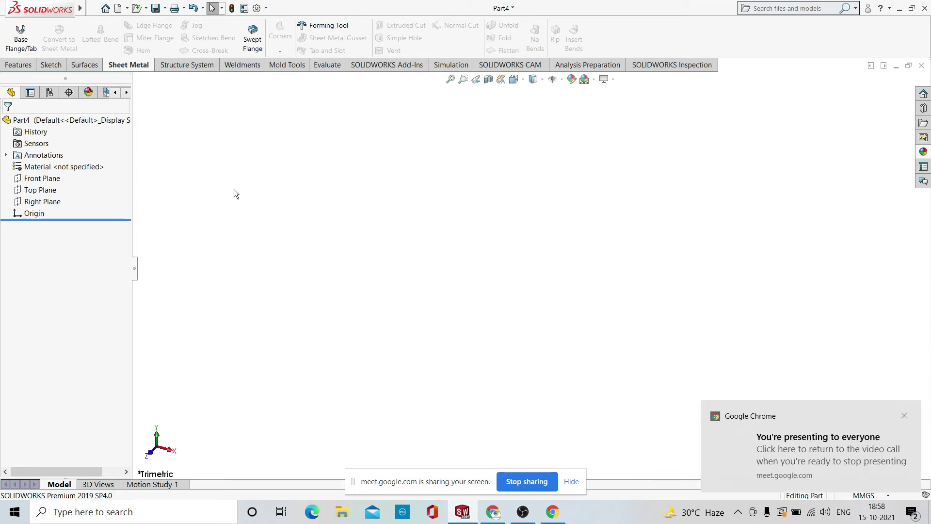
left_click(51, 66)
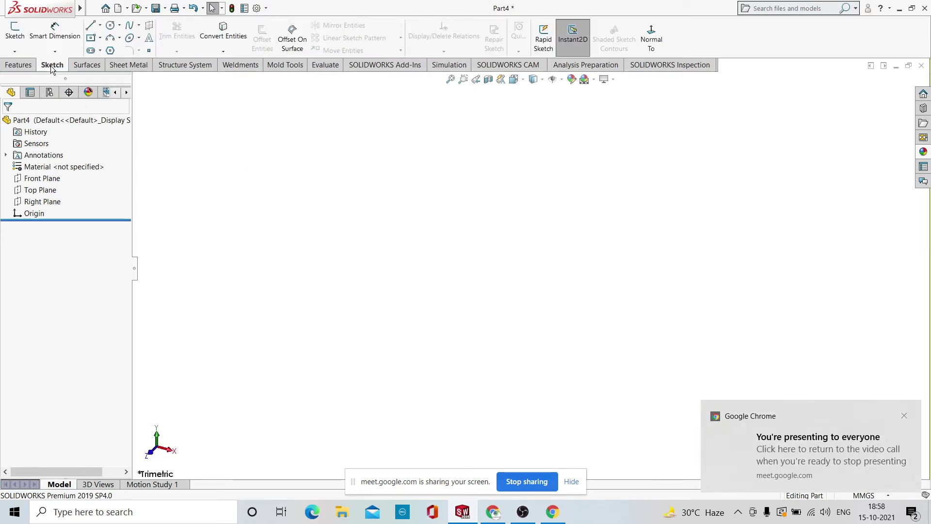
left_click(19, 64)
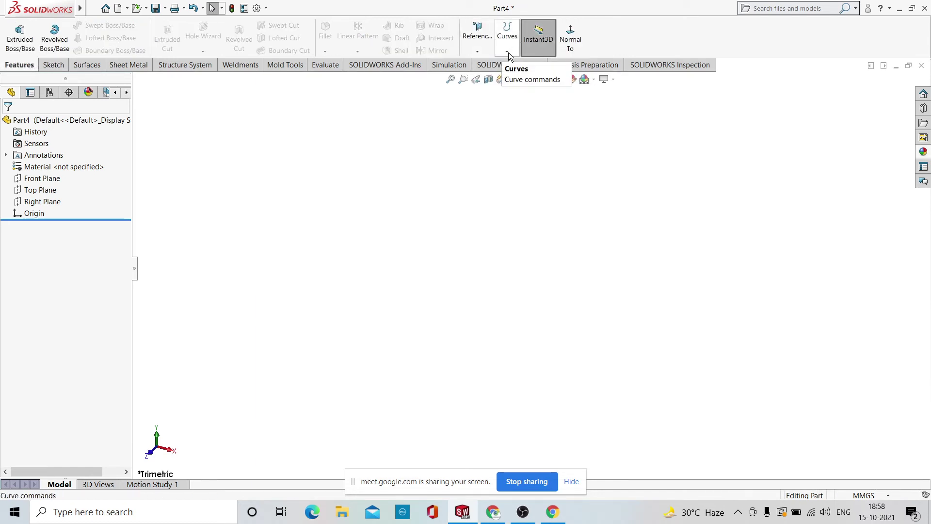
left_click(508, 53)
left_click(541, 144)
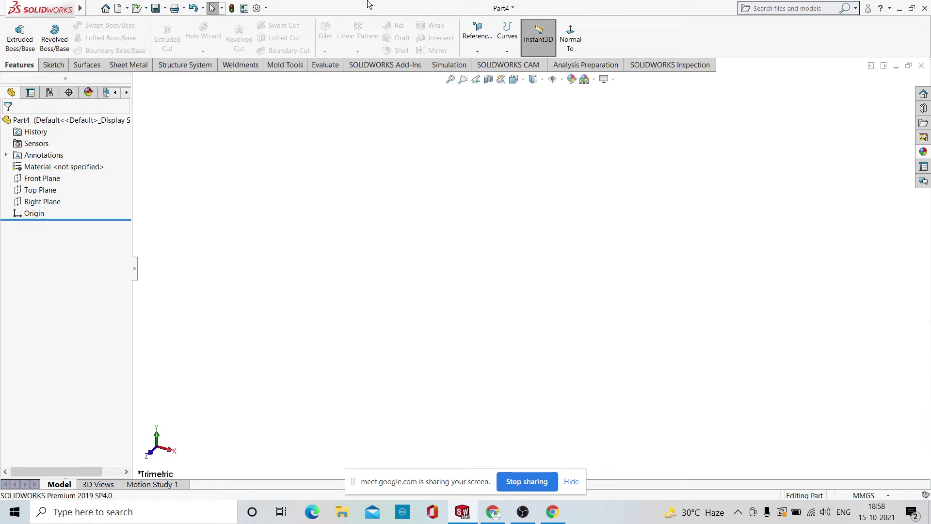
left_click(53, 66)
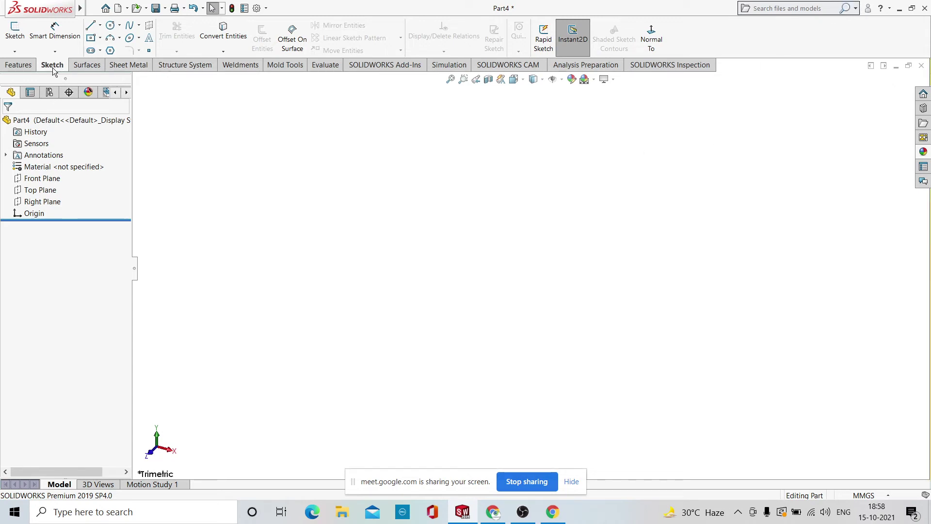
Set the search scope to Commands, search for "co" and dismiss the suggestions.
left_click(856, 8)
left_click(826, 37)
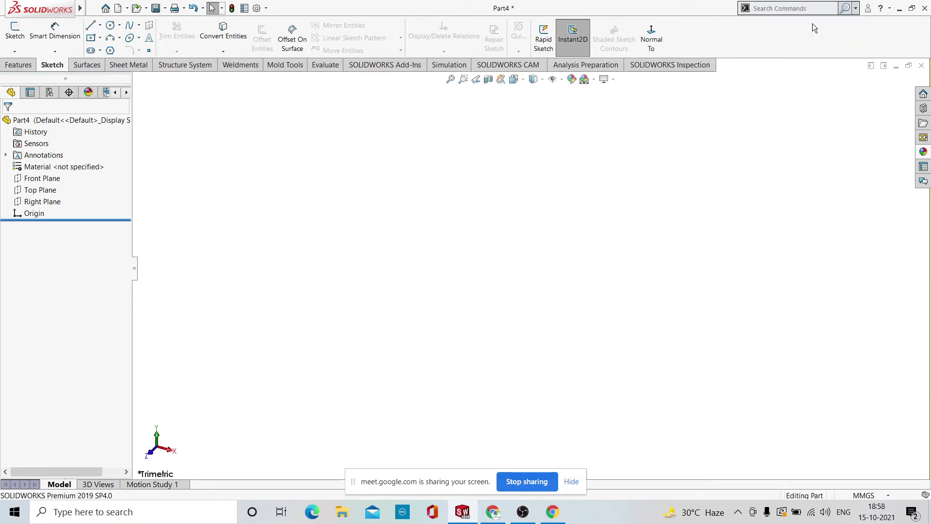
left_click(804, 10)
type("co")
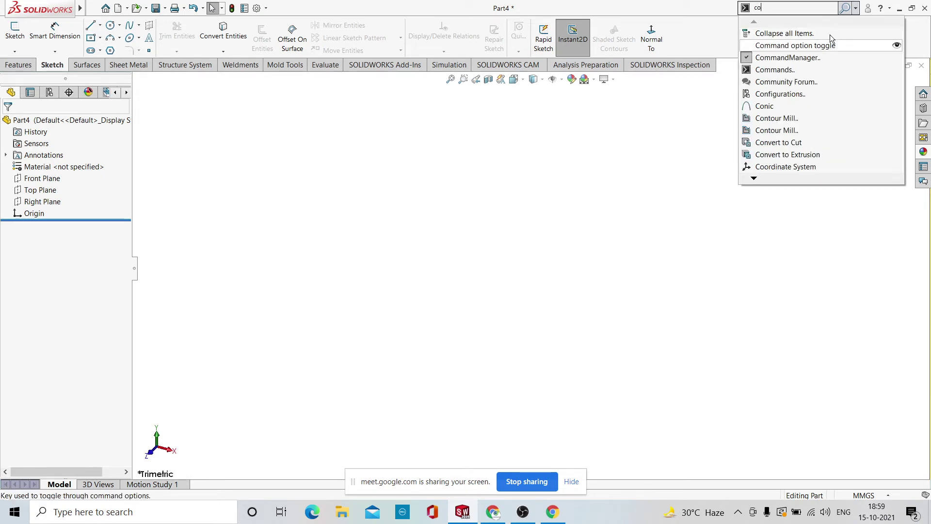
left_click(518, 235)
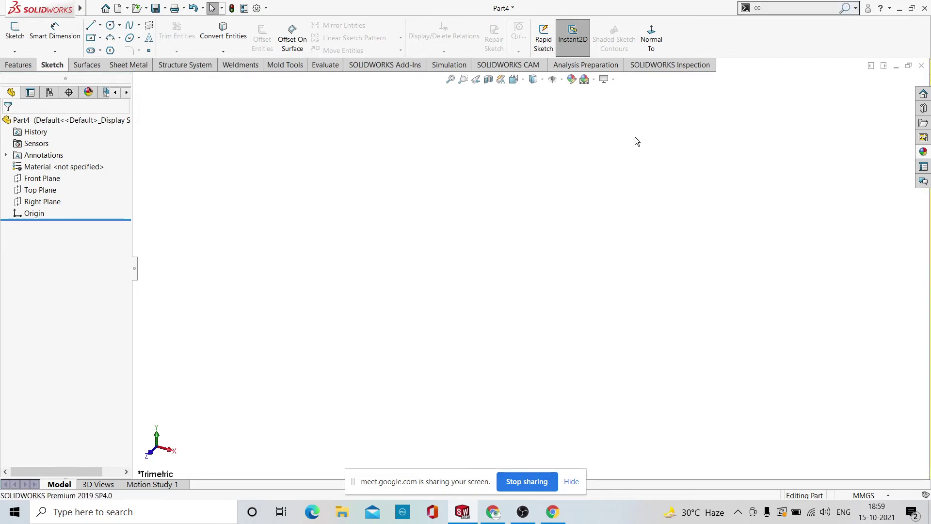
mouse_move(31, 3)
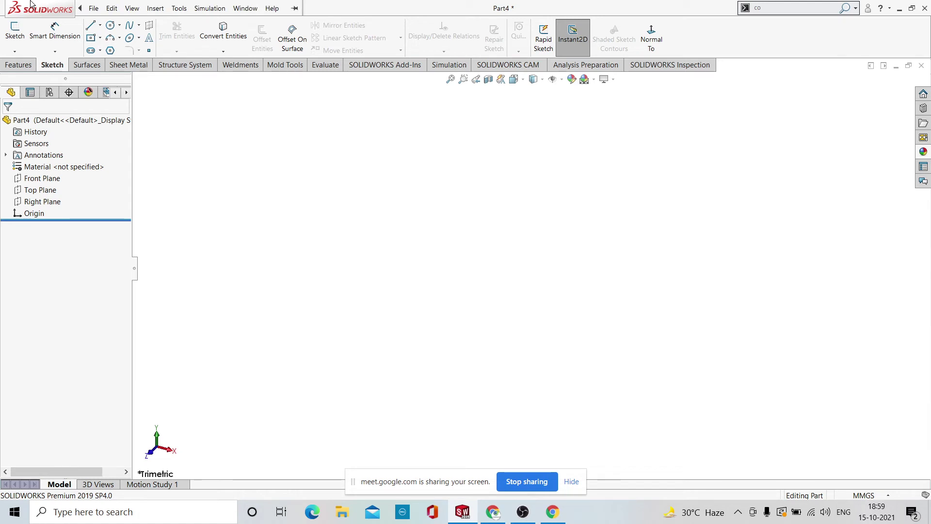
left_click(24, 69)
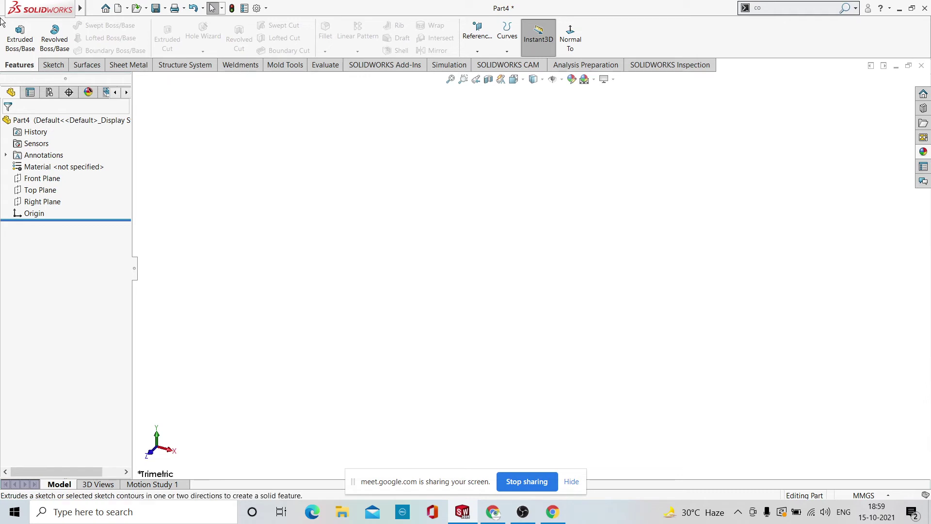
mouse_move(40, 8)
left_click(272, 8)
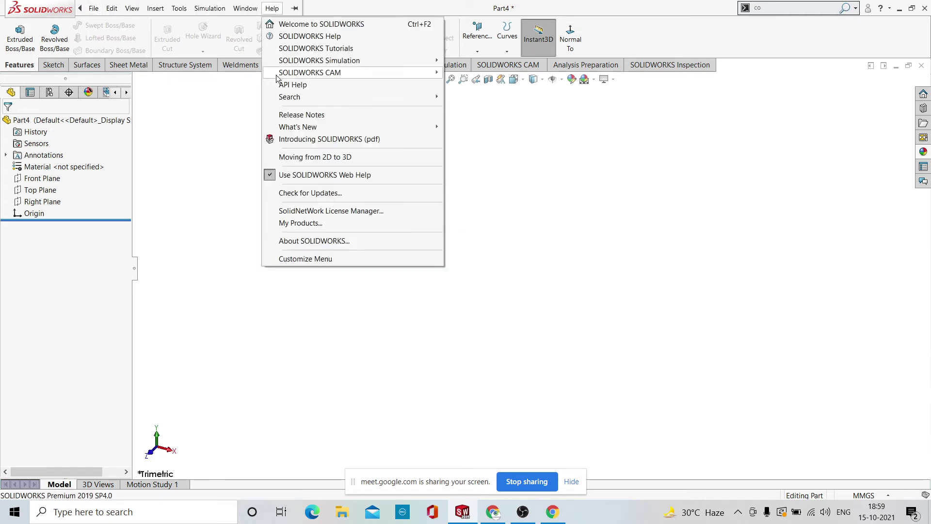
left_click(403, 321)
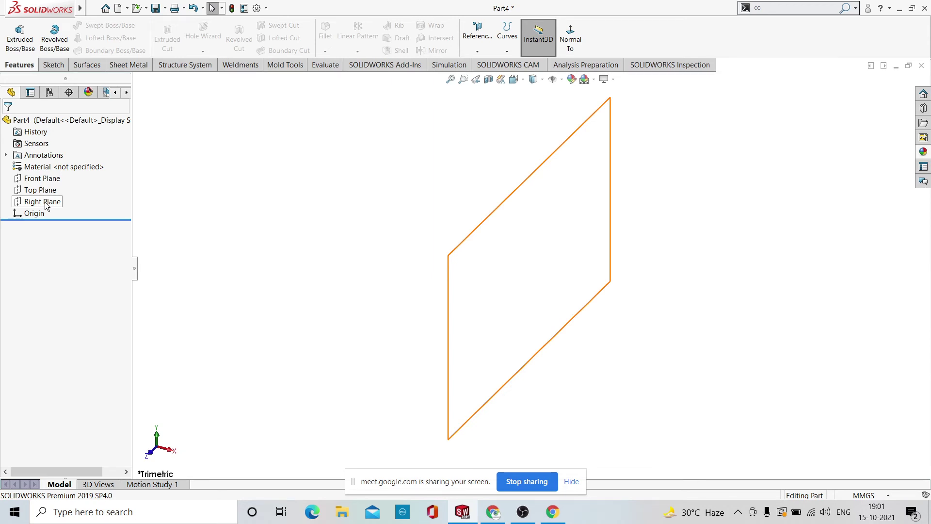
Start a sketch on the Front Plane and draw a center rectangle about 302 by 163 mm, centred on the origin.
left_click(43, 179)
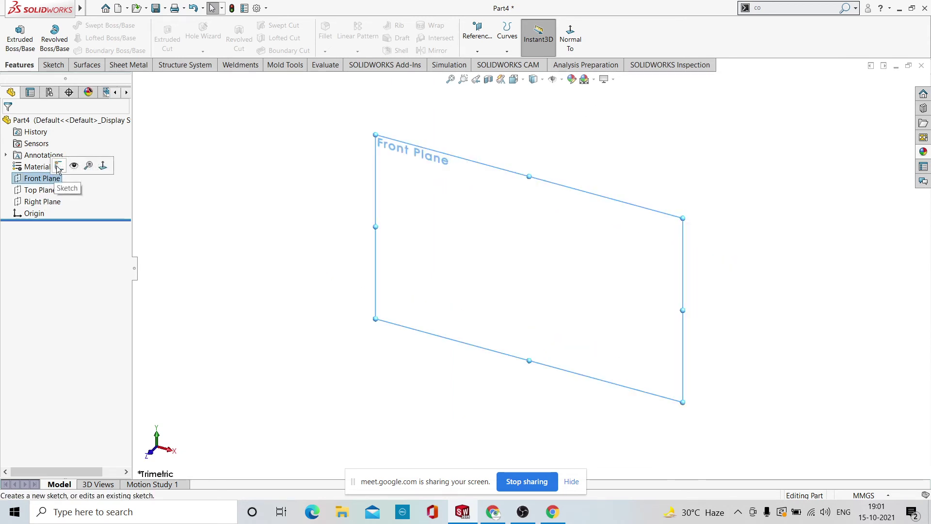
left_click(58, 167)
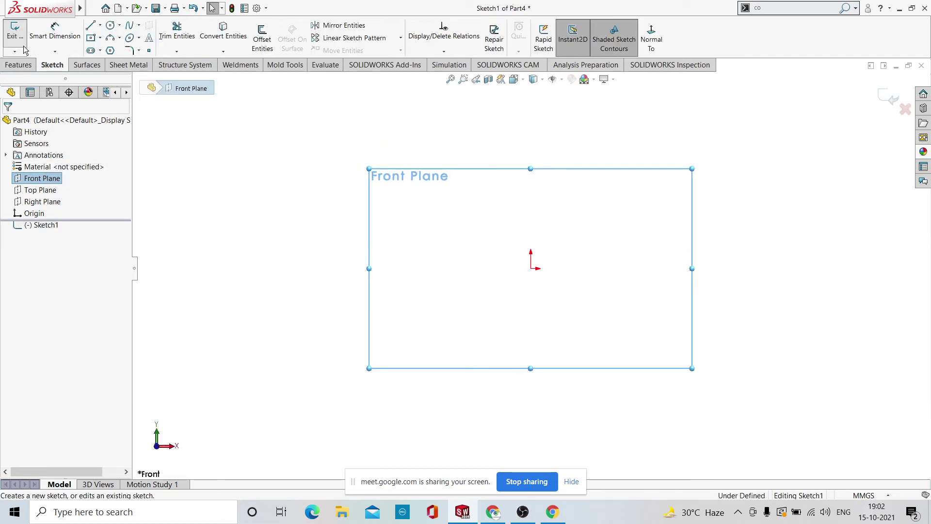
left_click(90, 38)
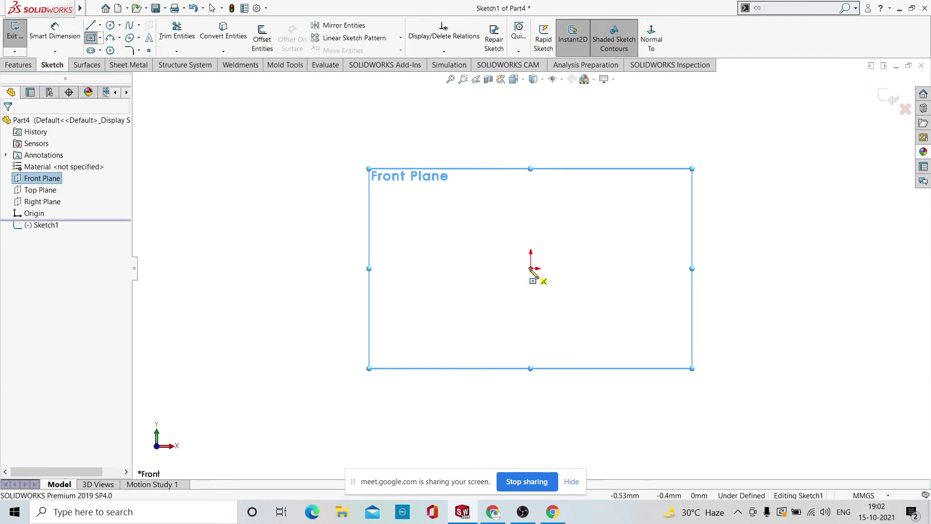
mouse_move(530, 268)
left_mouse_down()
mouse_move(574, 388)
mouse_move(776, 395)
mouse_move(804, 416)
left_mouse_up()
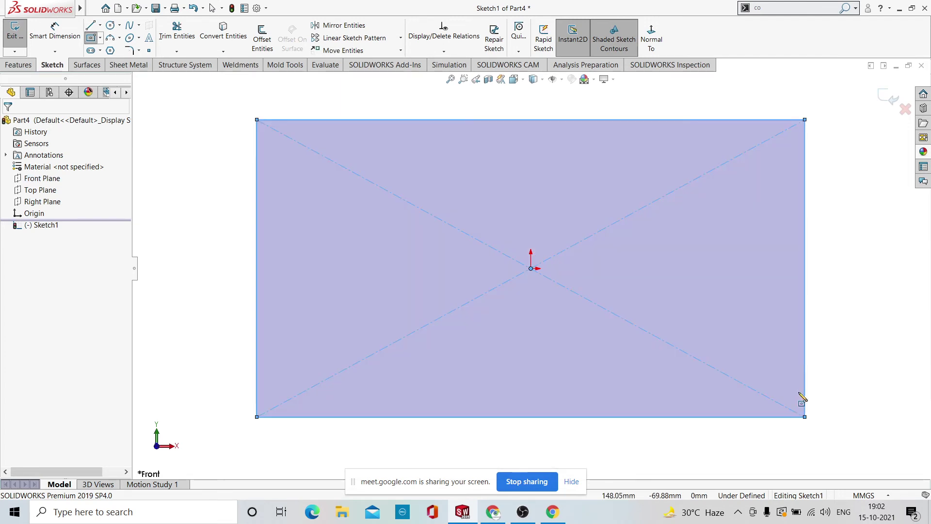
right_click(792, 356)
left_click(800, 360)
key("f")
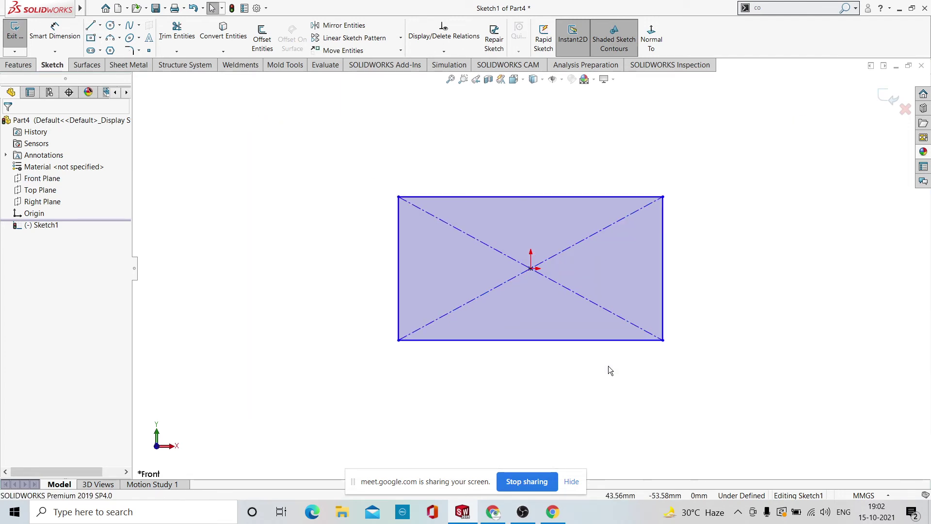
scroll(554, 266, "down", 3)
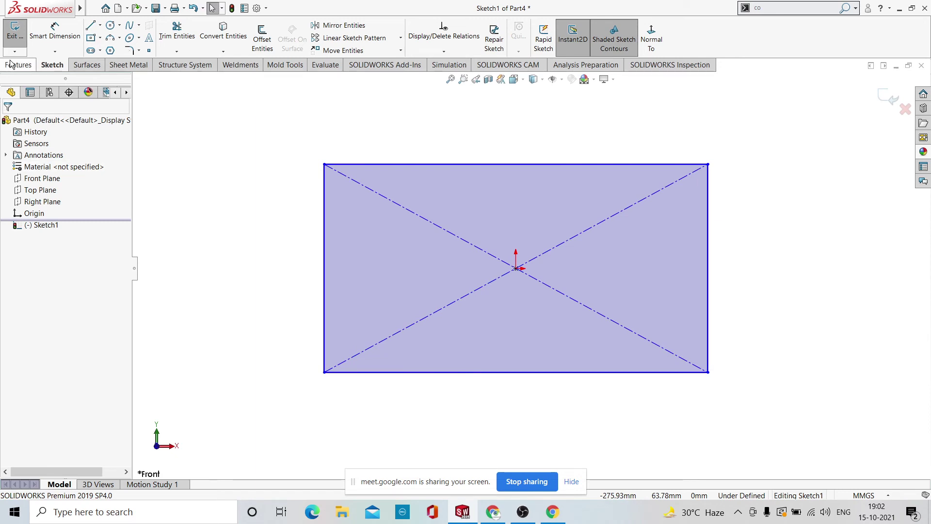
Dimension the rectangle with a width of 300 mm and a height of 150 mm.
left_click(584, 53)
left_click(55, 30)
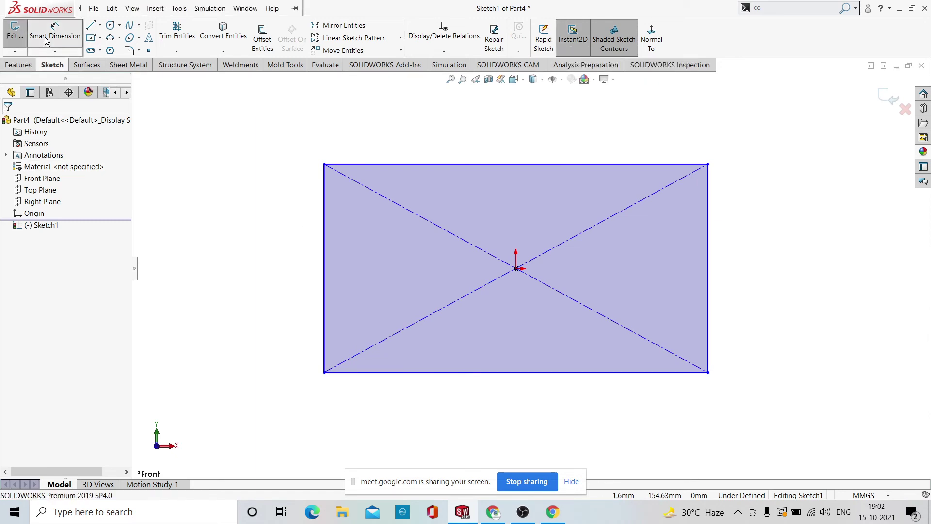
left_click(518, 165)
left_click(520, 136)
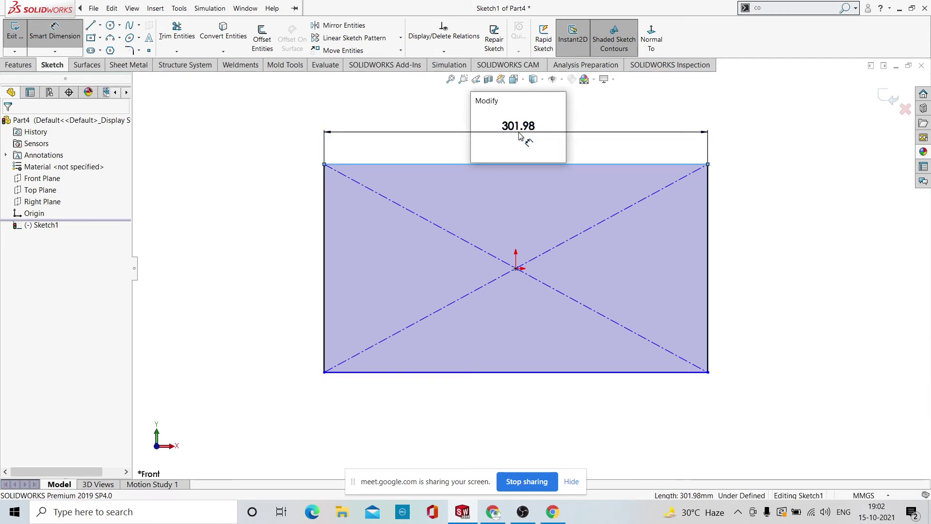
type("300")
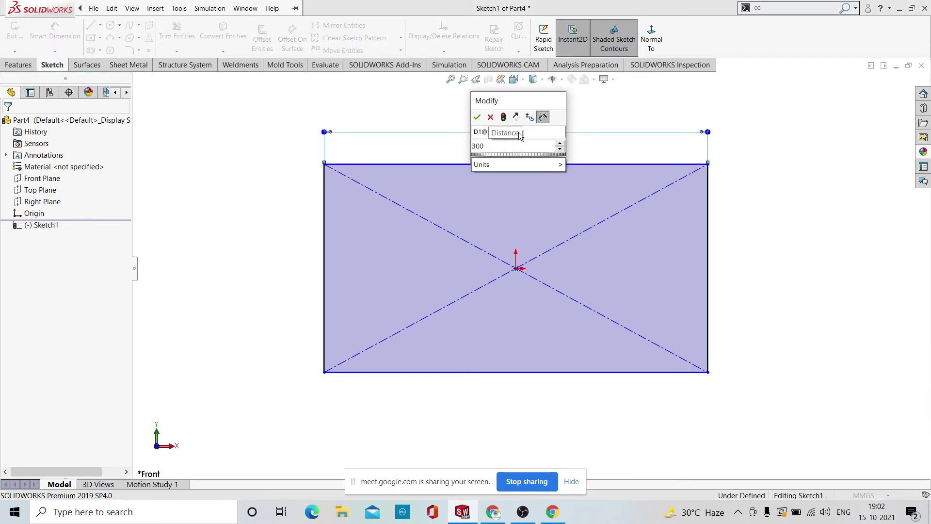
key("Return")
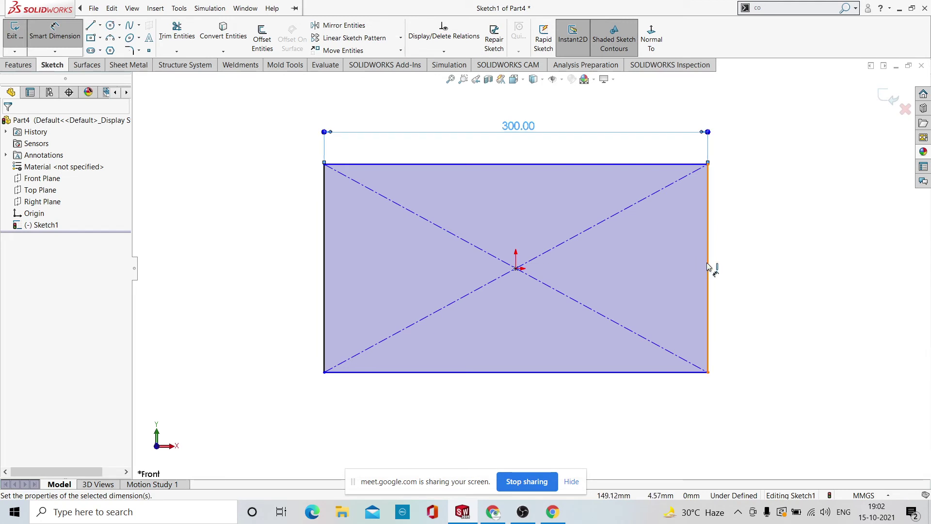
left_click(709, 267)
left_click(741, 257)
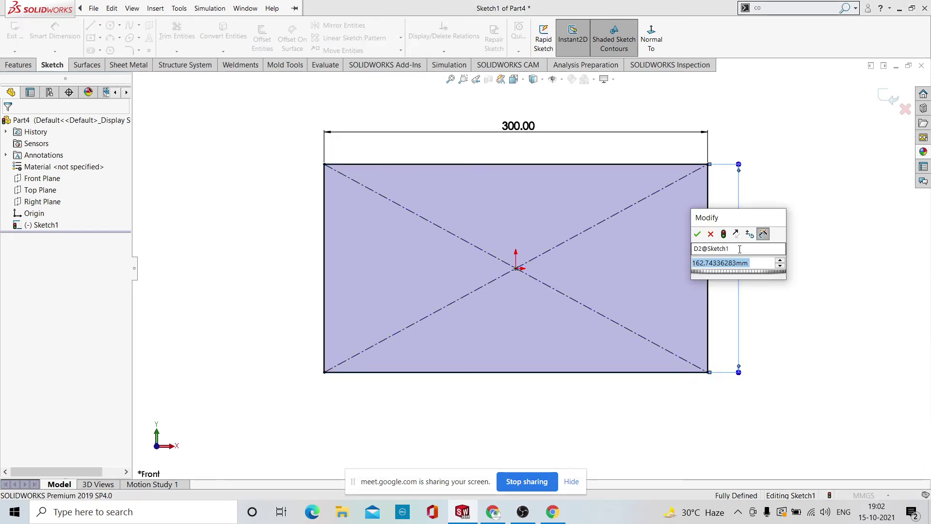
type("150")
key("Return")
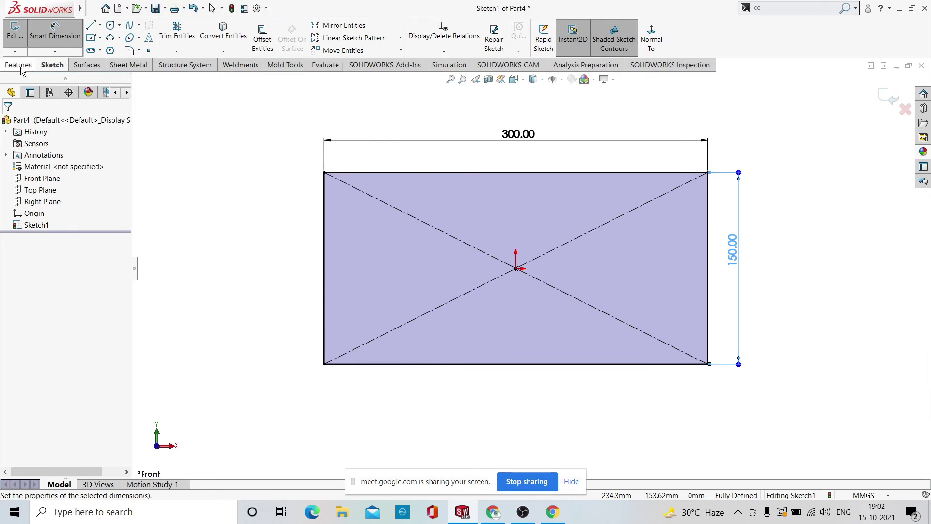
Start a sheet metal Base Flange from the rectangle sketch and raise its thickness to 18 mm.
left_click(120, 68)
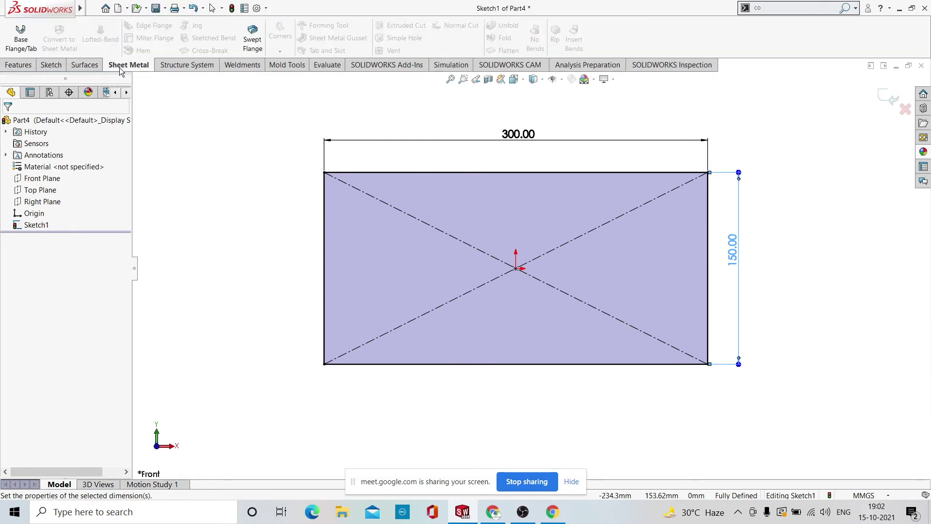
left_click(23, 41)
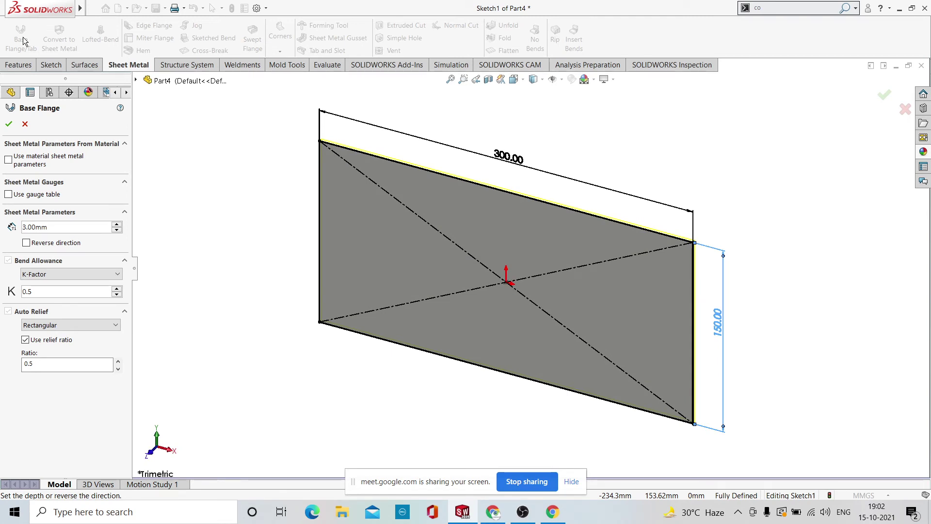
double_click(115, 226)
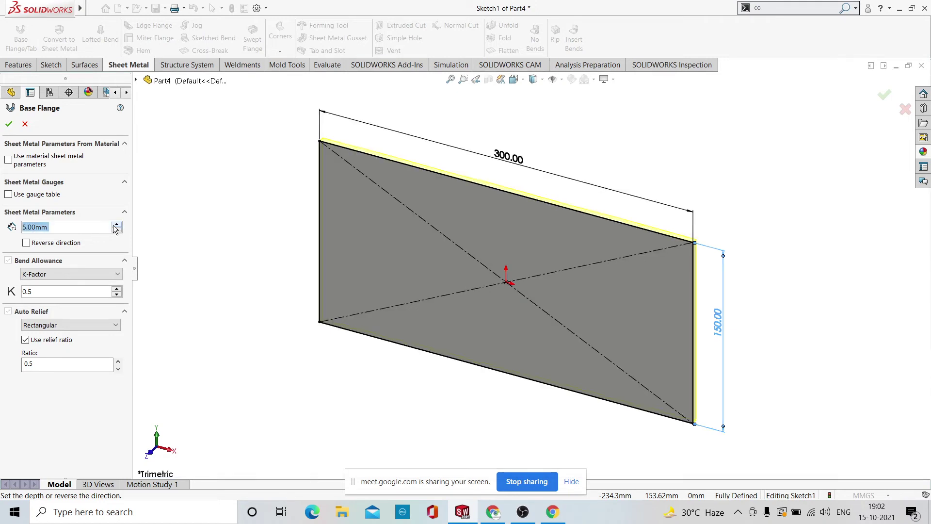
left_click(114, 225)
left_click(114, 225)
left_click(114, 225)
left_click(114, 225)
left_click(114, 226)
left_click(113, 226)
left_click(114, 225)
left_click(114, 225)
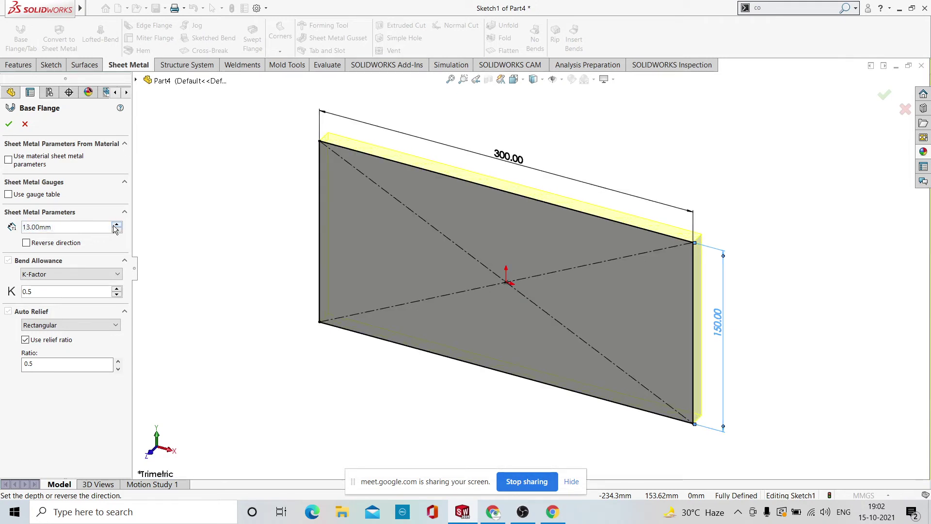
left_click(115, 226)
left_click(115, 225)
left_click(115, 225)
left_click(115, 226)
left_click(115, 225)
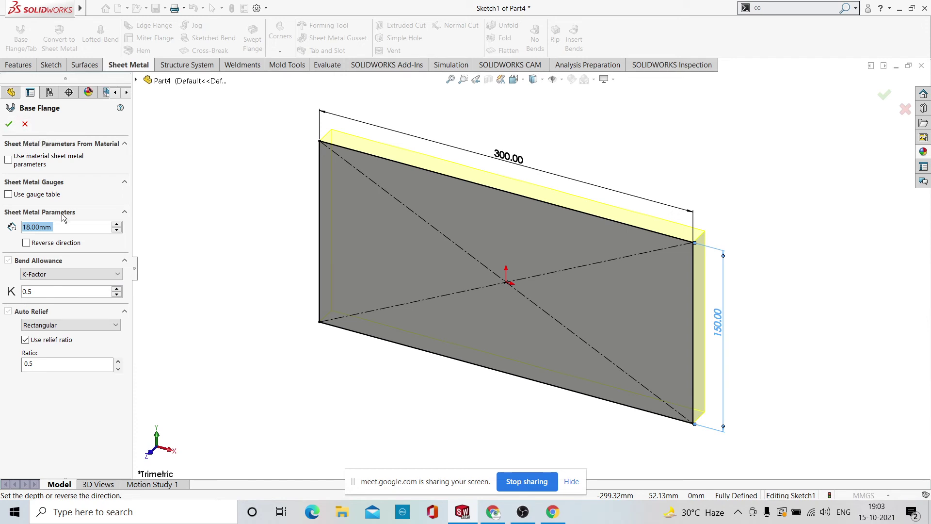
Try a base flange thickness of 5 mm, and settle on a thickness of 3 mm.
type("5")
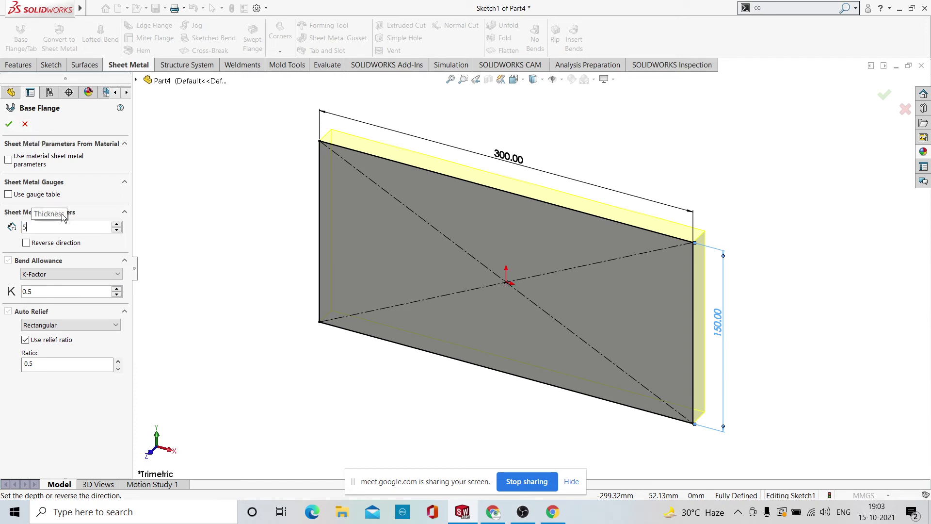
key("Return")
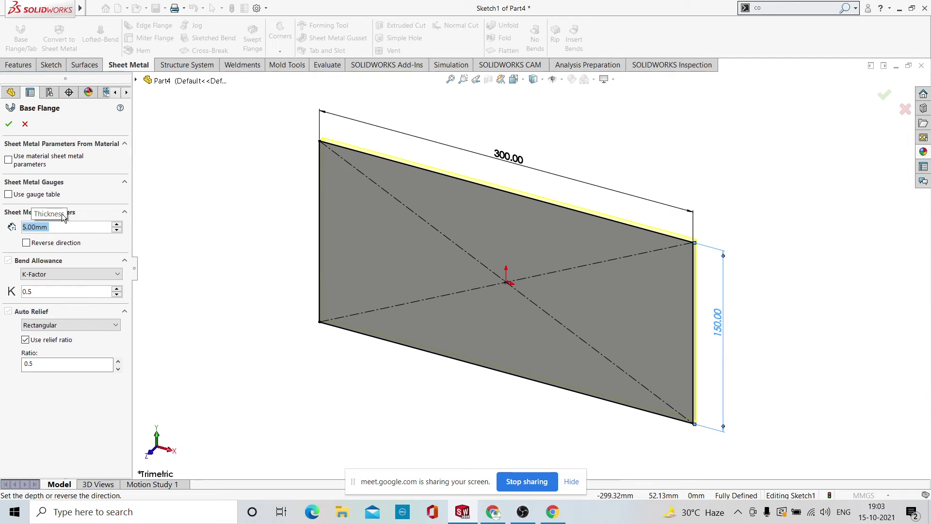
key("BackSpace")
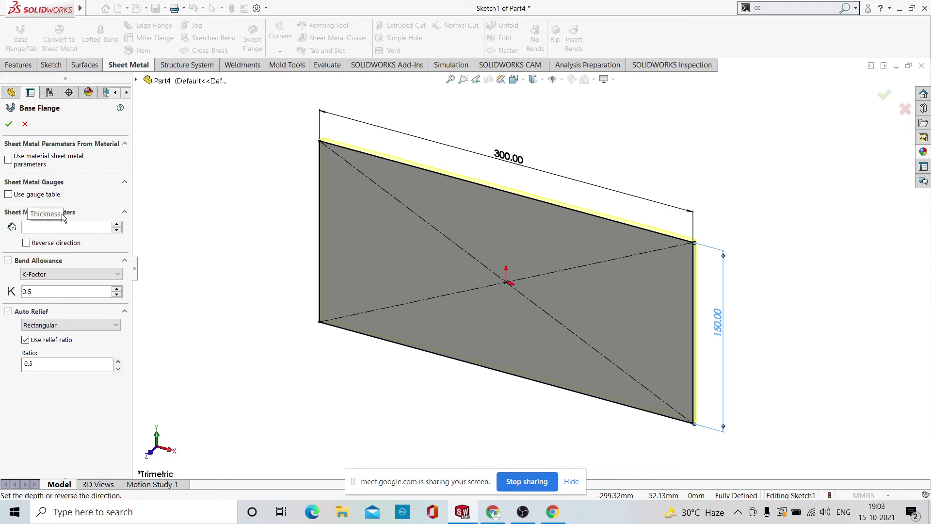
type("3")
key("Return")
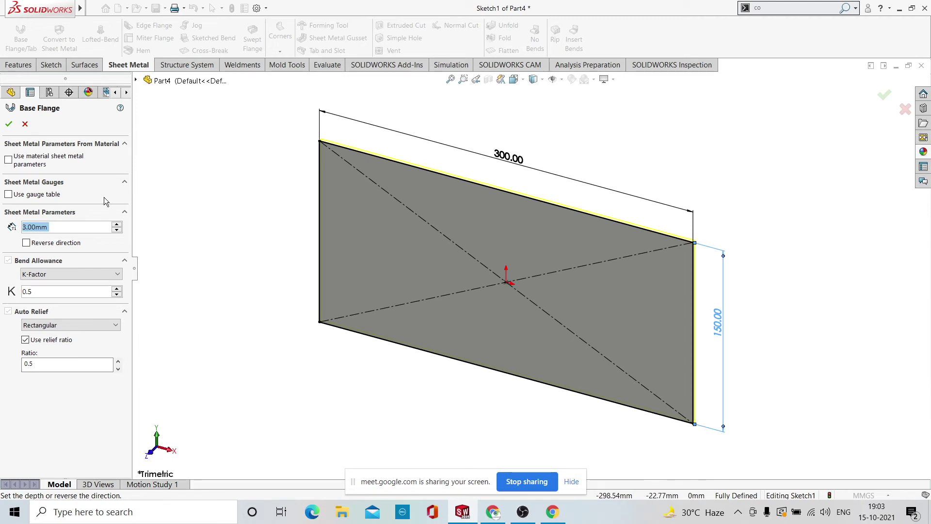
Keep K-Factor as the bend allowance type and create the base flange.
left_click(91, 296)
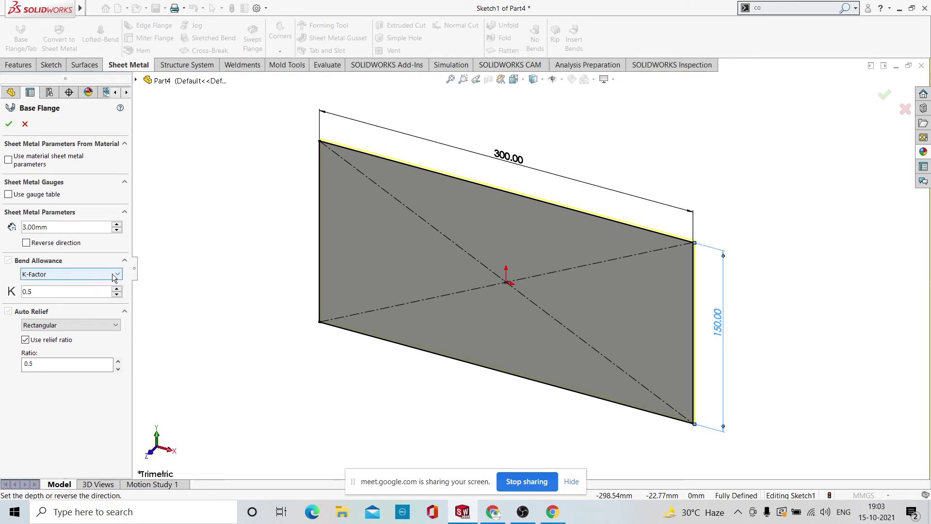
left_click(117, 275)
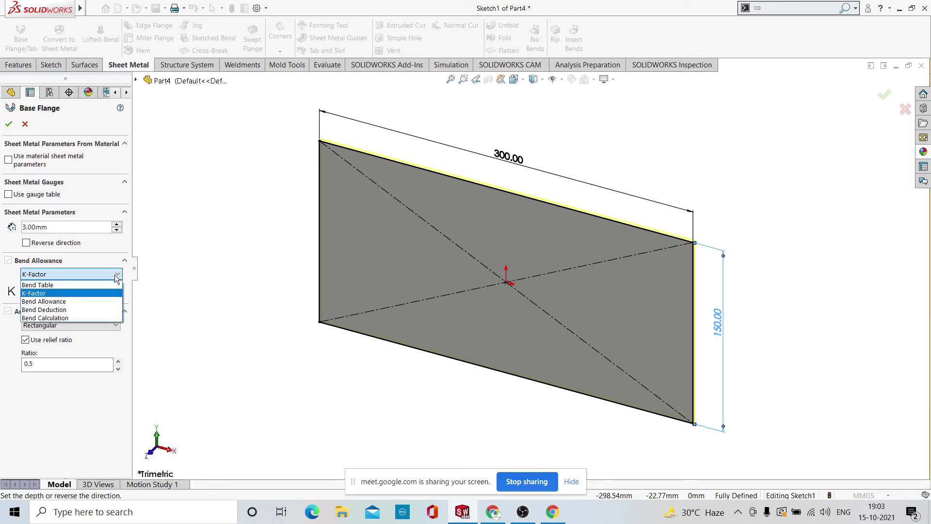
left_click(116, 275)
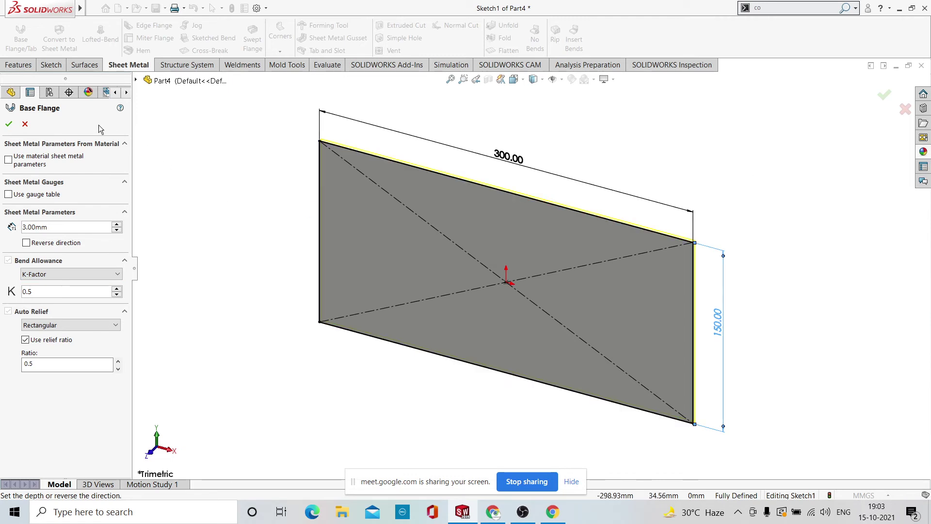
left_click(8, 125)
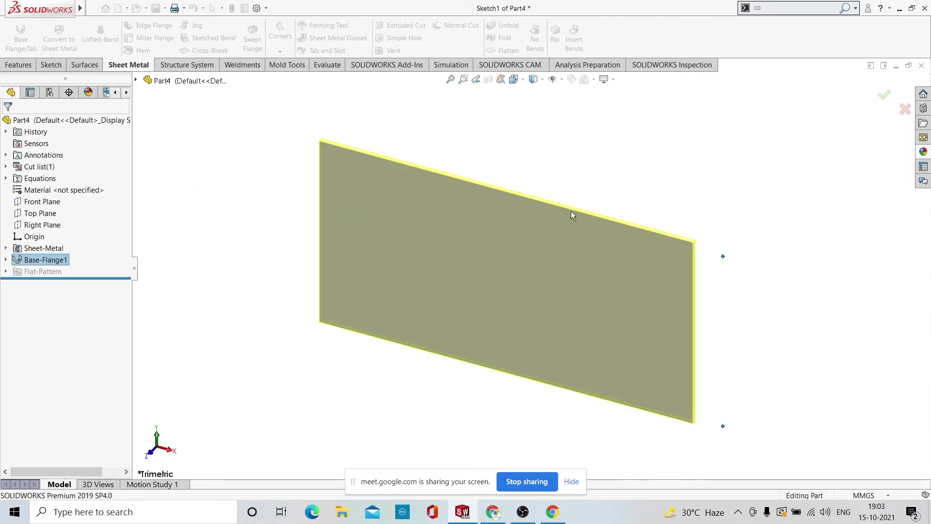
Examine the flat base flange plate and its thin edges from several angles.
middle_click_drag(729, 223, 810, 124)
middle_click_drag(752, 275, 746, 230)
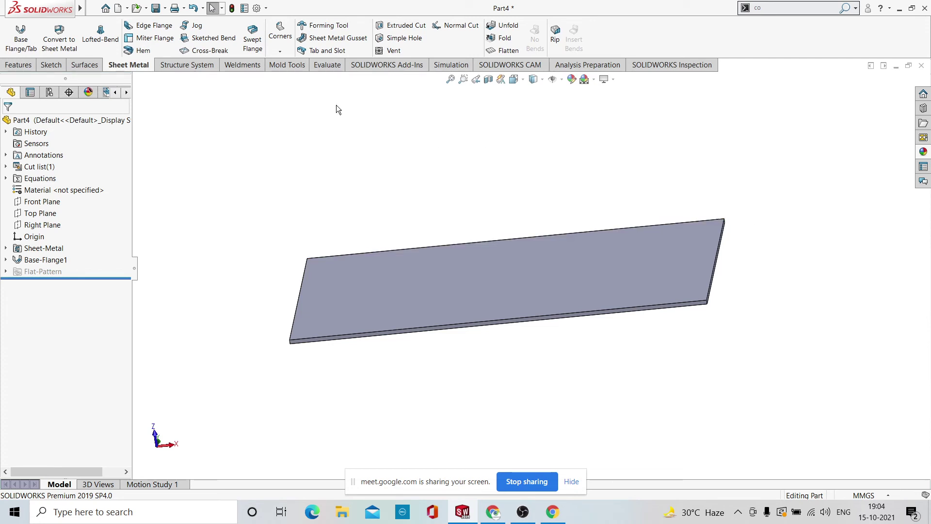
scroll(584, 179, "up", 3)
middle_click_drag(584, 179, 632, 175)
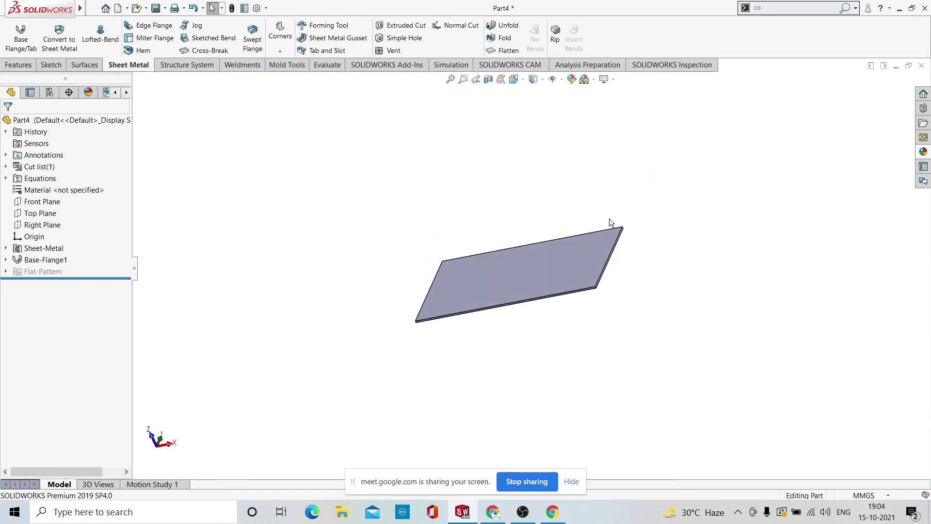
scroll(611, 222, "down", 3)
scroll(584, 249, "down", 3)
scroll(518, 274, "up", 5)
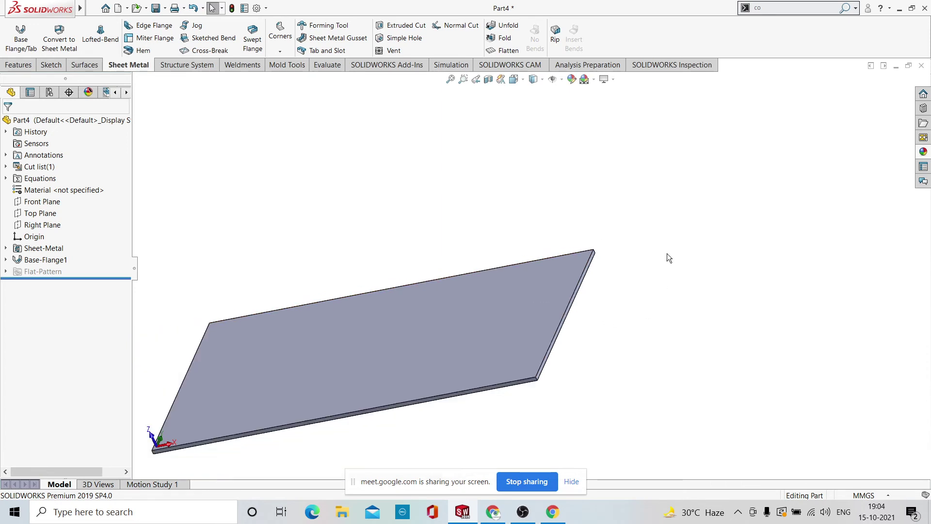
middle_click_drag(584, 307, 515, 311)
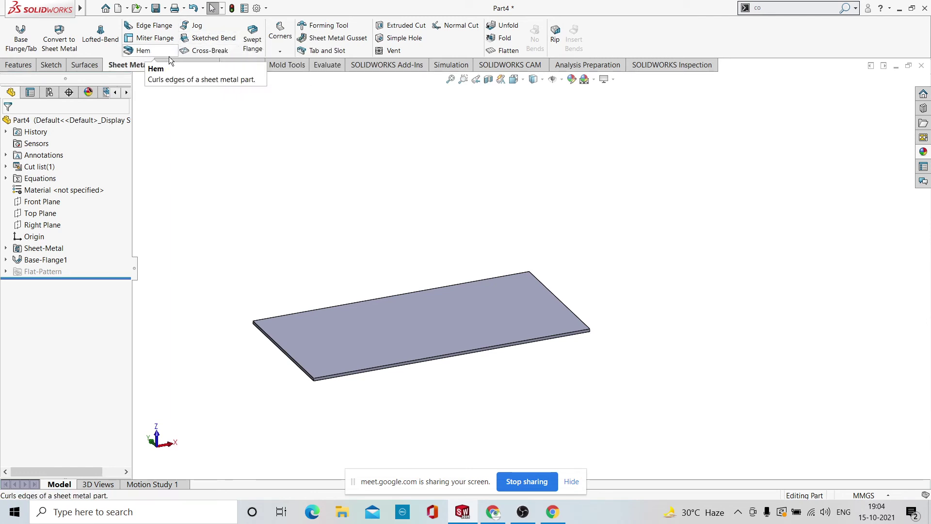
Start a Sketched Bend on the plate's large face and draw a bend line straight across its width, between the origin and one short edge.
left_click(212, 41)
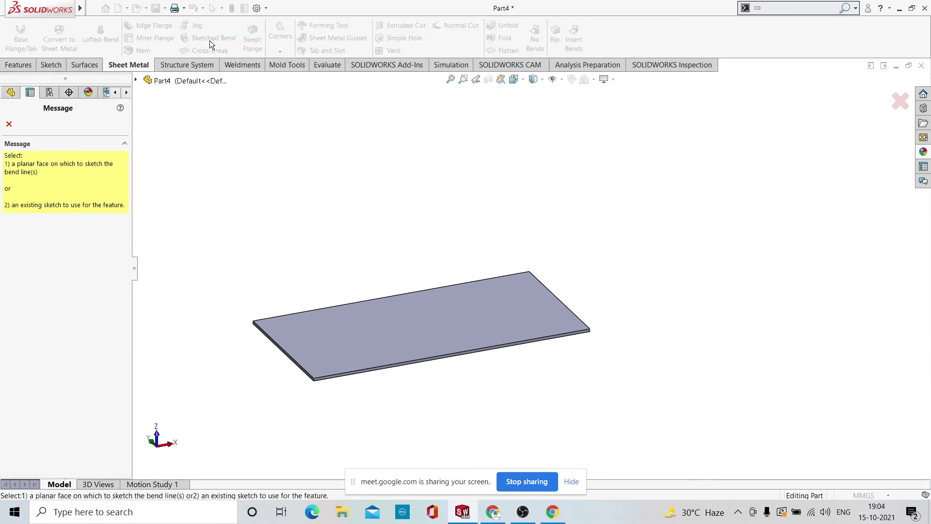
left_click(435, 335)
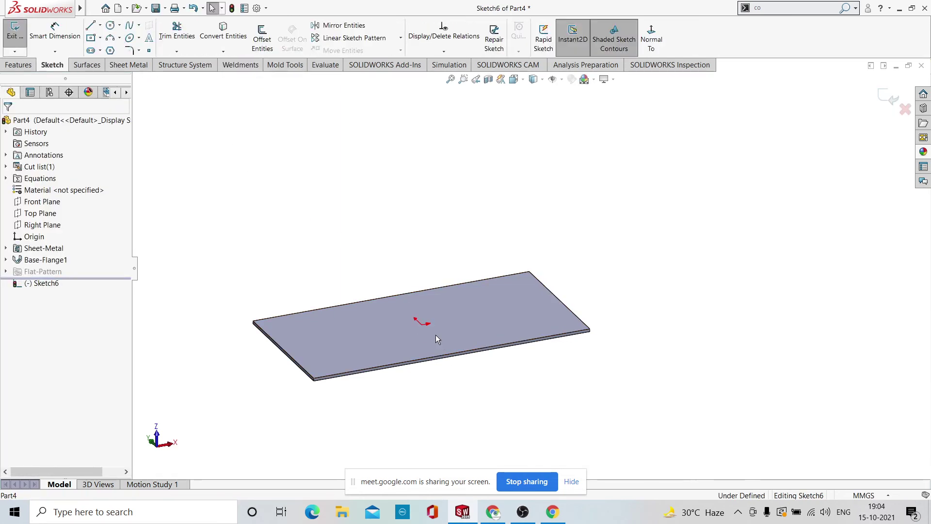
left_click(90, 25)
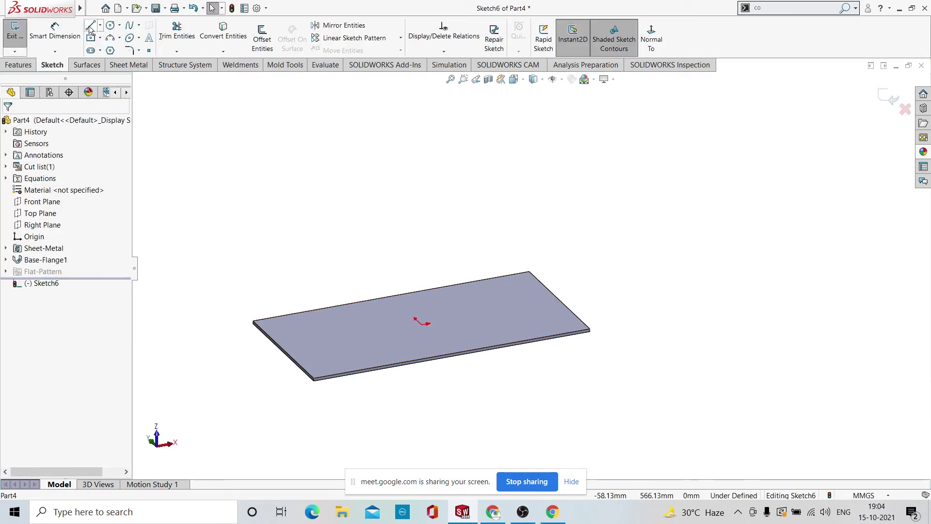
left_click(459, 285)
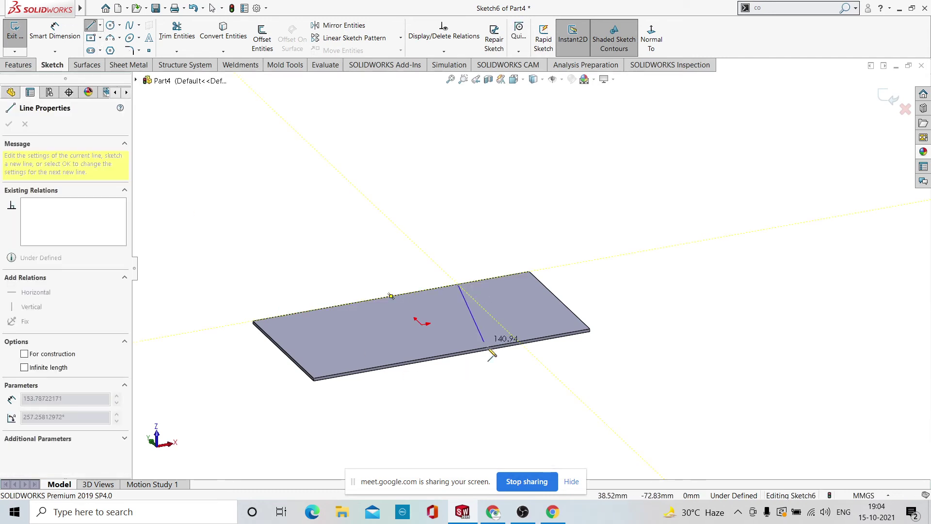
left_click(517, 342)
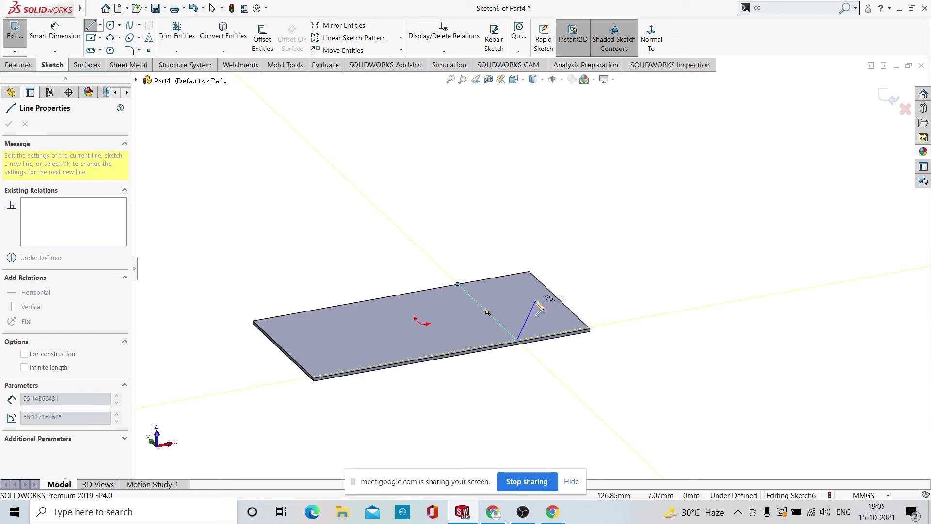
right_click(539, 305)
left_click(569, 309)
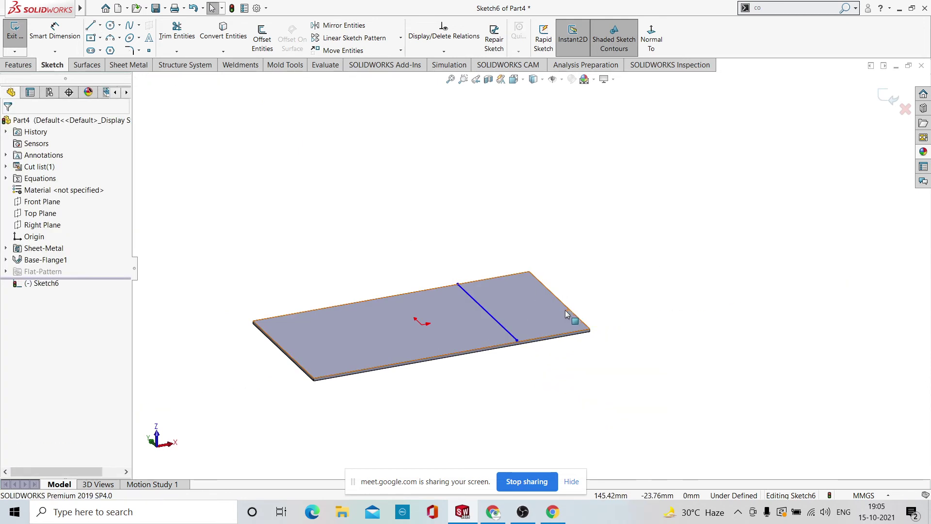
Finish the bend line sketch and choose the larger portion of the plate as the fixed face for the Sketched Bend.
mouse_move(598, 313)
middle_mouse_down()
mouse_move(574, 308)
mouse_move(582, 307)
middle_mouse_up()
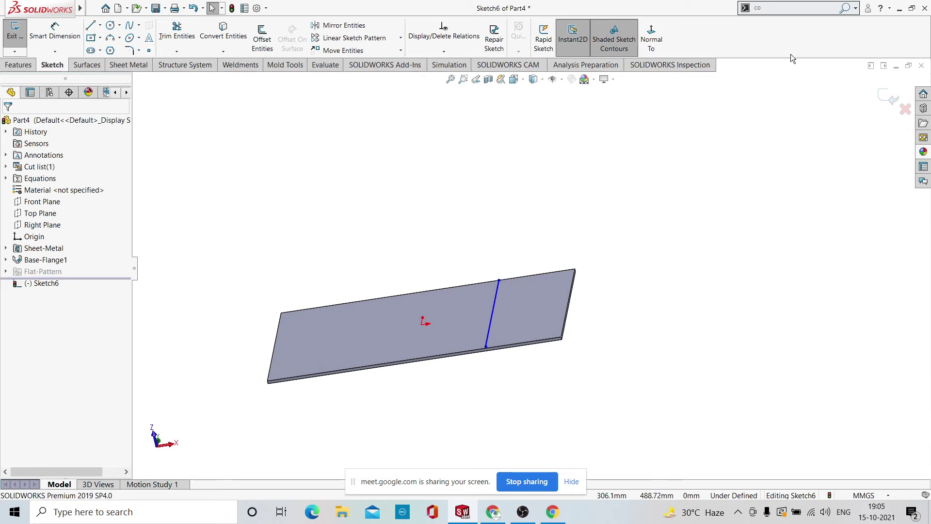
left_click(882, 96)
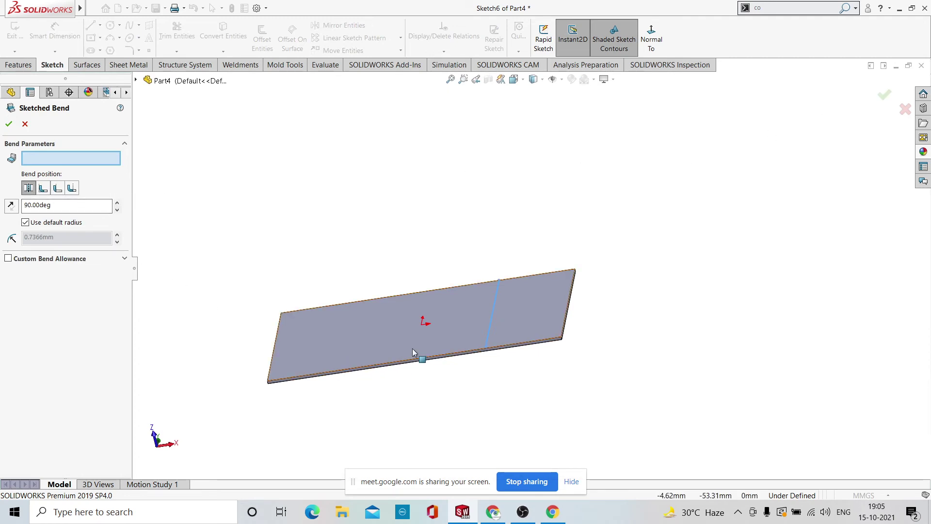
left_click(442, 342)
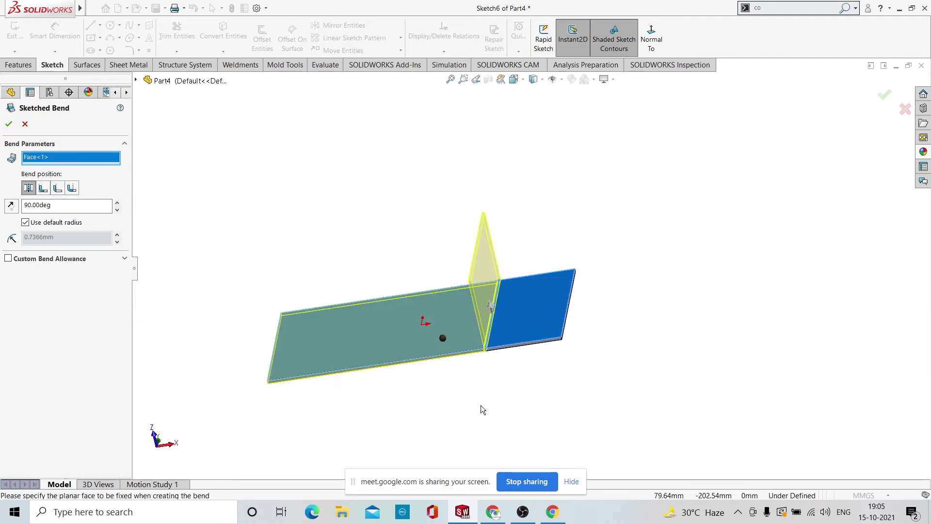
middle_click_drag(481, 405, 510, 343)
scroll(489, 314, "down", 2)
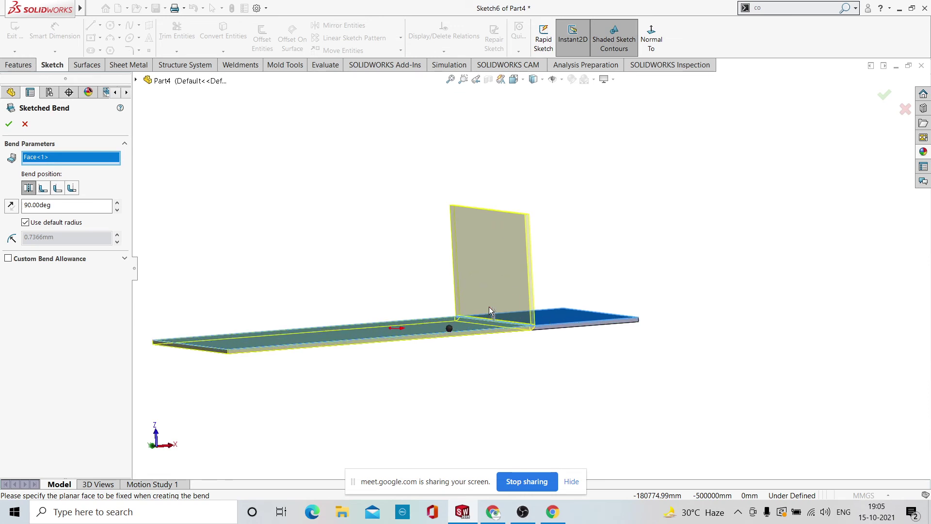
Try a bend angle of 45 degrees, settle on 60 degrees and create the sketched bend.
double_click(49, 210)
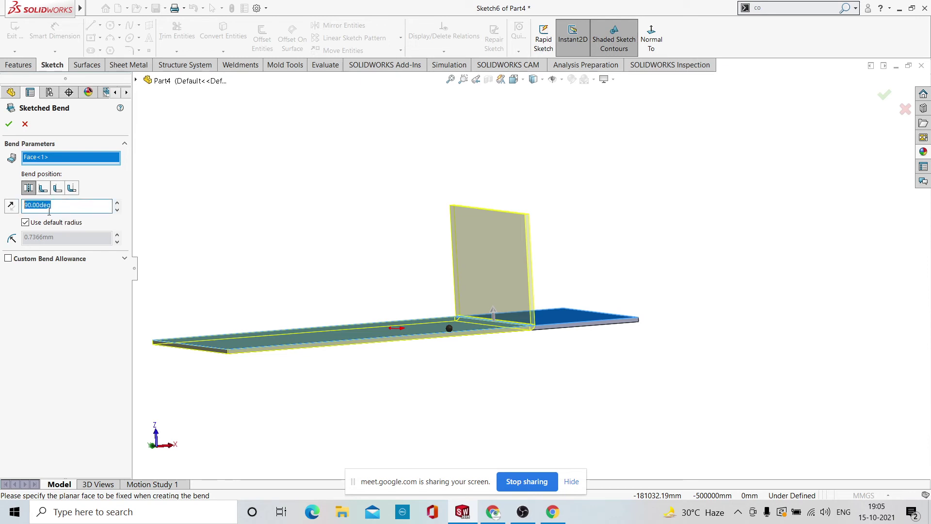
type("45")
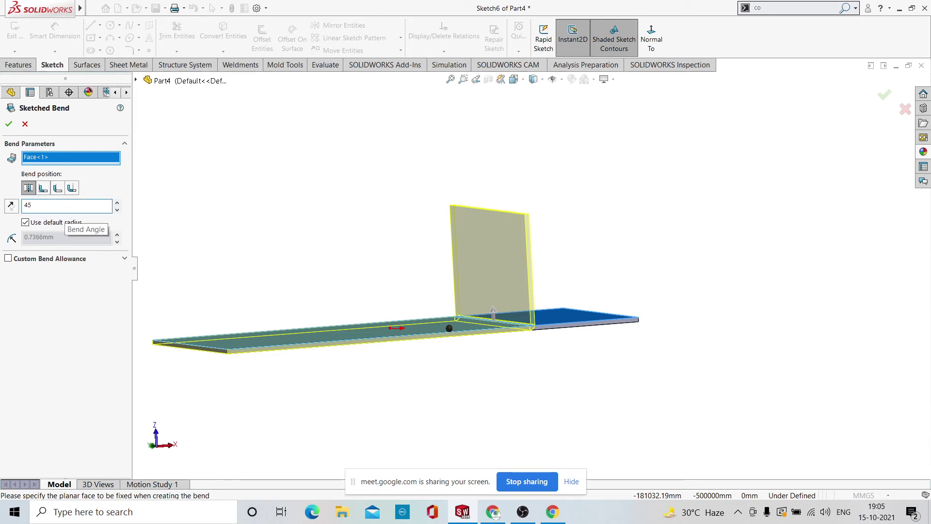
key("Return")
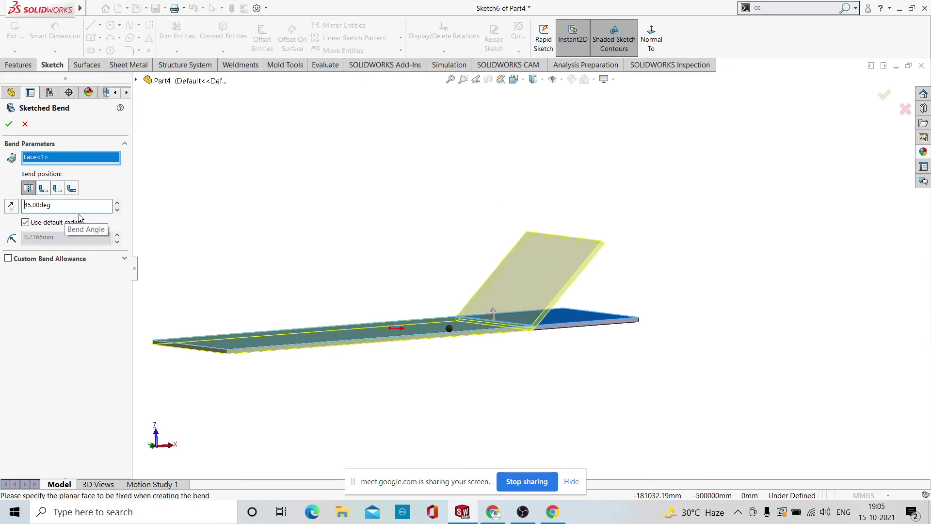
double_click(49, 207)
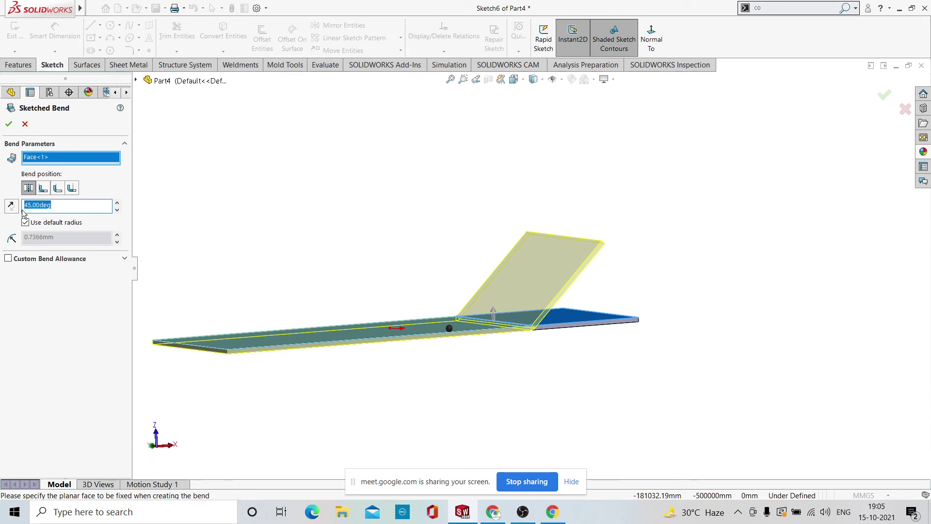
type("60")
key("Return")
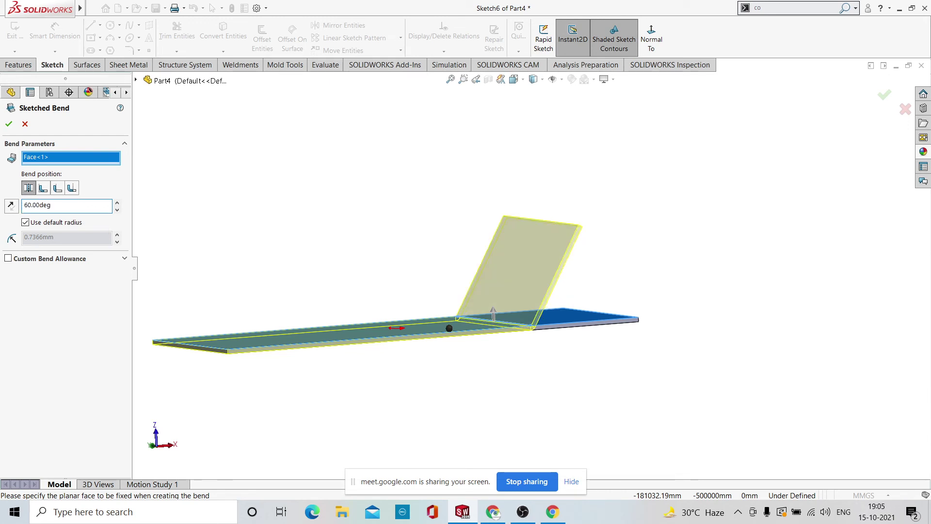
left_click(8, 124)
Inspect the bent corner of the plate up close and undo the sketched bend.
middle_click_drag(613, 239, 619, 265)
scroll(504, 271, "down", 5)
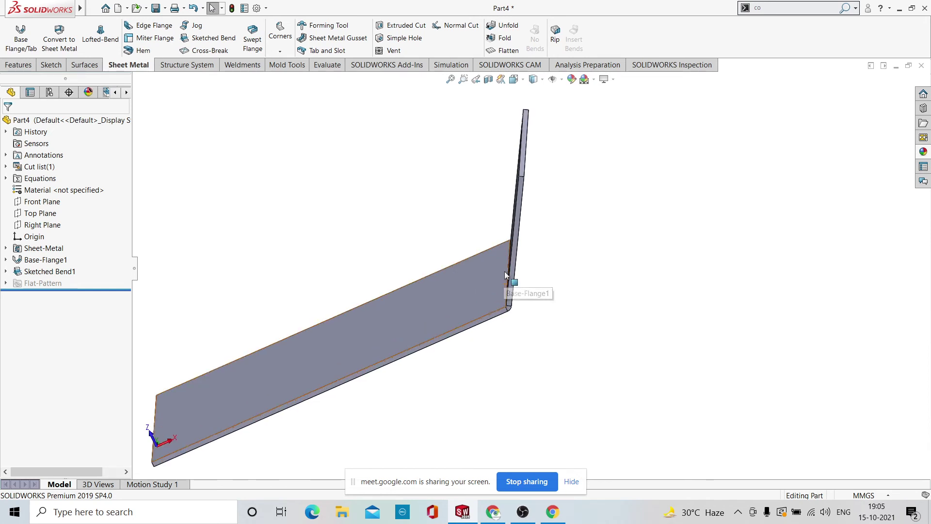
scroll(530, 258, "down", 2)
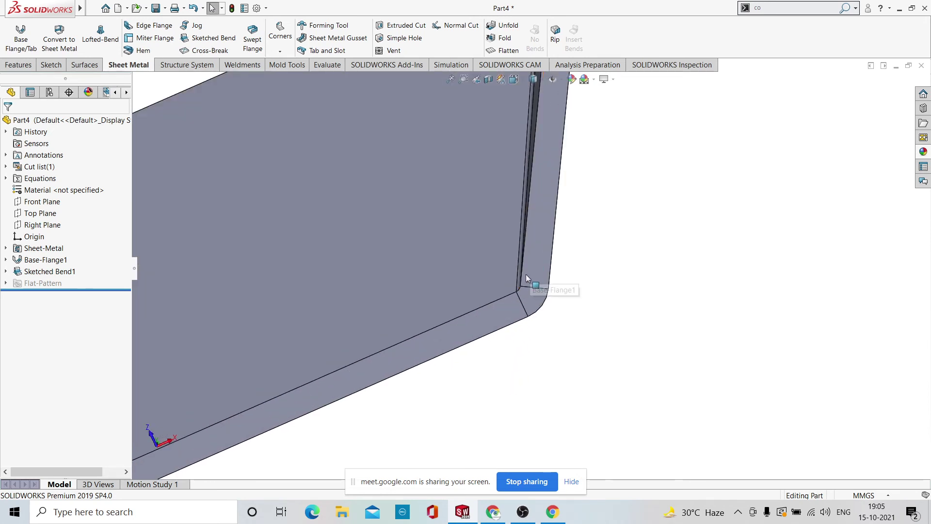
scroll(532, 296, "up", 6)
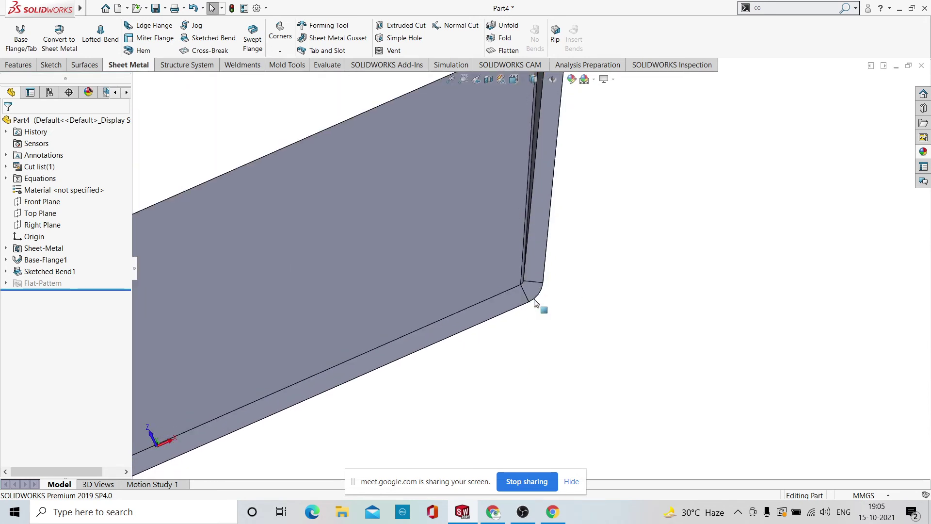
middle_click_drag(523, 290, 659, 280)
key("ctrl+z")
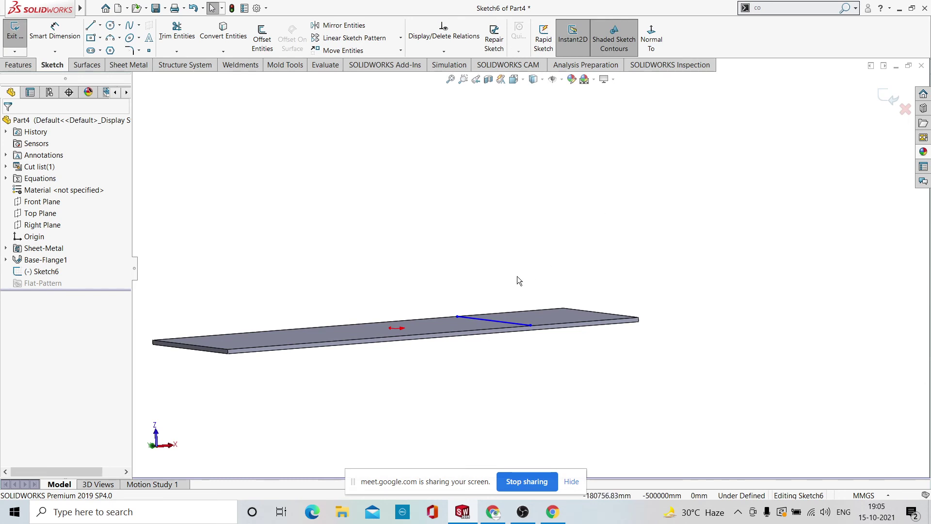
Check the bend line across the flat plate and exit its sketch.
key("ctrl+8")
middle_click_drag(558, 450, 555, 376)
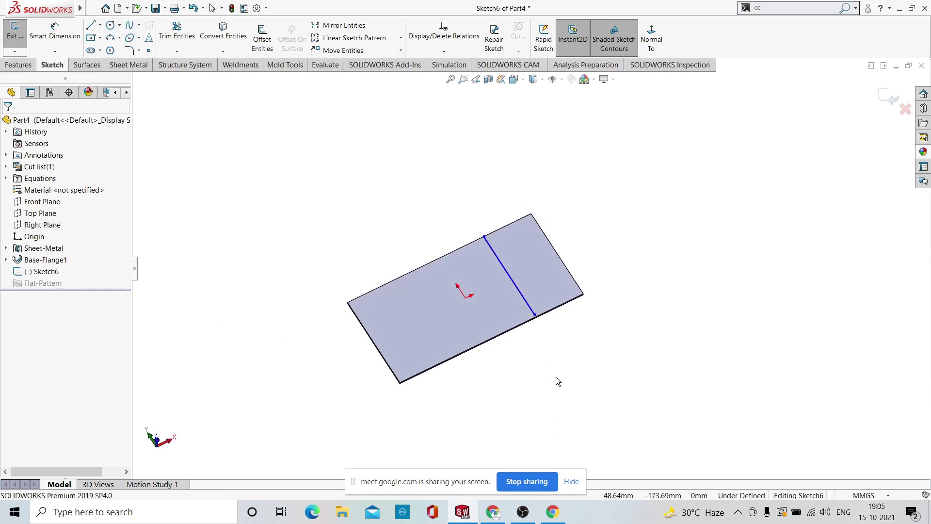
scroll(537, 319, "down", 3)
scroll(532, 315, "up", 3)
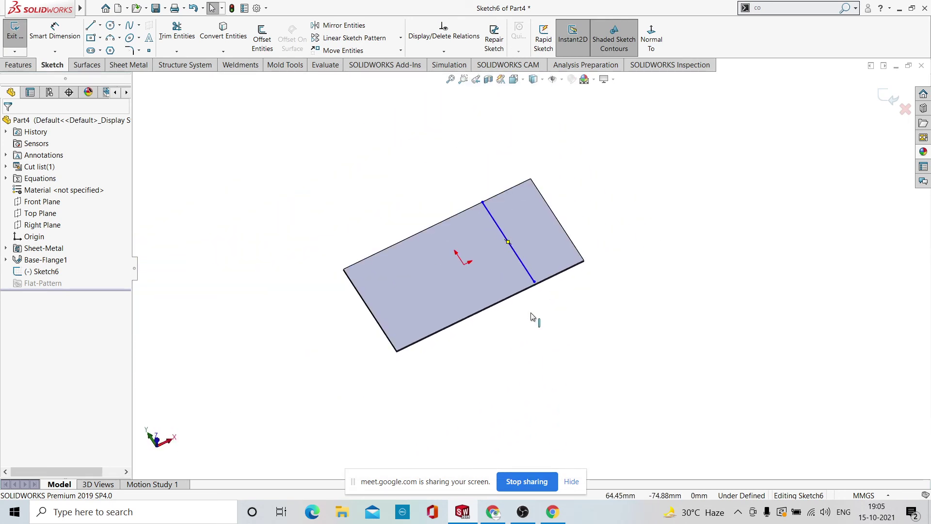
scroll(482, 211, "down", 3)
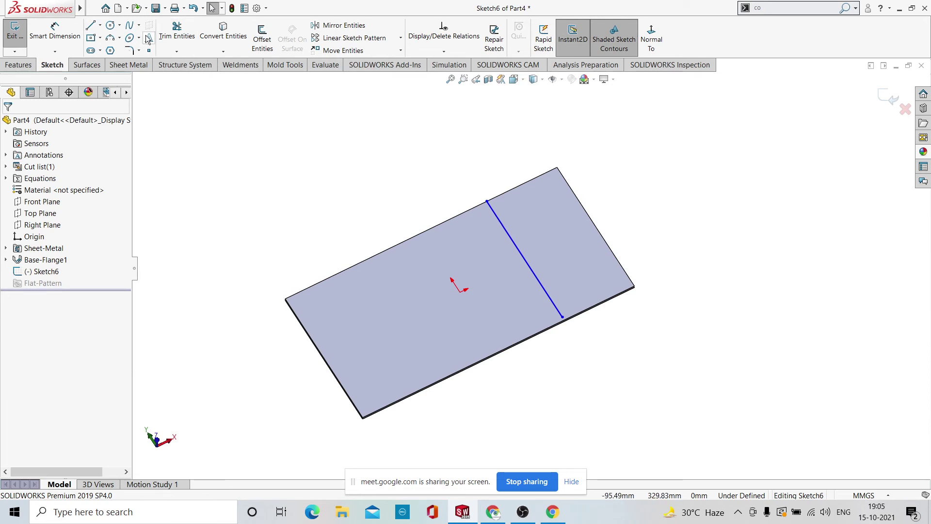
left_click(886, 103)
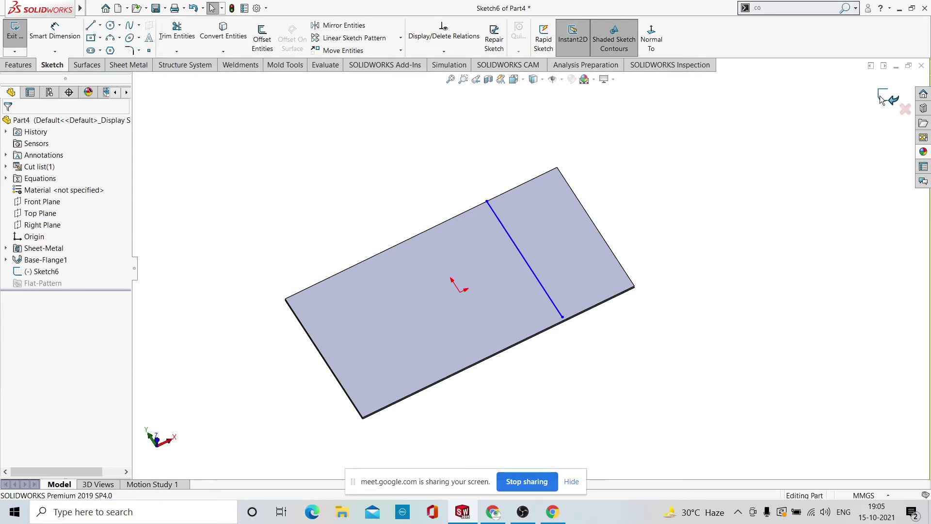
Create a Sketched Bend of 159 degrees along the bend line, keeping the larger portion of the plate fixed.
left_click(528, 265)
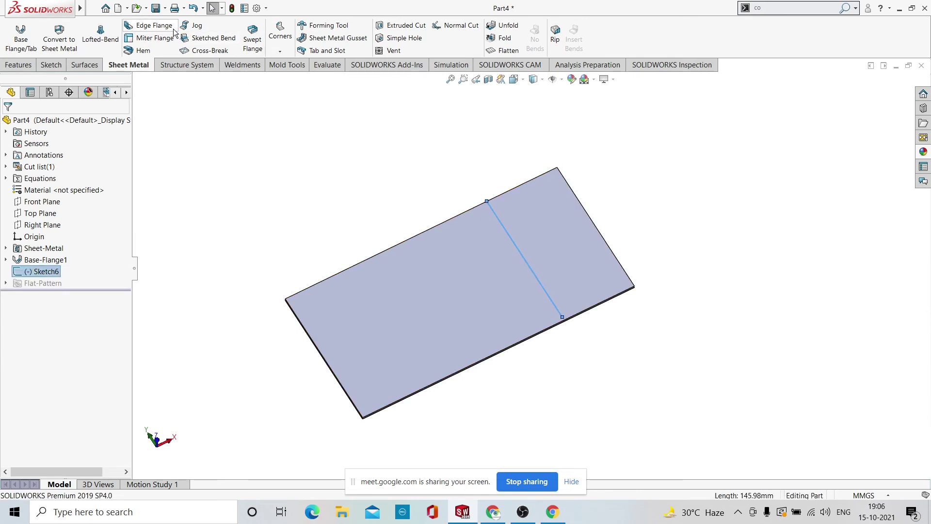
left_click(209, 38)
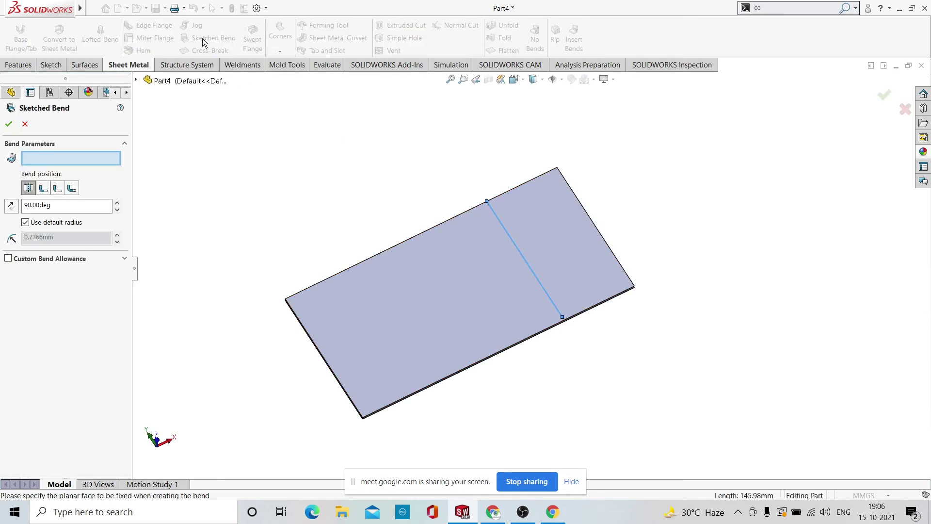
left_click(449, 335)
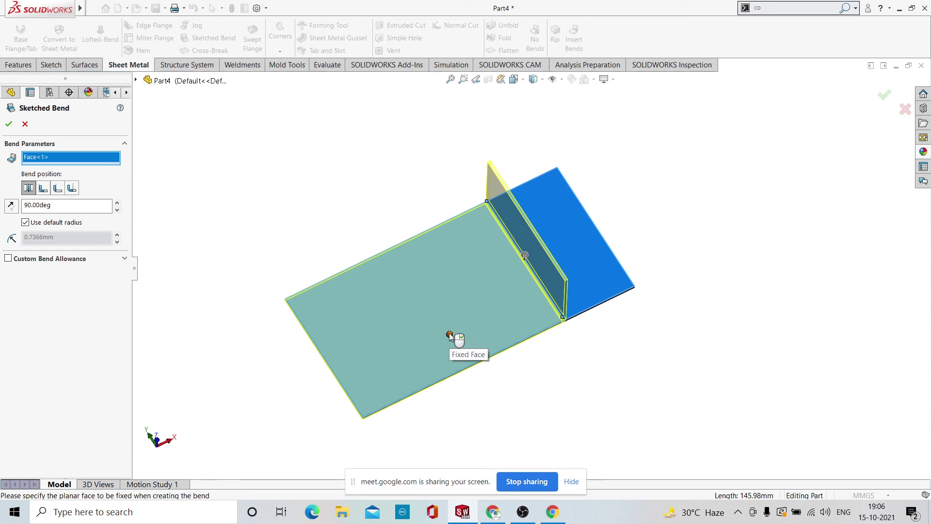
middle_click_drag(545, 408, 537, 331)
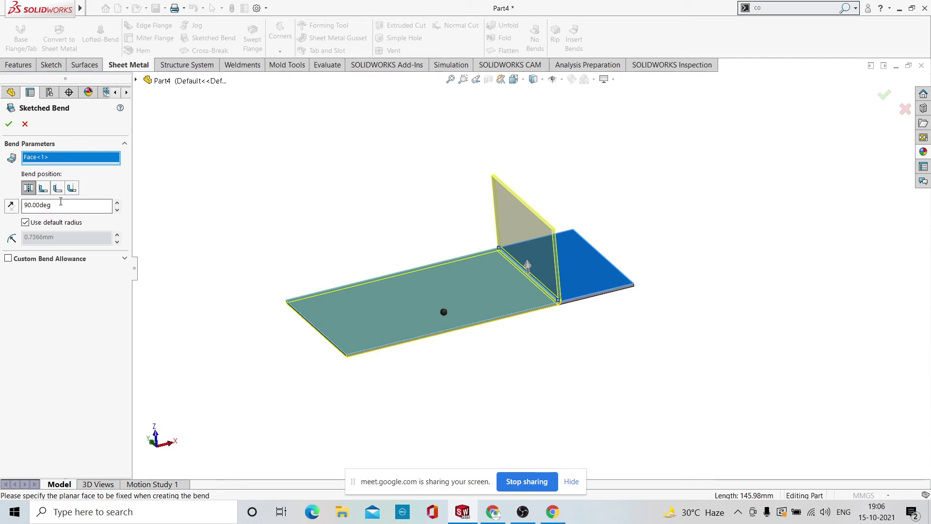
left_click_drag(121, 212, 117, 203)
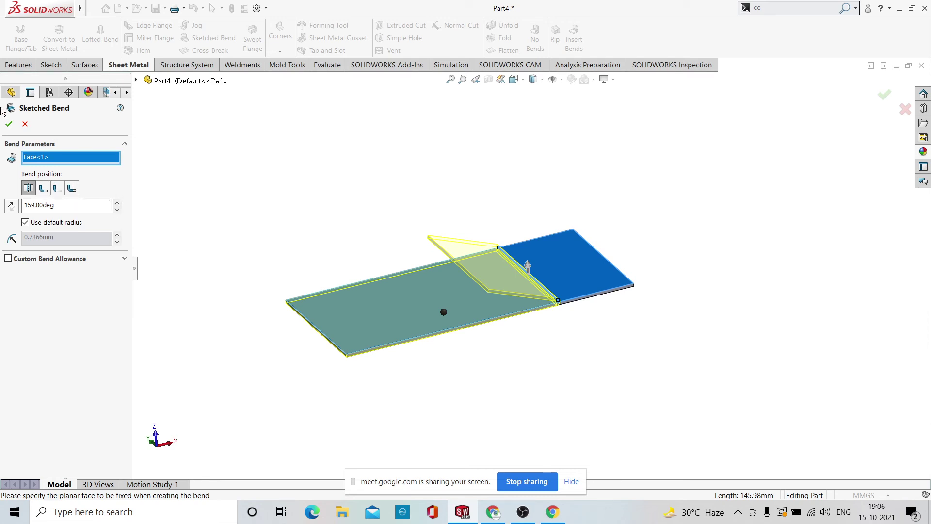
left_click(8, 124)
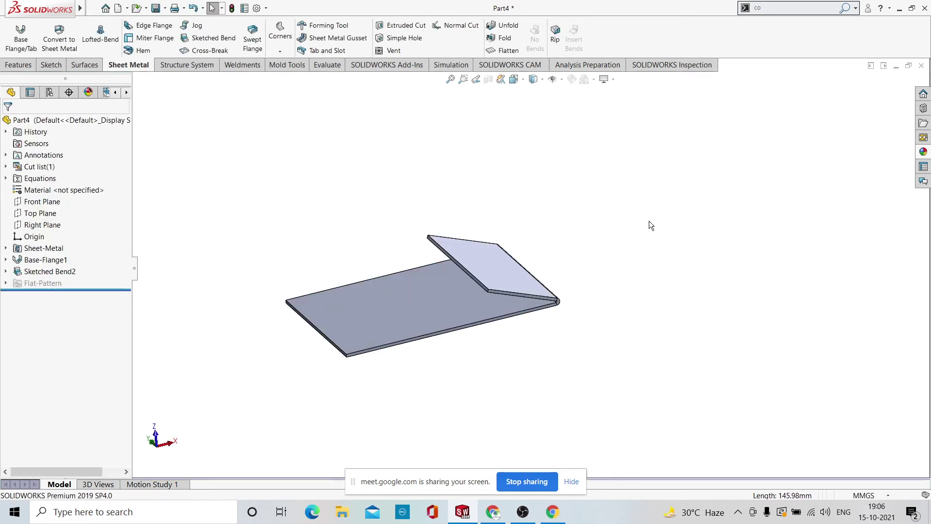
Examine the folded corner, flatten the part to check its bend line and return it to the folded state.
mouse_move(681, 224)
middle_mouse_down()
mouse_move(624, 366)
mouse_move(682, 250)
mouse_move(713, 283)
mouse_move(636, 272)
mouse_move(513, 313)
mouse_move(569, 316)
middle_mouse_up()
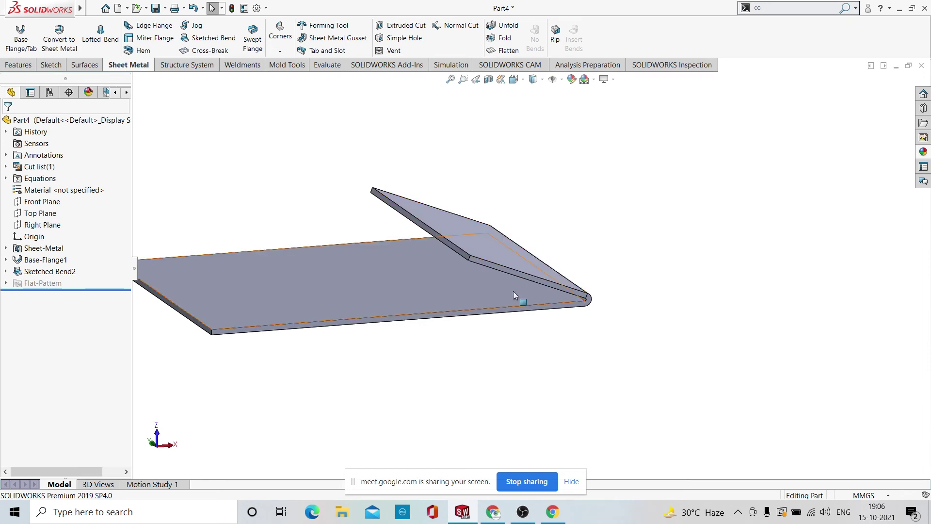
scroll(520, 291, "up", 3)
scroll(456, 231, "down", 1)
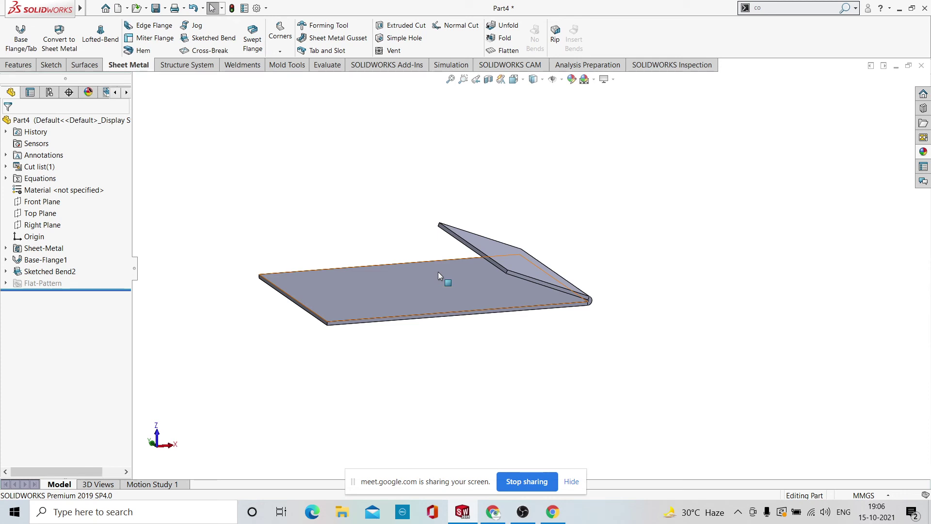
scroll(408, 263, "down", 2)
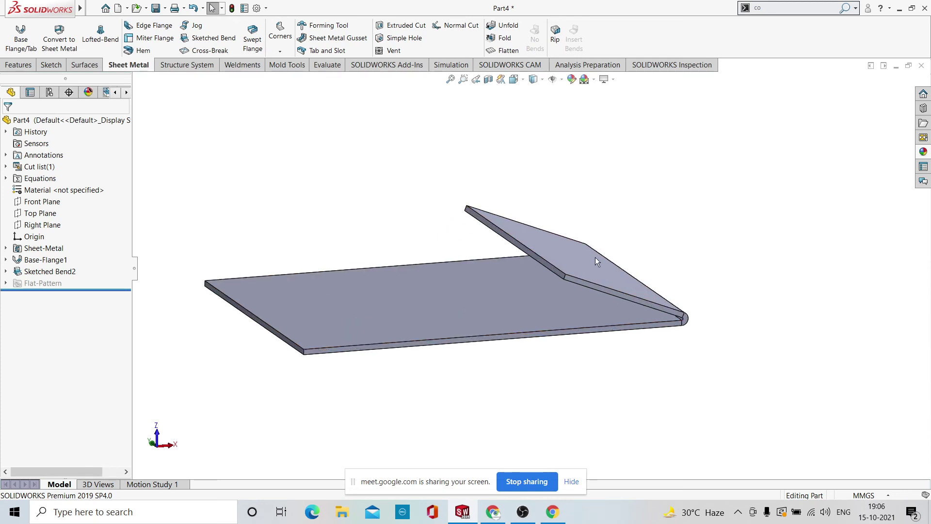
scroll(597, 255, "down", 3)
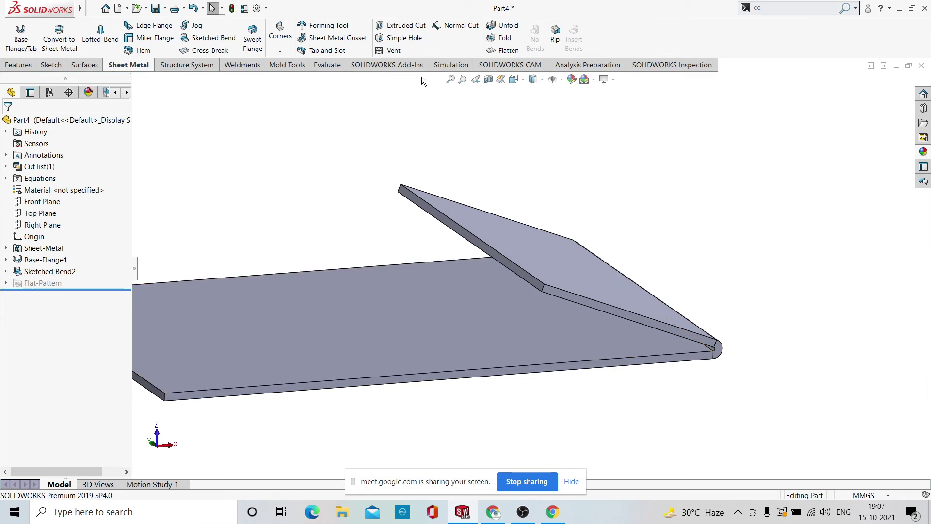
left_click(506, 53)
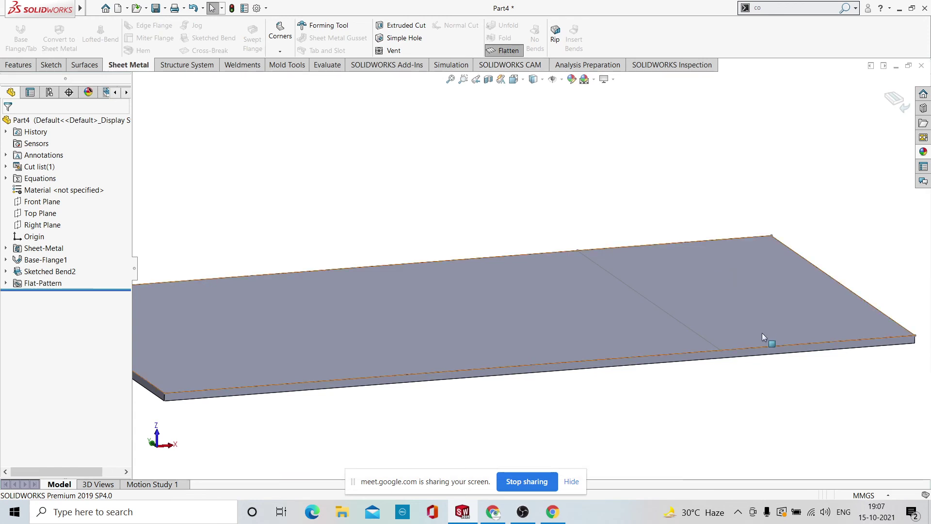
middle_click_drag(765, 339, 788, 322)
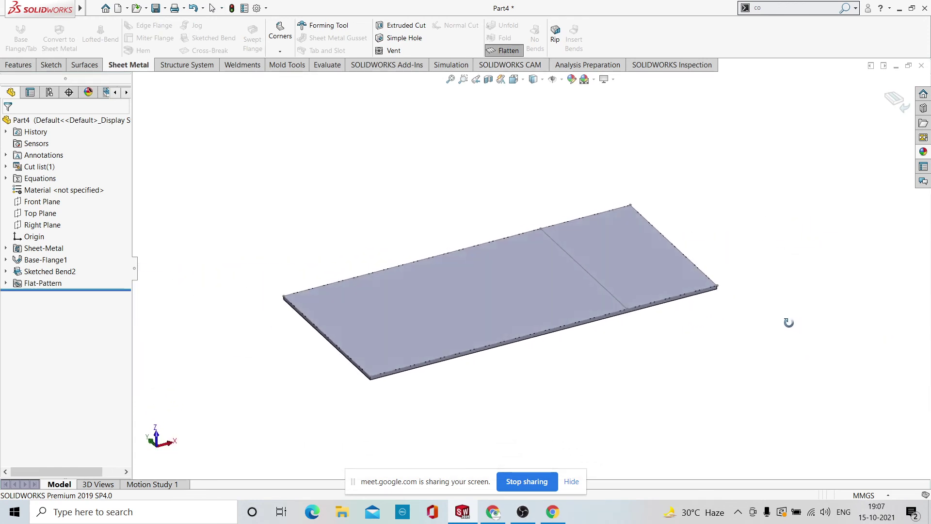
scroll(436, 257, "down", 2)
scroll(639, 295, "up", 3)
scroll(665, 295, "down", 2)
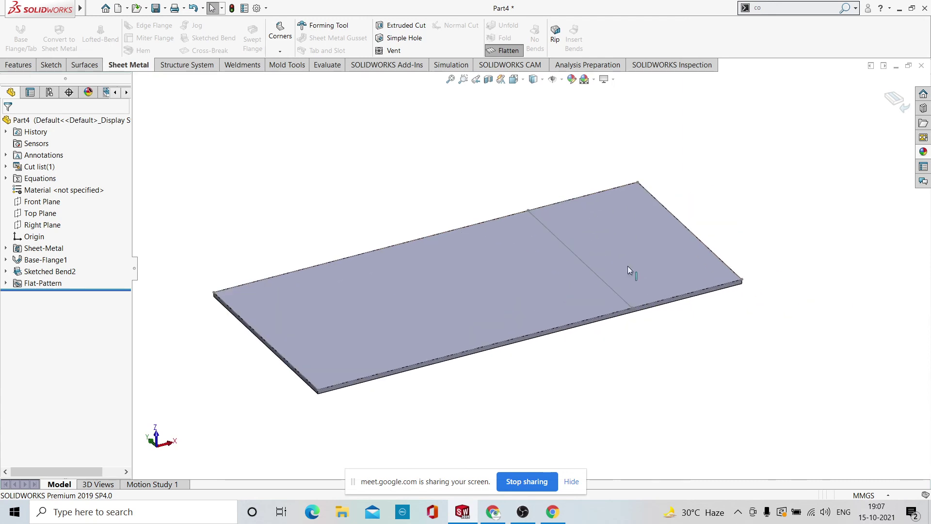
scroll(574, 264, "up", 1)
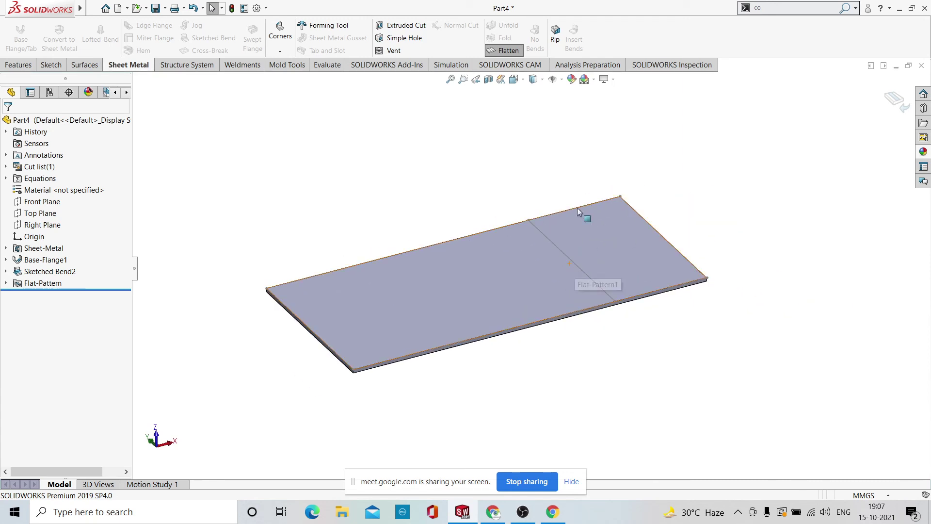
left_click(502, 49)
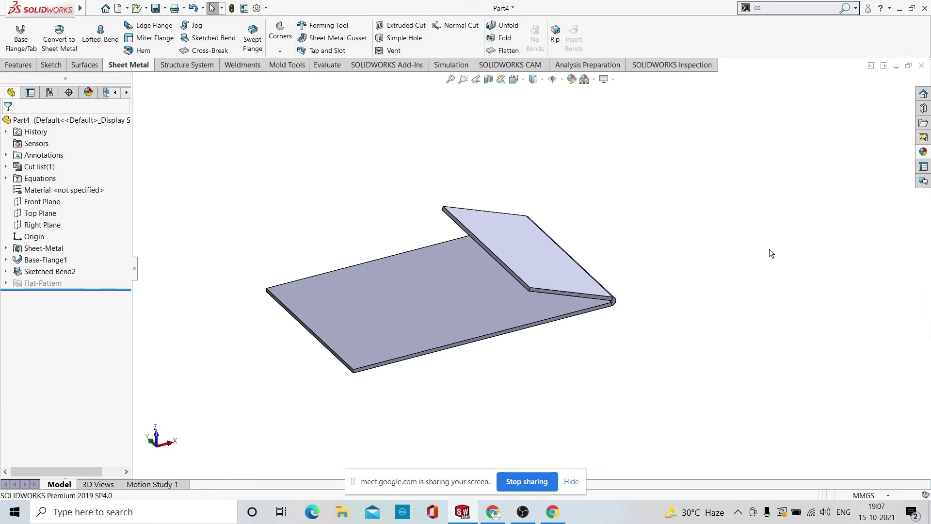
Undo the sketched bend and its bend line sketch, back to the plain base flange.
middle_click_drag(769, 251, 750, 194)
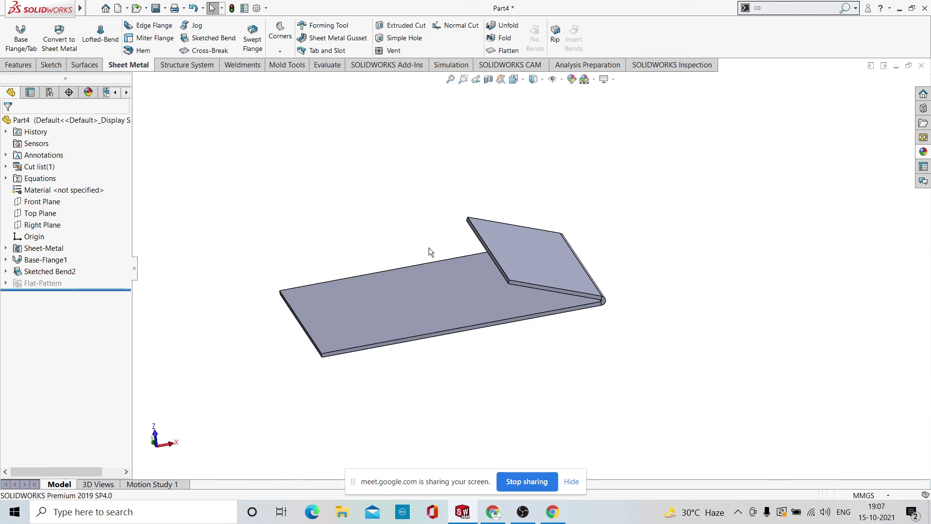
key("ctrl+z")
key("ctrl+z")
key("ctrl+z")
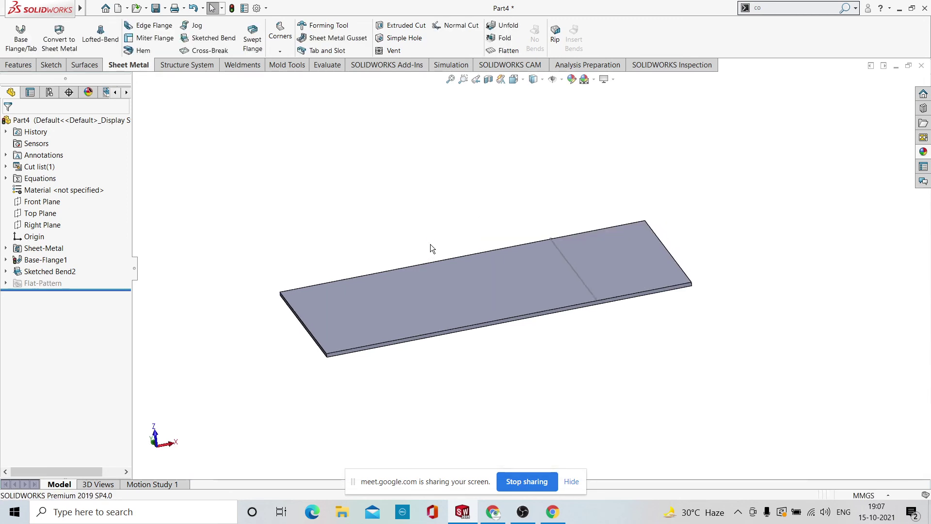
key("ctrl+z")
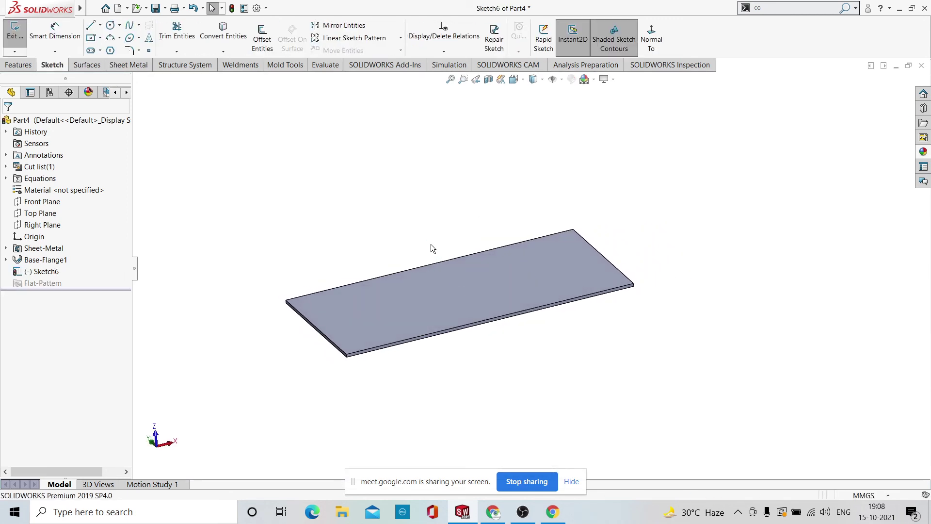
key("ctrl+z")
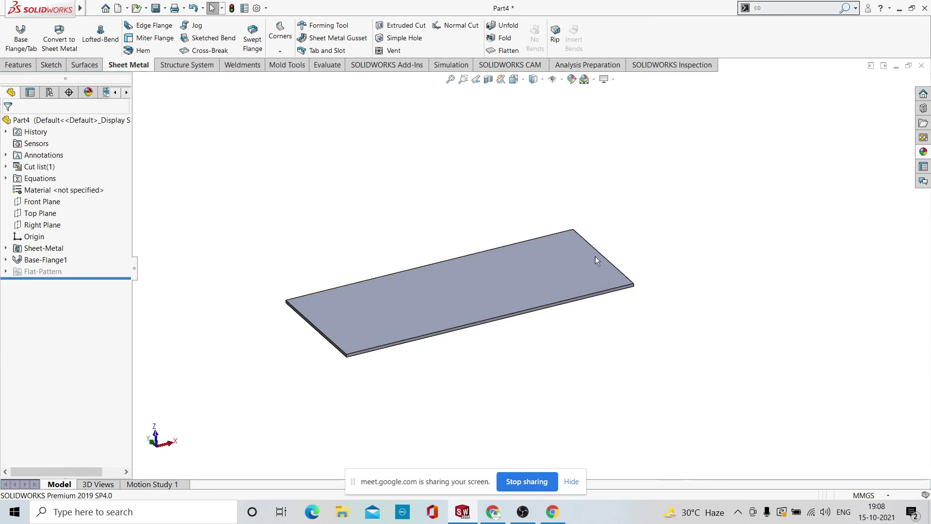
left_click(517, 293)
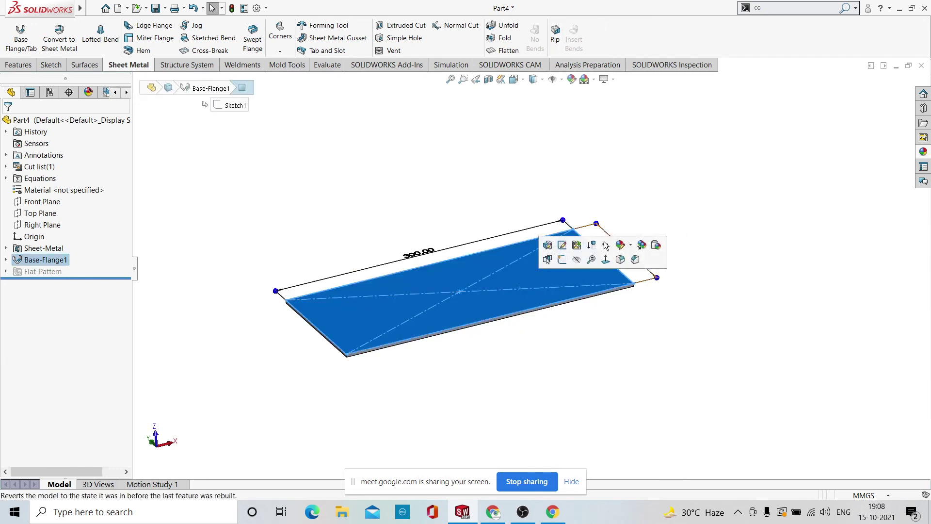
left_click(562, 259)
left_click(651, 41)
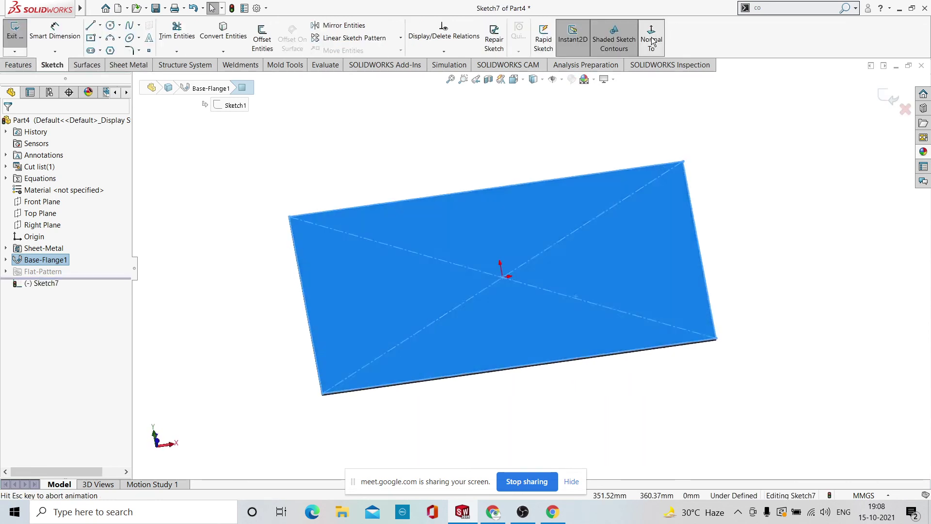
left_click(256, 337)
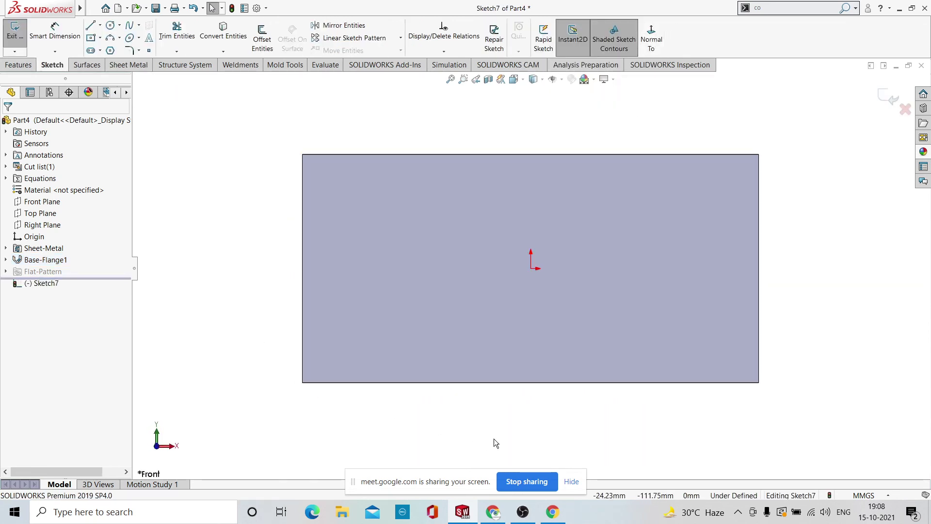
mouse_move(493, 441)
middle_mouse_down()
mouse_move(521, 261)
mouse_move(539, 316)
mouse_move(365, 211)
middle_mouse_up()
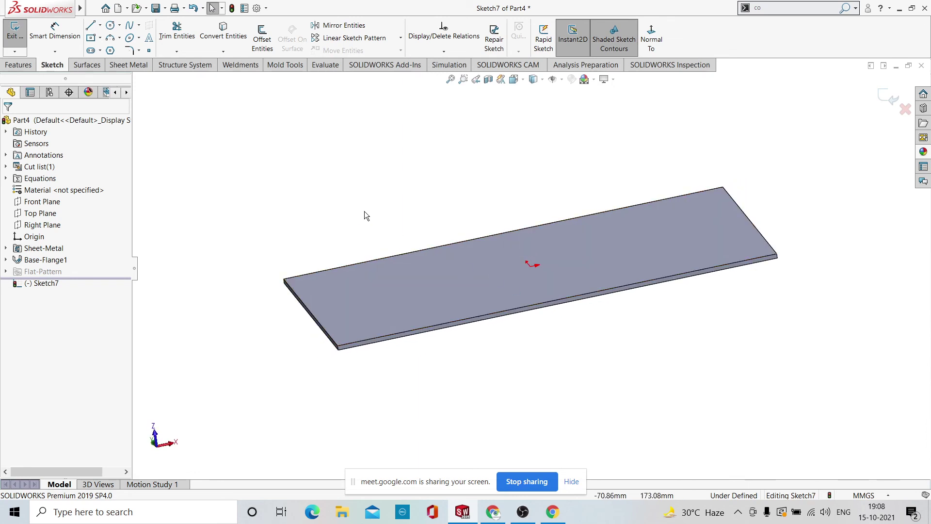
left_click(122, 66)
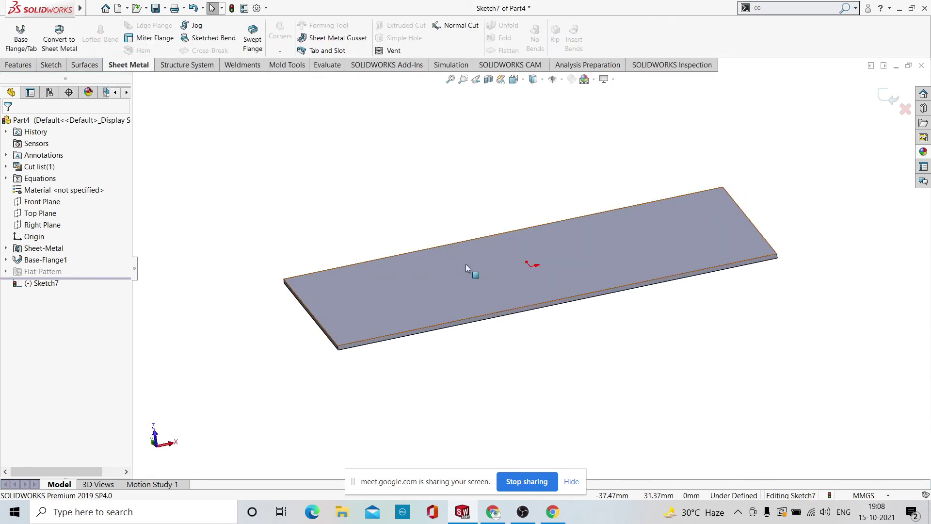
left_click(886, 96)
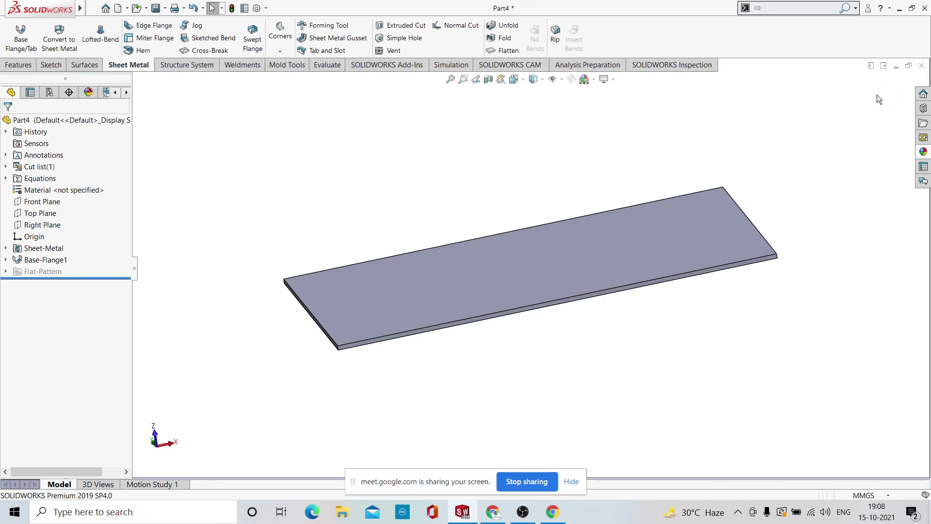
Start an Edge Flange on one short edge of the plate, rising 58 mm above it at 90 degrees.
left_click(152, 24)
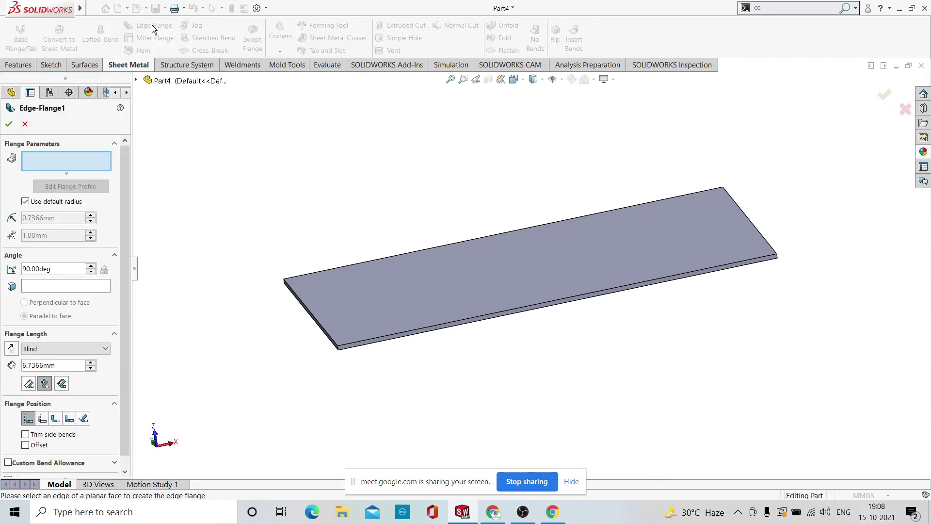
scroll(383, 314, "down", 2)
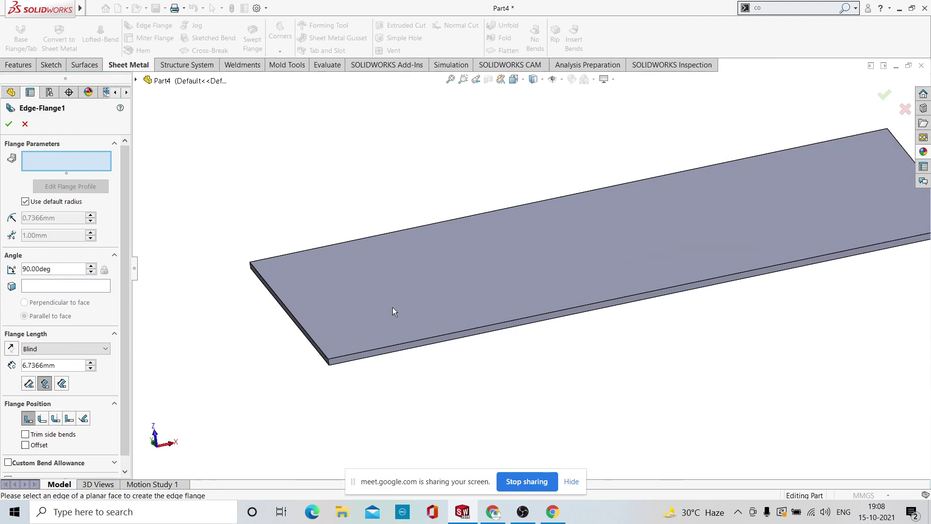
left_click(310, 336)
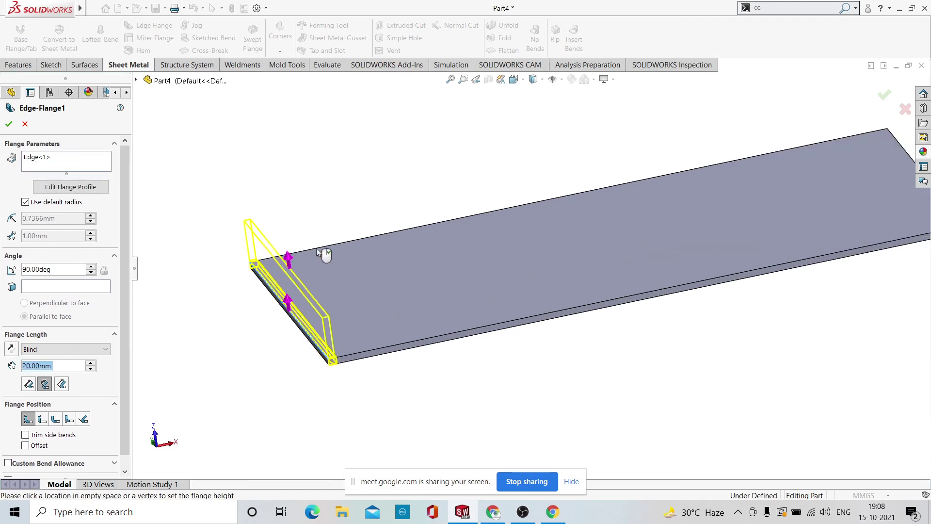
left_click(322, 193)
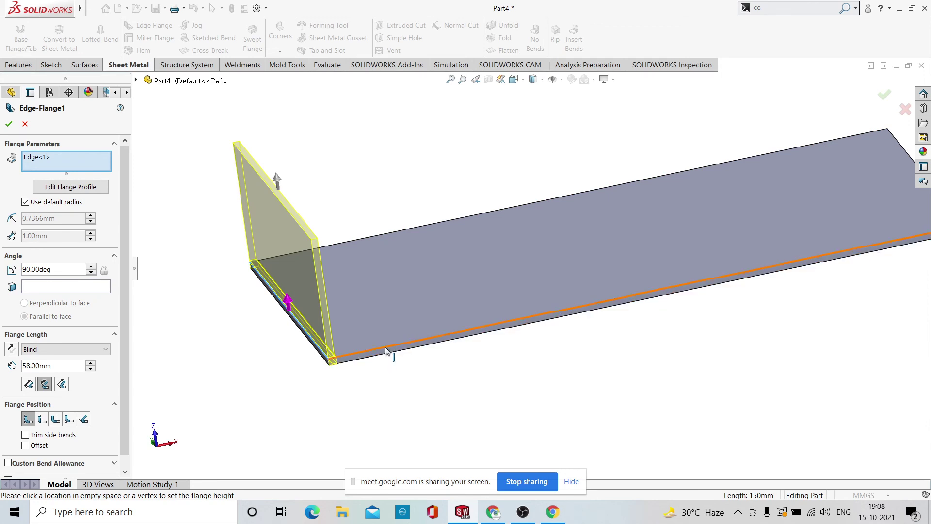
Add the adjoining long edge and the opposite short edge of the plate to the edge flange.
left_click(386, 350)
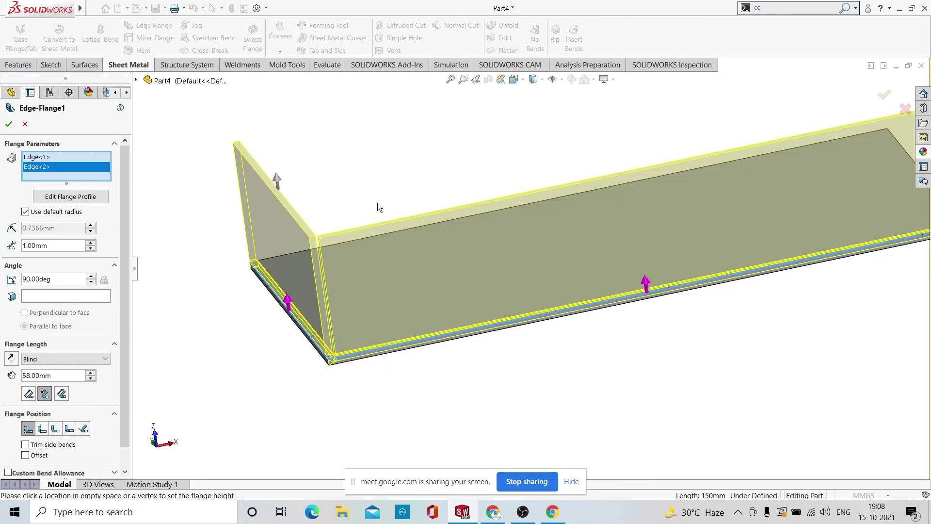
scroll(443, 286, "up", 5)
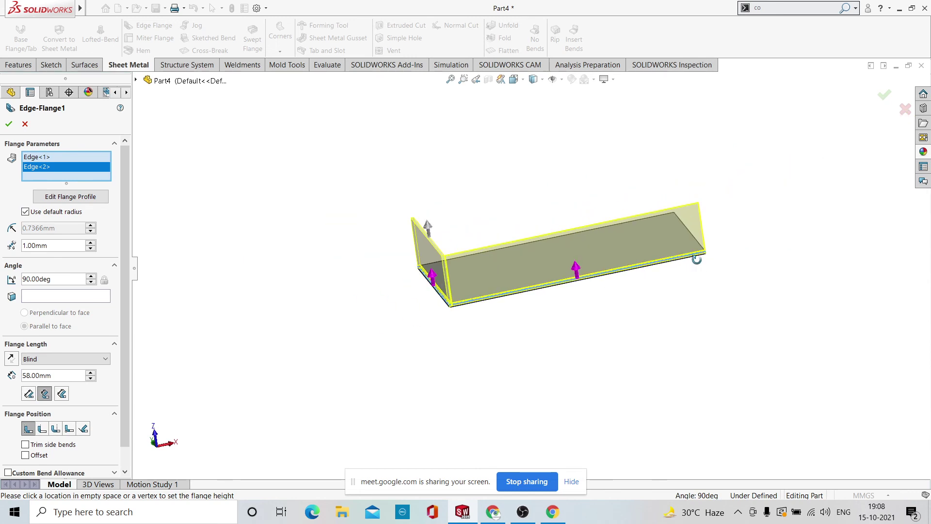
middle_click_drag(697, 260, 612, 293)
scroll(555, 266, "down", 5)
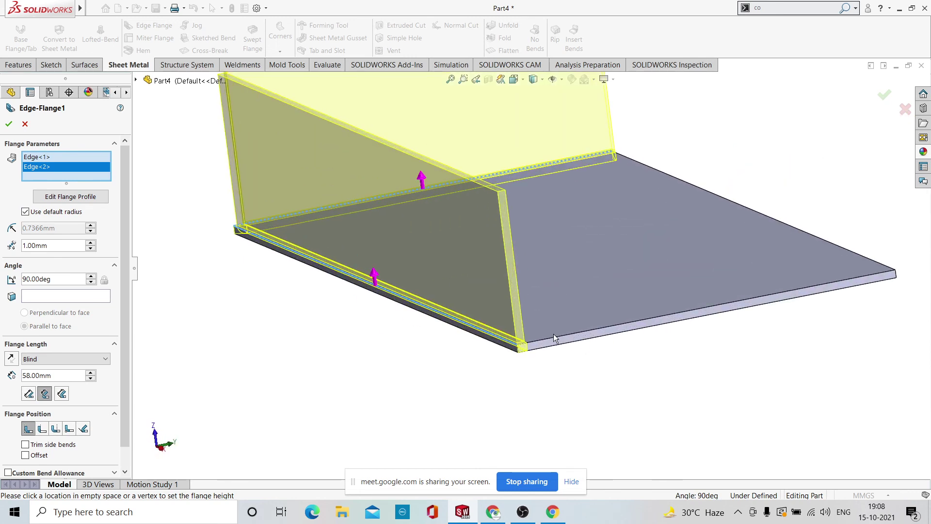
left_click(560, 342)
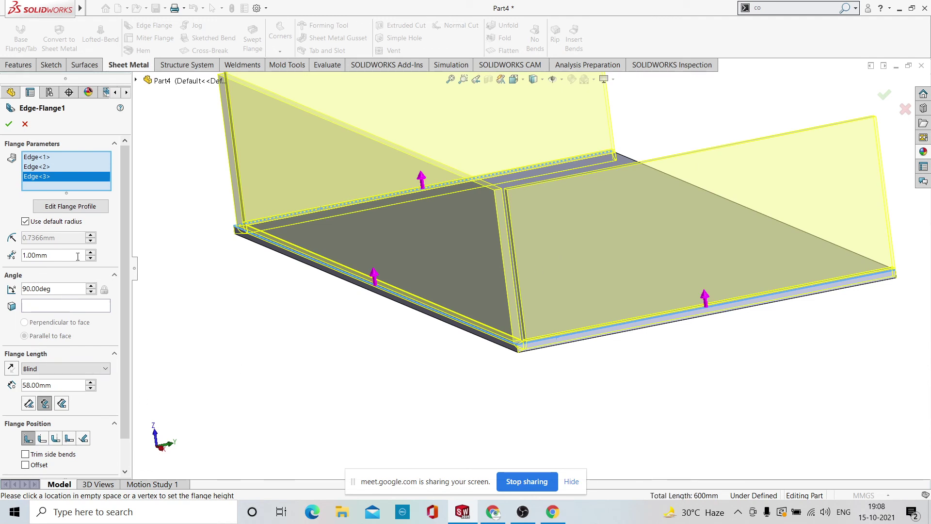
key("f")
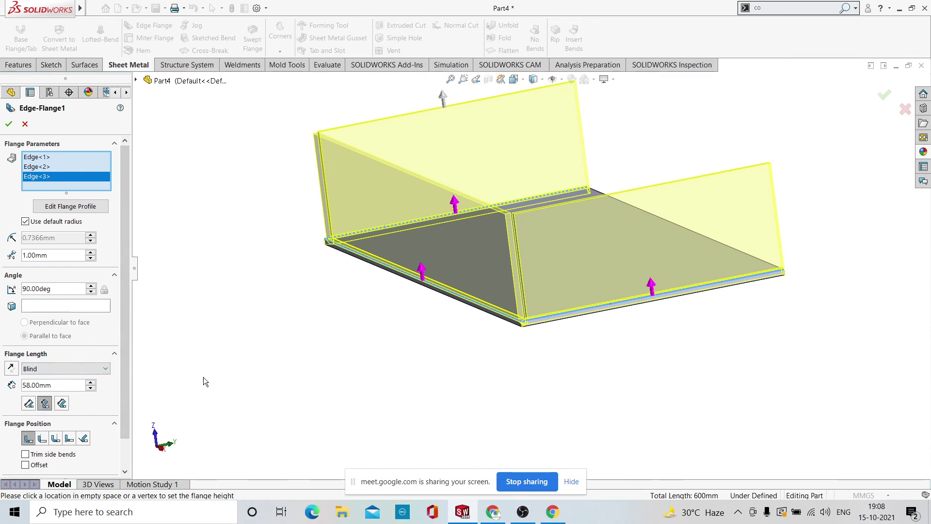
middle_click_drag(204, 378, 521, 397)
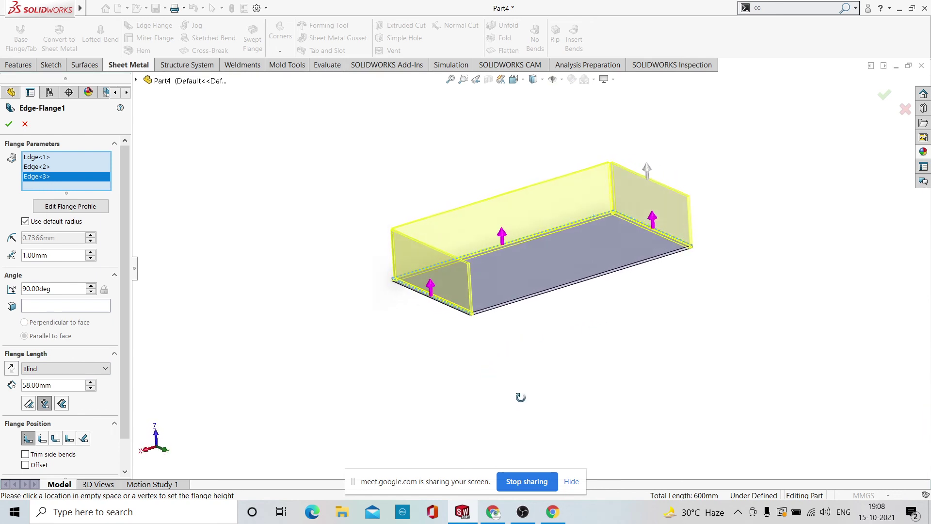
Add the remaining long edge to the edge flange and finish it as a four-sided open tray.
scroll(494, 281, "down", 4)
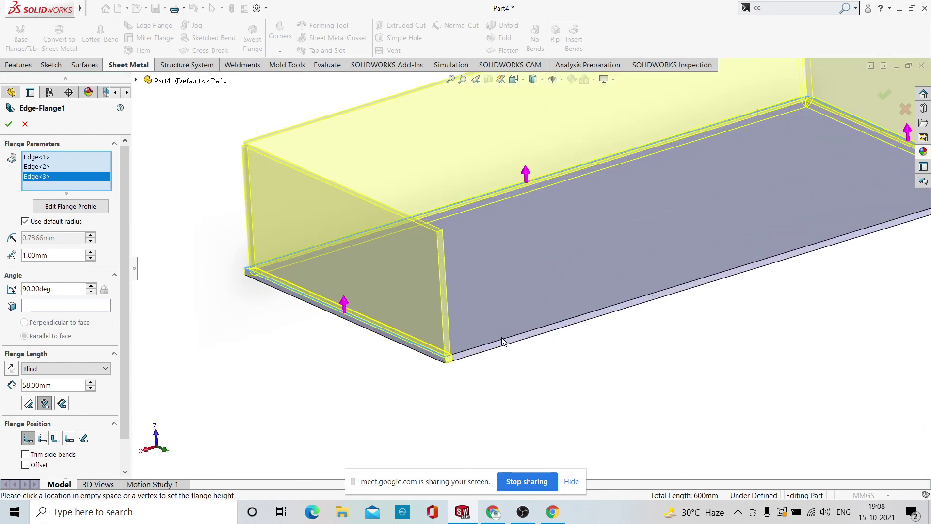
left_click(502, 343)
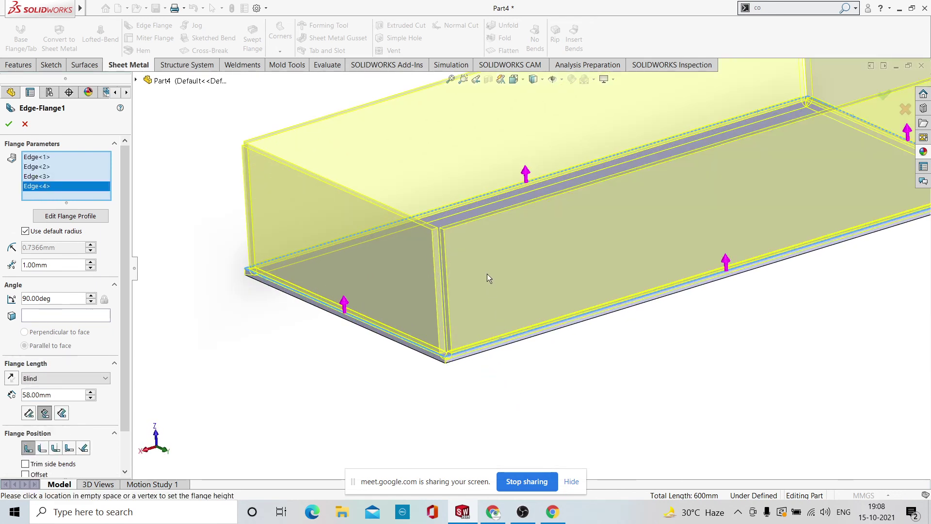
scroll(481, 272, "up", 3)
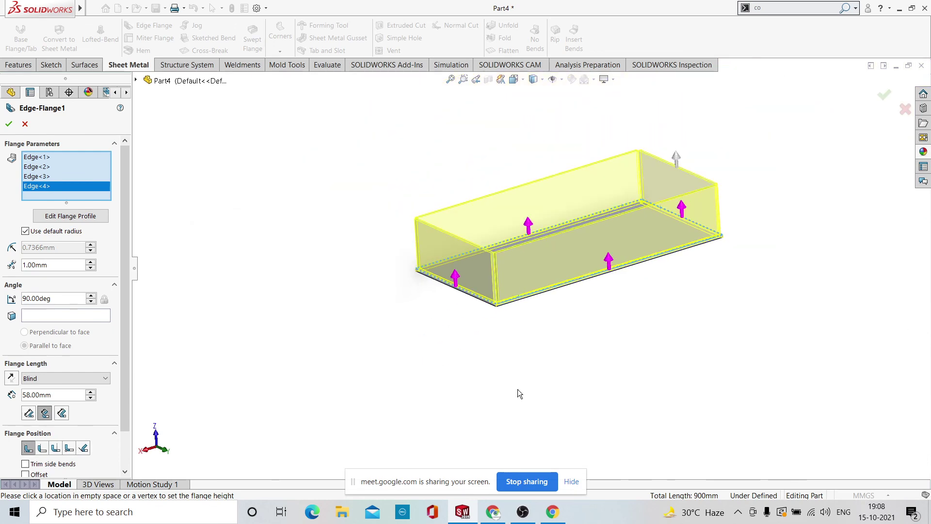
left_click(885, 98)
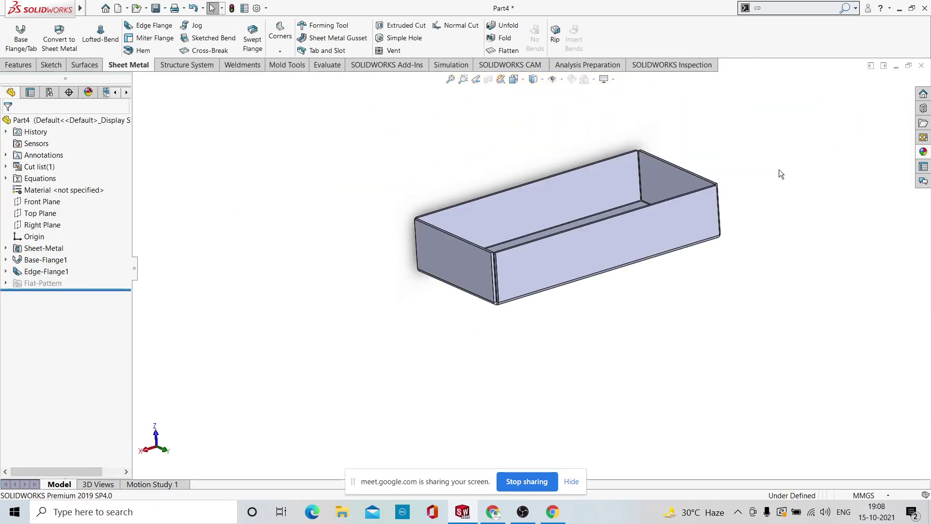
Examine the gaps and bend ends where the flanges meet at the corners of the tray.
scroll(601, 294, "down", 6)
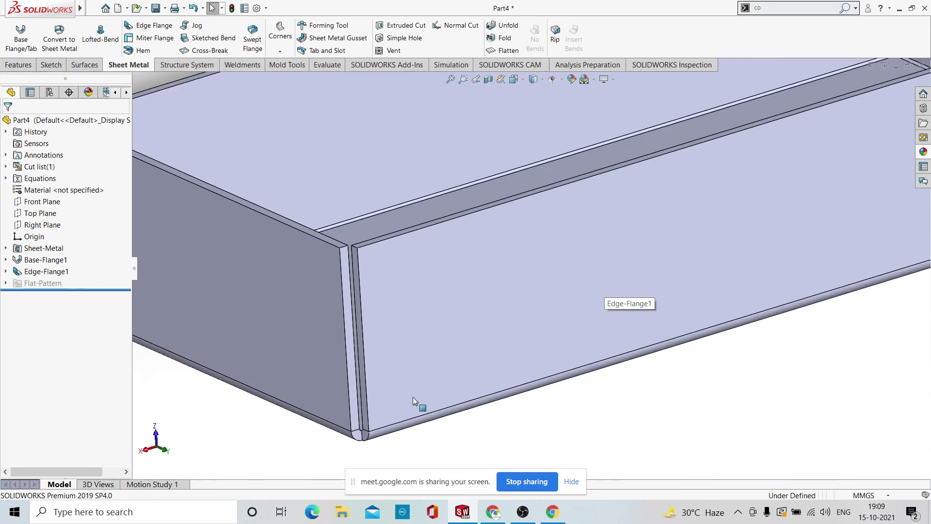
scroll(412, 397, "down", 6)
scroll(459, 412, "up", 6)
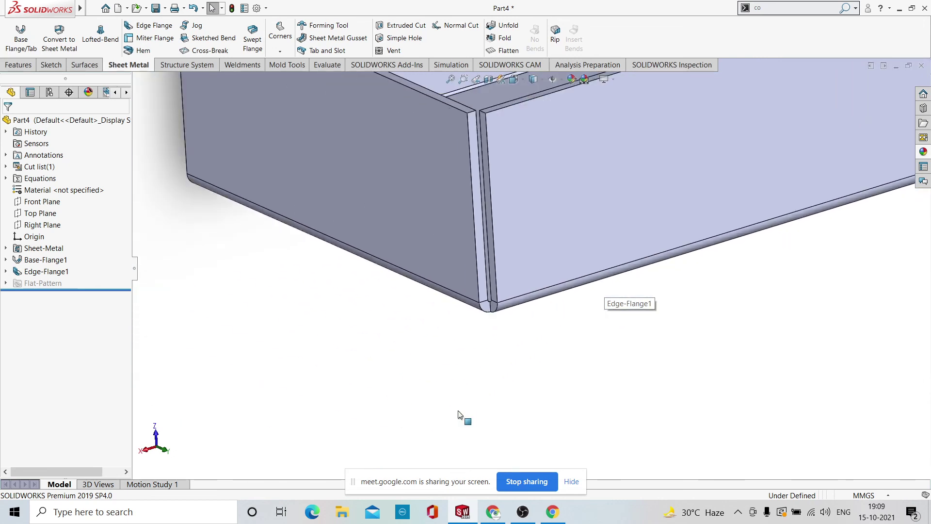
scroll(460, 414, "up", 6)
middle_click_drag(491, 349, 612, 258)
middle_click_drag(304, 304, 504, 326)
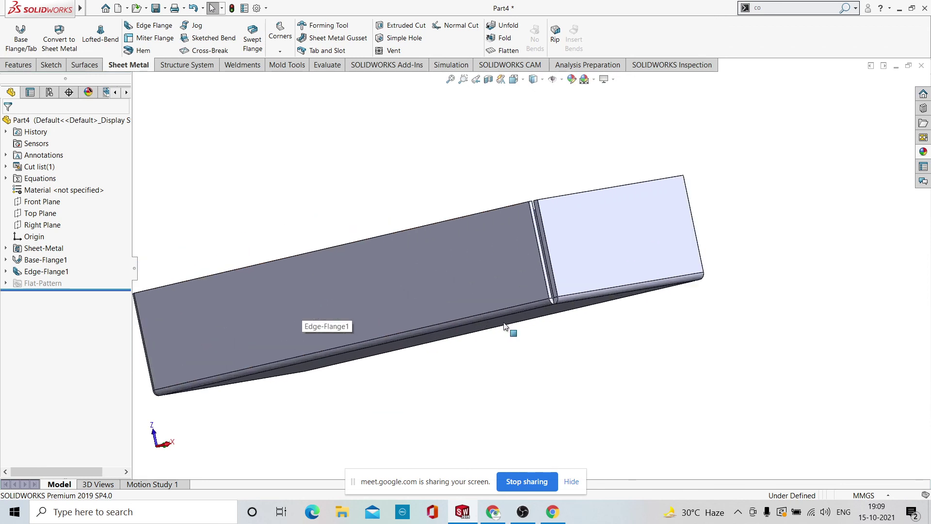
scroll(504, 326, "down", 5)
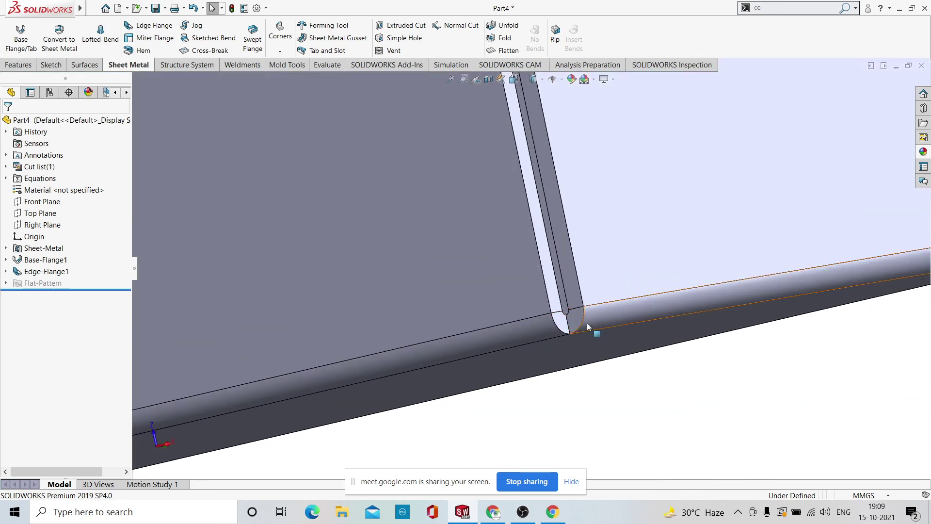
scroll(592, 293, "up", 2)
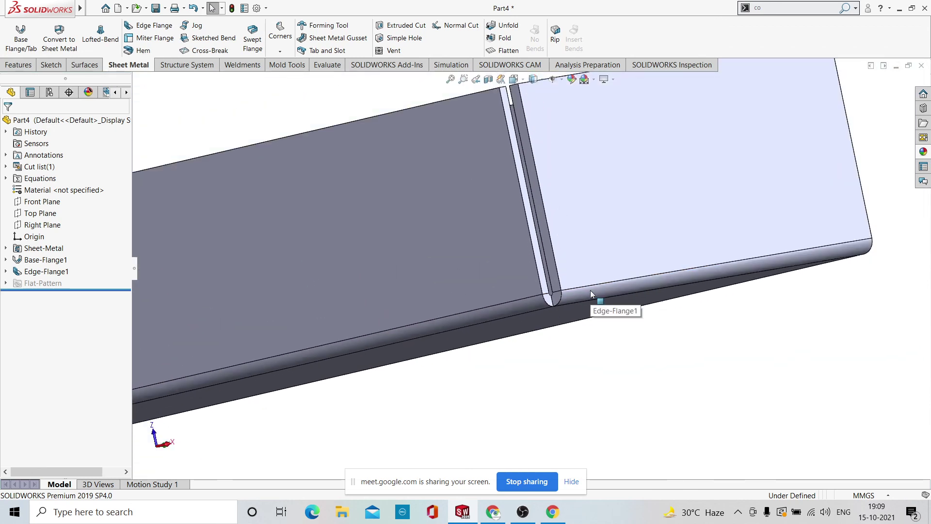
scroll(592, 293, "up", 2)
scroll(522, 196, "down", 4)
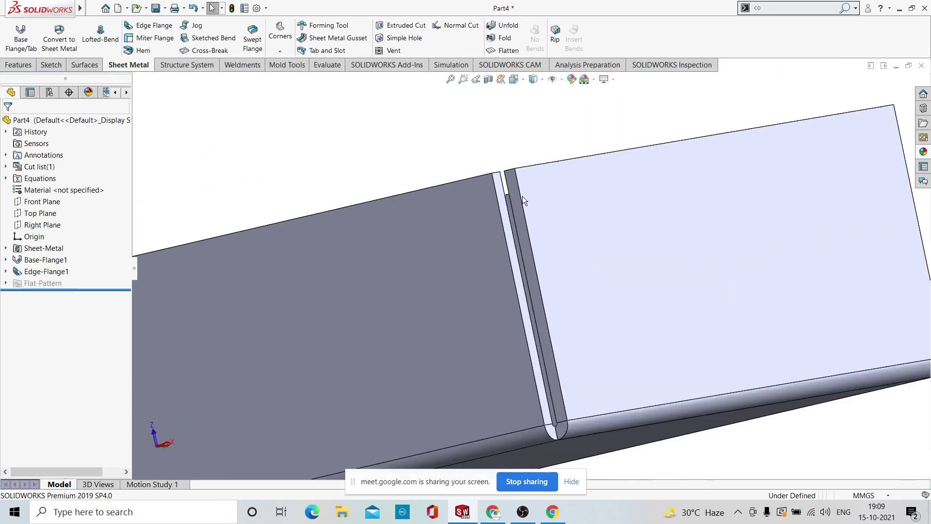
scroll(523, 196, "up", 6)
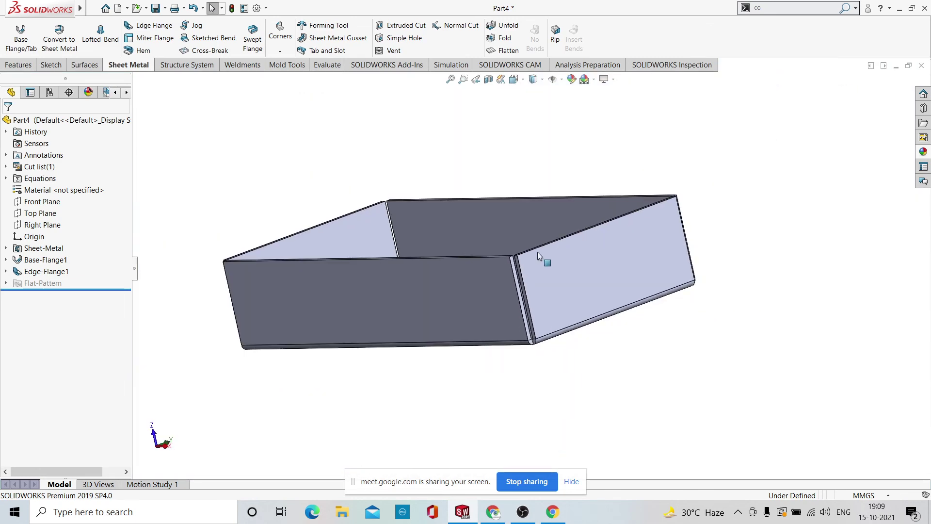
middle_click_drag(538, 252, 594, 246)
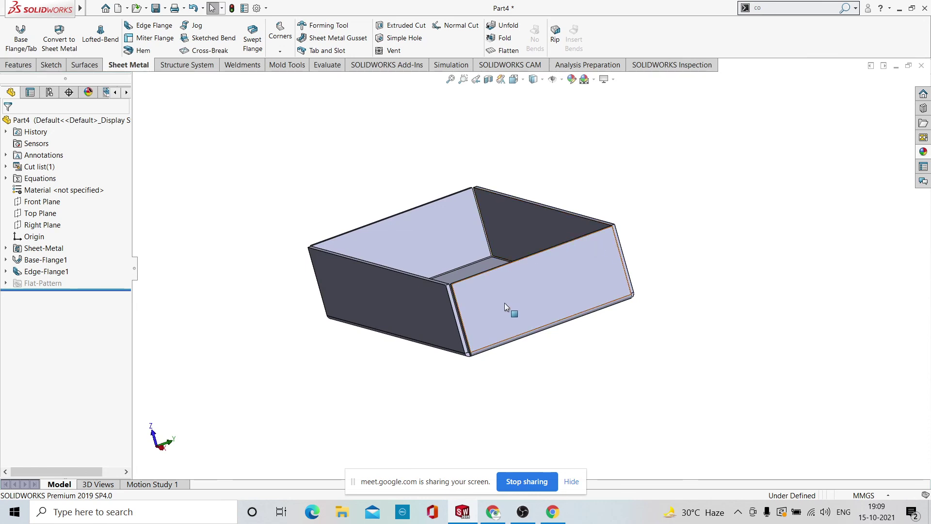
mouse_move(720, 272)
middle_mouse_down()
mouse_move(702, 289)
mouse_move(724, 277)
middle_mouse_up()
middle_click_drag(490, 332, 532, 324)
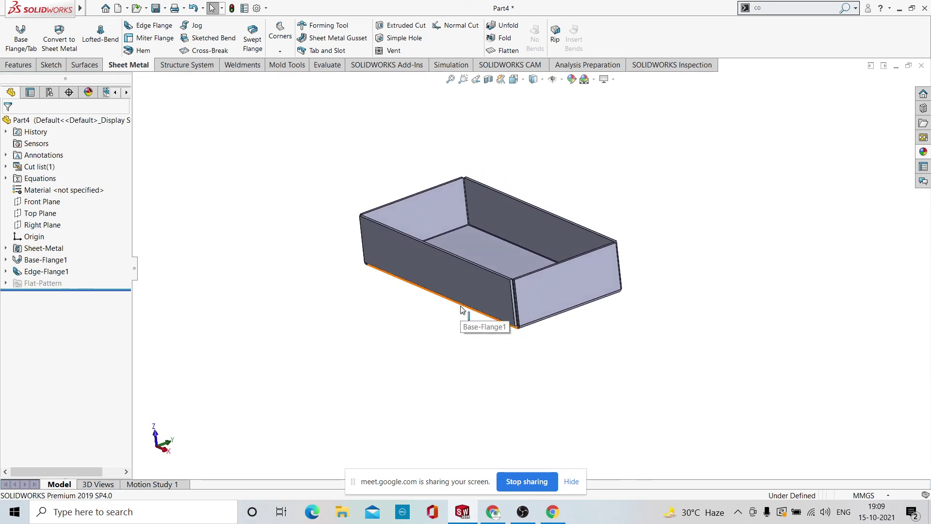
scroll(449, 274, "down", 3)
scroll(563, 304, "up", 2)
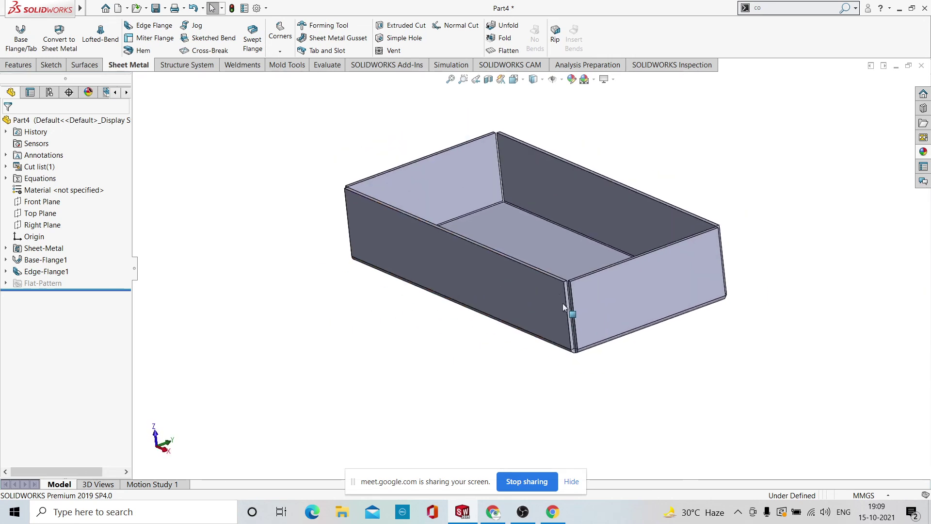
scroll(651, 292, "down", 5)
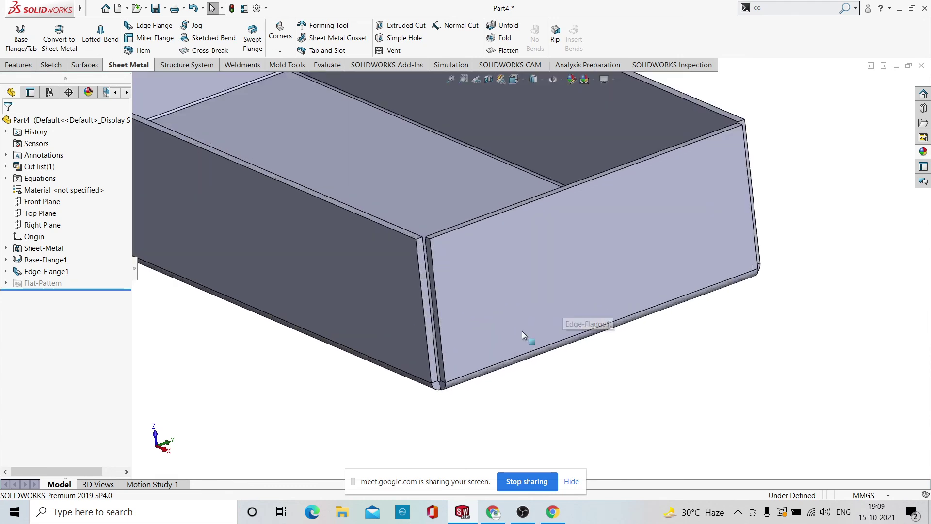
Start a Closed Corner on the long flange's end face at one corner and try applying the Overlap type with a 0.10 mm gap.
left_click(281, 51)
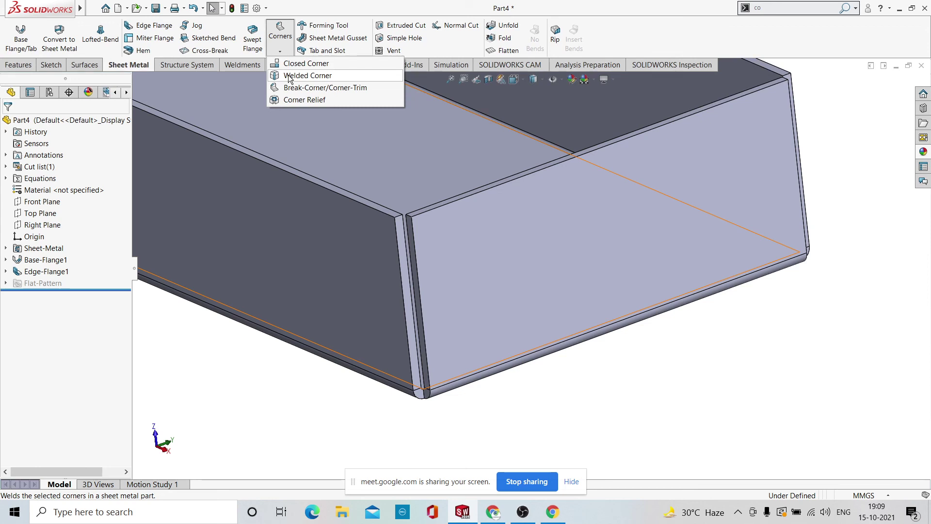
left_click(315, 65)
scroll(413, 395, "down", 3)
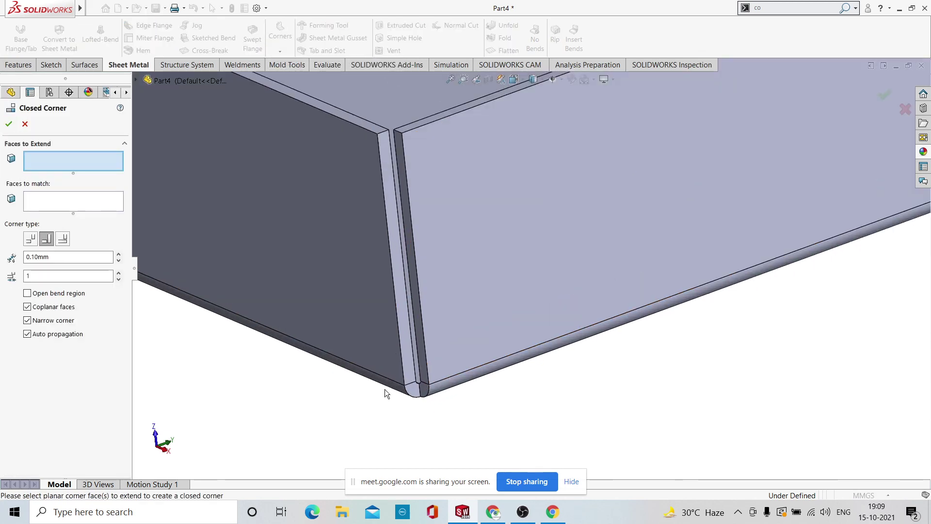
left_click(415, 385)
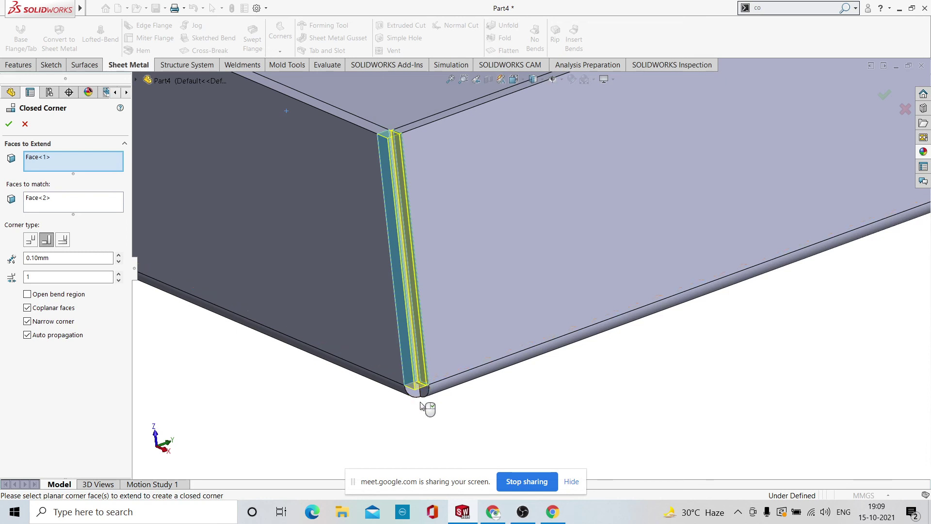
left_click(418, 395)
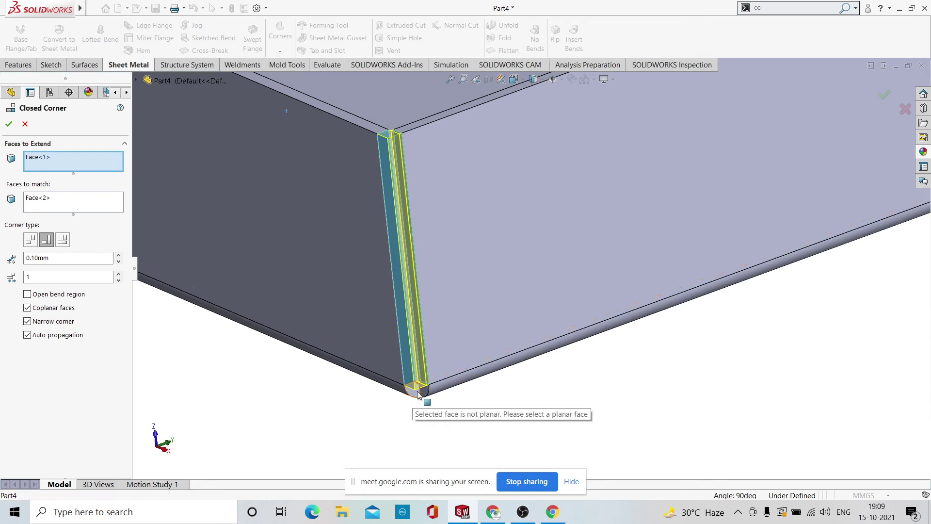
scroll(410, 394, "up", 5)
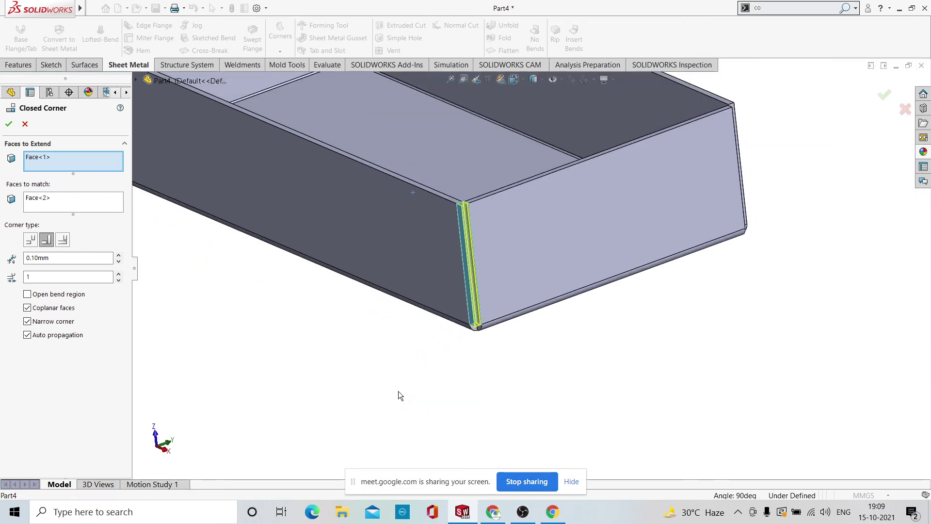
left_click(884, 98)
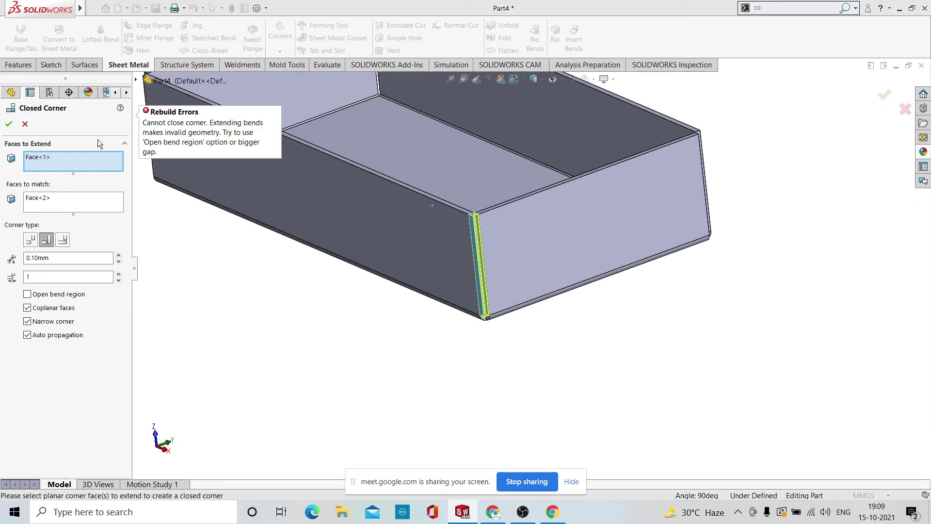
scroll(494, 220, "down", 5)
scroll(466, 217, "up", 2)
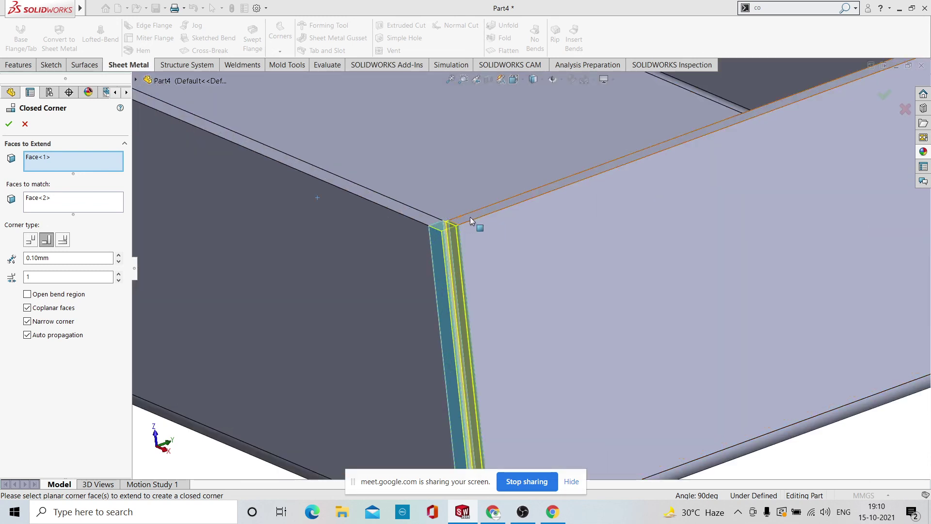
left_click(470, 216)
scroll(470, 342, "up", 3)
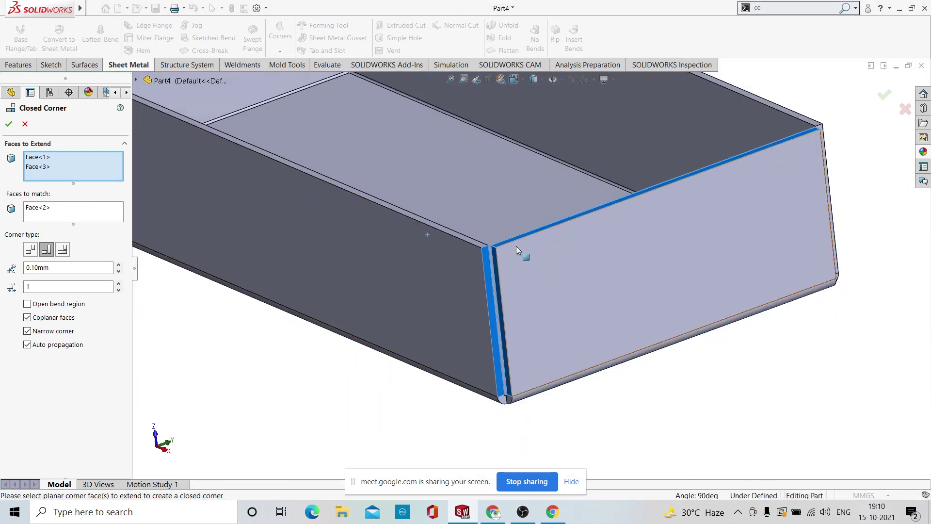
left_click(503, 243)
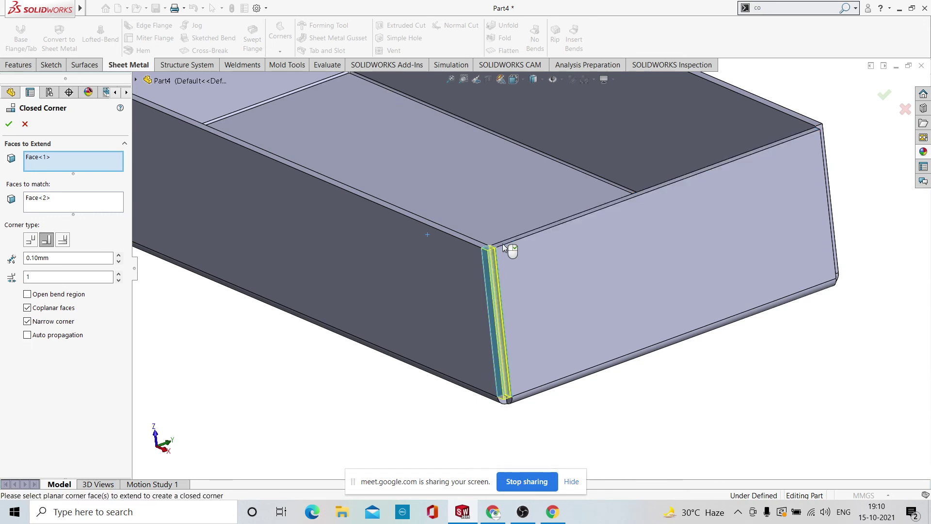
Change the corner type to Butt, keeping the 0.10 mm gap, and apply the closed corner.
scroll(500, 397, "down", 3)
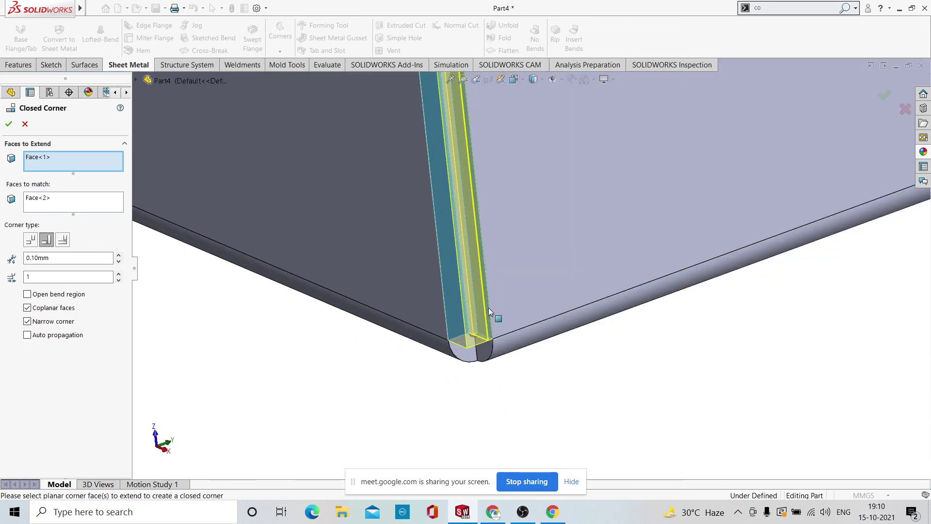
scroll(485, 315, "down", 3)
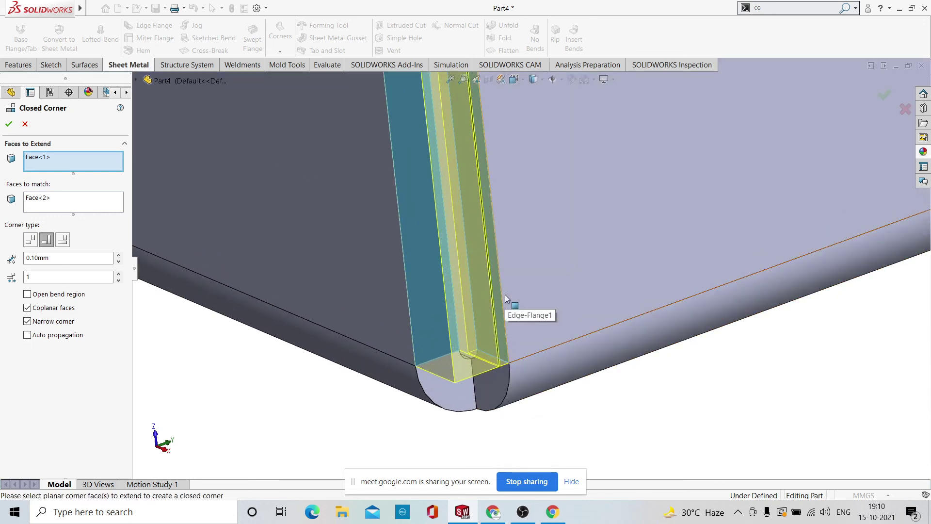
middle_click_drag(505, 294, 481, 298)
scroll(480, 298, "up", 4)
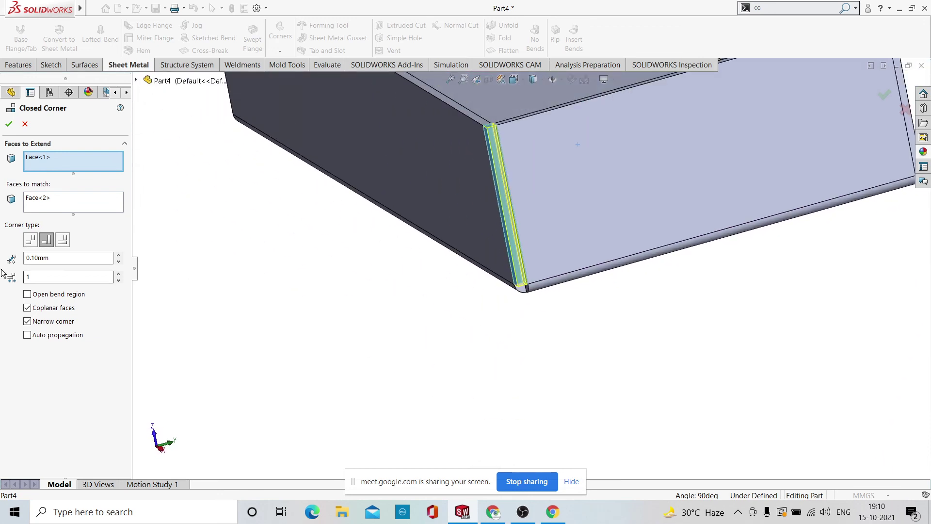
left_click(31, 240)
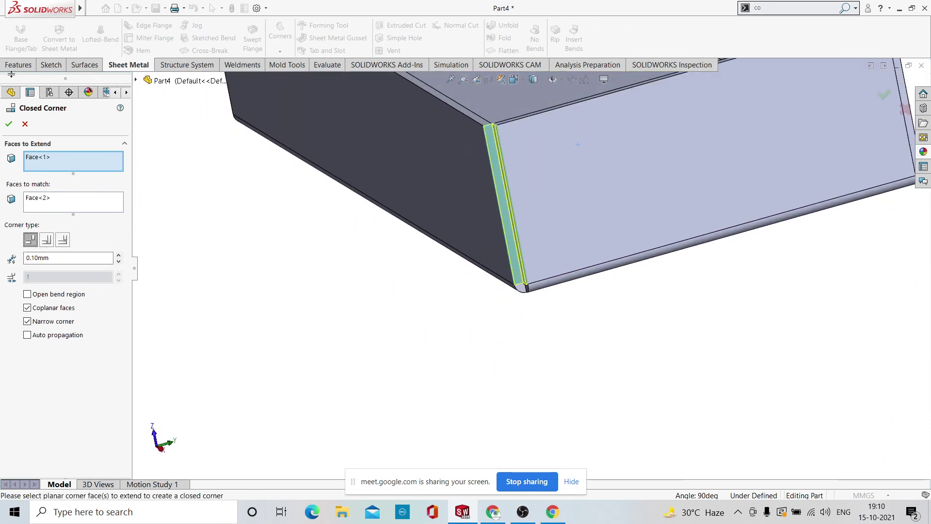
left_click(10, 124)
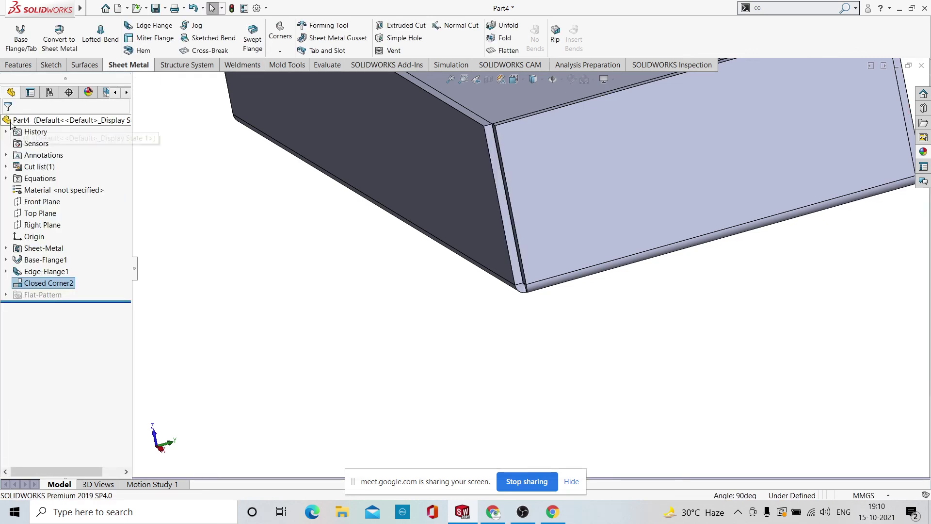
Examine the closed corner from several sides and compare it with the corners that are still open.
scroll(408, 322, "up", 5)
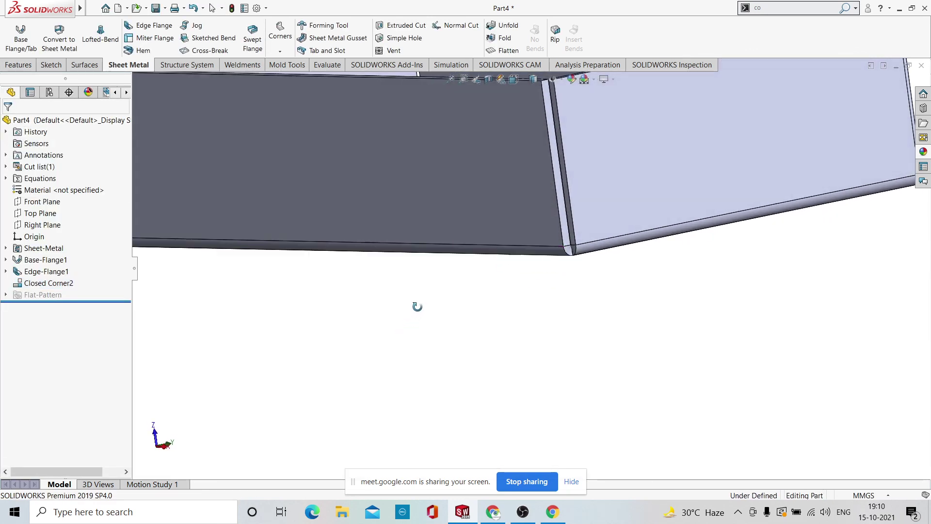
scroll(526, 264, "down", 8)
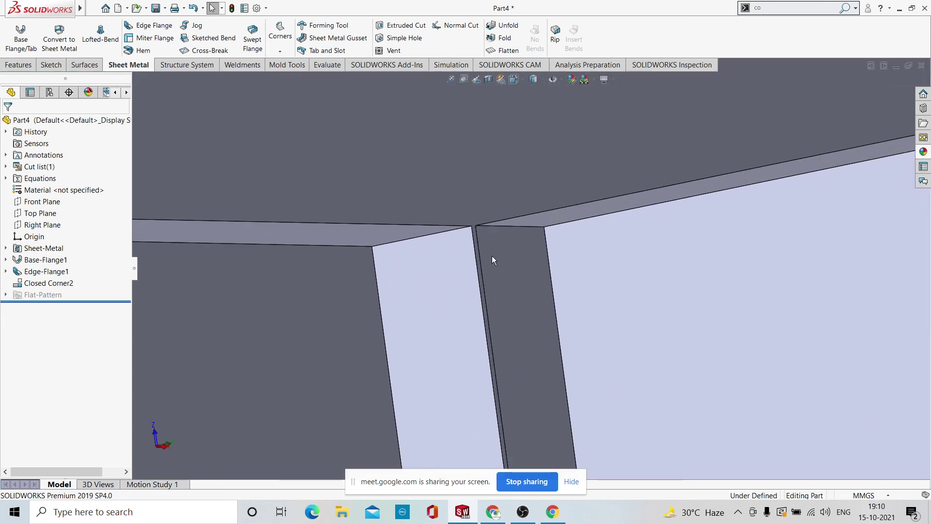
middle_click_drag(492, 255, 634, 363)
scroll(531, 296, "up", 10)
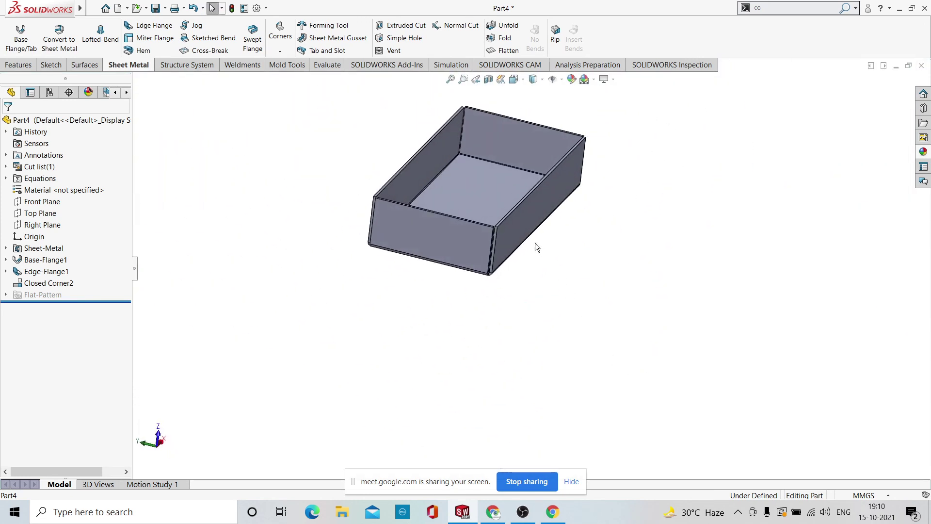
scroll(531, 246, "down", 8)
middle_click_drag(525, 247, 491, 256)
scroll(475, 266, "up", 4)
scroll(474, 266, "up", 2)
scroll(541, 295, "down", 2)
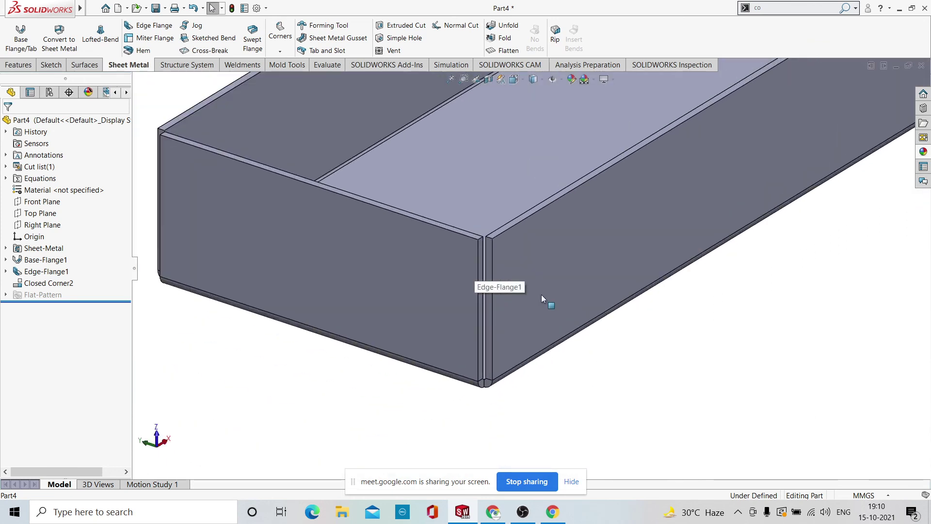
scroll(510, 336, "up", 3)
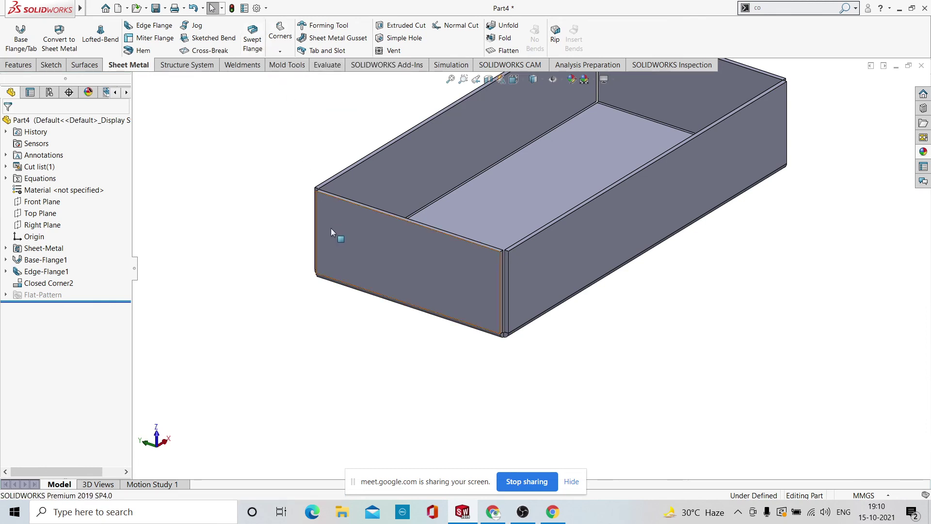
scroll(339, 238, "up", 3)
middle_click_drag(406, 289, 393, 260)
scroll(528, 249, "down", 5)
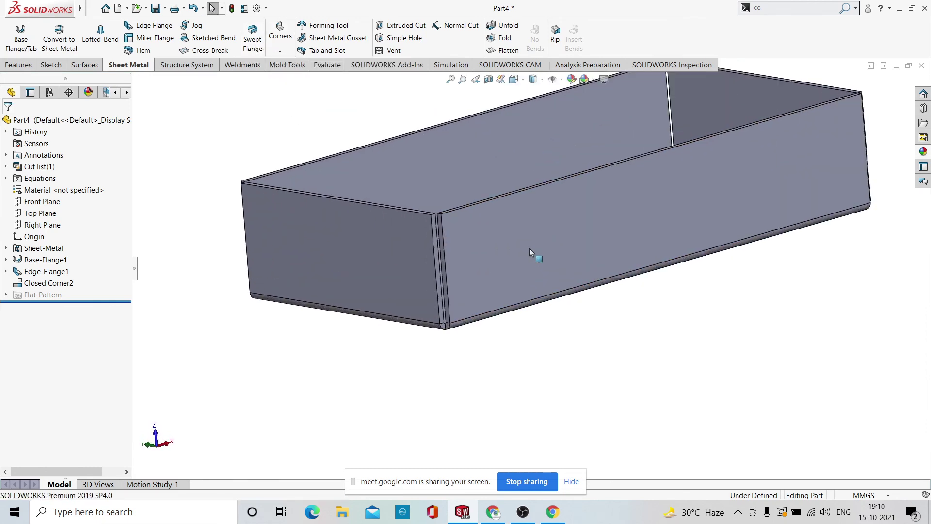
Create a welded corner where the short and long flanges meet, with a 1.00 mm fillet and weld texture.
scroll(447, 332, "down", 3)
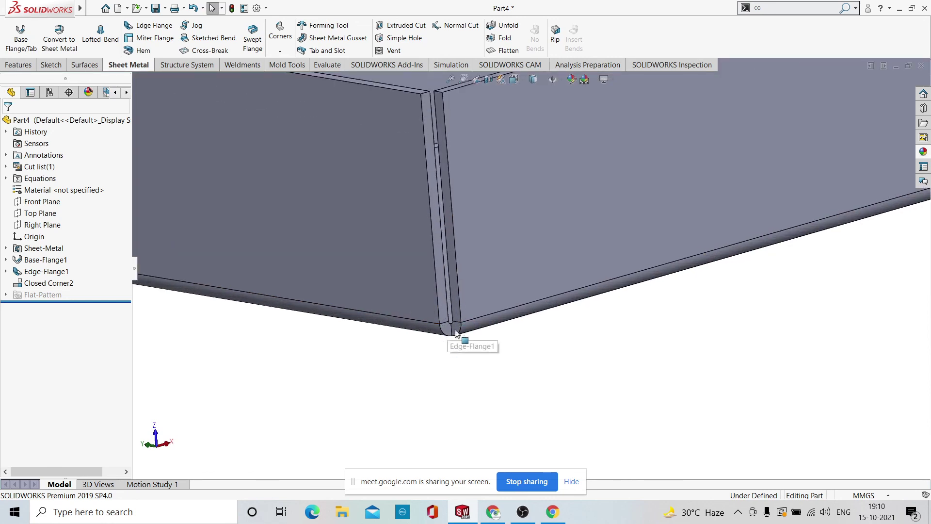
left_click(405, 241)
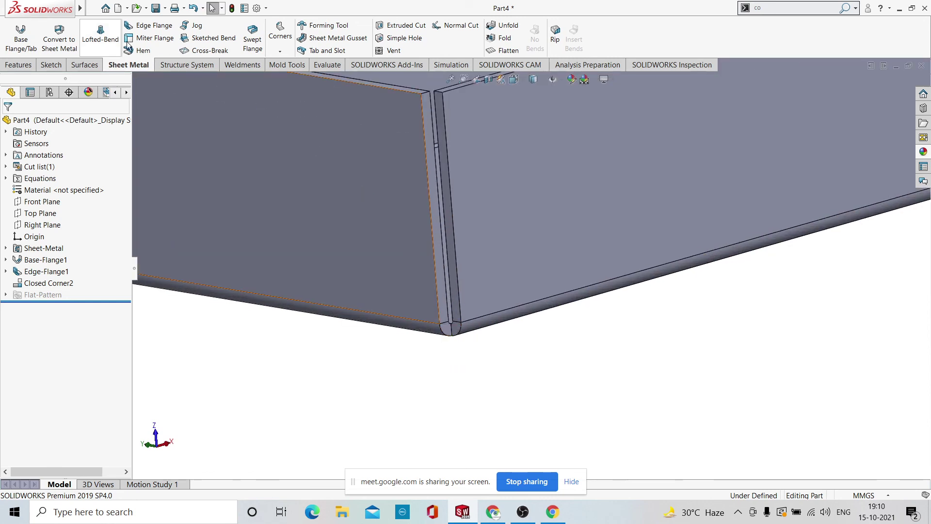
left_click(280, 54)
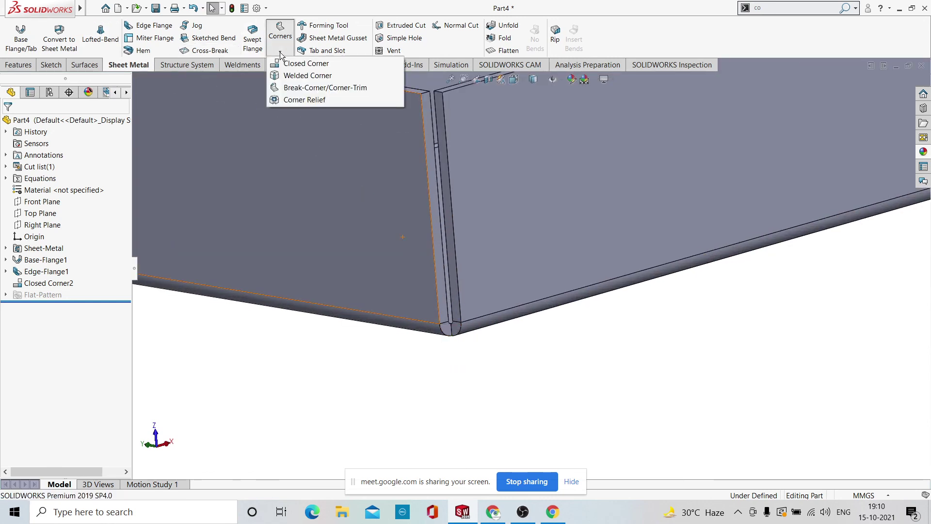
left_click(304, 77)
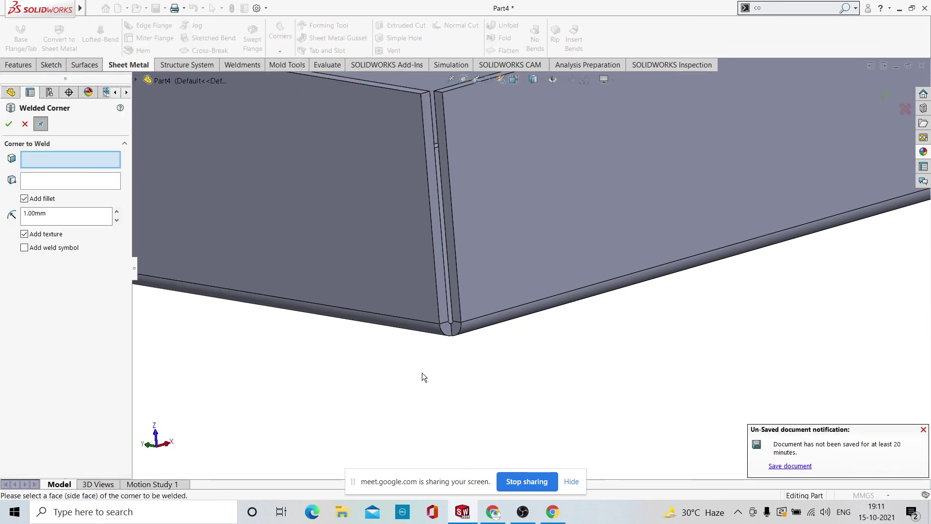
left_click(450, 335)
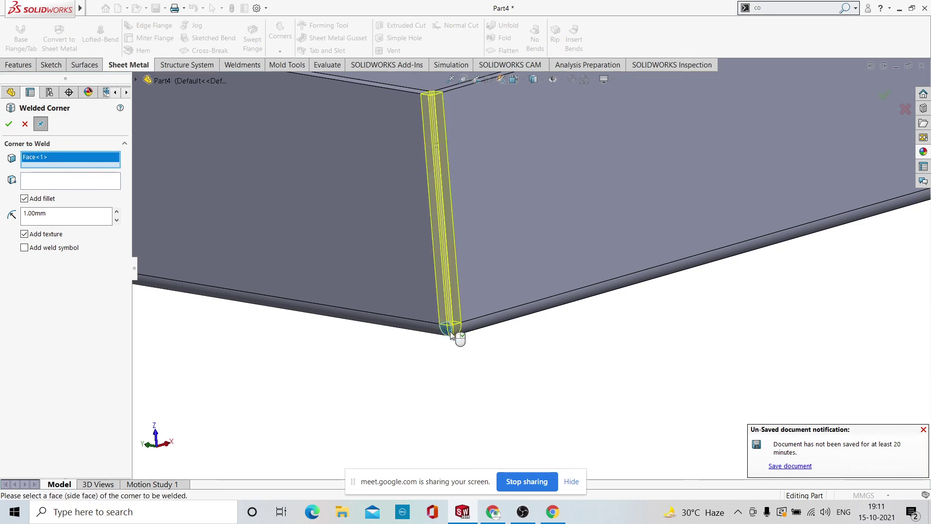
key("f")
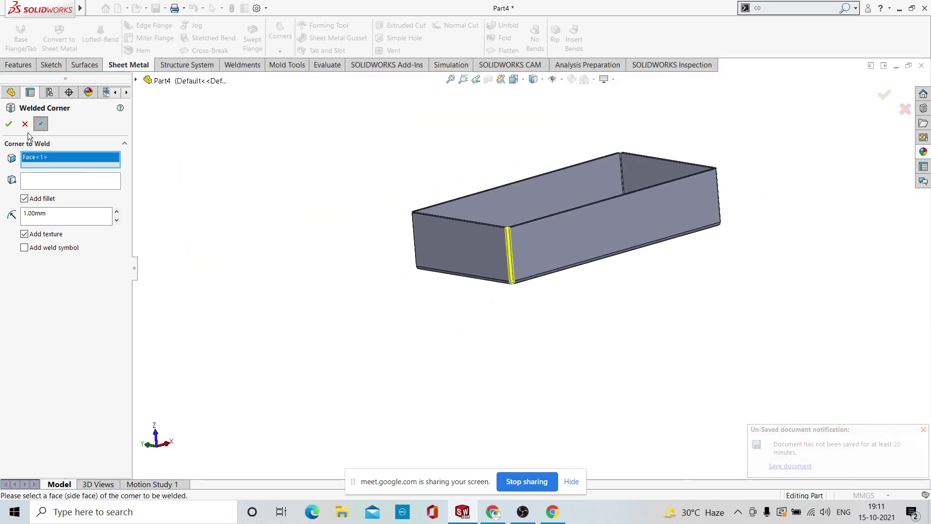
left_click(9, 125)
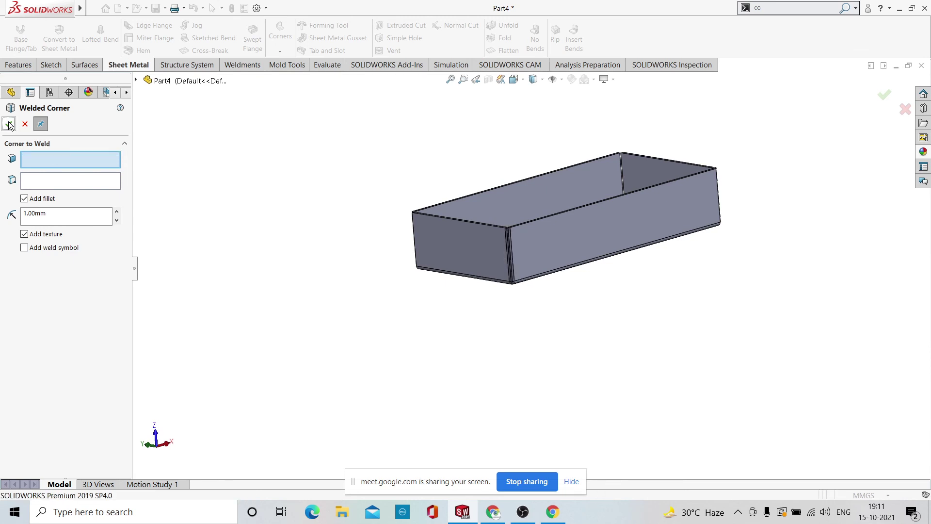
Examine the textured weld bead along the corner and at its lower bend end, and close the Welded Corner command.
middle_click_drag(528, 277, 546, 245)
scroll(461, 260, "up", 5)
scroll(461, 257, "up", 3)
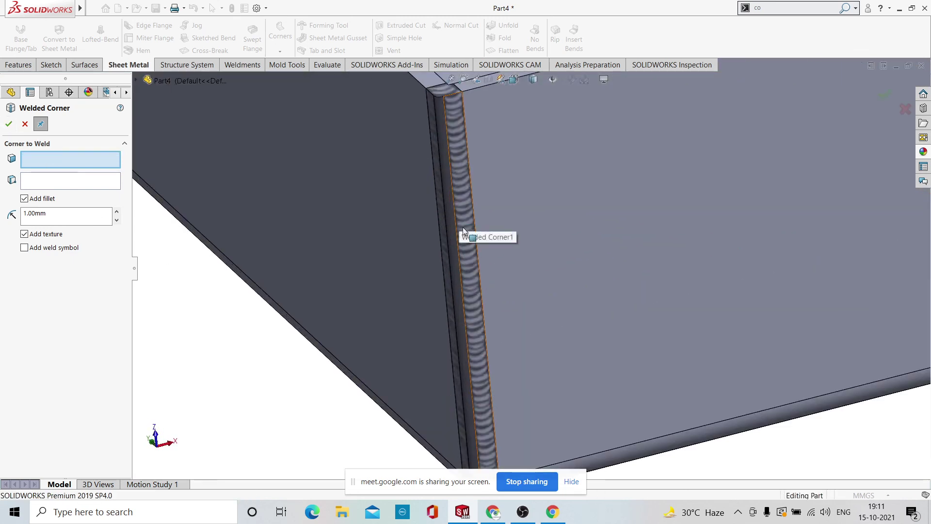
scroll(473, 256, "down", 1)
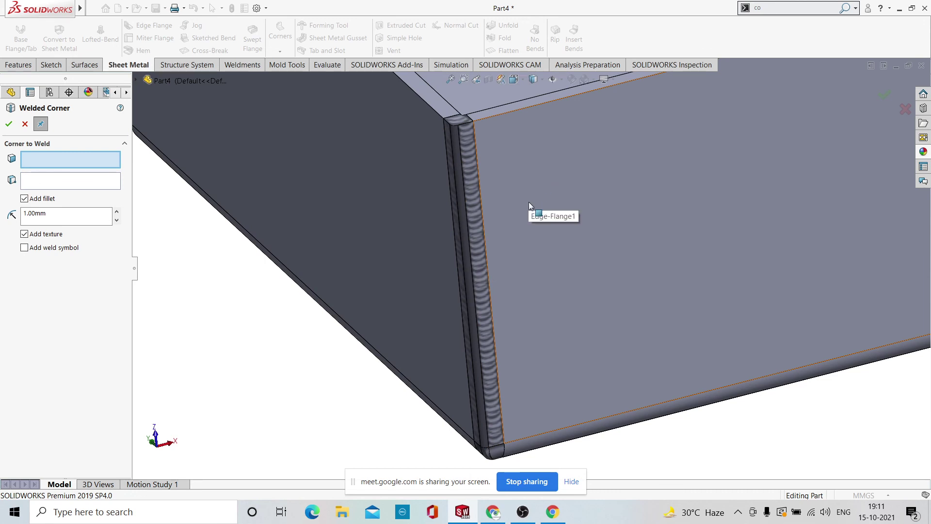
scroll(509, 286, "down", 3)
scroll(540, 316, "up", 2)
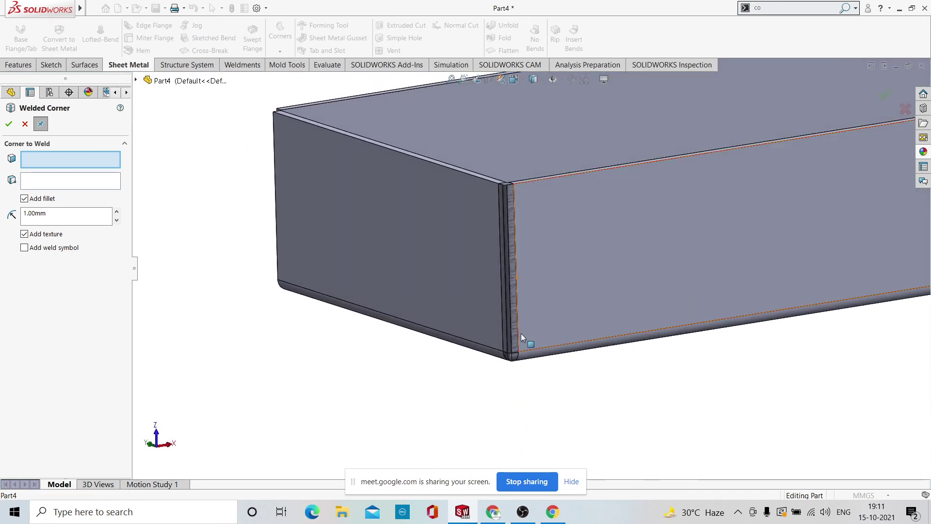
scroll(524, 337, "down", 5)
scroll(526, 305, "down", 3)
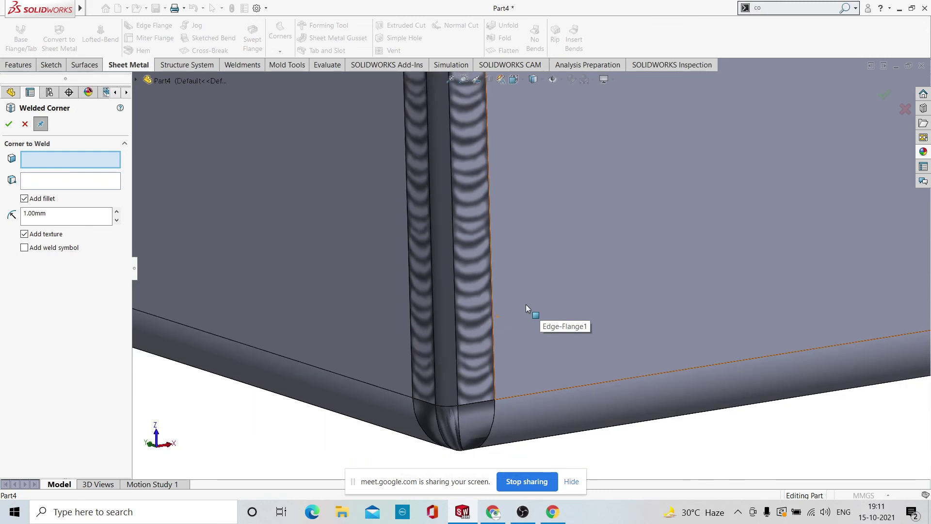
scroll(473, 368, "up", 5)
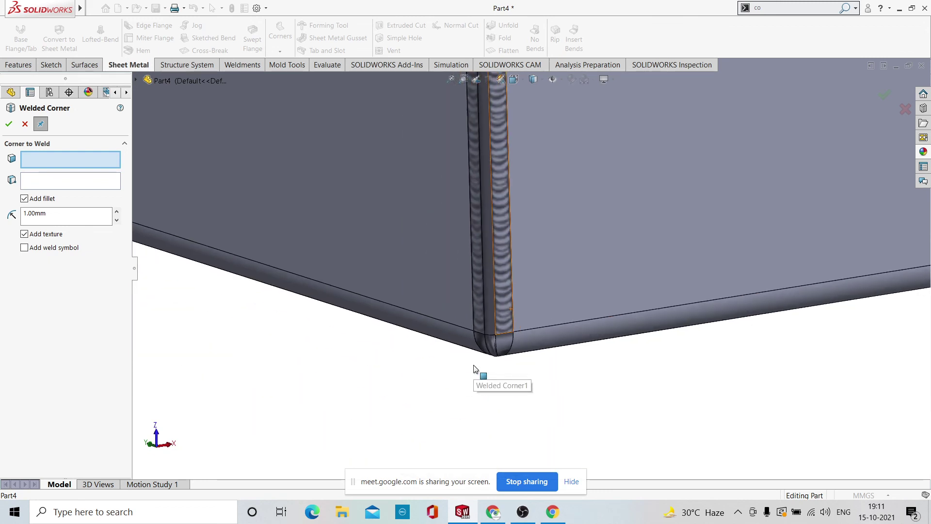
scroll(473, 369, "up", 5)
scroll(587, 248, "down", 6)
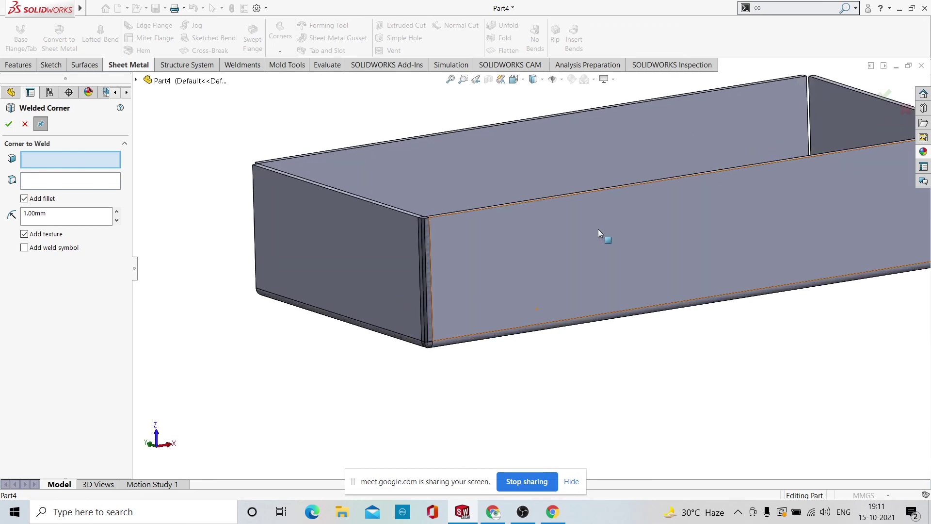
scroll(464, 258, "up", 5)
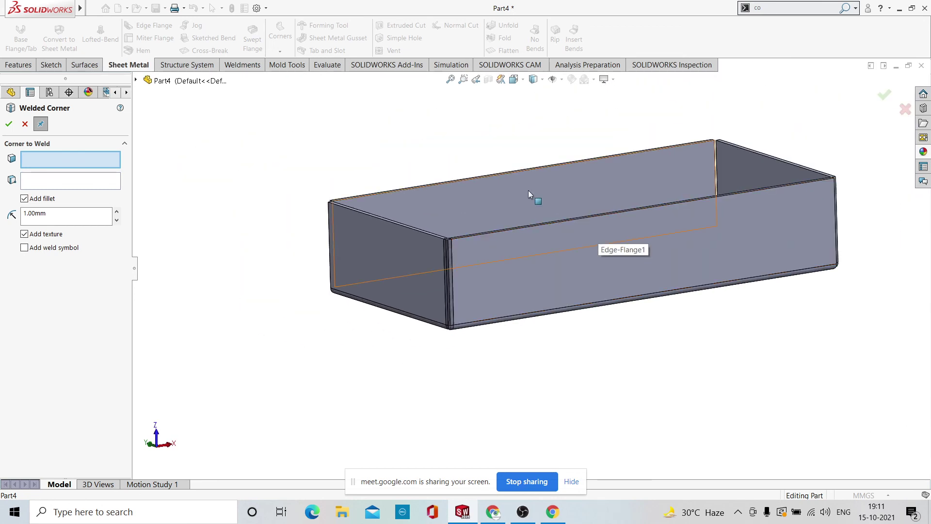
scroll(553, 288, "down", 4)
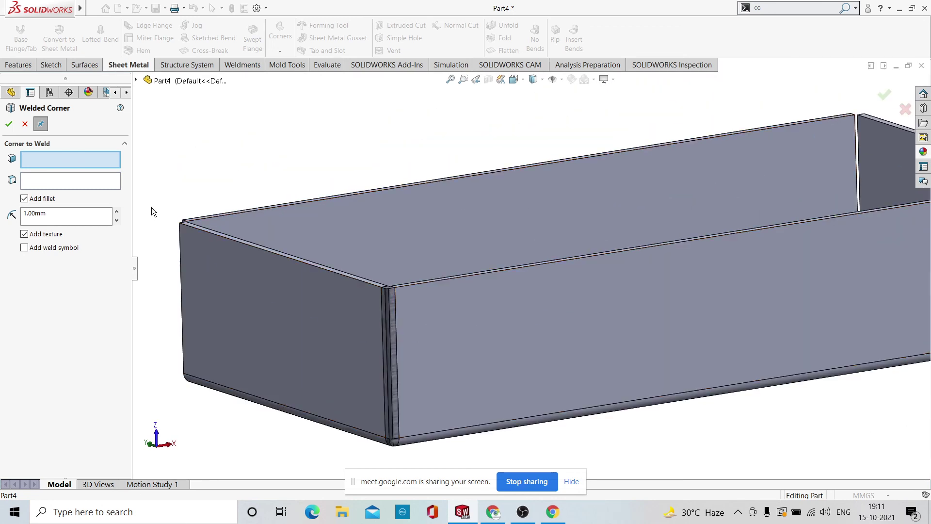
left_click(8, 124)
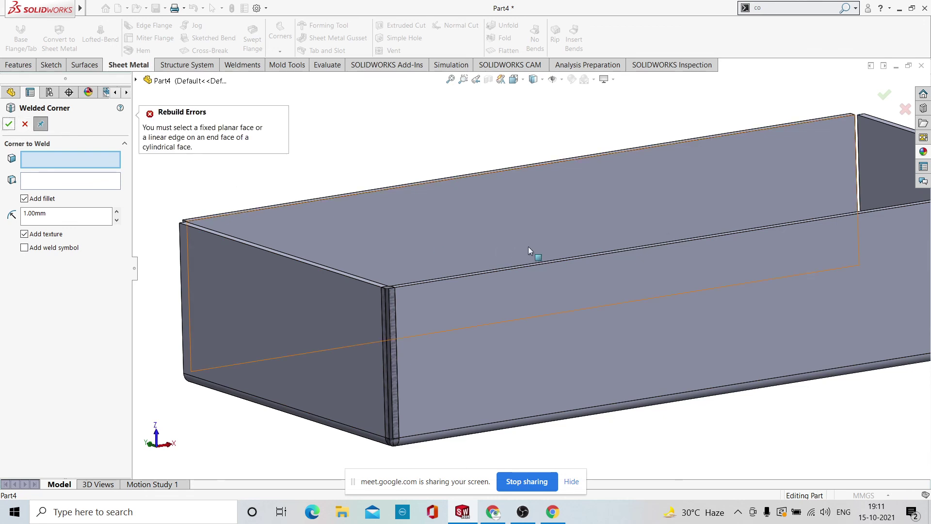
left_click(9, 124)
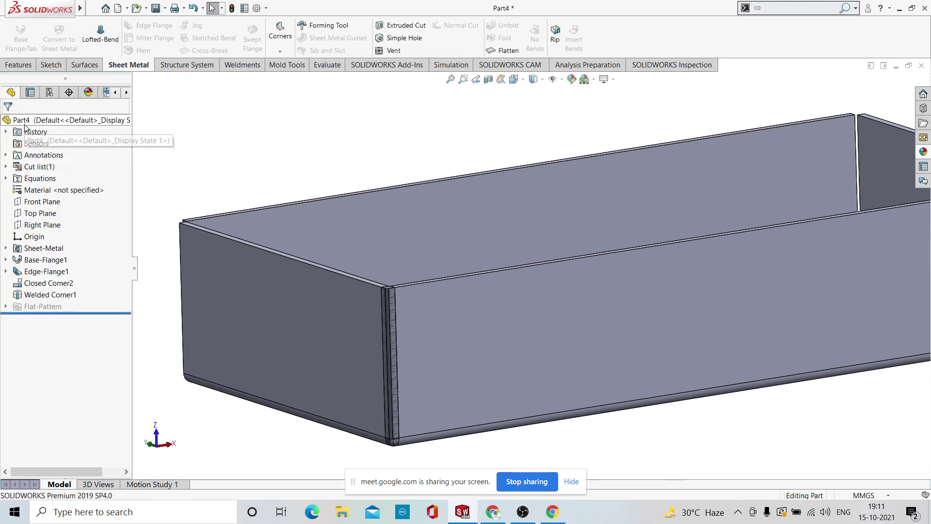
Examine the whole tray from outside and above, comparing the welded corner with the remaining corners.
key("f")
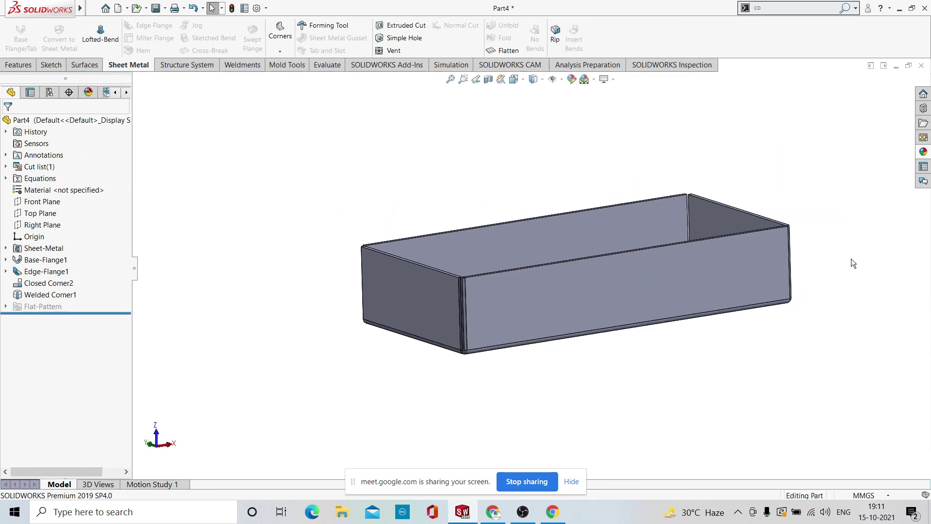
middle_click_drag(851, 259, 778, 271)
scroll(554, 272, "down", 5)
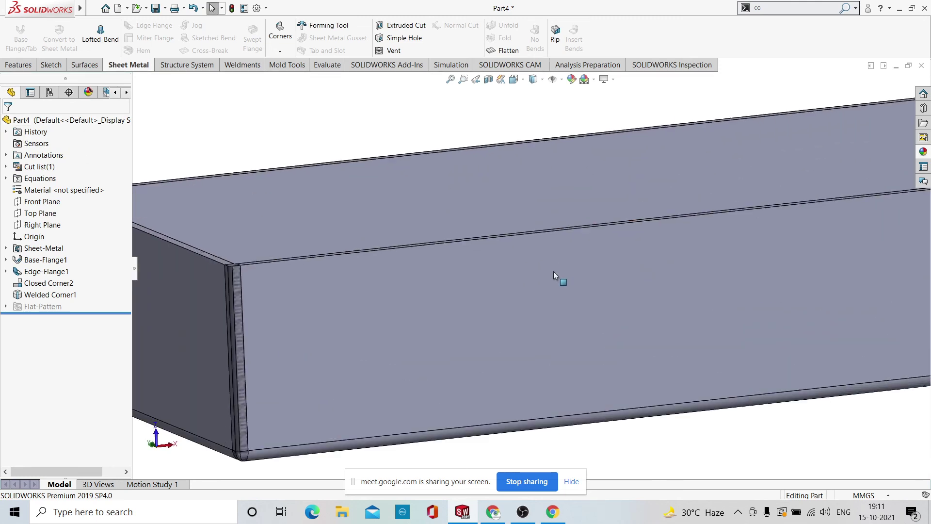
scroll(610, 284, "up", 5)
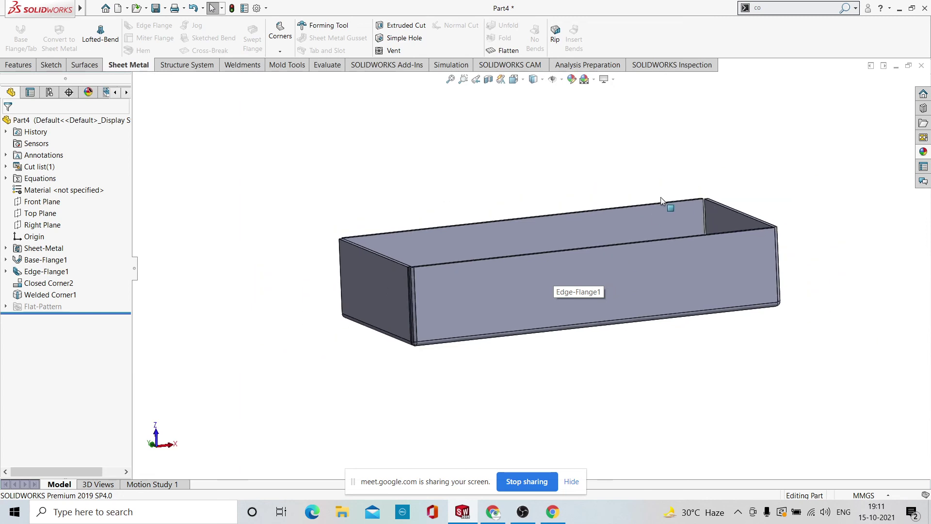
middle_click_drag(775, 178, 742, 224)
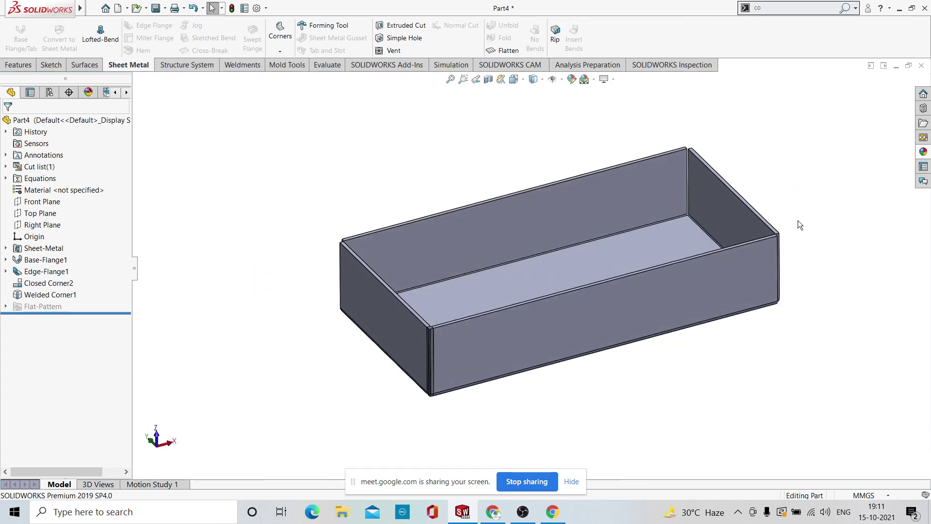
scroll(596, 337, "down", 5)
scroll(566, 316, "up", 3)
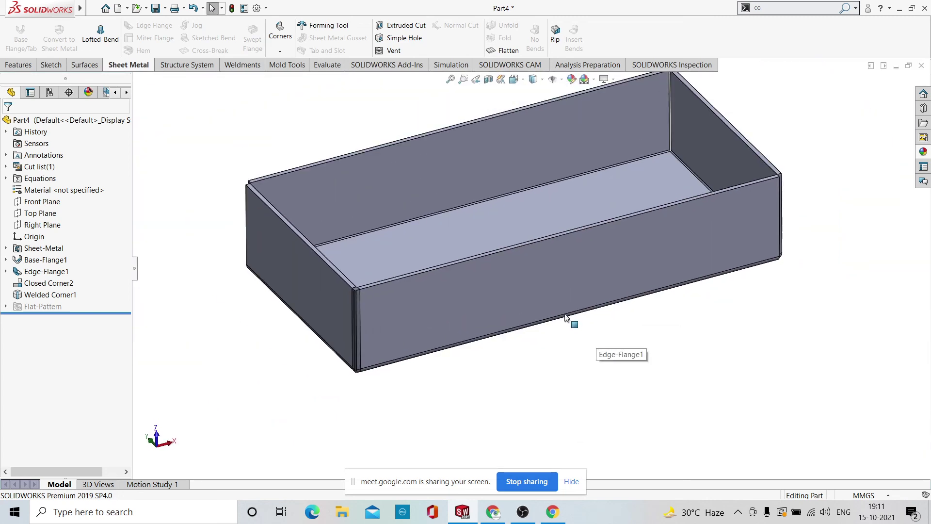
scroll(568, 287, "up", 3)
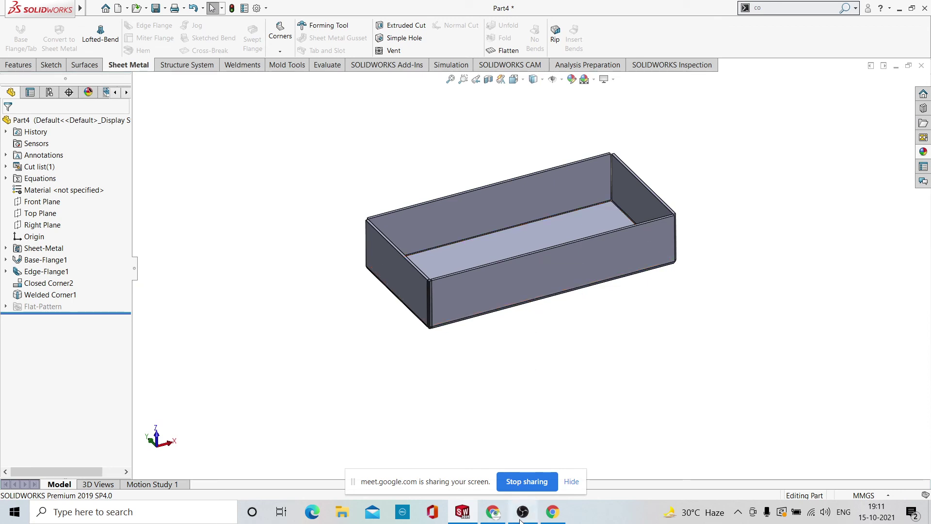
mouse_move(524, 517)
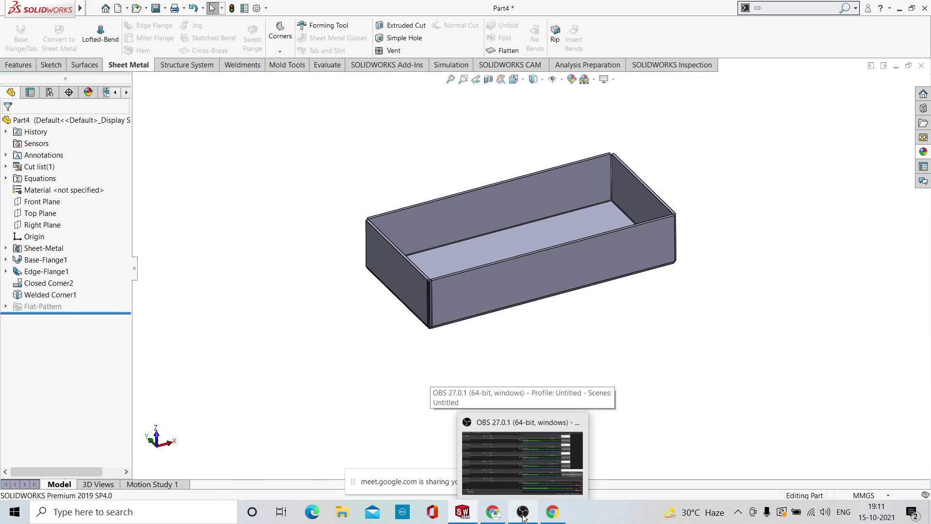
left_click(524, 517)
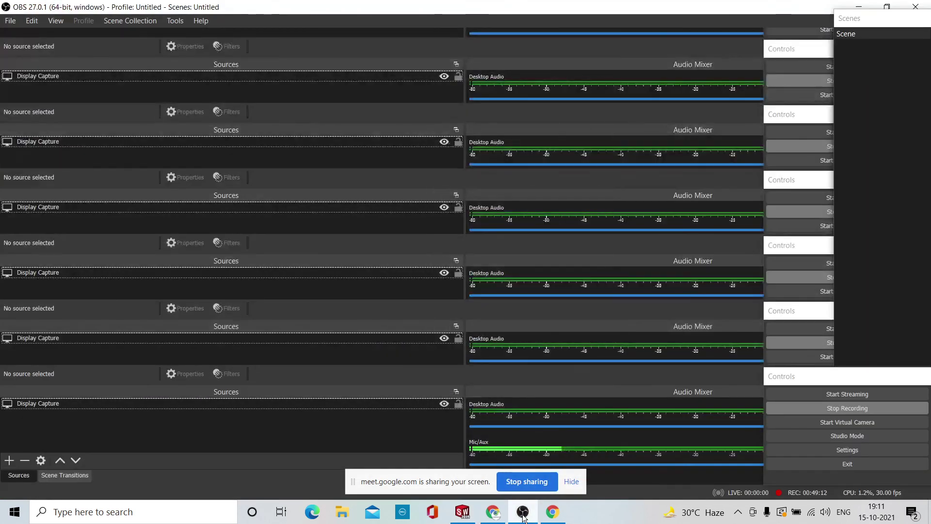